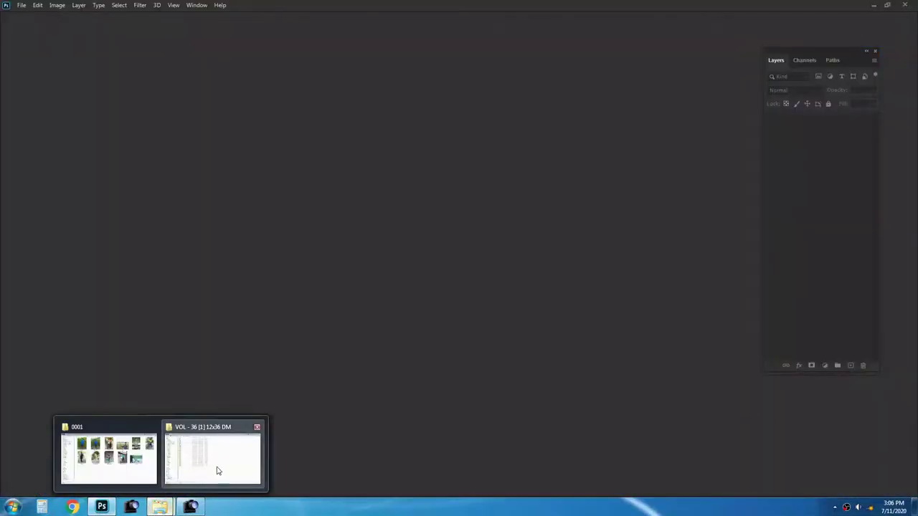
- Open the (173) album template from the PSD-BACK (F:) drive in Photoshop
{"action": "left_click", "coordinate": [218, 468]}
{"action": "mouse_move", "coordinate": [159, 506]}
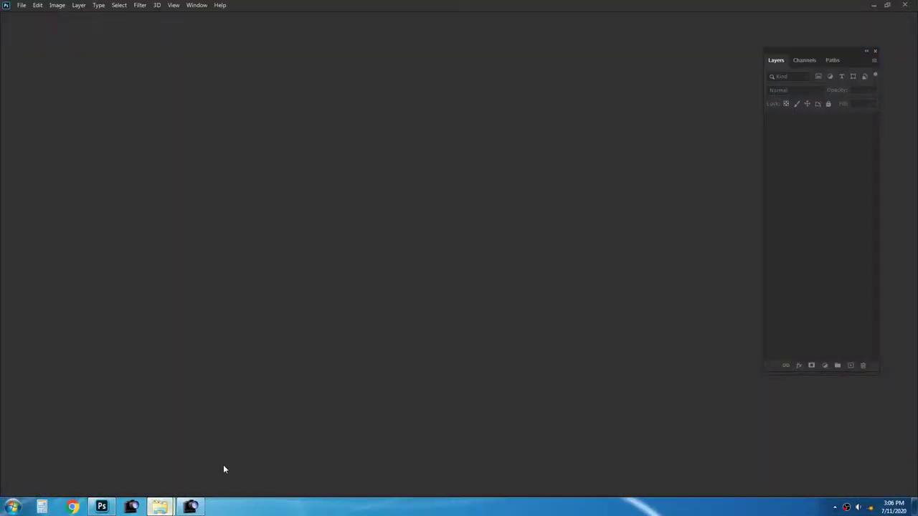
{"action": "left_click", "coordinate": [65, 18]}
{"action": "double_click", "coordinate": [549, 85]}
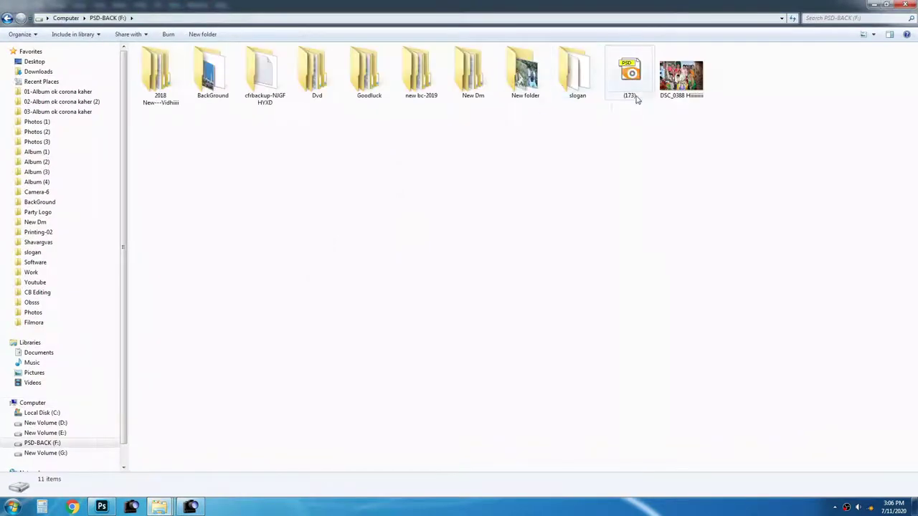
{"action": "mouse_move", "coordinate": [634, 95]}
{"action": "left_mouse_down"}
{"action": "mouse_move", "coordinate": [386, 341]}
{"action": "mouse_move", "coordinate": [195, 492]}
{"action": "left_mouse_up"}
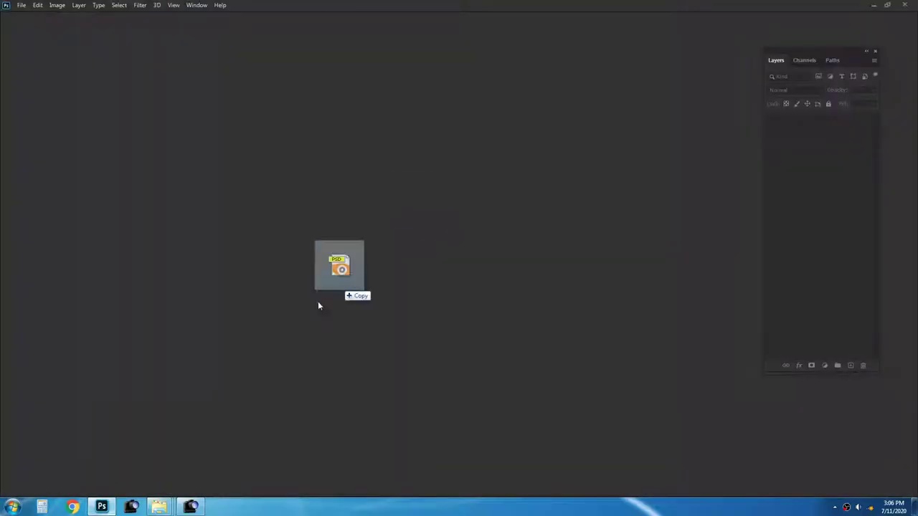
{"action": "left_click_drag", "start_coordinate": [115, 510], "coordinate": [414, 219]}
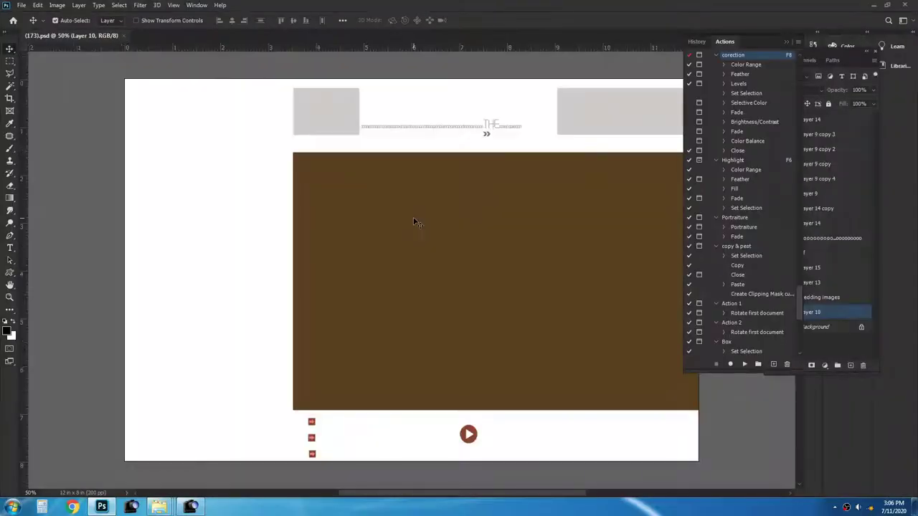
- Flip the whole album template canvas horizontally
{"action": "right_click", "coordinate": [436, 233]}
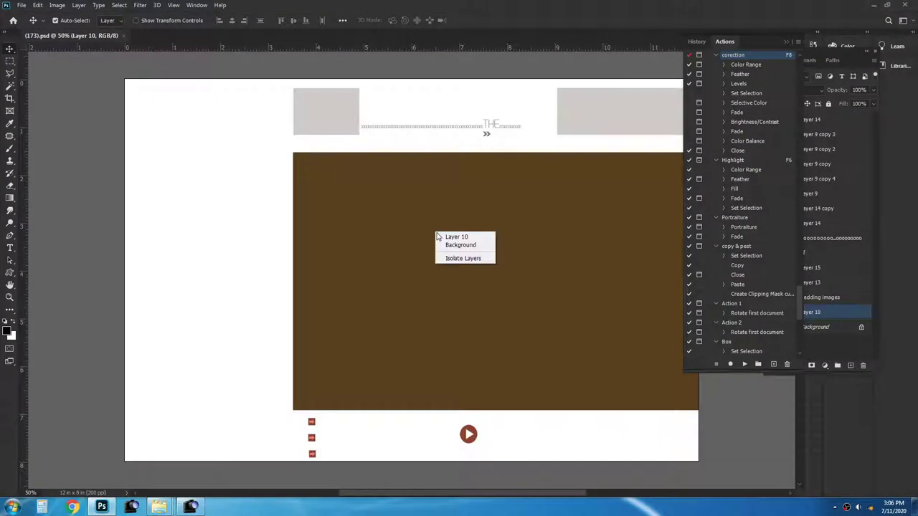
{"action": "left_click", "coordinate": [64, 5]}
{"action": "mouse_move", "coordinate": [76, 96]}
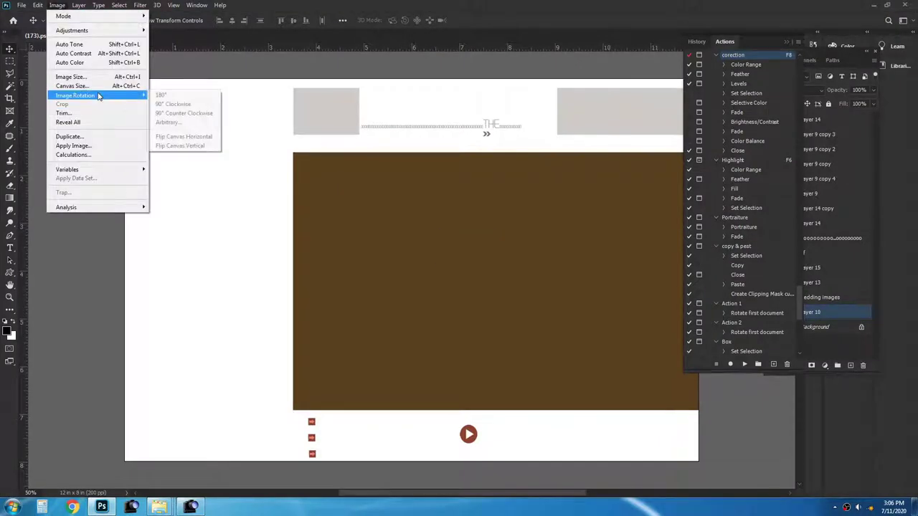
{"action": "left_click", "coordinate": [180, 137]}
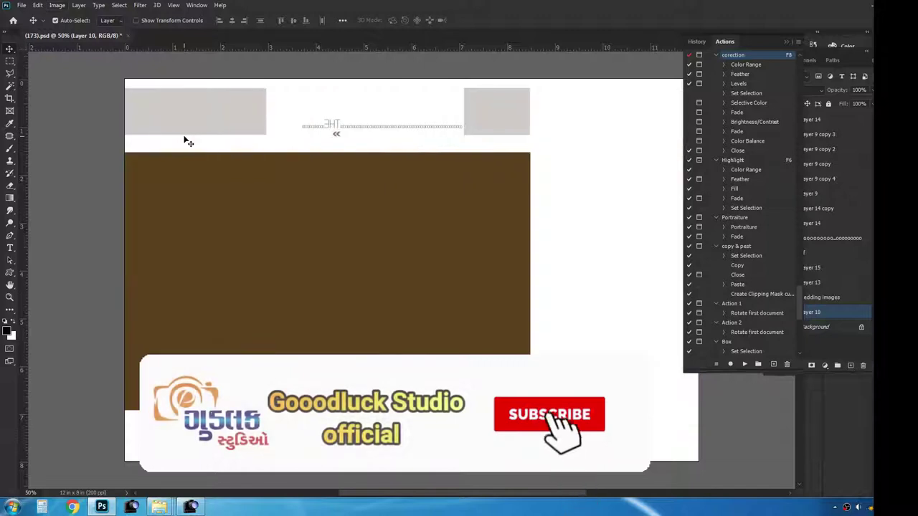
{"action": "scroll", "coordinate": [387, 208], "scroll_direction": "down", "scroll_amount": 1}
{"action": "right_click", "coordinate": [370, 215]}
{"action": "left_click", "coordinate": [368, 219]}
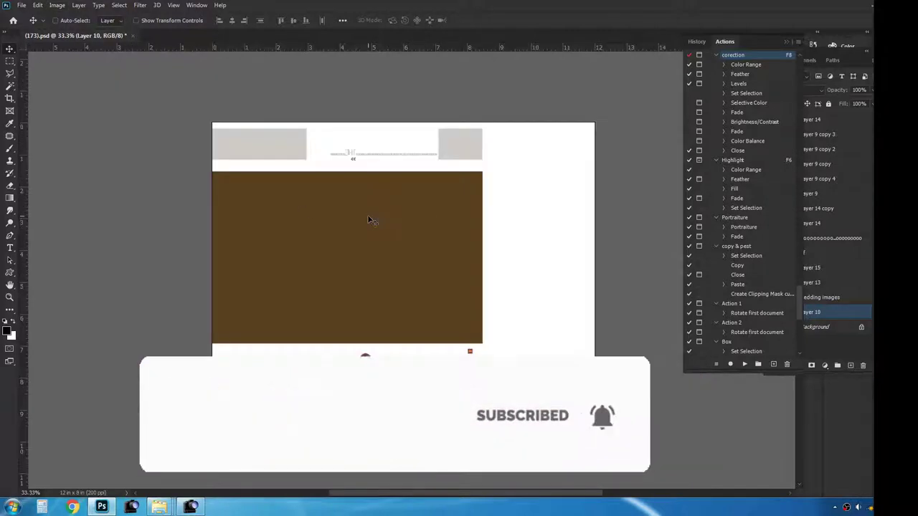
{"action": "scroll", "coordinate": [368, 220], "scroll_direction": "up", "scroll_amount": 2}
- Rotate the THE title text layer 180° so it reads correctly
{"action": "left_click", "coordinate": [327, 106]}
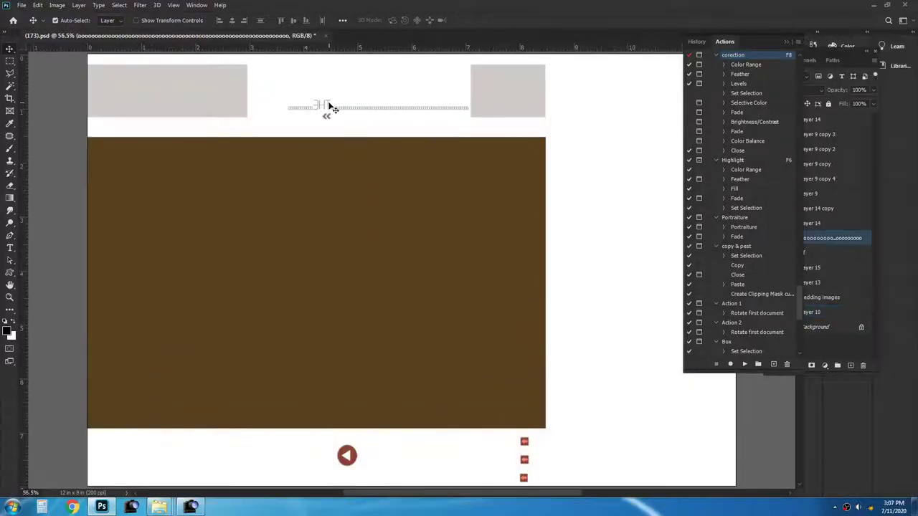
{"action": "scroll", "coordinate": [332, 107], "scroll_direction": "up", "scroll_amount": 2}
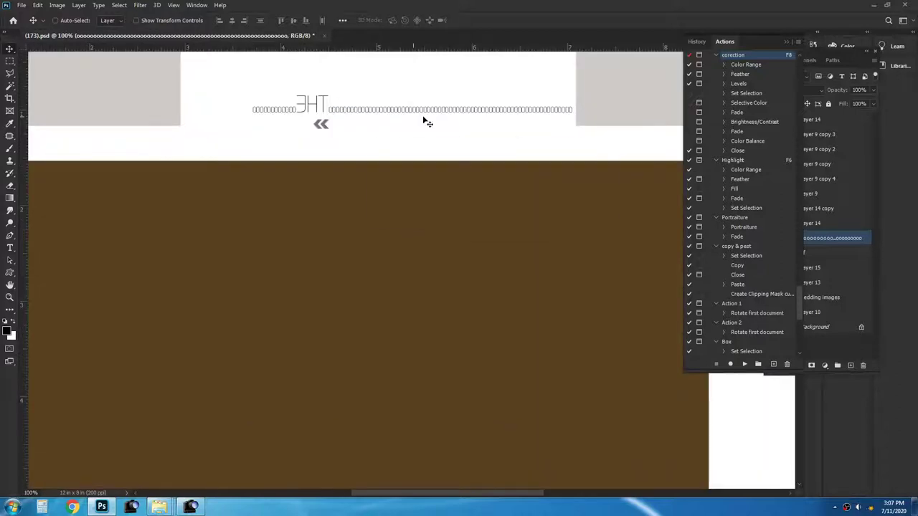
{"action": "key", "text": "ctrl+t"}
{"action": "left_click", "coordinate": [531, 218]}
{"action": "right_click", "coordinate": [443, 109]}
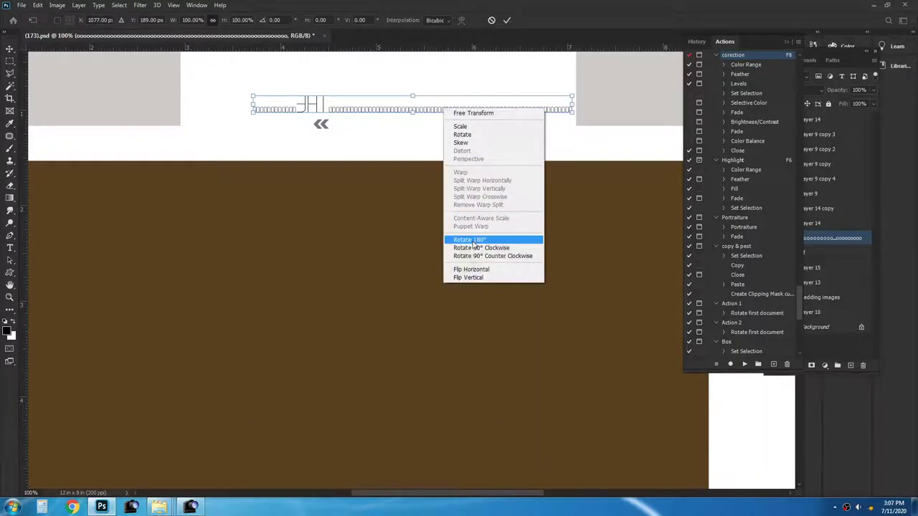
{"action": "left_click", "coordinate": [473, 240]}
{"action": "key", "text": "Return"}
{"action": "scroll", "coordinate": [434, 152], "scroll_direction": "down", "scroll_amount": 2}
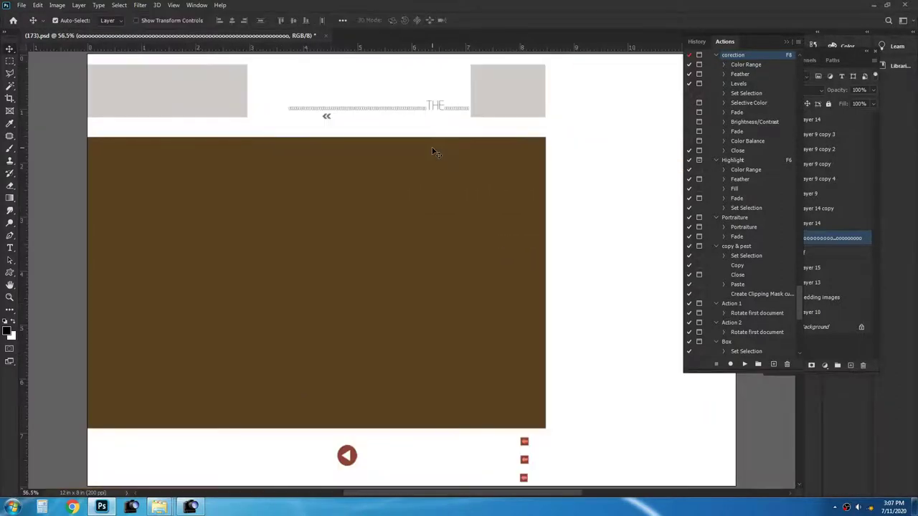
{"action": "scroll", "coordinate": [432, 148], "scroll_direction": "down", "scroll_amount": 1}
{"action": "scroll", "coordinate": [431, 148], "scroll_direction": "down", "scroll_amount": 1}
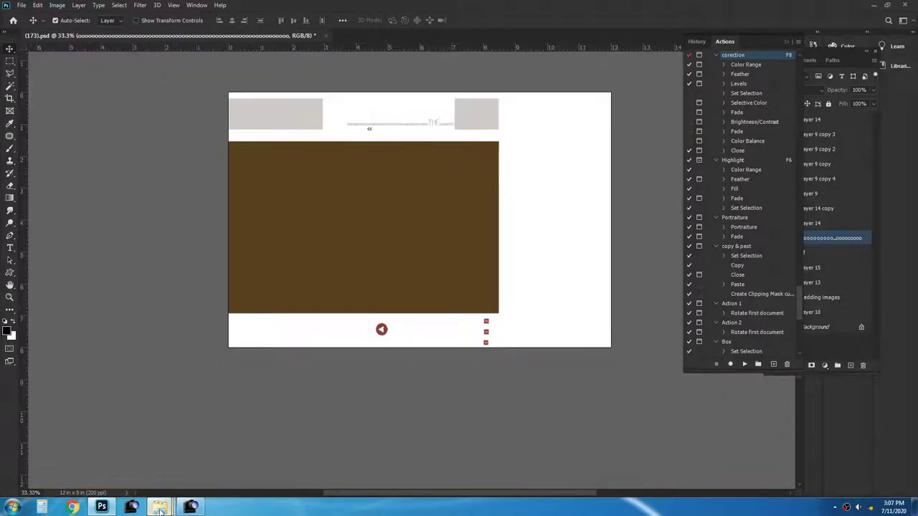
- Drag photo 20190810_100426 from the 0001 folder over to Photoshop
{"action": "mouse_move", "coordinate": [159, 507]}
{"action": "left_click", "coordinate": [126, 435]}
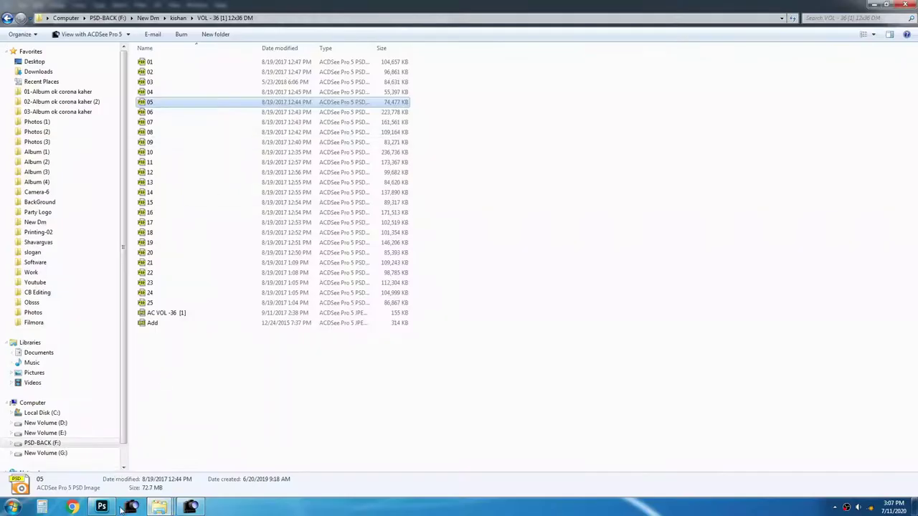
{"action": "left_click", "coordinate": [160, 508]}
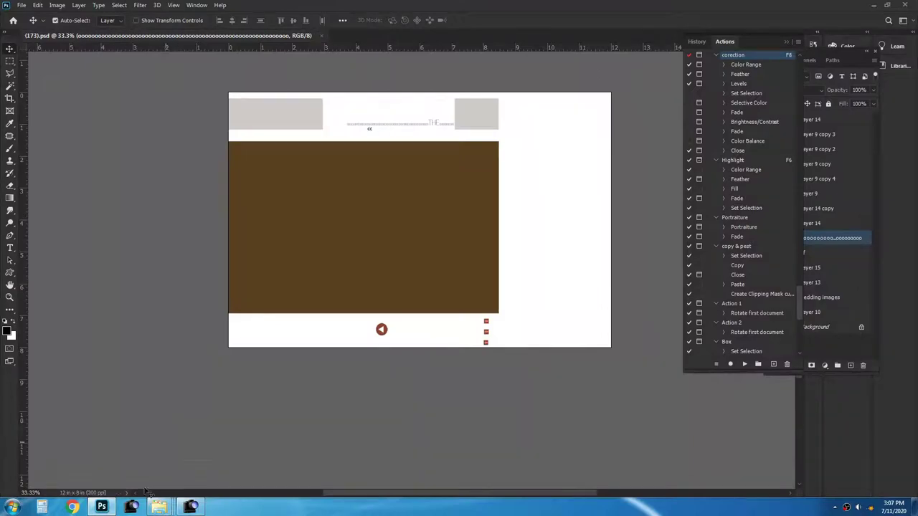
{"action": "left_click", "coordinate": [100, 473]}
{"action": "left_click", "coordinate": [253, 111]}
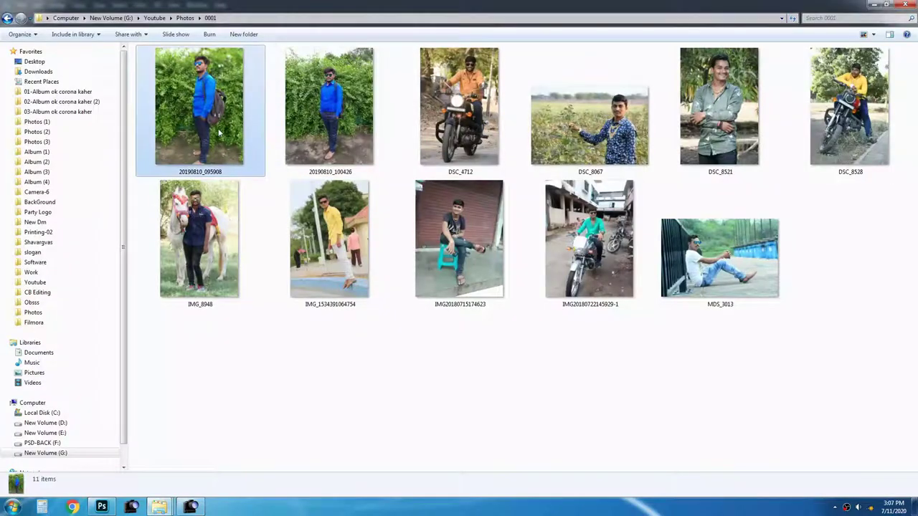
{"action": "mouse_move", "coordinate": [330, 107]}
{"action": "left_mouse_down"}
{"action": "mouse_move", "coordinate": [108, 513]}
{"action": "mouse_move", "coordinate": [526, 5]}
{"action": "left_mouse_up"}
- Open the portrait and brighten its midtones with a size-700 Dodge brush at 41%
{"action": "left_click_drag", "start_coordinate": [514, 56], "coordinate": [514, 51]}
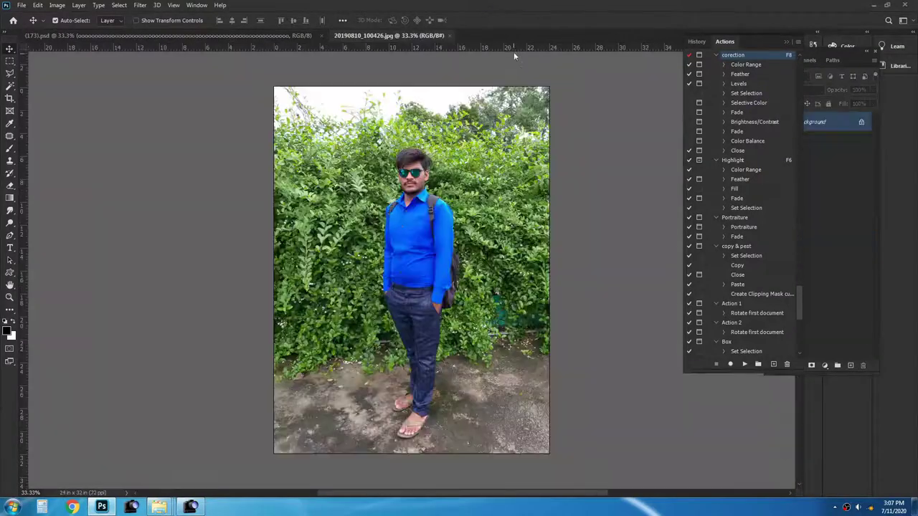
{"action": "scroll", "coordinate": [423, 167], "scroll_direction": "up", "scroll_amount": 5}
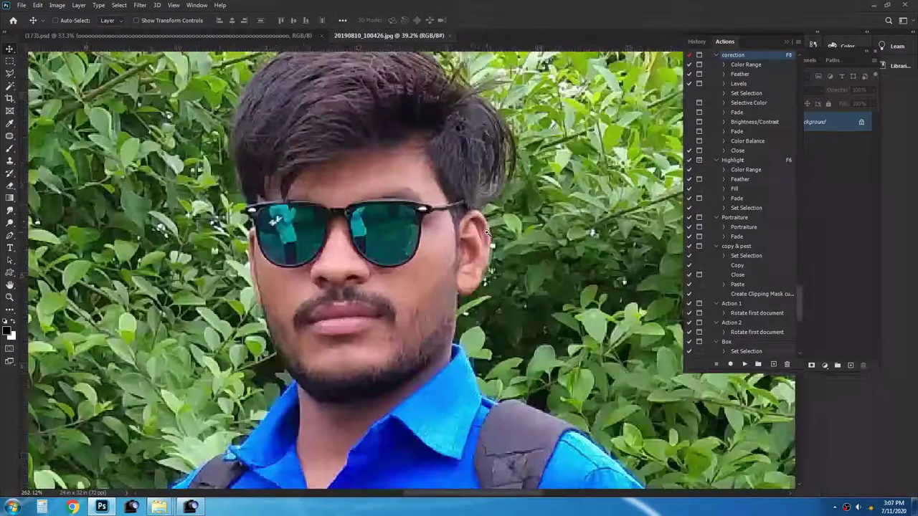
{"action": "key", "text": "s"}
{"action": "scroll", "coordinate": [399, 295], "scroll_direction": "up", "scroll_amount": 1}
{"action": "key", "text": "p"}
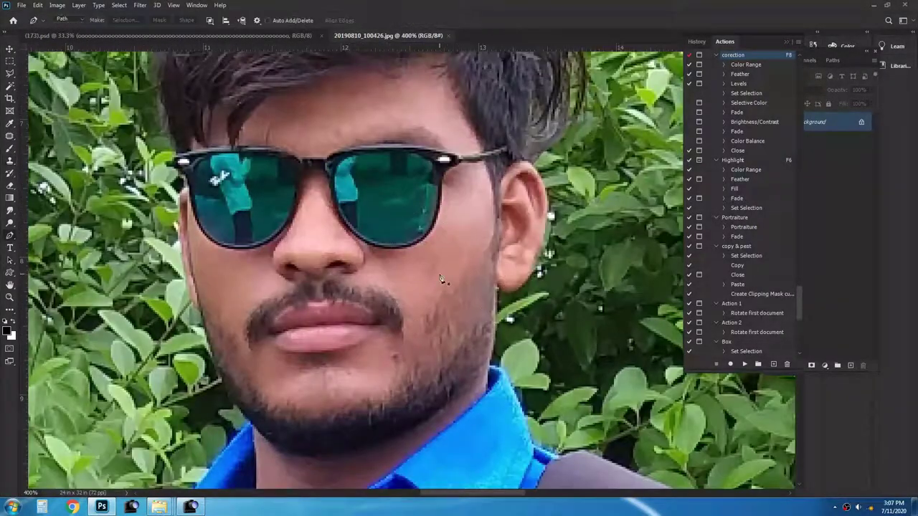
{"action": "key", "text": "s"}
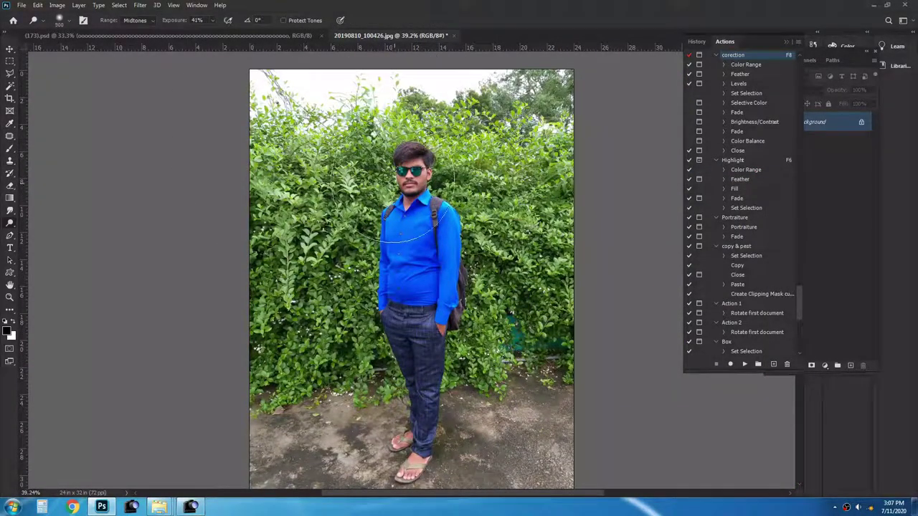
{"action": "key", "text": "bracketright"}
{"action": "key", "text": "bracketright"}
{"action": "key", "text": "bracketright"}
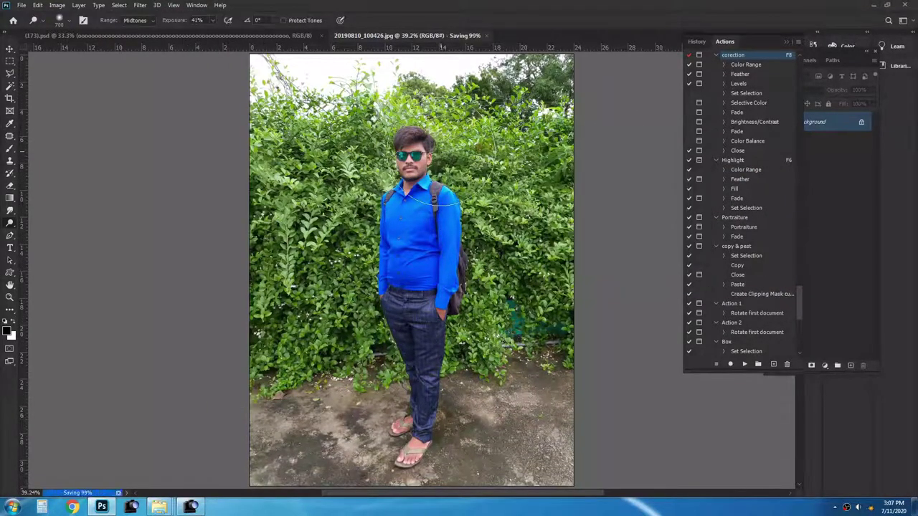
- Select the white sky at the top of the photo with the Magic Wand
{"action": "key", "text": "w"}
{"action": "key", "text": "shift+w"}
{"action": "left_click", "coordinate": [324, 80]}
- Grow the sky selection to similar areas and a top rectangle, then feather it 1.5 px
{"action": "right_click", "coordinate": [412, 91]}
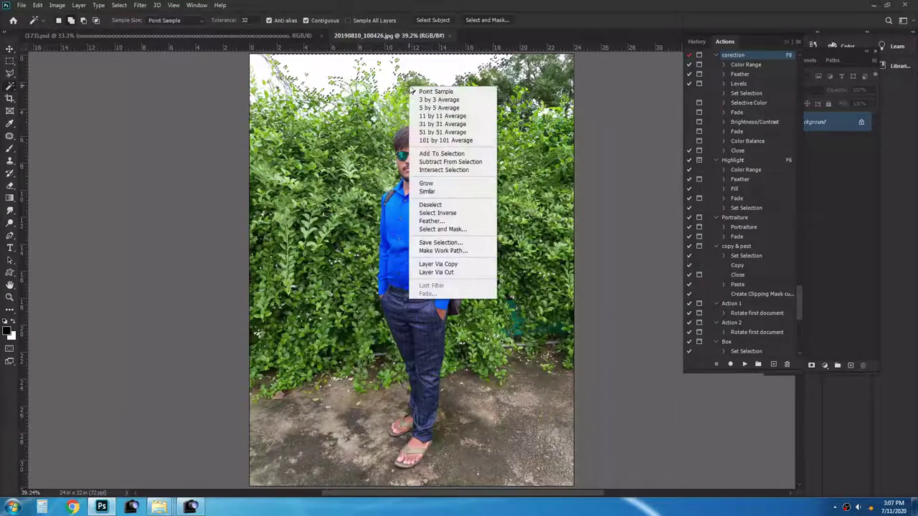
{"action": "left_click", "coordinate": [427, 190]}
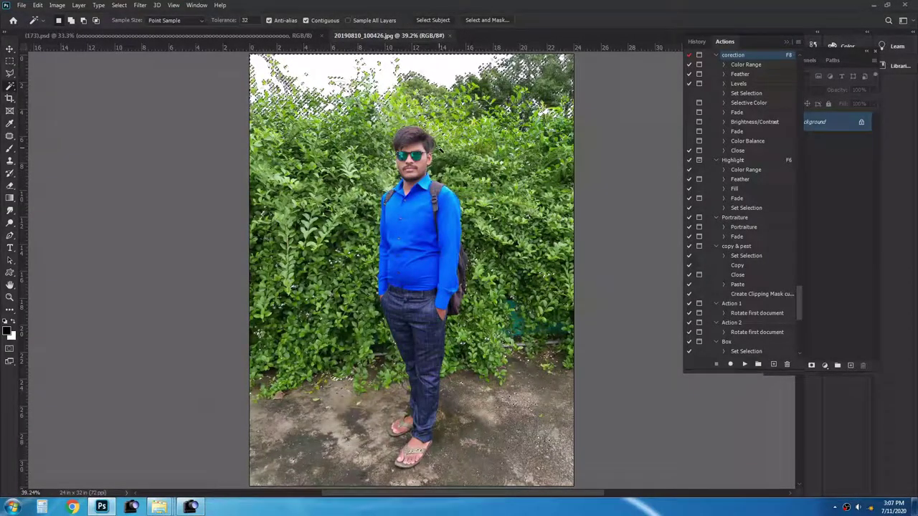
{"action": "key", "text": "m"}
{"action": "left_click_drag", "start_coordinate": [250, 137], "coordinate": [450, 120]}
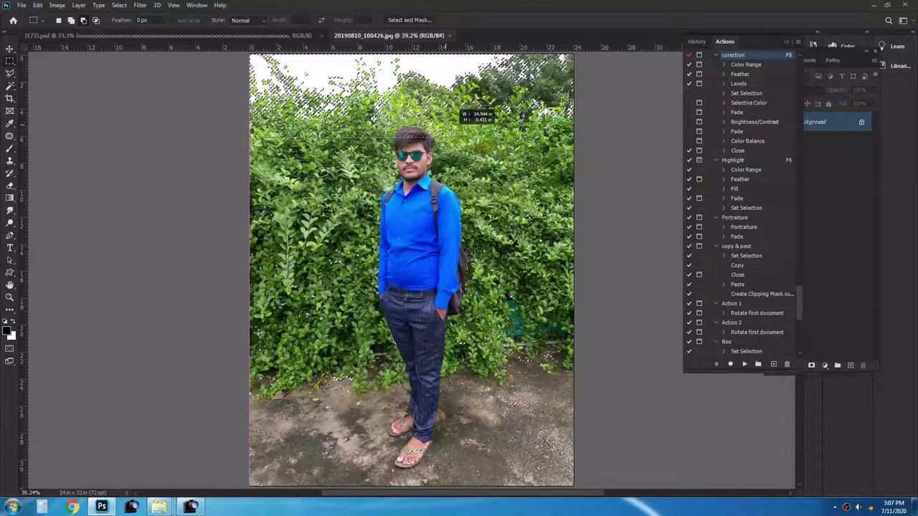
{"action": "left_click_drag", "start_coordinate": [513, 109], "coordinate": [618, 388]}
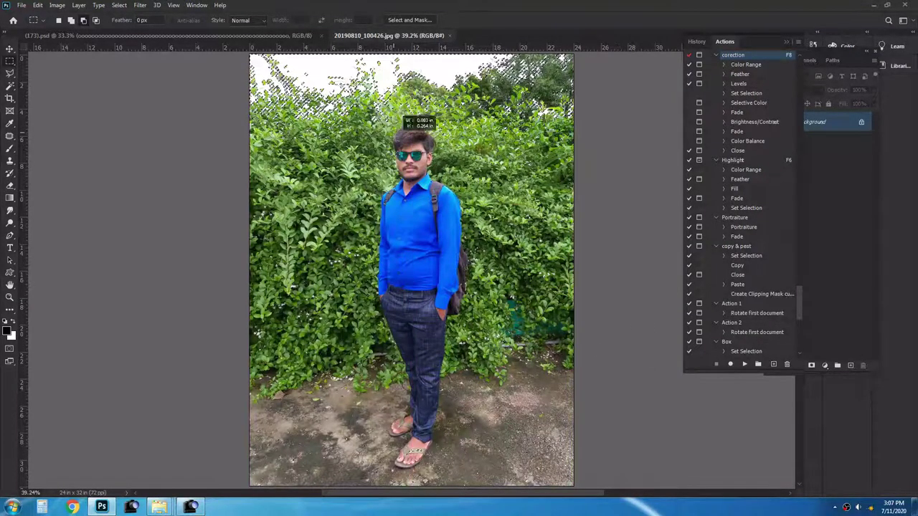
{"action": "key", "text": "ctrl+alt+shift+c"}
{"action": "left_click_drag", "start_coordinate": [411, 486], "coordinate": [411, 456]}
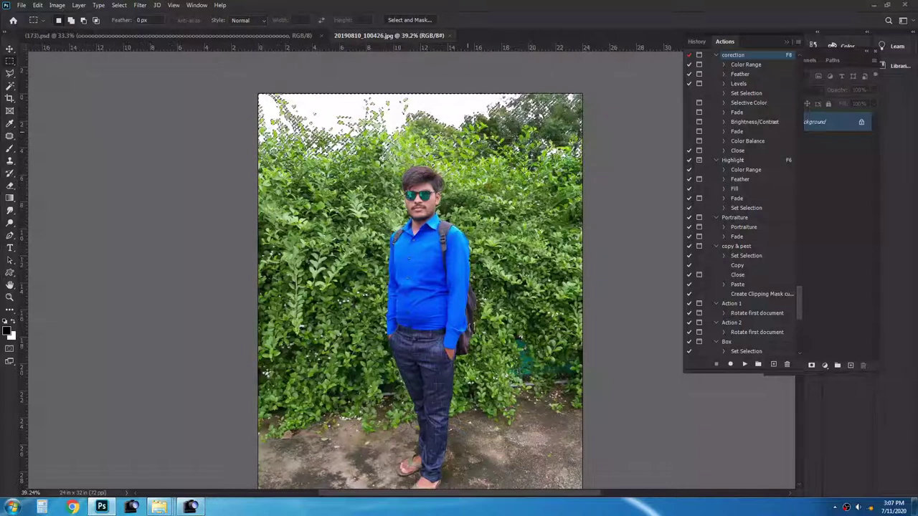
{"action": "right_click", "coordinate": [468, 134]}
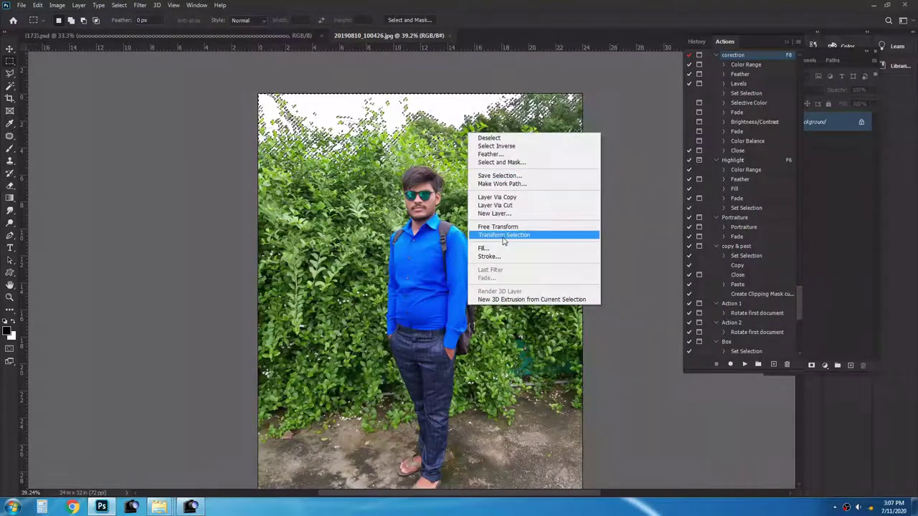
{"action": "left_click", "coordinate": [503, 155]}
{"action": "type", "text": "1.5"}
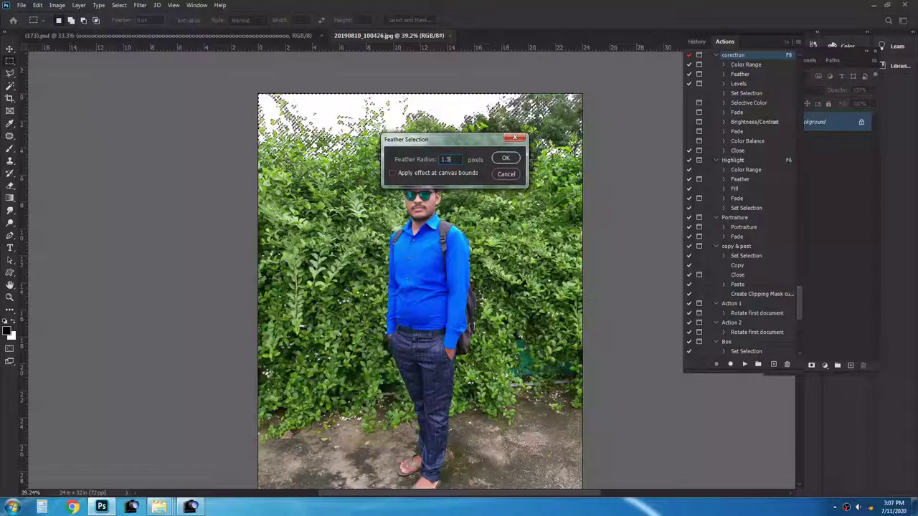
{"action": "key", "text": "Return"}
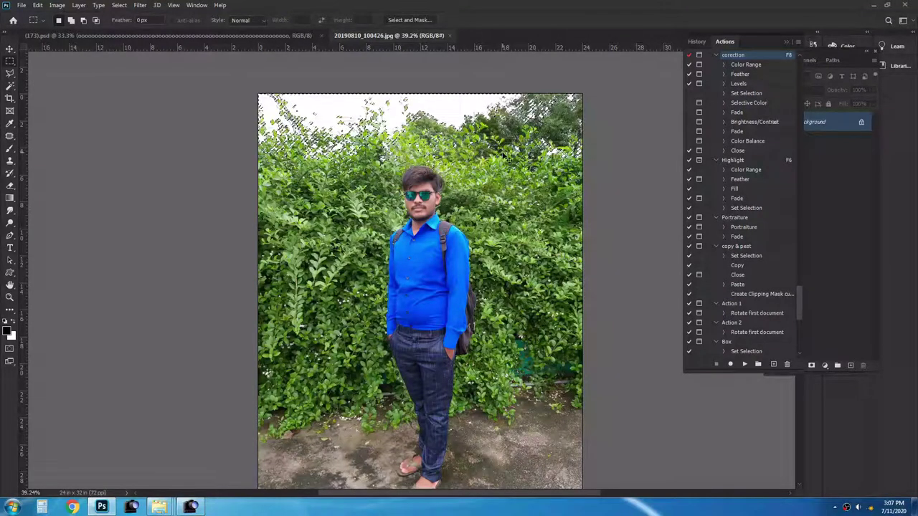
- Copy the feathered selection onto a new Layer 1 above the Background
{"action": "key", "text": "ctrl+j"}
{"action": "key", "text": "v"}
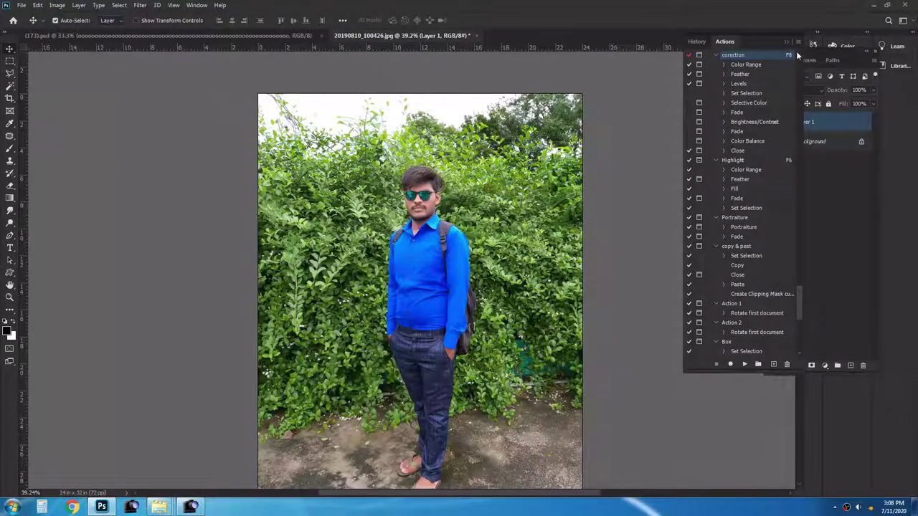
{"action": "left_click", "coordinate": [788, 42]}
{"action": "key", "text": "ctrl+z"}
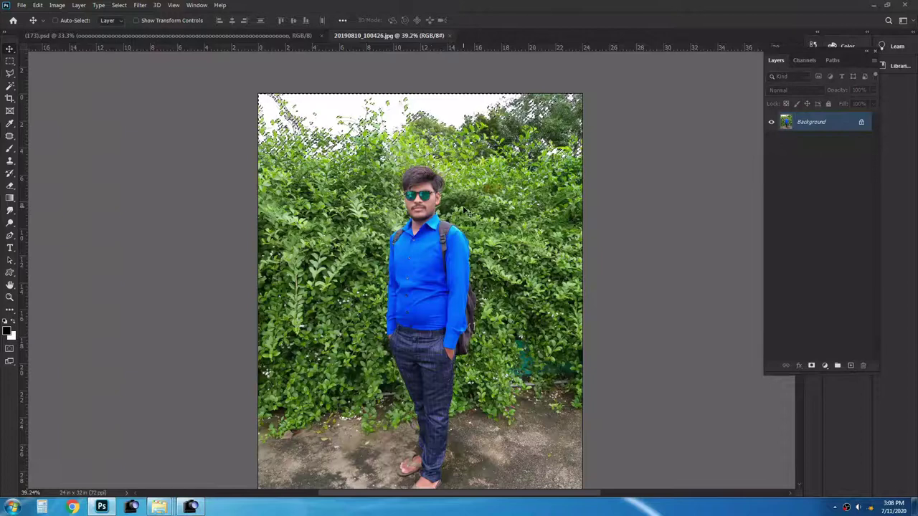
{"action": "key", "text": "ctrl+j"}
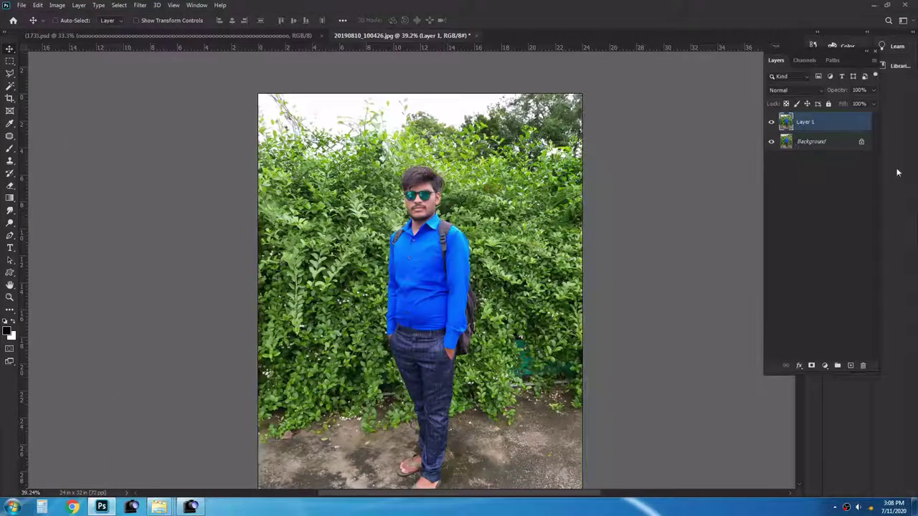
{"action": "left_click", "coordinate": [772, 143]}
- Open the Oil Paints folder under PSD-BACK (F:)\BackGround and select image 001 (193)
{"action": "key", "text": "super+e"}
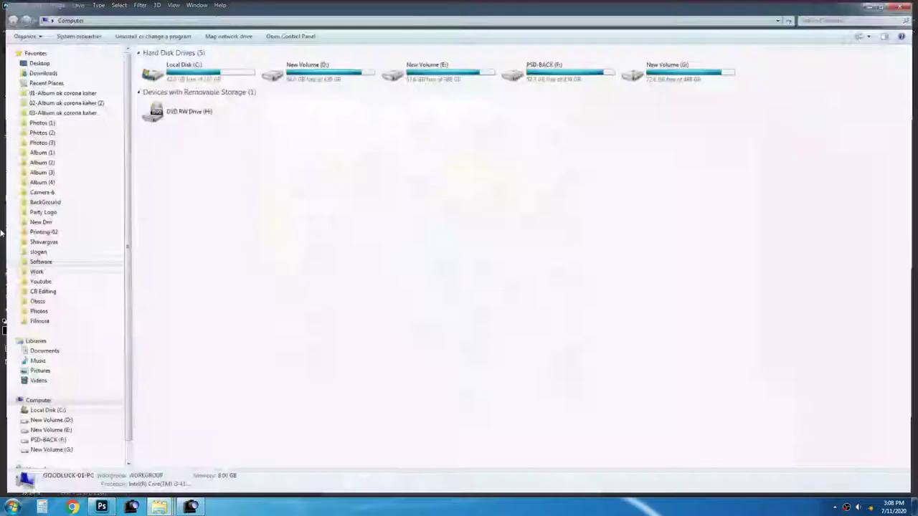
{"action": "left_click", "coordinate": [58, 203]}
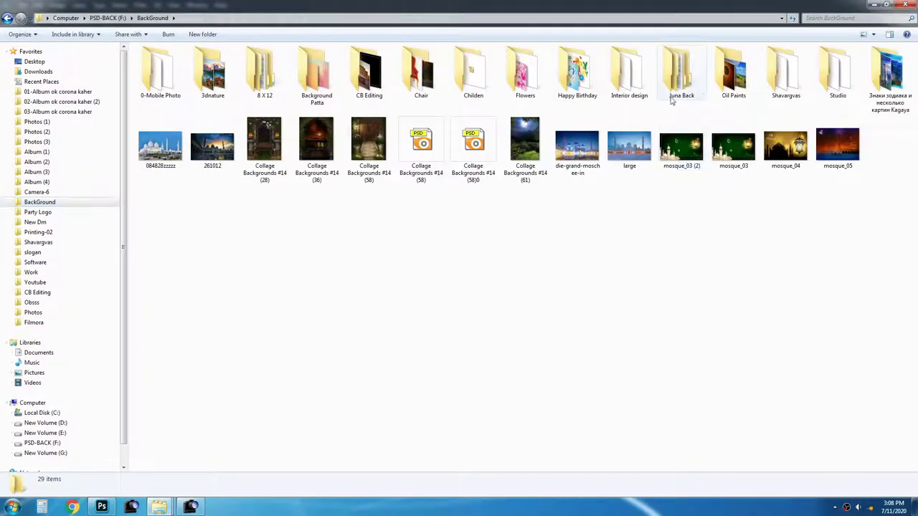
{"action": "left_click", "coordinate": [718, 88]}
{"action": "double_click", "coordinate": [717, 88]}
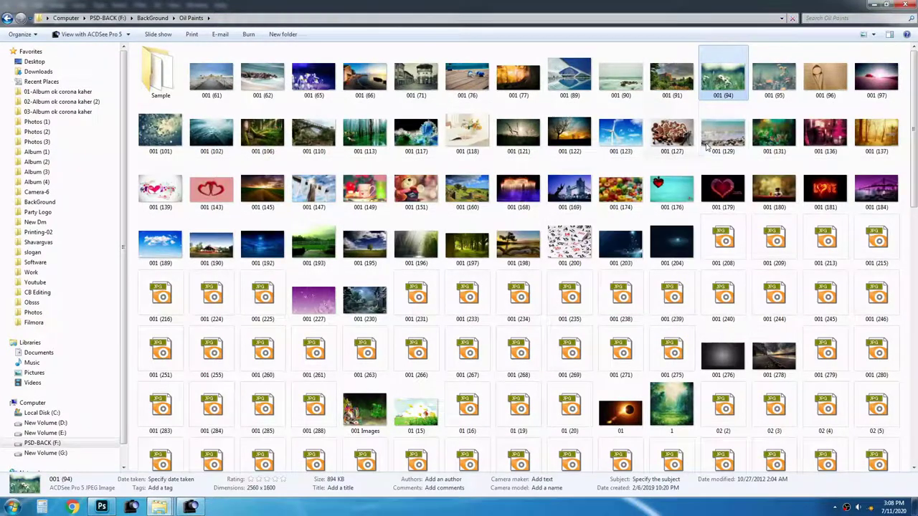
{"action": "left_click", "coordinate": [334, 254]}
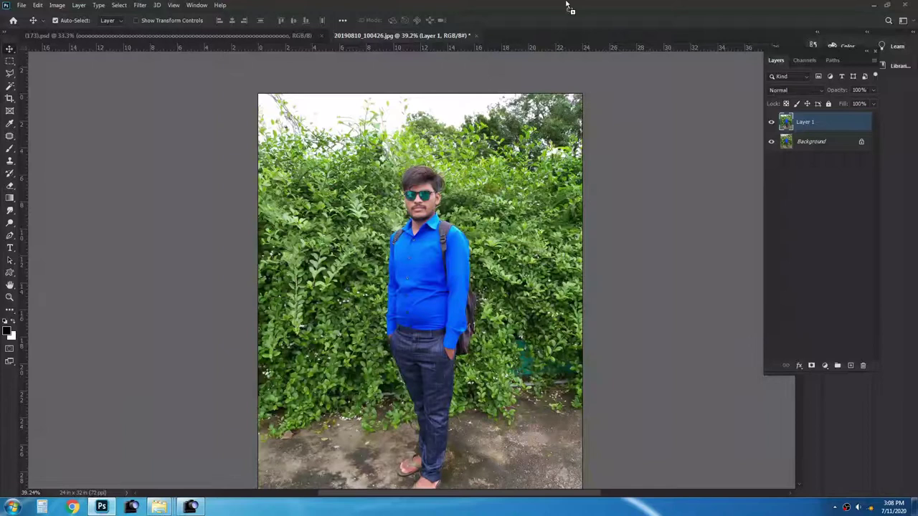
- Place landscape 001 (193) beneath Layer 1 and scale it to about 180%
{"action": "mouse_move", "coordinate": [182, 465]}
{"action": "left_mouse_down"}
{"action": "mouse_move", "coordinate": [459, 121]}
{"action": "mouse_move", "coordinate": [432, 215]}
{"action": "mouse_move", "coordinate": [414, 117]}
{"action": "left_mouse_up"}
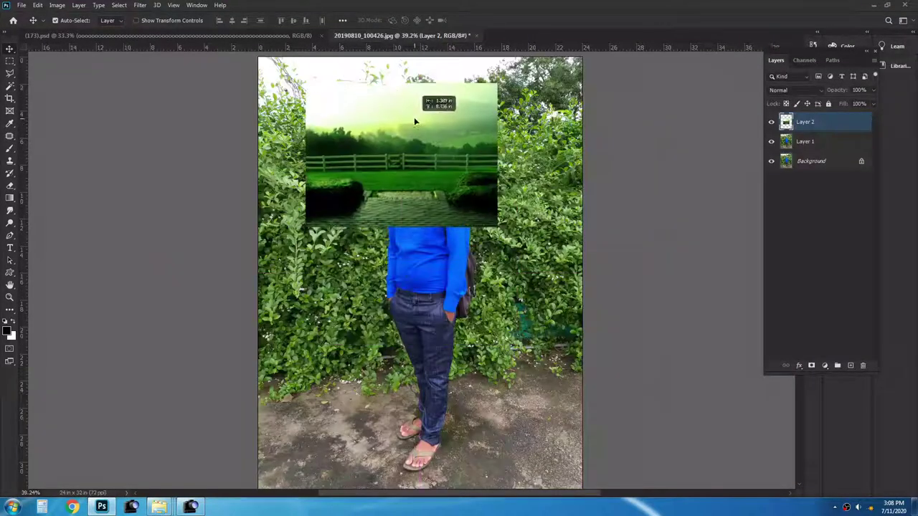
{"action": "key", "text": "ctrl+bracketleft"}
{"action": "key", "text": "ctrl+t"}
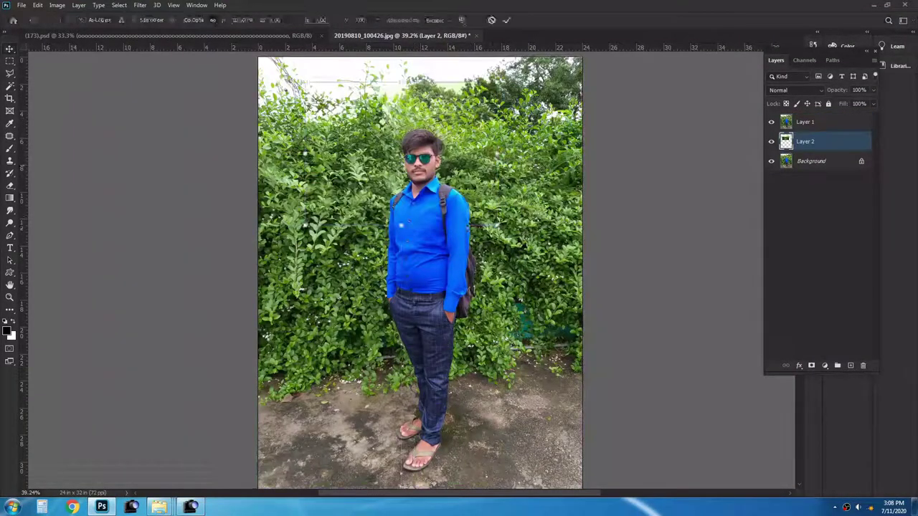
{"action": "left_click_drag", "start_coordinate": [497, 82], "coordinate": [477, 104]}
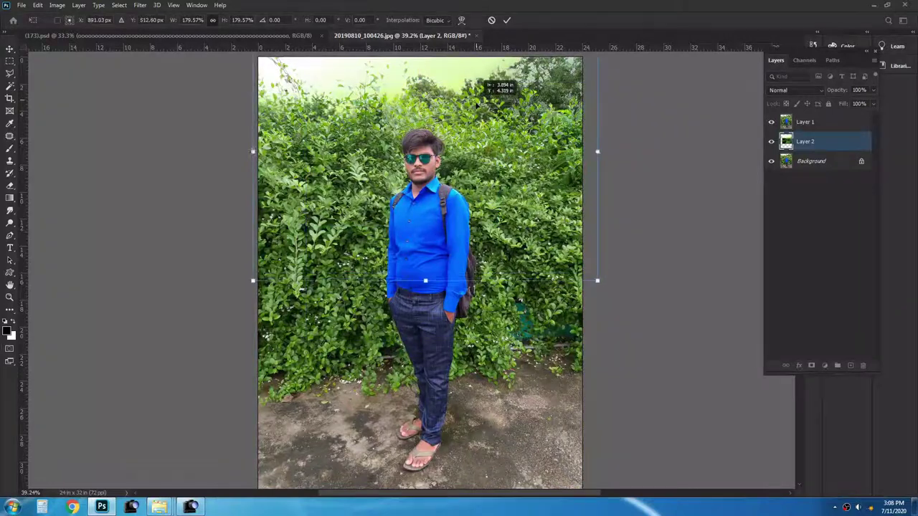
{"action": "key", "text": "Return"}
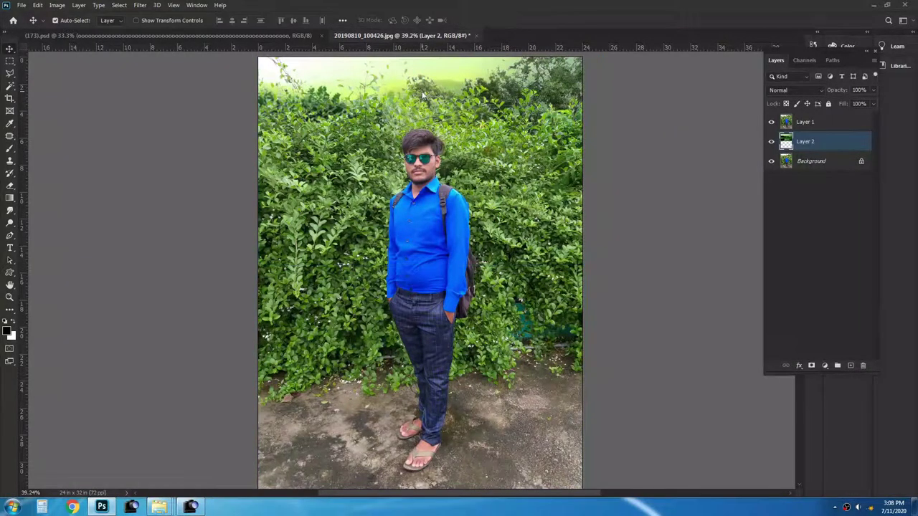
{"action": "key", "text": "ctrl+plus"}
{"action": "scroll", "coordinate": [447, 102], "scroll_direction": "up", "scroll_amount": 1}
- Set the landscape layer's blend mode to Multiply
{"action": "left_click", "coordinate": [793, 91]}
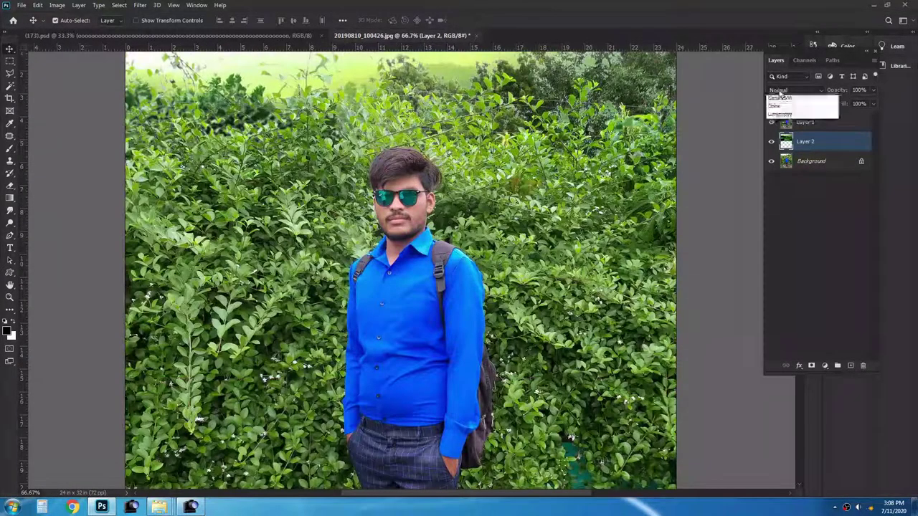
{"action": "left_click", "coordinate": [782, 129]}
{"action": "key", "text": "ctrl+minus"}
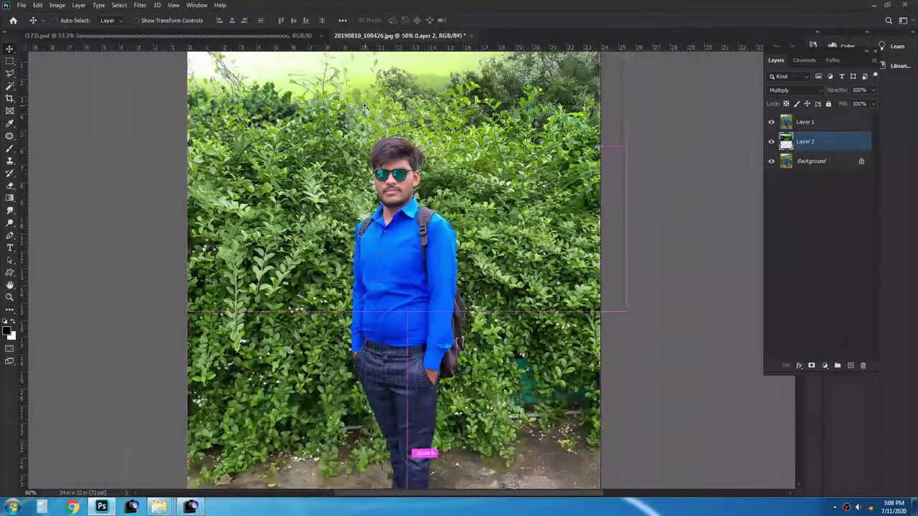
{"action": "key", "text": "ctrl+plus"}
- Fade the portrait's top edge with a 250 px soft Eraser at 22% flow
{"action": "key", "text": "f"}
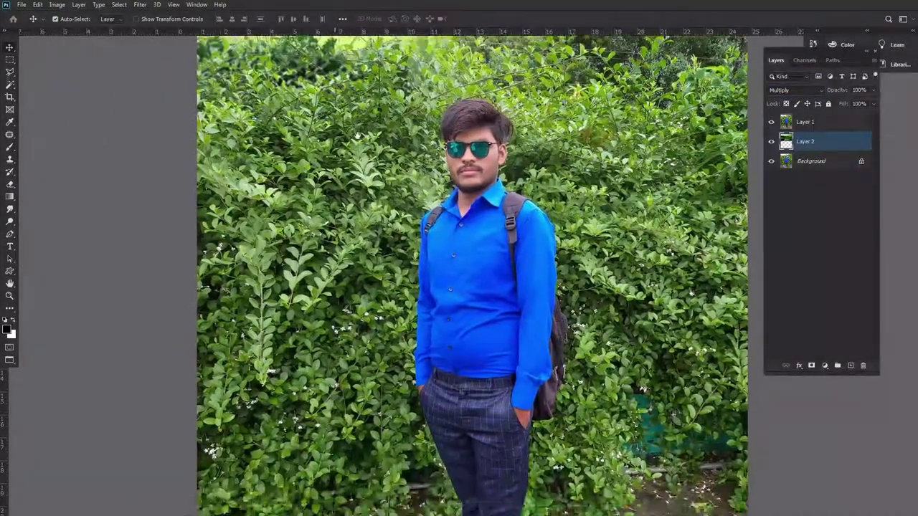
{"action": "left_click_drag", "start_coordinate": [345, 169], "coordinate": [319, 241]}
{"action": "key", "text": "alt+bracketright"}
{"action": "key", "text": "e"}
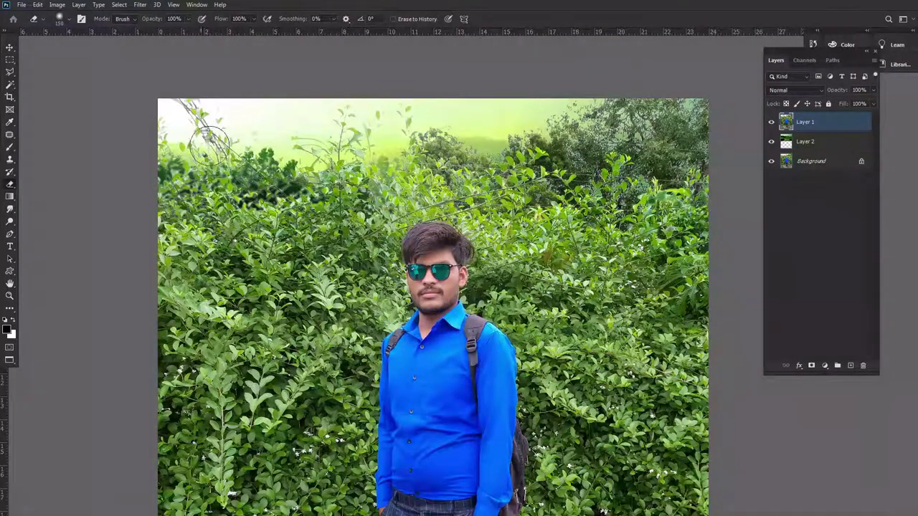
{"action": "key", "text": "bracketright"}
{"action": "key", "text": "bracketright"}
{"action": "key", "text": "bracketright"}
{"action": "right_click", "coordinate": [307, 165]}
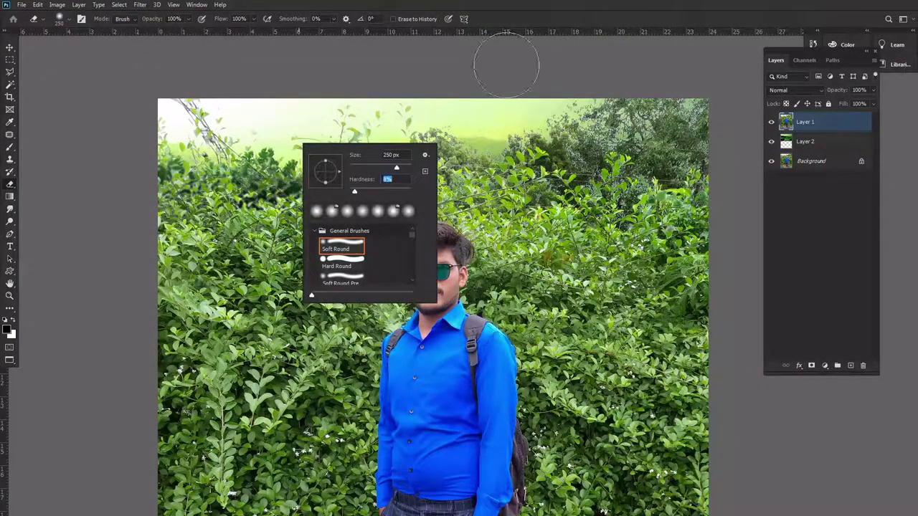
{"action": "key", "text": "Return"}
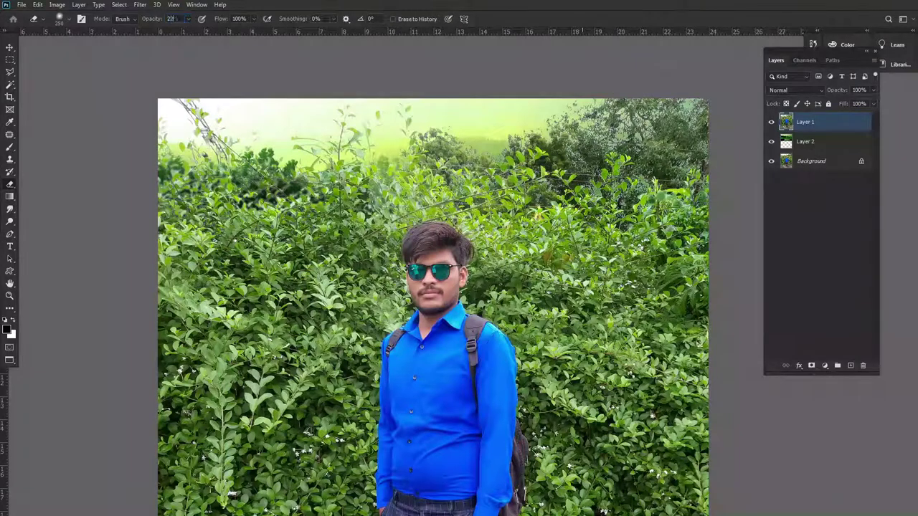
{"action": "type", "text": "22"}
{"action": "key", "text": "Return"}
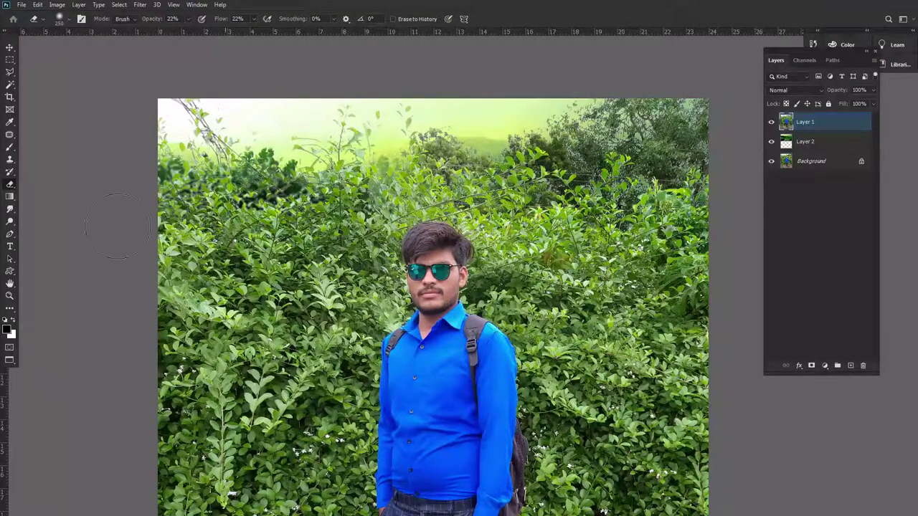
{"action": "key", "text": "v"}
- Flatten the image and duplicate it onto a new Layer 1
{"action": "scroll", "coordinate": [539, 194], "scroll_direction": "down", "scroll_amount": 2}
{"action": "key", "text": "ctrl+0"}
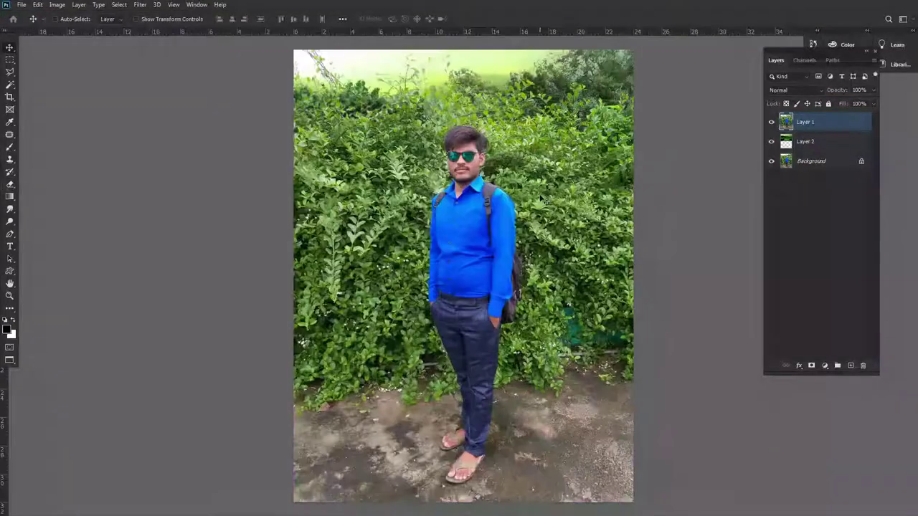
{"action": "key", "text": "ctrl+shift+e"}
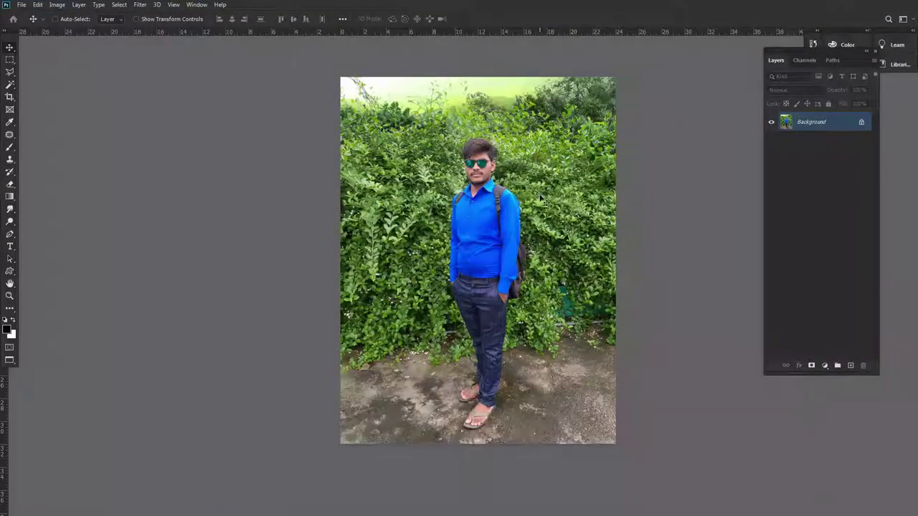
{"action": "key", "text": "ctrl+j"}
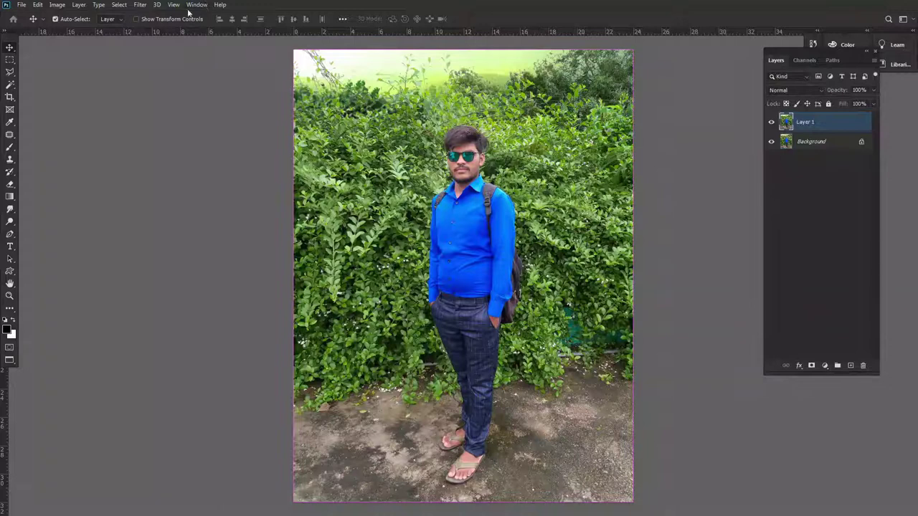
- Apply a Camera Raw Filter with Auto white balance, Temperature +10 and Tint +25
{"action": "left_click", "coordinate": [146, 4]}
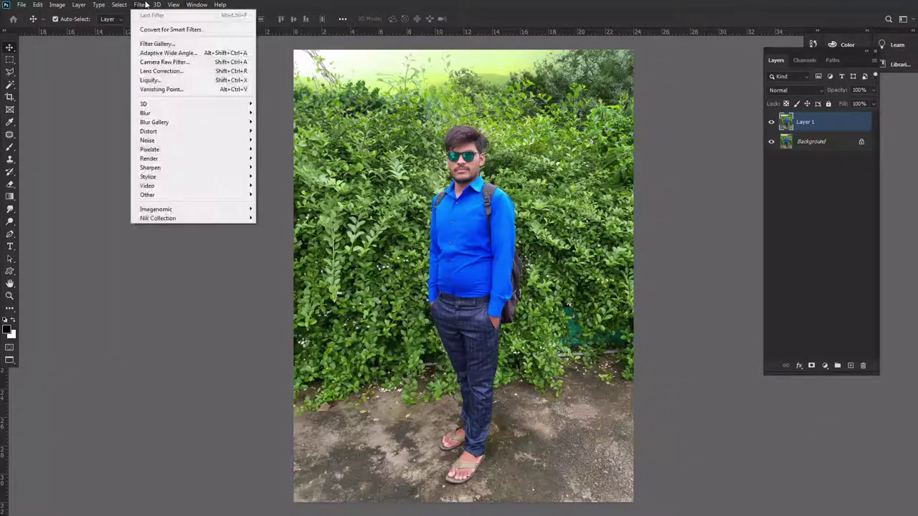
{"action": "left_click", "coordinate": [170, 63]}
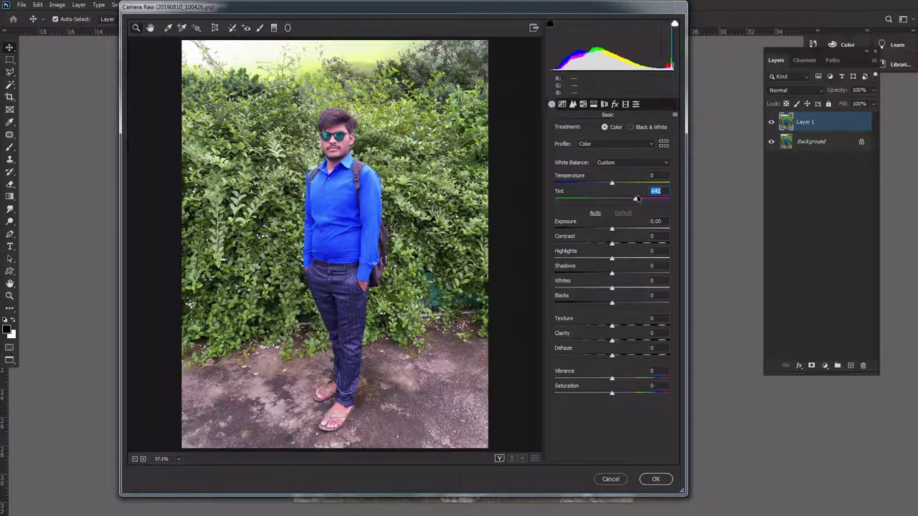
{"action": "type", "text": "0"}
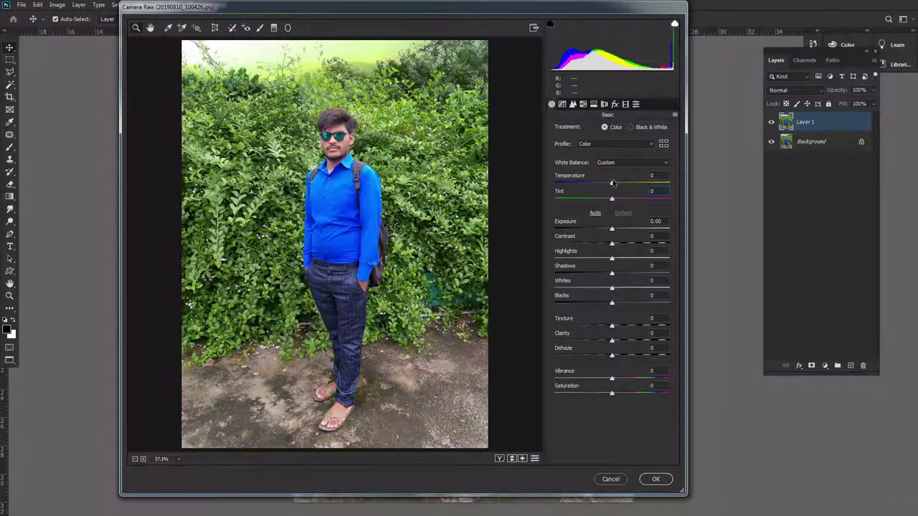
{"action": "left_click_drag", "start_coordinate": [610, 188], "coordinate": [593, 190]}
{"action": "type", "text": "0"}
{"action": "left_click", "coordinate": [616, 166]}
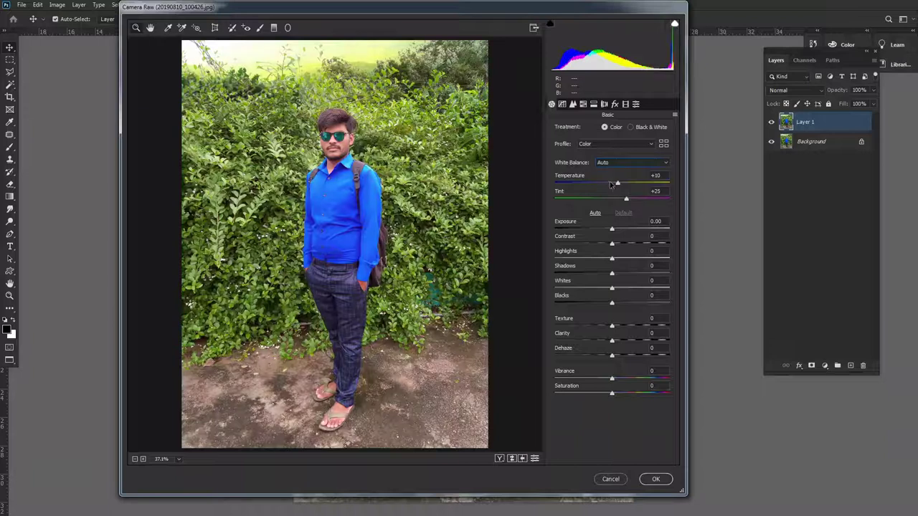
{"action": "left_click", "coordinate": [618, 186]}
{"action": "left_click_drag", "start_coordinate": [618, 185], "coordinate": [626, 185]}
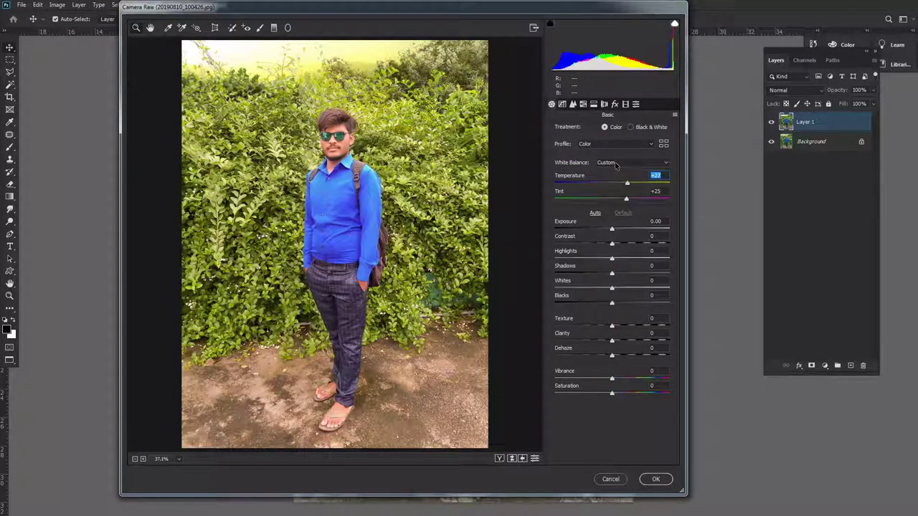
{"action": "left_click", "coordinate": [615, 164]}
{"action": "left_click", "coordinate": [615, 178]}
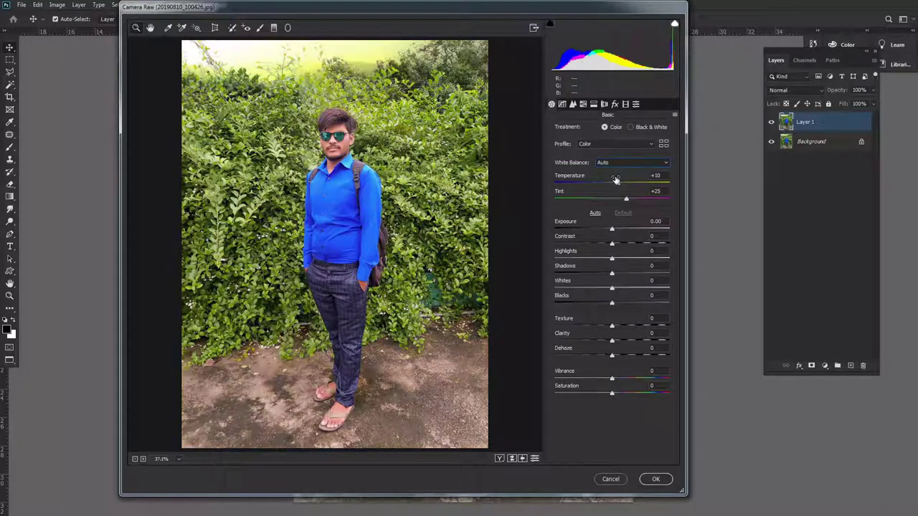
{"action": "left_click", "coordinate": [621, 482]}
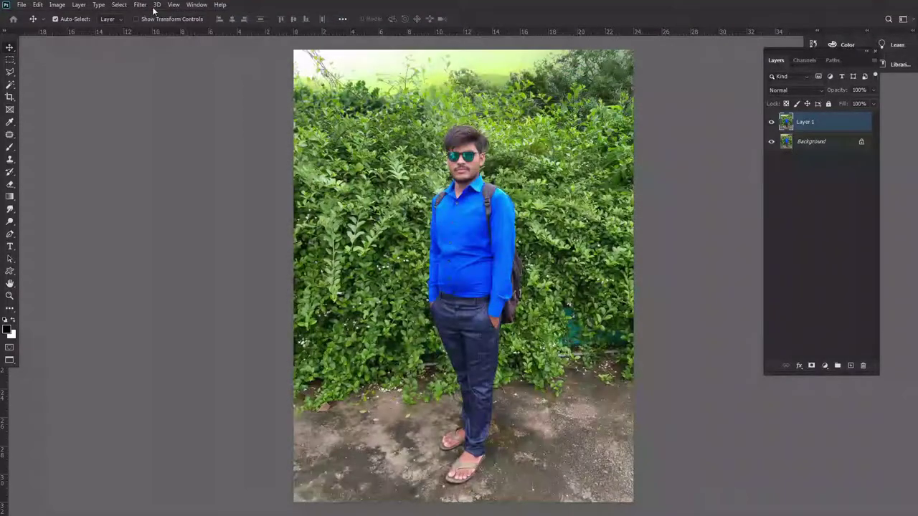
{"action": "left_click", "coordinate": [141, 5]}
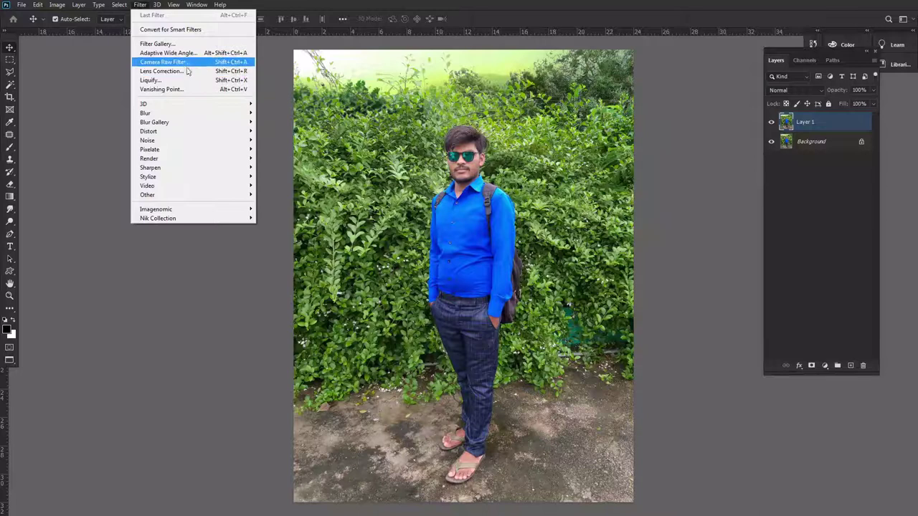
- In Camera Raw HSL, cut yellows and greens and raise blues +75, purples +46
{"action": "left_click", "coordinate": [189, 63]}
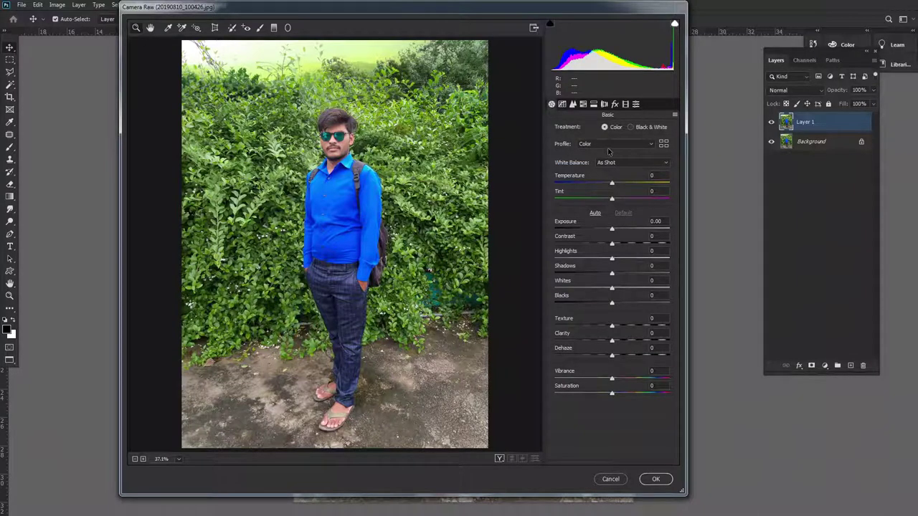
{"action": "left_click", "coordinate": [562, 104]}
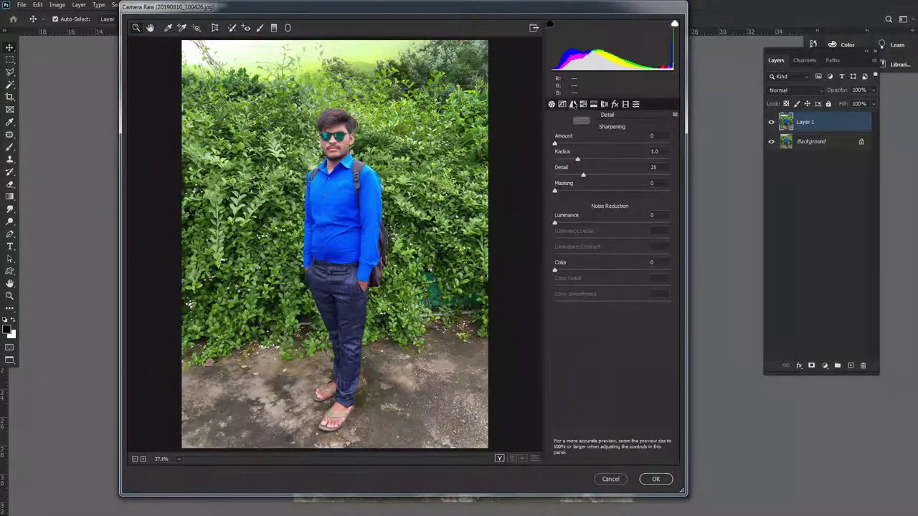
{"action": "left_click", "coordinate": [583, 104]}
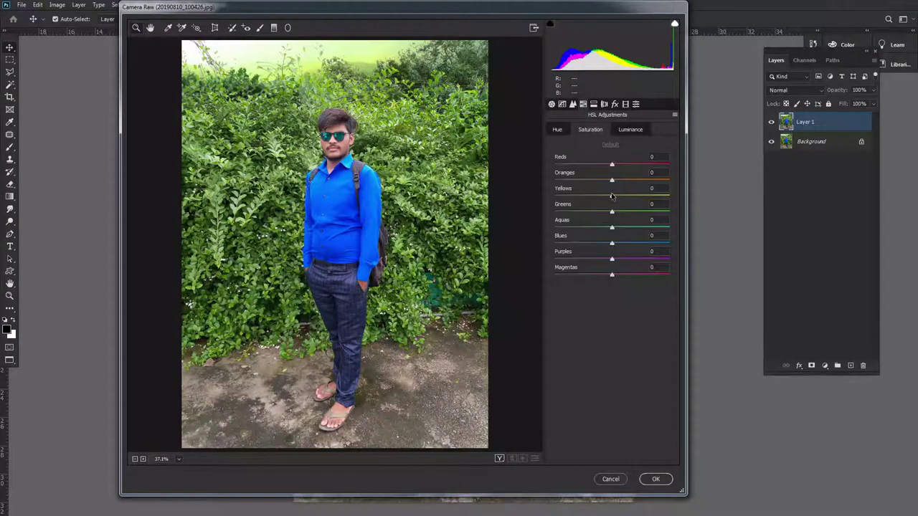
{"action": "left_click_drag", "start_coordinate": [612, 196], "coordinate": [555, 203]}
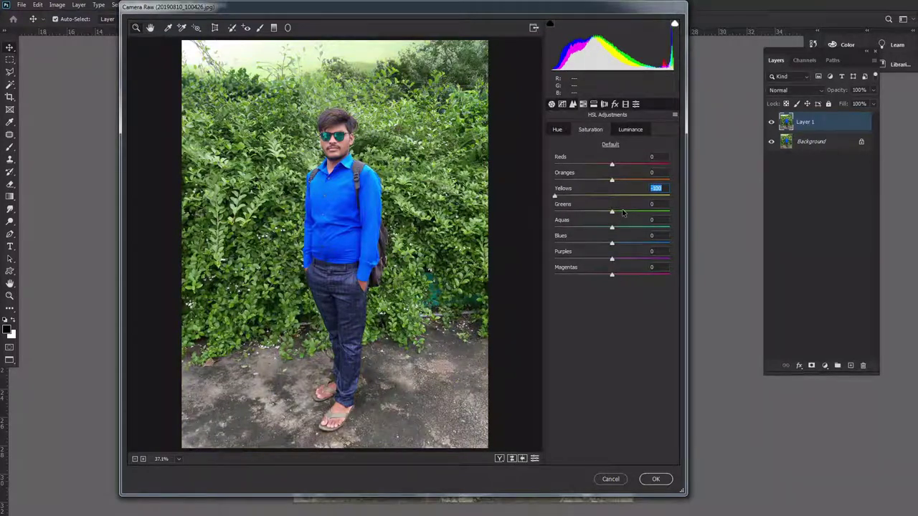
{"action": "left_click_drag", "start_coordinate": [611, 212], "coordinate": [559, 213]}
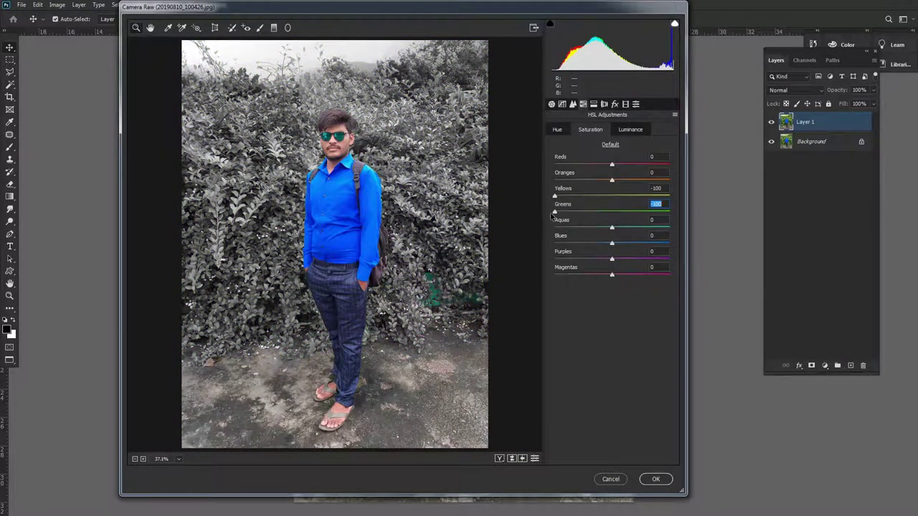
{"action": "left_click_drag", "start_coordinate": [558, 217], "coordinate": [582, 215]}
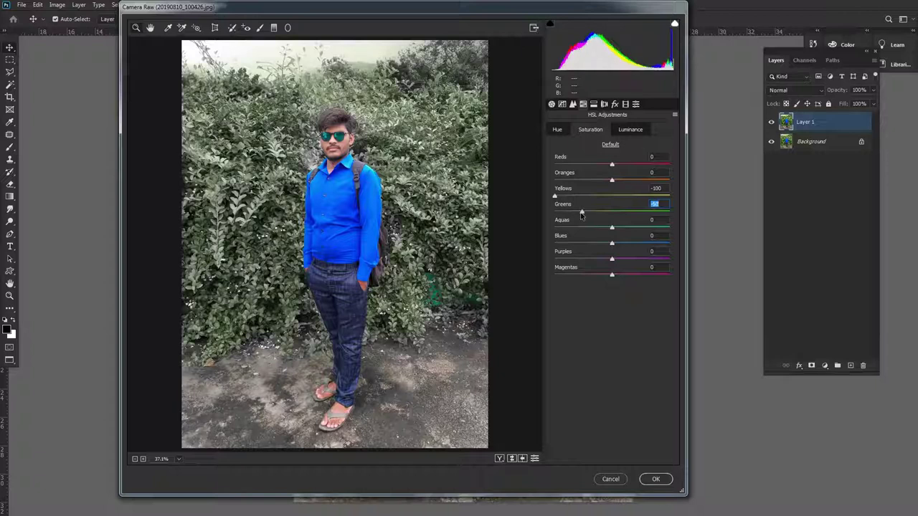
{"action": "left_click_drag", "start_coordinate": [611, 244], "coordinate": [640, 244]}
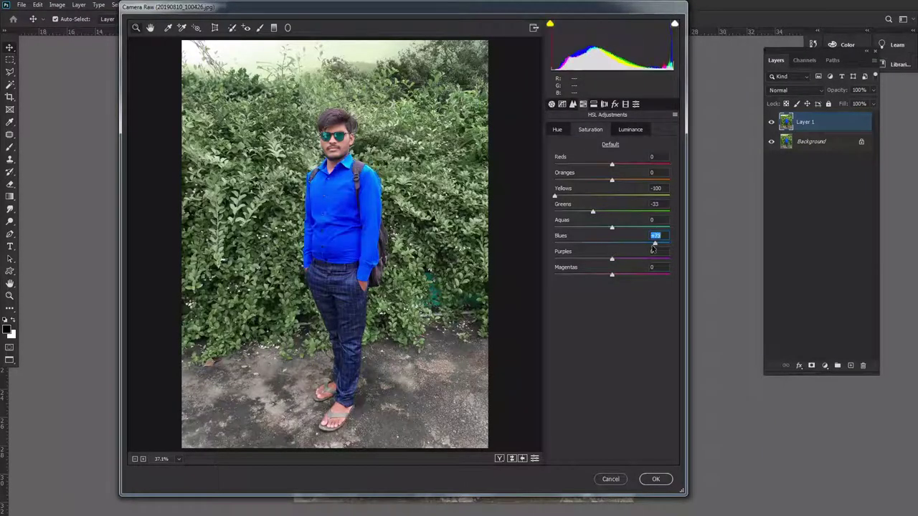
{"action": "left_click_drag", "start_coordinate": [588, 264], "coordinate": [636, 264]}
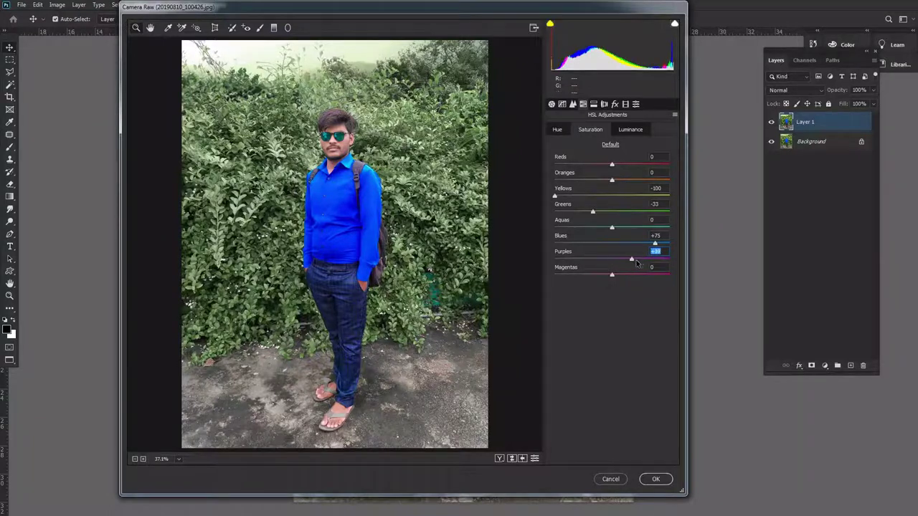
- Settle yellows at -73, reset oranges and reds, set aquas -100 and greens -33
{"action": "mouse_move", "coordinate": [593, 195]}
{"action": "left_mouse_down"}
{"action": "mouse_move", "coordinate": [556, 204]}
{"action": "mouse_move", "coordinate": [667, 196]}
{"action": "left_mouse_up"}
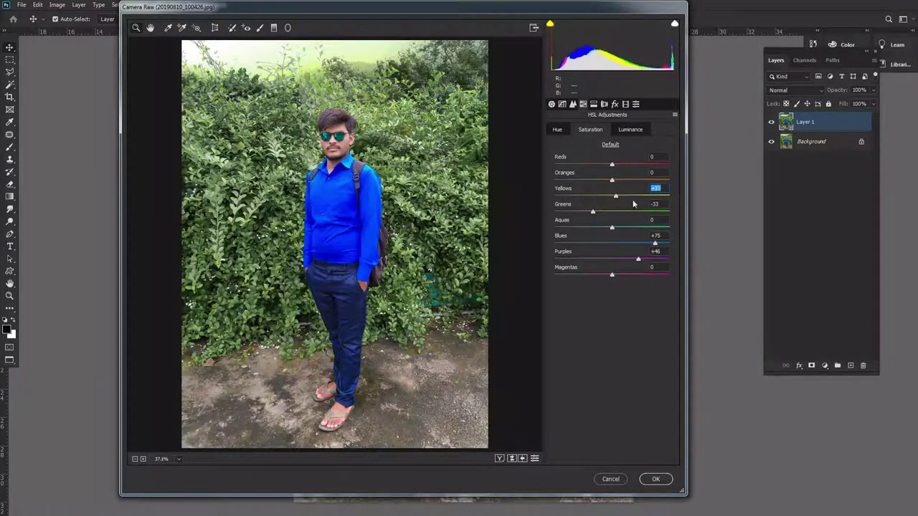
{"action": "left_click_drag", "start_coordinate": [612, 179], "coordinate": [541, 182]}
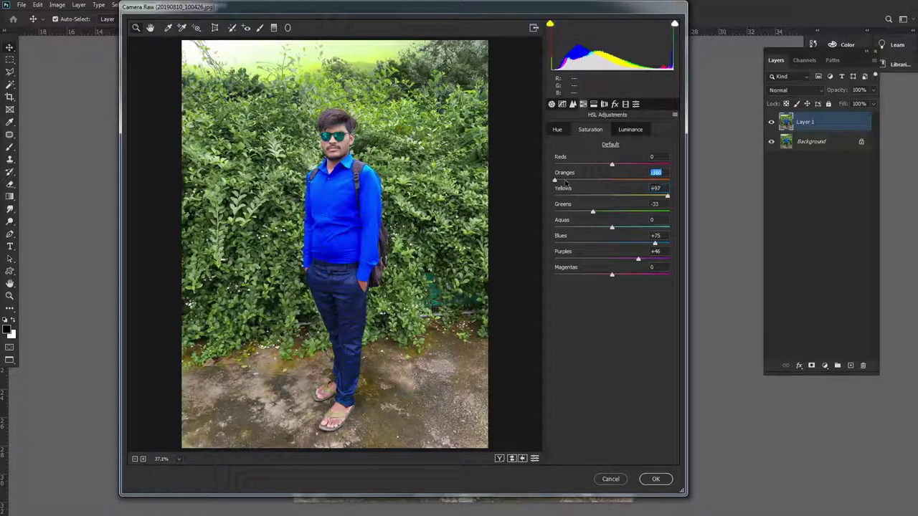
{"action": "left_click", "coordinate": [610, 196]}
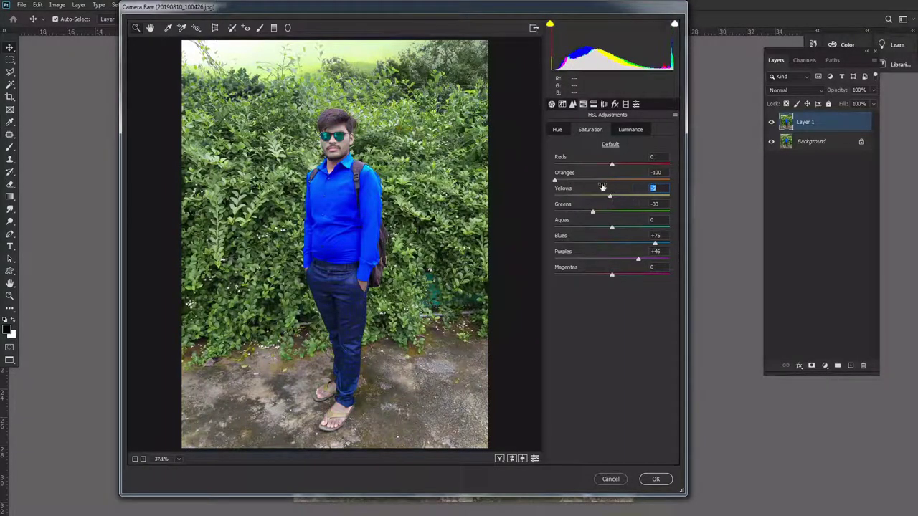
{"action": "left_click", "coordinate": [608, 181]}
{"action": "double_click", "coordinate": [607, 181]}
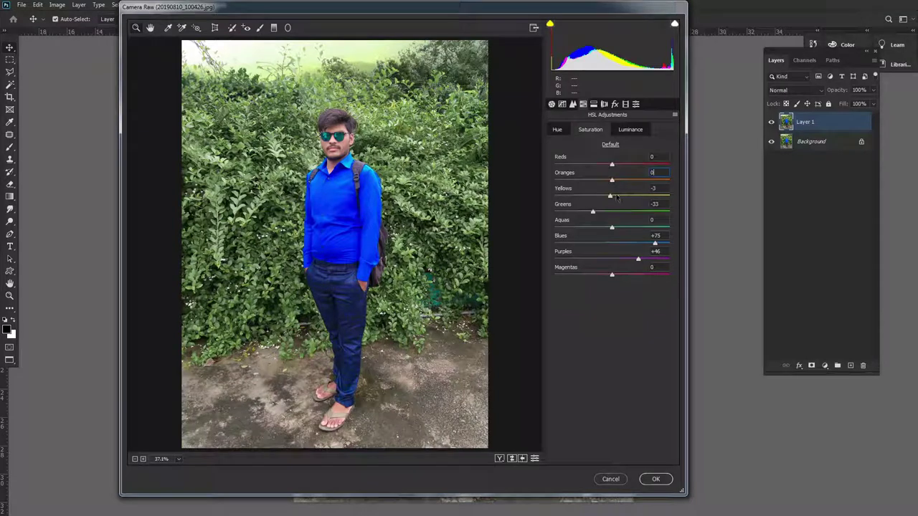
{"action": "left_click", "coordinate": [657, 196]}
{"action": "left_click_drag", "start_coordinate": [657, 203], "coordinate": [570, 203]}
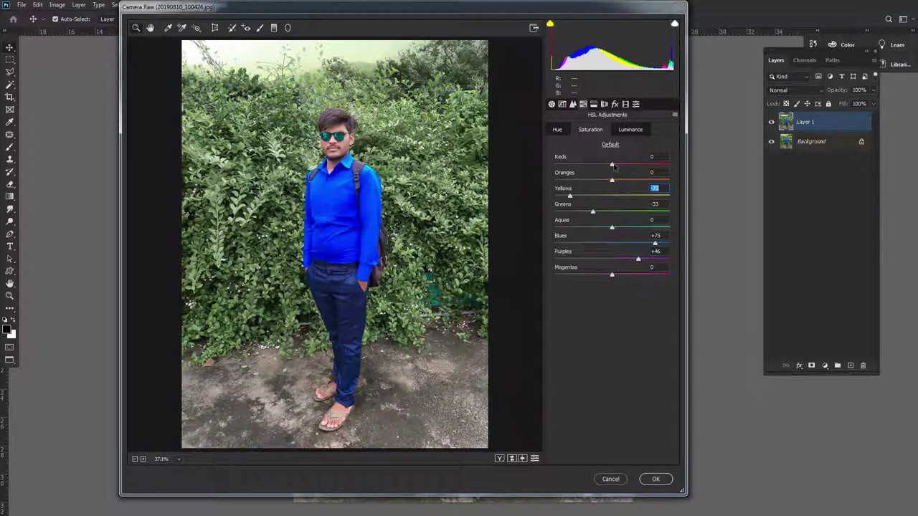
{"action": "left_click_drag", "start_coordinate": [613, 165], "coordinate": [633, 165]}
{"action": "double_click", "coordinate": [634, 166]}
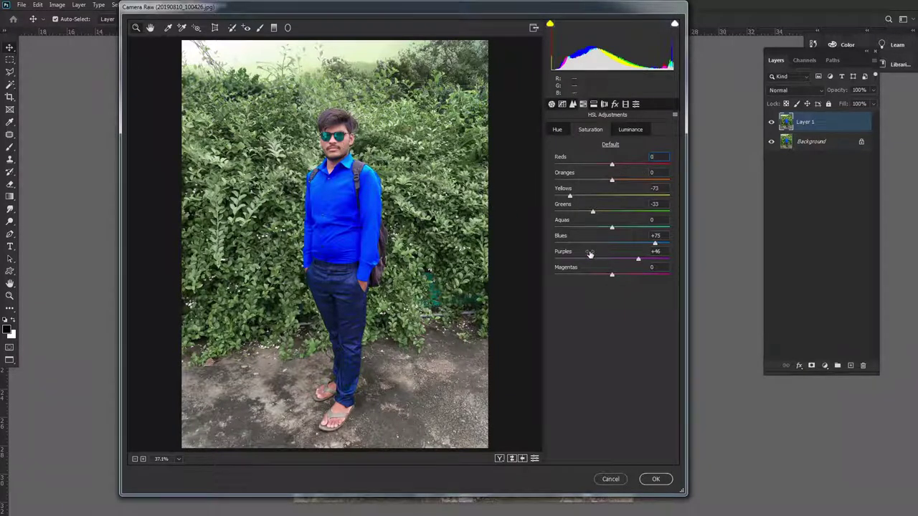
{"action": "left_click_drag", "start_coordinate": [611, 228], "coordinate": [527, 233]}
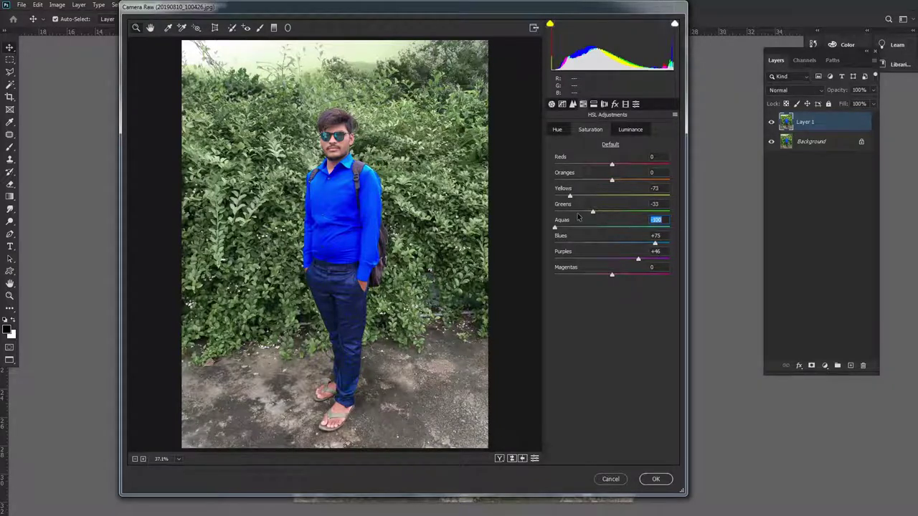
{"action": "mouse_move", "coordinate": [593, 212]}
{"action": "left_mouse_down"}
{"action": "mouse_move", "coordinate": [572, 213]}
{"action": "mouse_move", "coordinate": [593, 213]}
{"action": "left_mouse_up"}
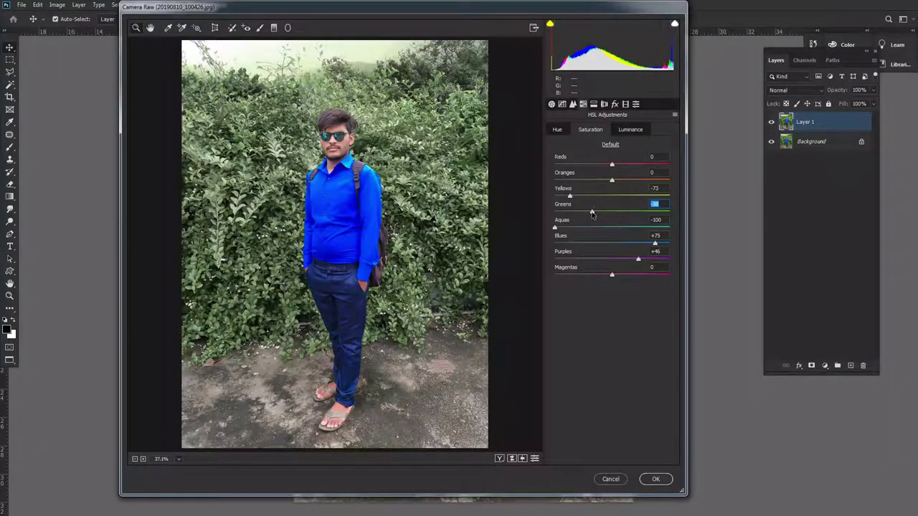
- Reset HSL saturation to default, then set Yellows -9, Greens -12 and Reds +33
{"action": "left_click", "coordinate": [610, 144]}
{"action": "left_click_drag", "start_coordinate": [612, 196], "coordinate": [555, 196]}
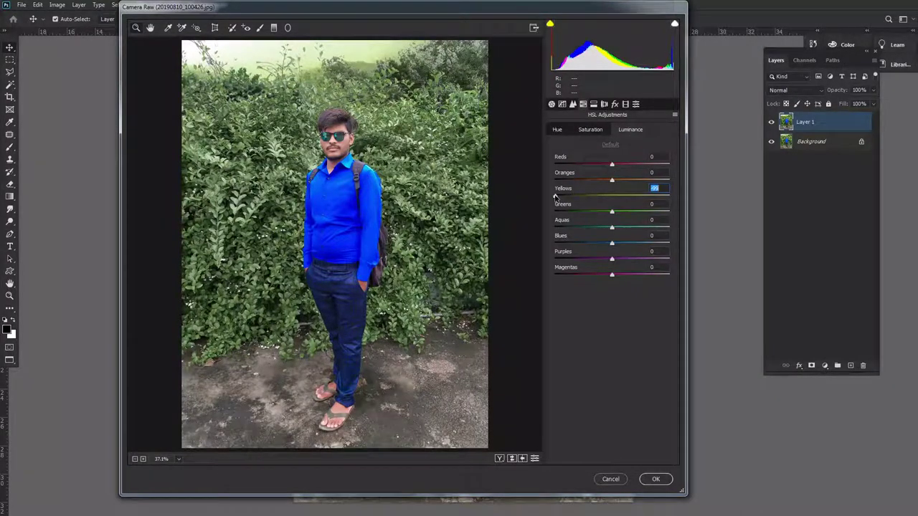
{"action": "mouse_move", "coordinate": [555, 196]}
{"action": "left_mouse_down"}
{"action": "mouse_move", "coordinate": [607, 195]}
{"action": "mouse_move", "coordinate": [581, 215]}
{"action": "mouse_move", "coordinate": [603, 216]}
{"action": "mouse_move", "coordinate": [582, 231]}
{"action": "mouse_move", "coordinate": [659, 231]}
{"action": "mouse_move", "coordinate": [595, 227]}
{"action": "mouse_move", "coordinate": [628, 246]}
{"action": "mouse_move", "coordinate": [585, 259]}
{"action": "mouse_move", "coordinate": [663, 259]}
{"action": "mouse_move", "coordinate": [611, 267]}
{"action": "left_mouse_up"}
{"action": "left_click", "coordinate": [612, 164]}
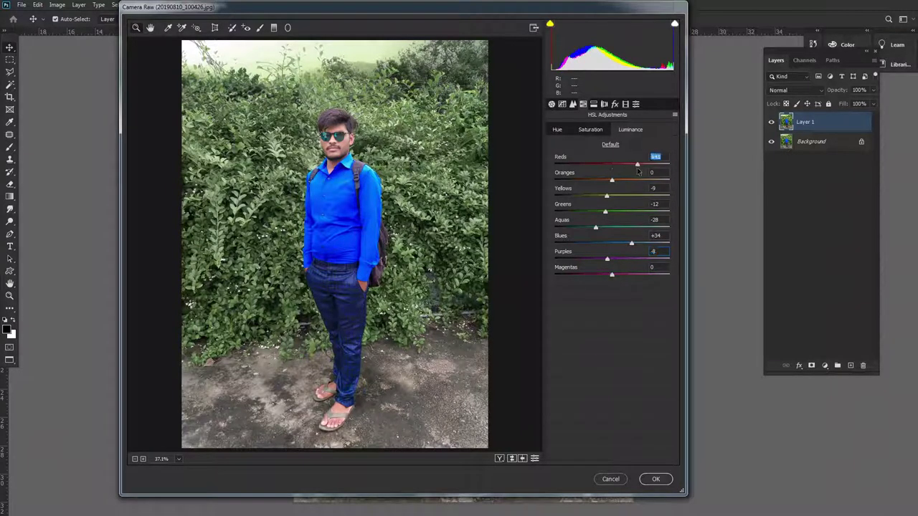
{"action": "left_click_drag", "start_coordinate": [637, 167], "coordinate": [629, 157]}
- Add film grain with an amount of 25 in the Effects settings
{"action": "left_click", "coordinate": [594, 104]}
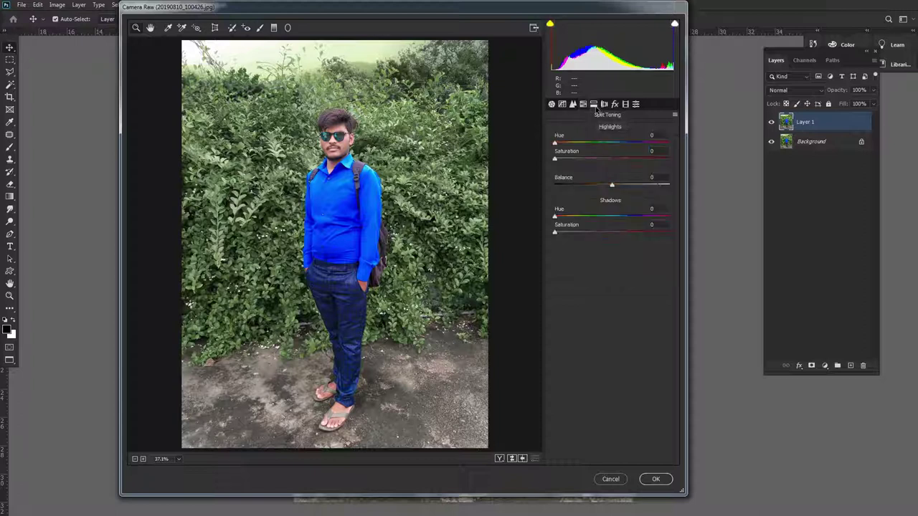
{"action": "left_click", "coordinate": [604, 104]}
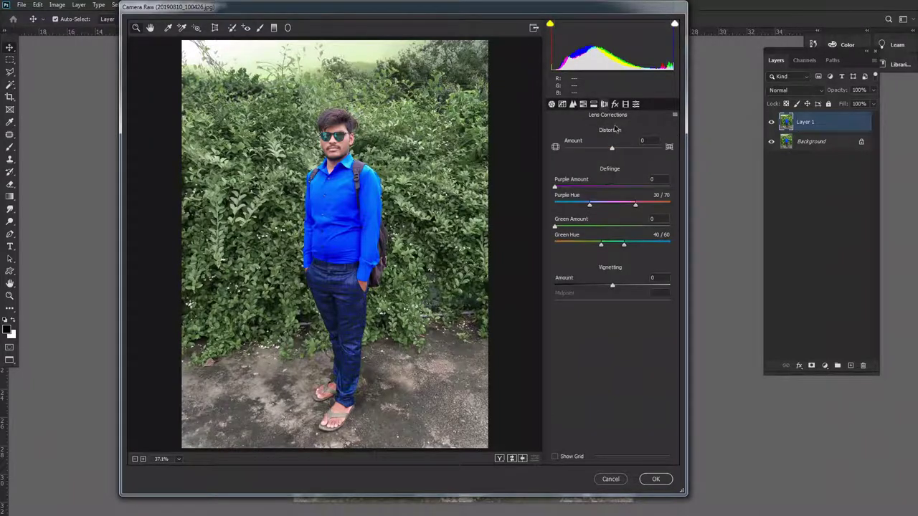
{"action": "left_click", "coordinate": [614, 104]}
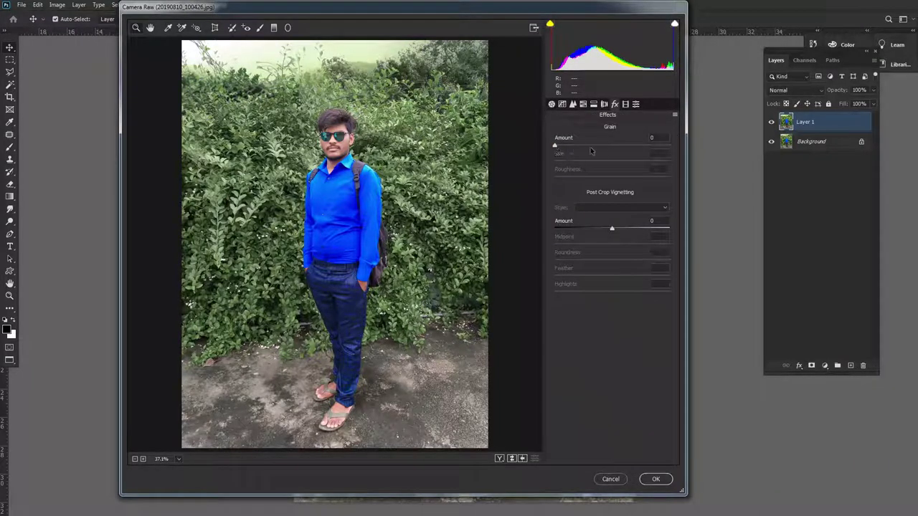
{"action": "left_click_drag", "start_coordinate": [555, 146], "coordinate": [583, 147]}
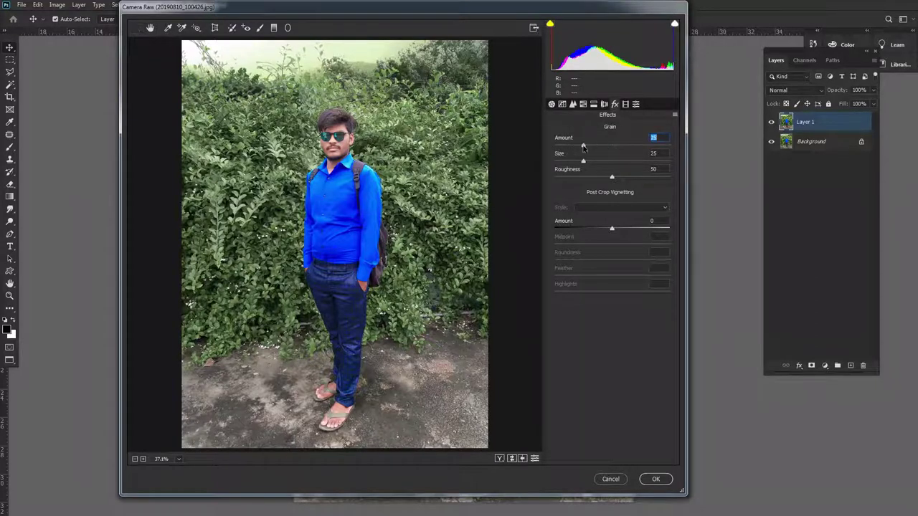
- Tint the shadows to +40 in Camera Calibration and expand the Color presets
{"action": "left_click", "coordinate": [626, 104]}
{"action": "left_click_drag", "start_coordinate": [612, 167], "coordinate": [635, 167]}
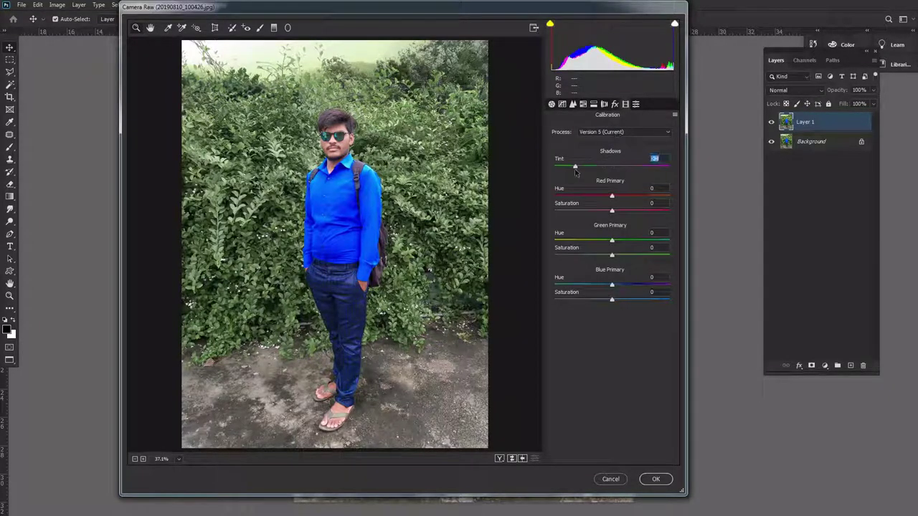
{"action": "left_click", "coordinate": [636, 104]}
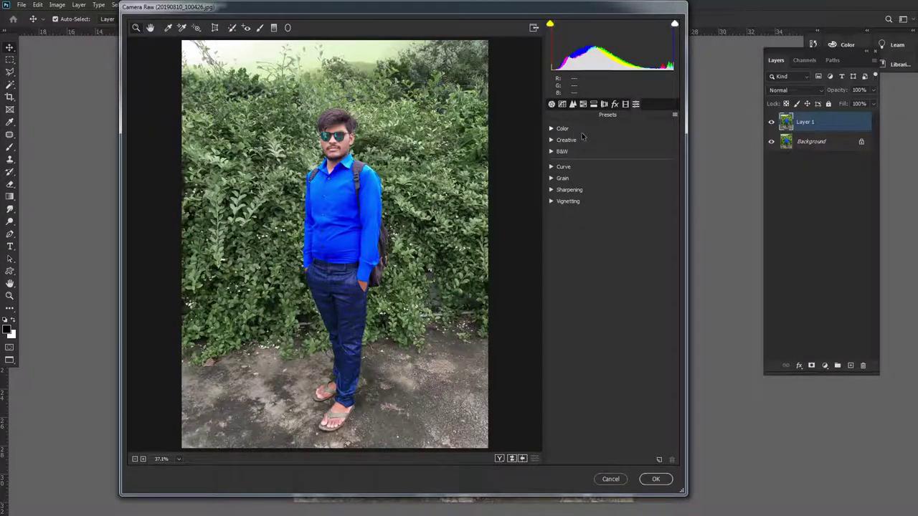
{"action": "left_click", "coordinate": [553, 129]}
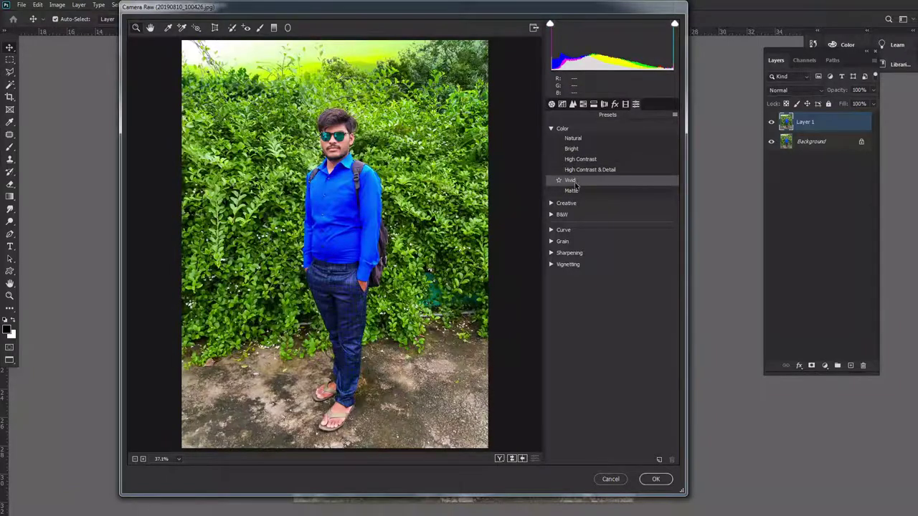
- Apply the Vivid colour preset and commit the Camera Raw grading to Layer 1
{"action": "left_click", "coordinate": [576, 183]}
{"action": "left_click", "coordinate": [580, 182]}
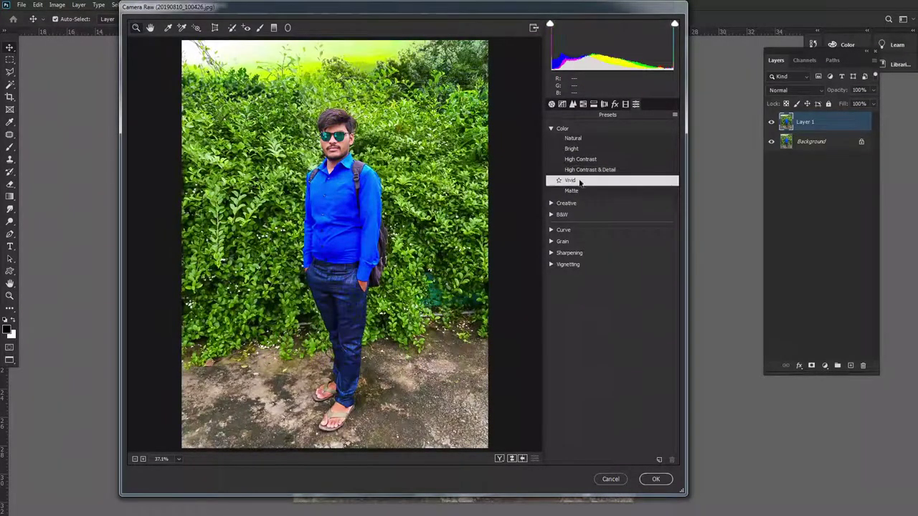
{"action": "left_click", "coordinate": [655, 479]}
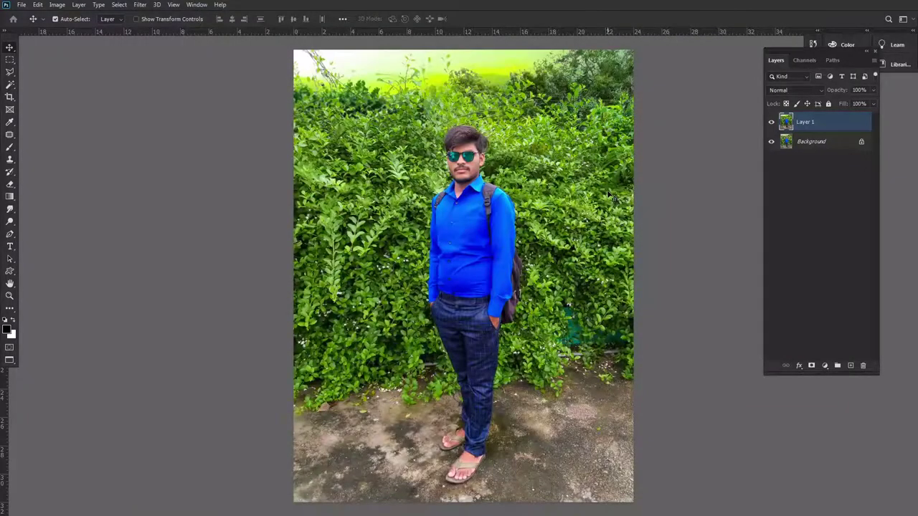
- Compare the graded layer against the original, merge it down and duplicate it as Layer 1
{"action": "left_click", "coordinate": [771, 122]}
{"action": "left_click", "coordinate": [771, 121]}
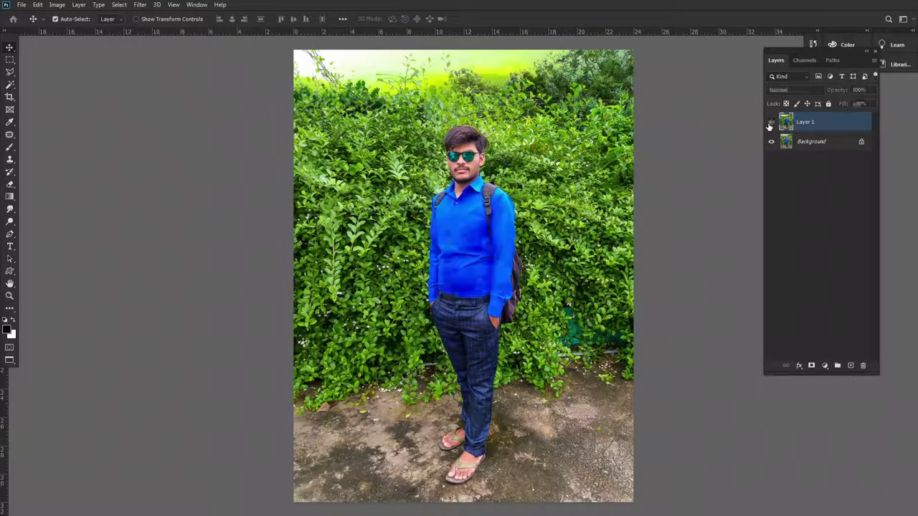
{"action": "left_click", "coordinate": [771, 122]}
{"action": "left_click", "coordinate": [771, 122]}
{"action": "key", "text": "ctrl+e"}
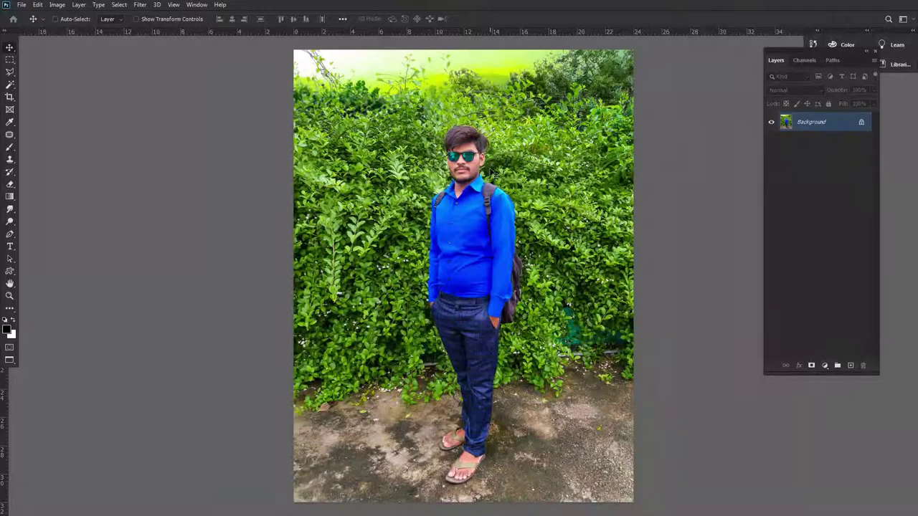
{"action": "scroll", "coordinate": [487, 165], "scroll_direction": "up", "scroll_amount": 2}
{"action": "scroll", "coordinate": [488, 165], "scroll_direction": "up", "scroll_amount": 2}
{"action": "scroll", "coordinate": [487, 165], "scroll_direction": "up", "scroll_amount": 2}
{"action": "key", "text": "ctrl+j"}
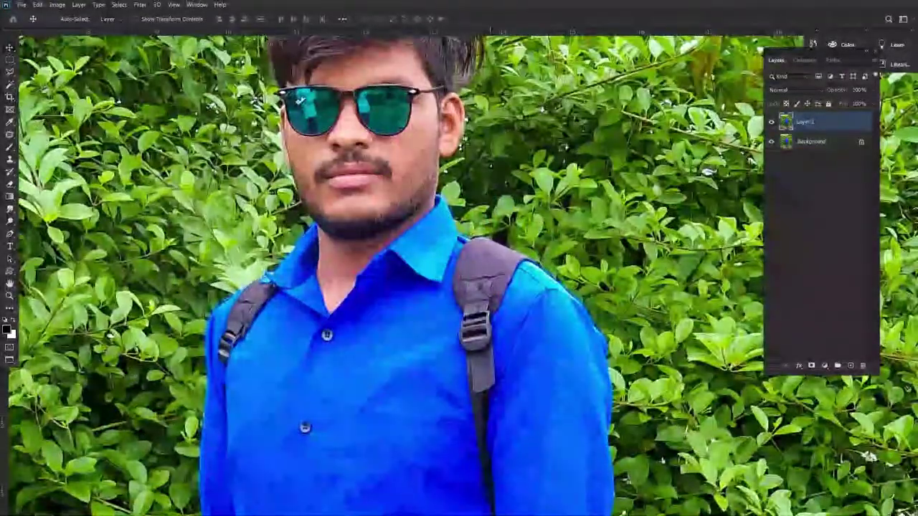
{"action": "left_click", "coordinate": [140, 4]}
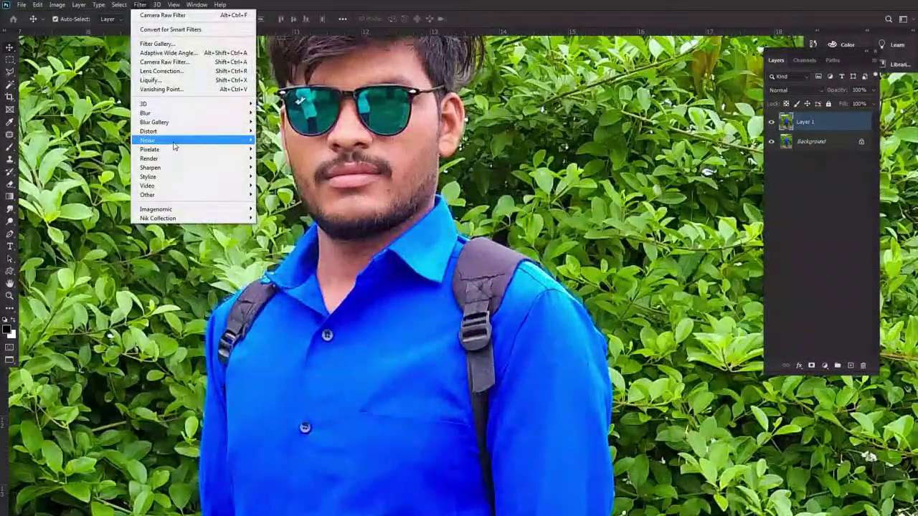
- Apply GREYCstoration smoothing at Strength 33 to Layer 1, previewing the face
{"action": "mouse_move", "coordinate": [165, 140]}
{"action": "left_click", "coordinate": [276, 167]}
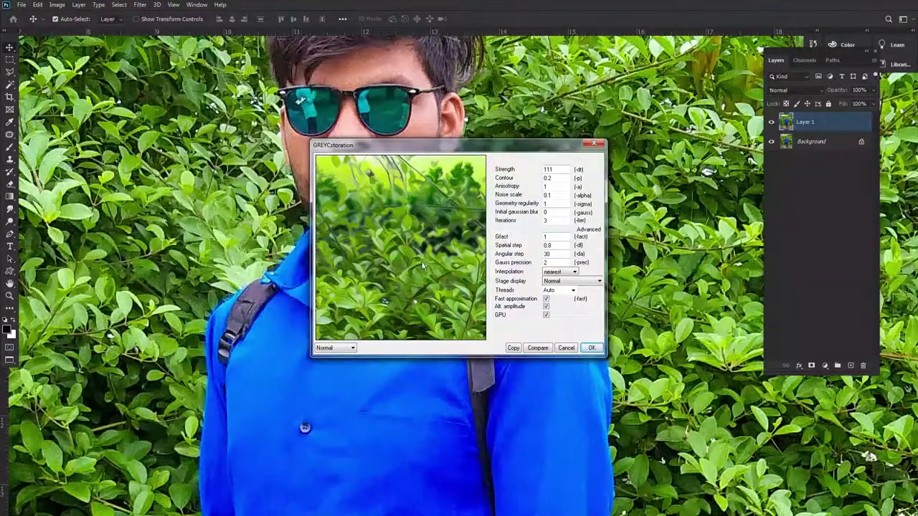
{"action": "left_click_drag", "start_coordinate": [423, 267], "coordinate": [466, 301]}
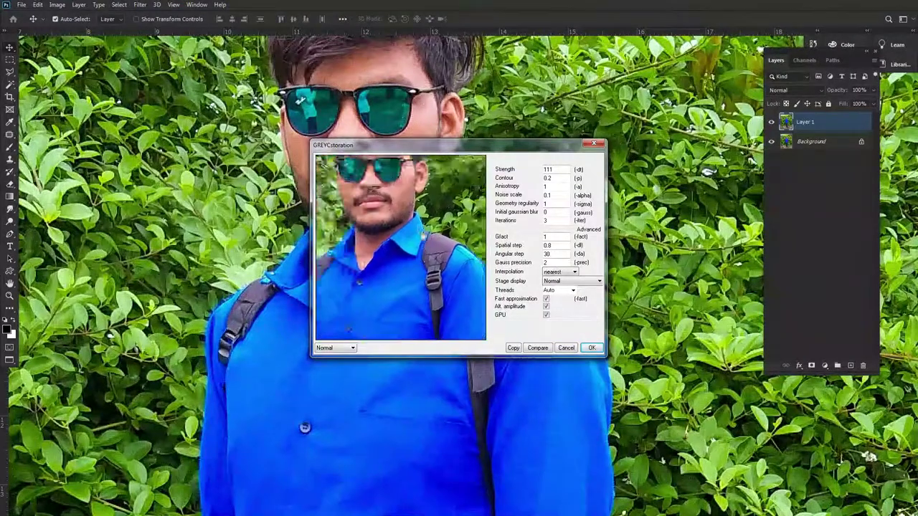
{"action": "left_click_drag", "start_coordinate": [430, 230], "coordinate": [446, 246]}
{"action": "left_click_drag", "start_coordinate": [417, 207], "coordinate": [419, 242]}
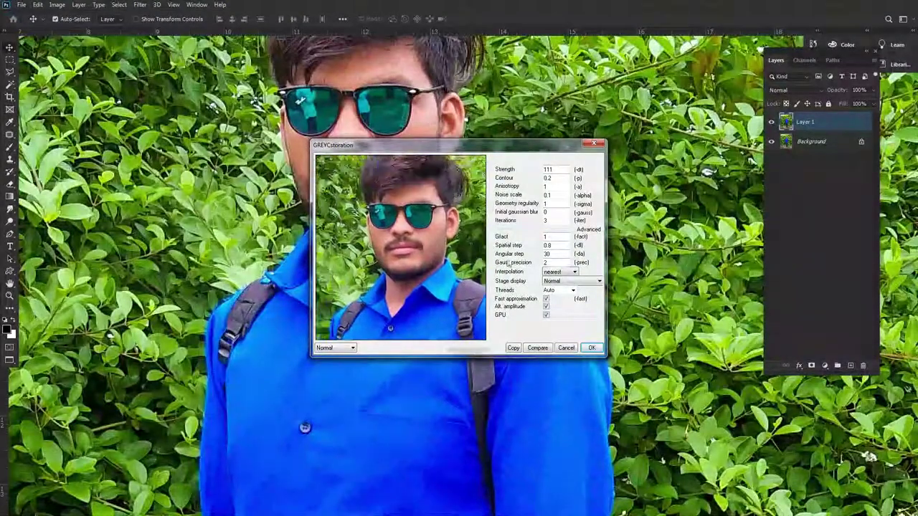
{"action": "double_click", "coordinate": [548, 169]}
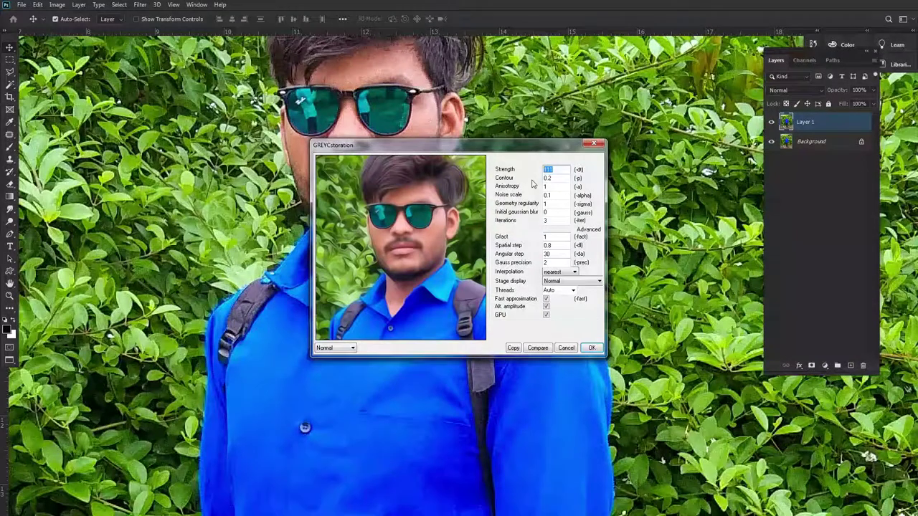
{"action": "type", "text": "33"}
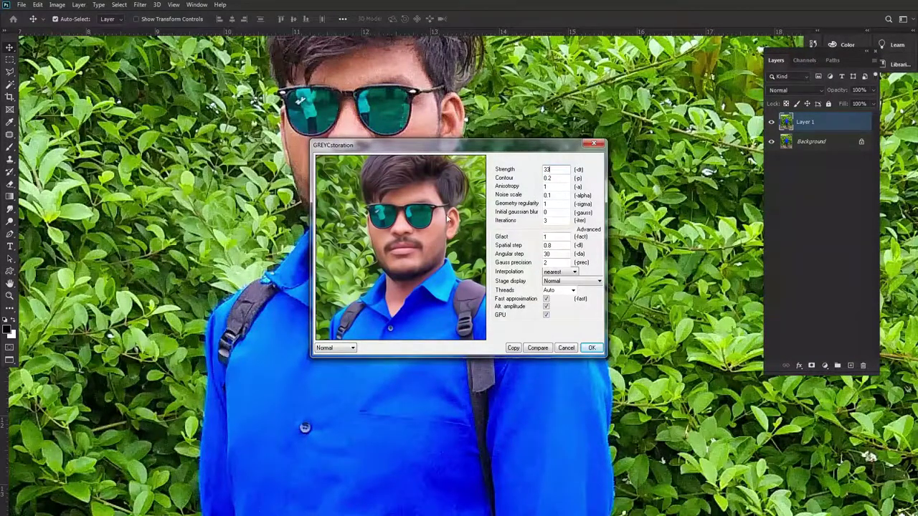
{"action": "left_click", "coordinate": [592, 347]}
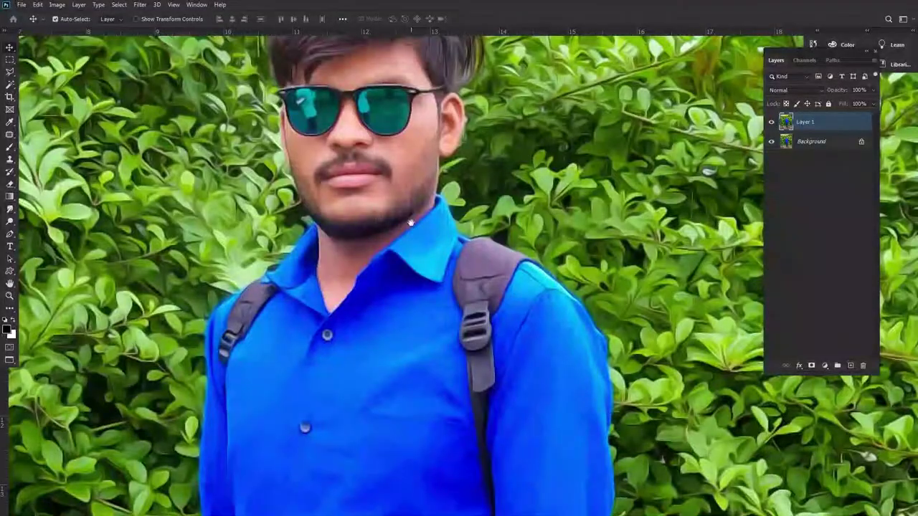
- Merge the smoothed layer down, fit the photo in the window and duplicate it again
{"action": "scroll", "coordinate": [410, 227], "scroll_direction": "down", "scroll_amount": 2}
{"action": "scroll", "coordinate": [411, 225], "scroll_direction": "down", "scroll_amount": 2}
{"action": "scroll", "coordinate": [411, 224], "scroll_direction": "down", "scroll_amount": 1}
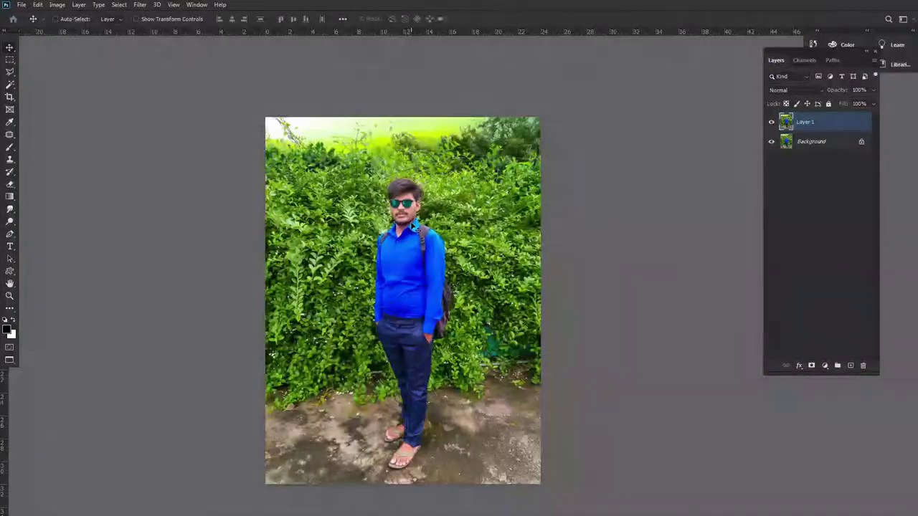
{"action": "key", "text": "ctrl+0"}
{"action": "key", "text": "ctrl+e"}
{"action": "scroll", "coordinate": [413, 226], "scroll_direction": "up", "scroll_amount": 1}
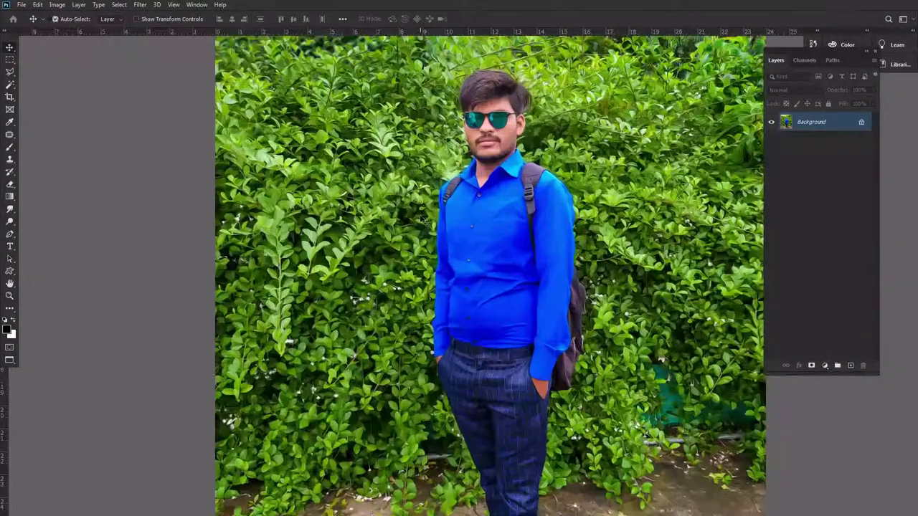
{"action": "key", "text": "ctrl+j"}
{"action": "left_click", "coordinate": [140, 4]}
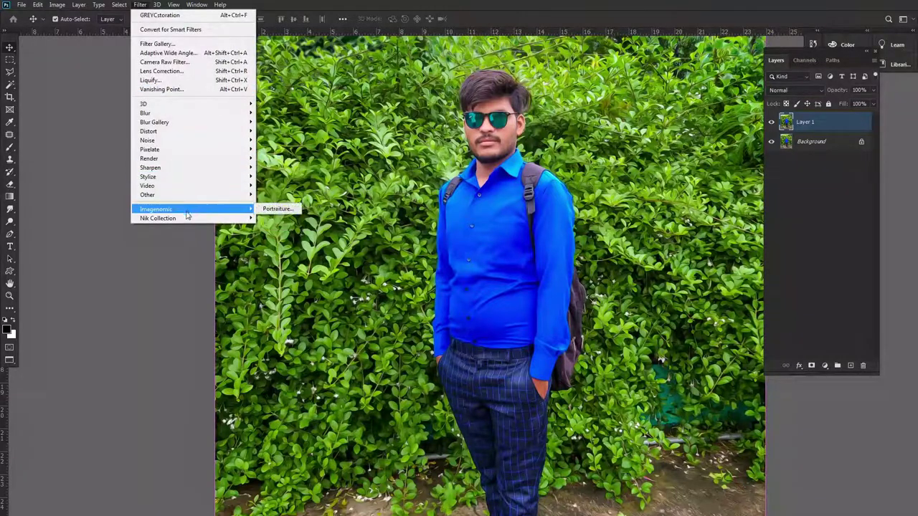
{"action": "mouse_move", "coordinate": [157, 218]}
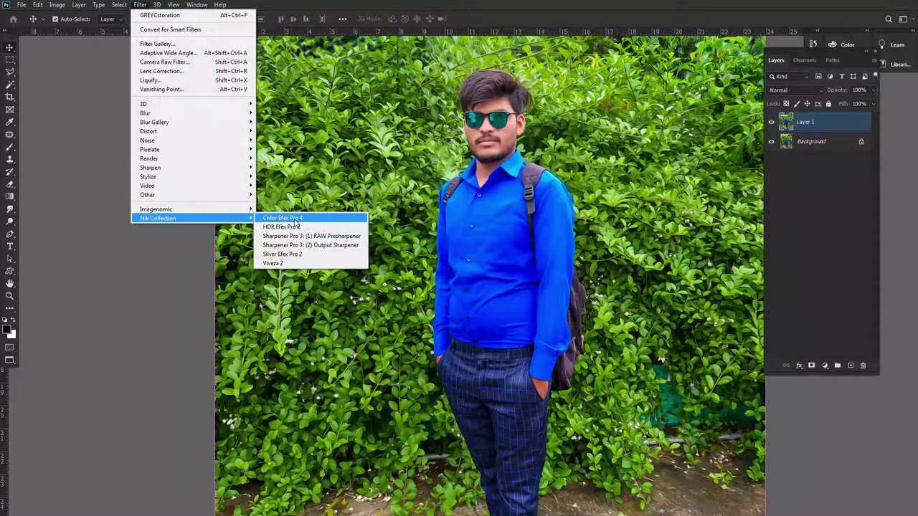
- Launch Color Efex Pro 4 and preview Bi-Color, Bleach Bypass, Soft Focus, Stylizer and Colorize filters
{"action": "left_click", "coordinate": [295, 219]}
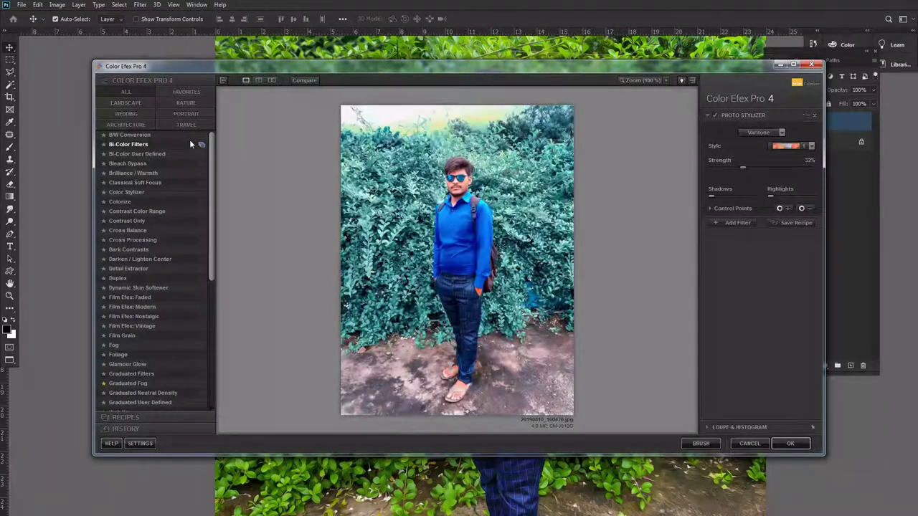
{"action": "left_click", "coordinate": [144, 154]}
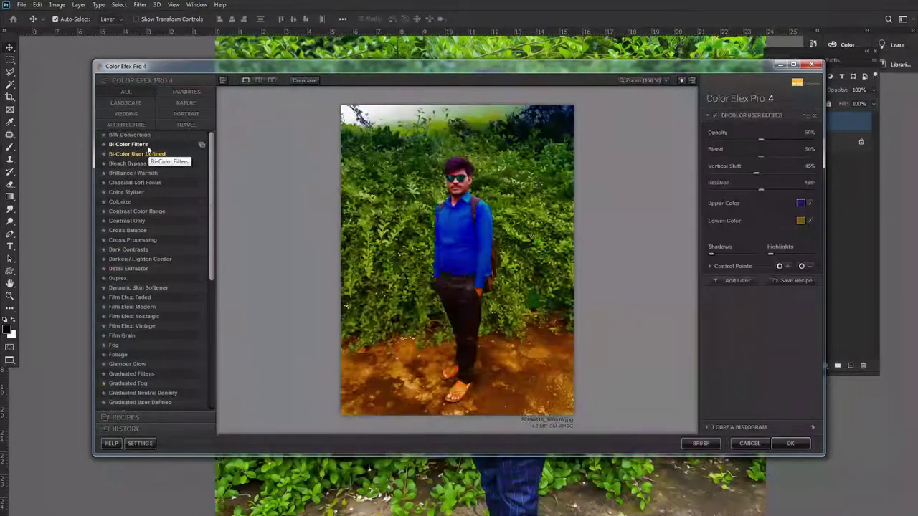
{"action": "left_click", "coordinate": [129, 144]}
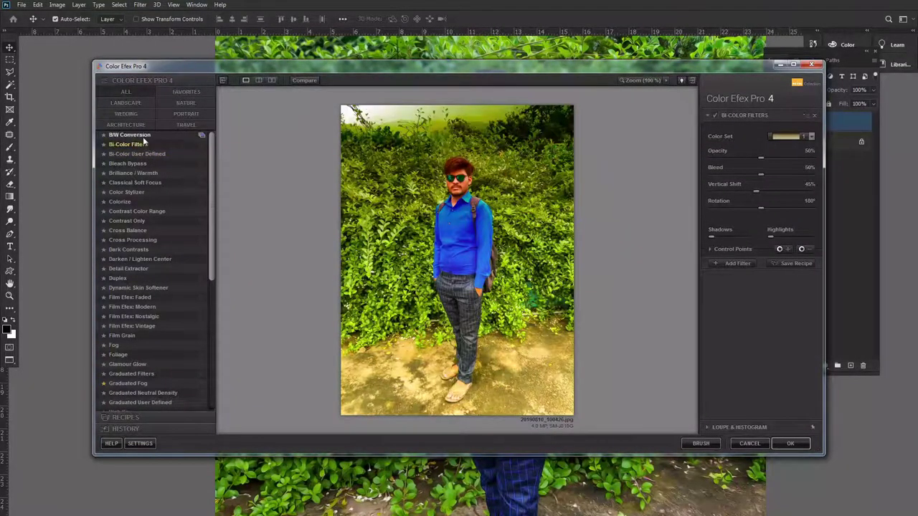
{"action": "left_click", "coordinate": [136, 154]}
{"action": "left_click", "coordinate": [130, 164]}
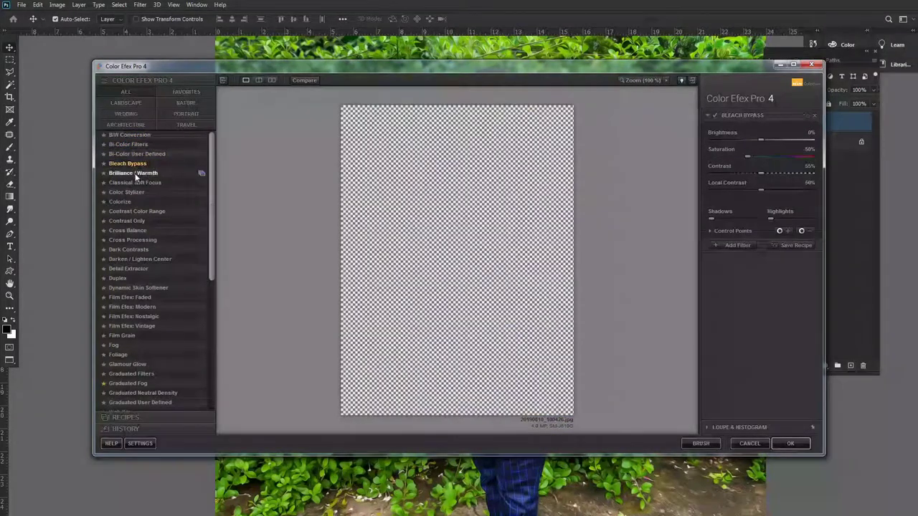
{"action": "left_click", "coordinate": [128, 183]}
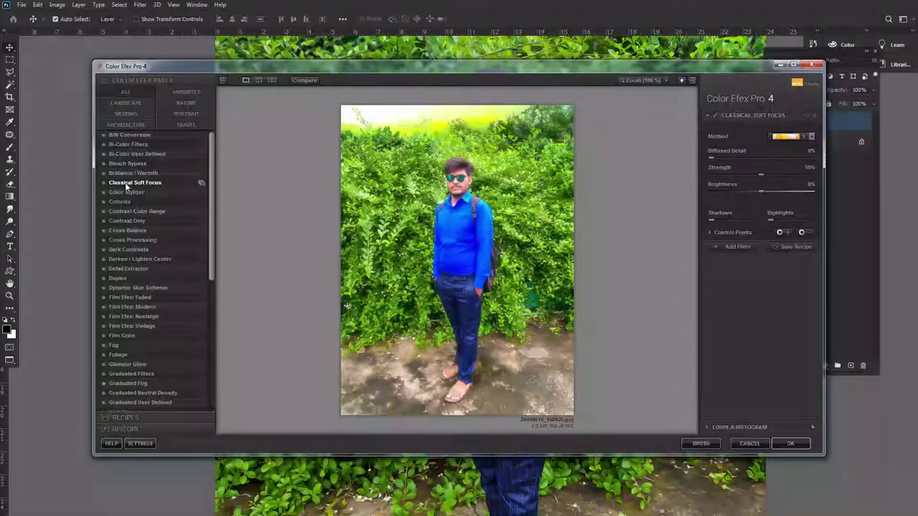
{"action": "left_click", "coordinate": [126, 192]}
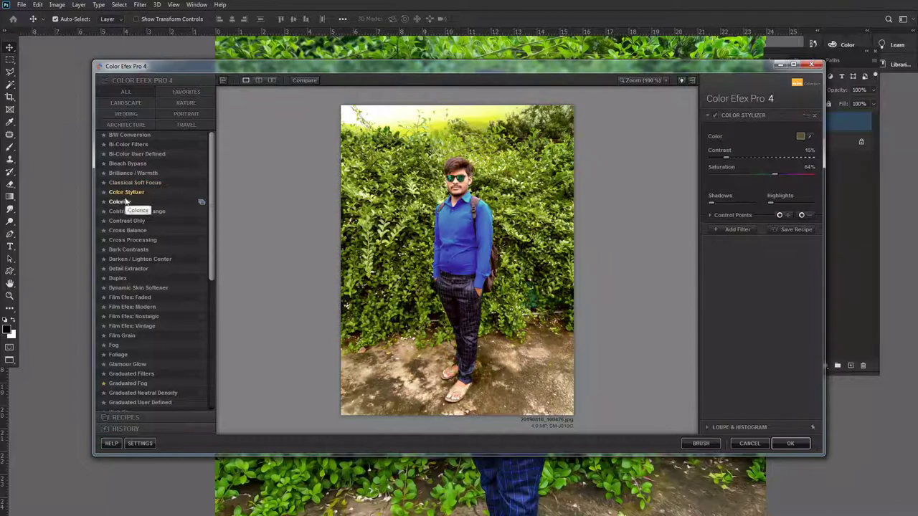
{"action": "left_click", "coordinate": [125, 202]}
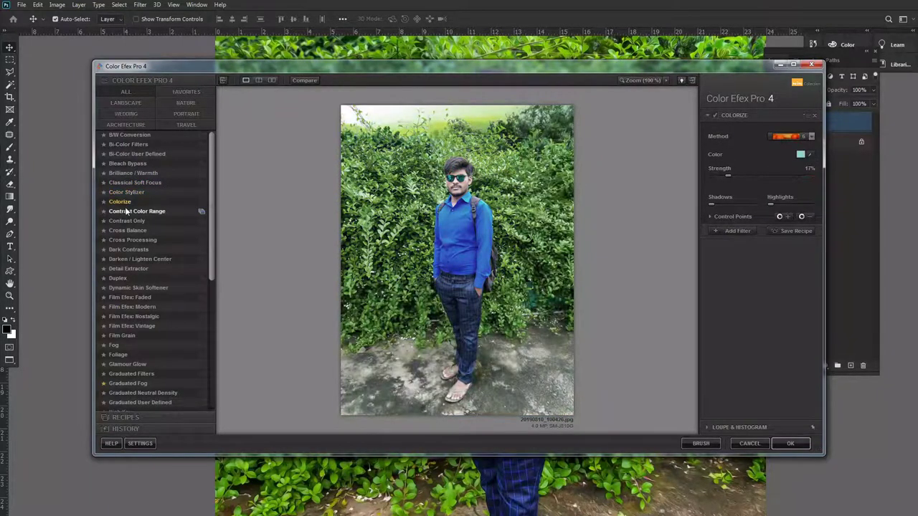
{"action": "left_click", "coordinate": [125, 211]}
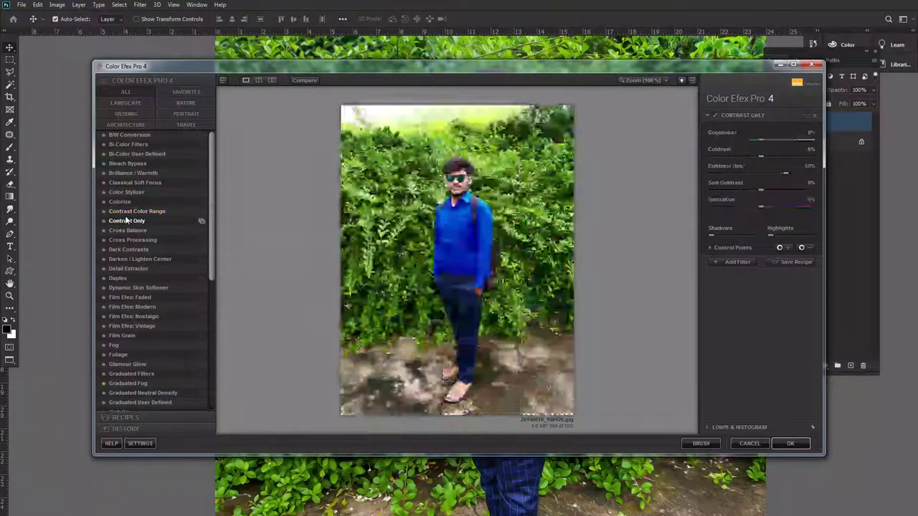
- Select Contrast Color Range with Color Contrast 55%, Brightness -11% and Contrast 0%
{"action": "left_click", "coordinate": [127, 212]}
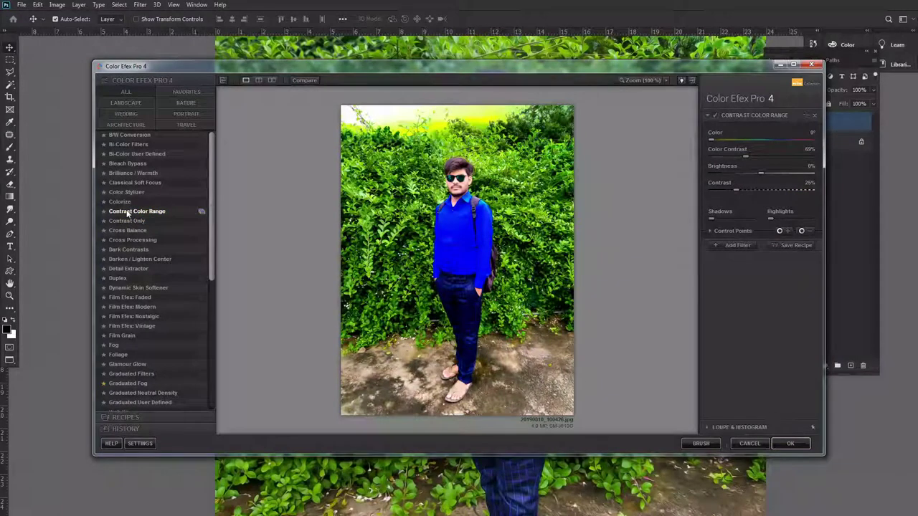
{"action": "left_click_drag", "start_coordinate": [746, 155], "coordinate": [738, 156]}
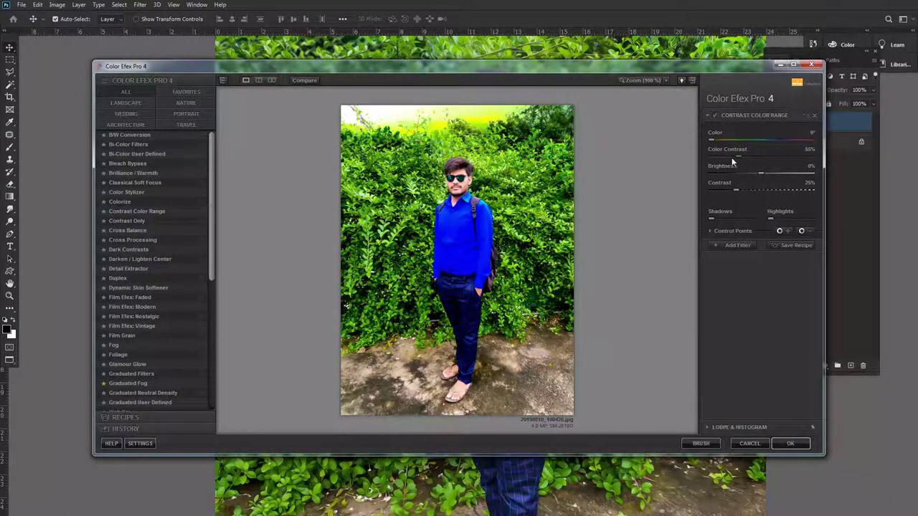
{"action": "left_click", "coordinate": [733, 173]}
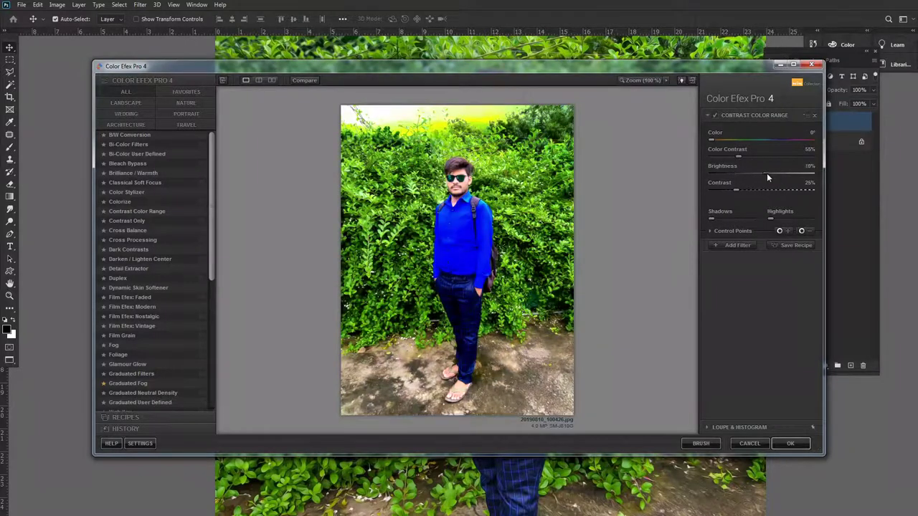
{"action": "left_click", "coordinate": [755, 173]}
{"action": "left_click_drag", "start_coordinate": [751, 189], "coordinate": [707, 190]}
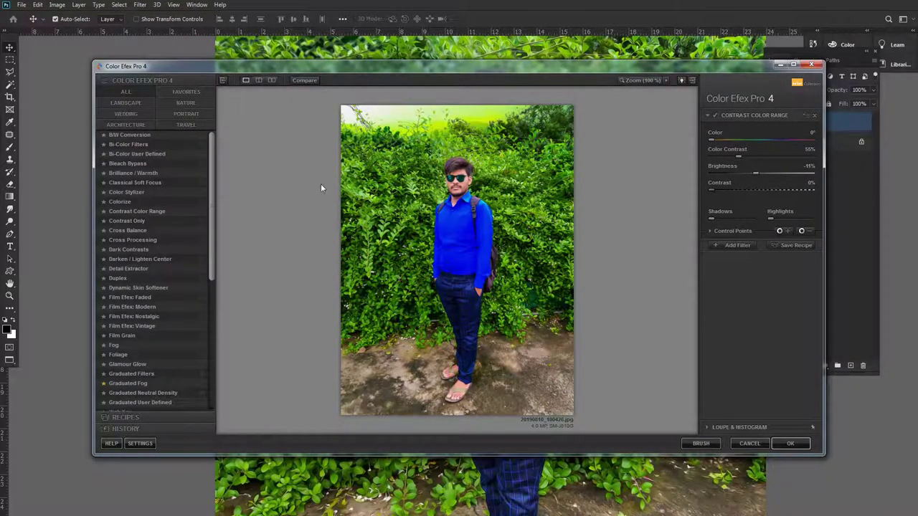
- Preview Colorize, Contrast Only, Duplex, Film Efex, Film Grain, Fog, Foliage and Graduated ND looks
{"action": "left_click", "coordinate": [120, 201]}
{"action": "left_click", "coordinate": [127, 220]}
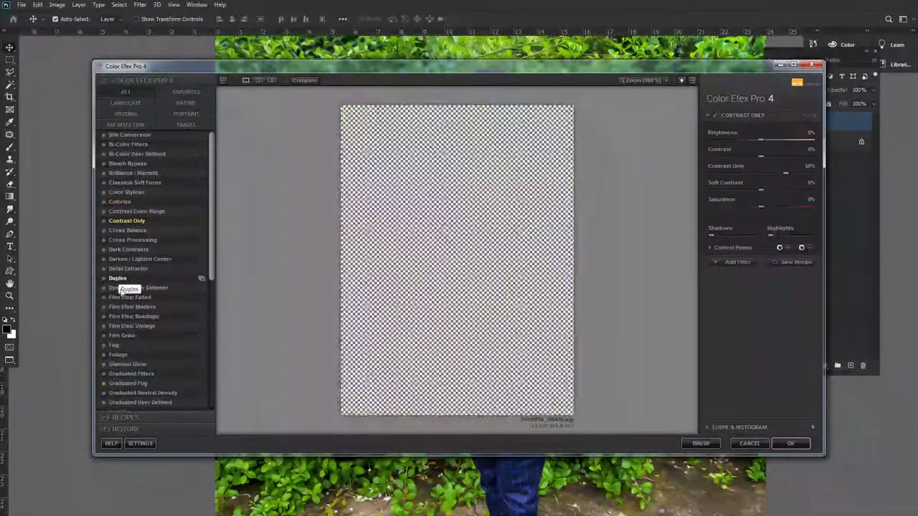
{"action": "left_click", "coordinate": [118, 278]}
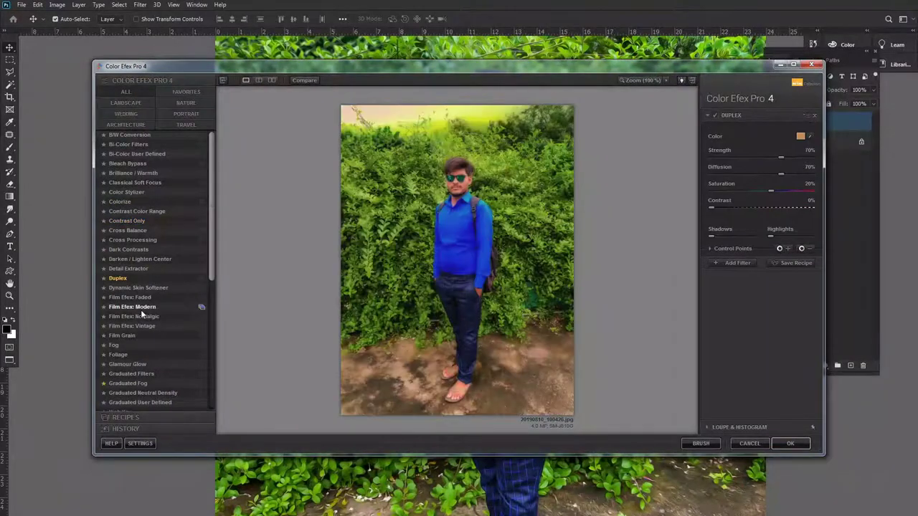
{"action": "left_click", "coordinate": [141, 309]}
{"action": "left_click", "coordinate": [141, 315]}
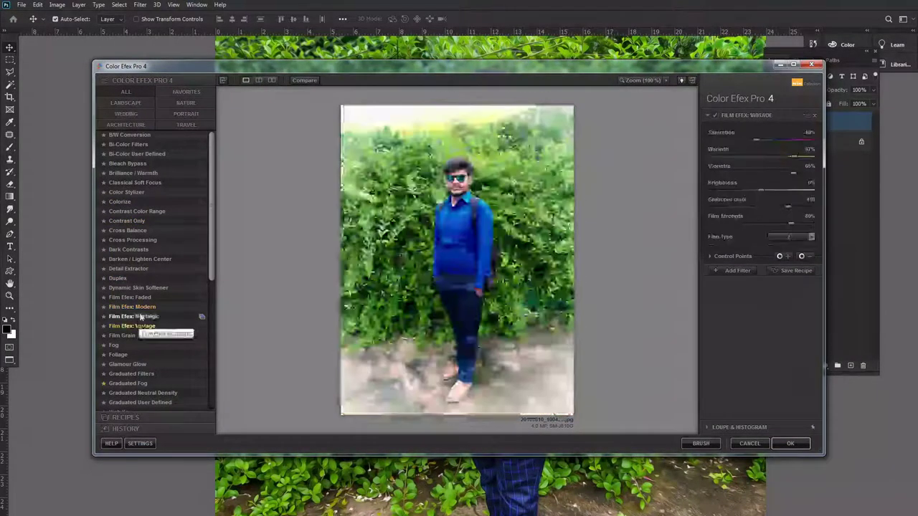
{"action": "left_click", "coordinate": [122, 334]}
{"action": "left_click", "coordinate": [127, 346]}
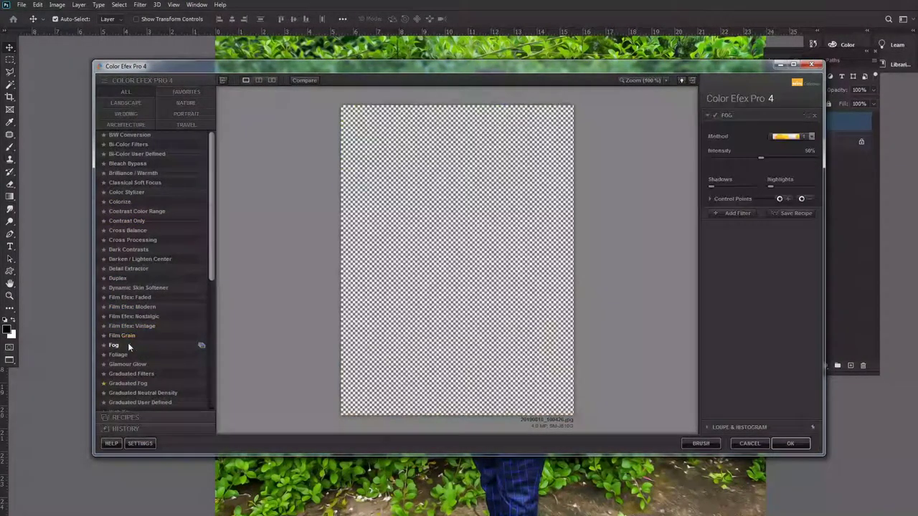
{"action": "left_click", "coordinate": [122, 355]}
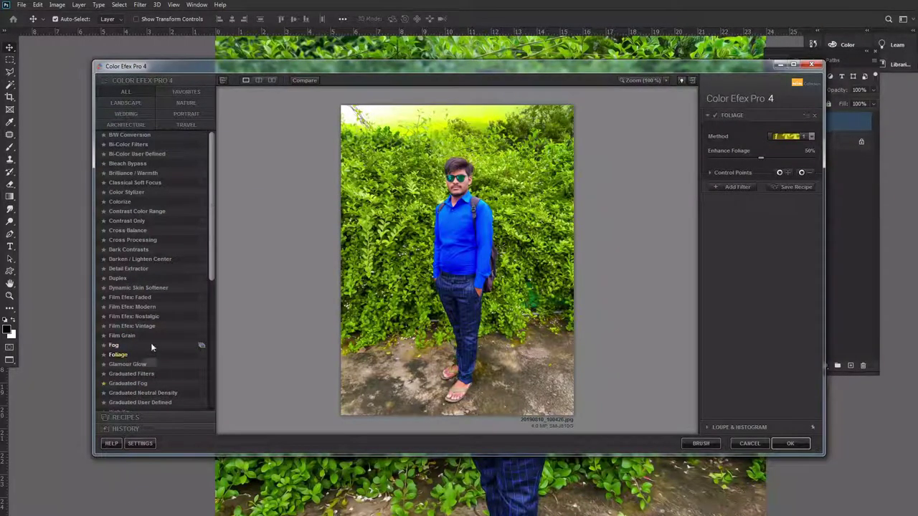
{"action": "scroll", "coordinate": [151, 343], "scroll_direction": "down", "scroll_amount": 3}
{"action": "left_click", "coordinate": [140, 350]}
- Apply a red Graduated User Defined tint at 20% opacity, 46% vertical shift, 107° rotation
{"action": "left_click", "coordinate": [135, 362]}
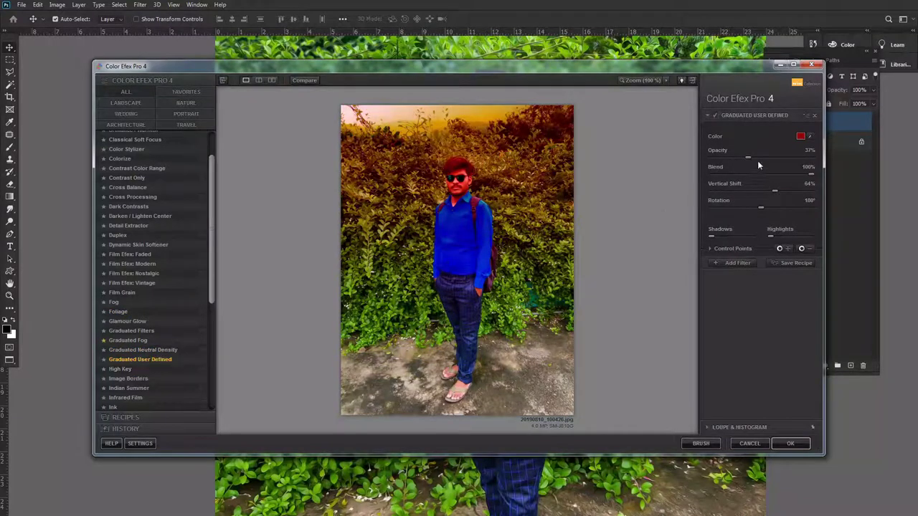
{"action": "mouse_move", "coordinate": [750, 157]}
{"action": "left_mouse_down"}
{"action": "mouse_move", "coordinate": [770, 160]}
{"action": "mouse_move", "coordinate": [731, 163]}
{"action": "left_mouse_up"}
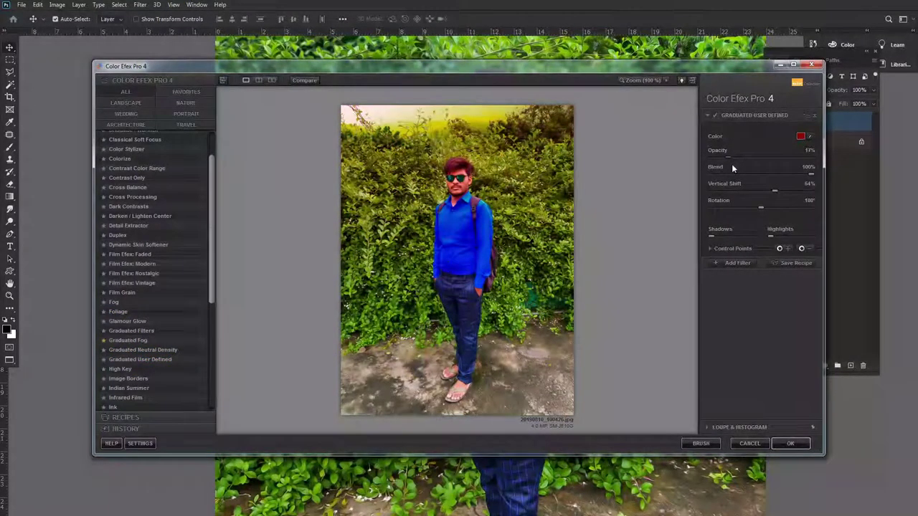
{"action": "mouse_move", "coordinate": [774, 190]}
{"action": "left_mouse_down"}
{"action": "mouse_move", "coordinate": [746, 192]}
{"action": "mouse_move", "coordinate": [779, 210]}
{"action": "mouse_move", "coordinate": [728, 213]}
{"action": "mouse_move", "coordinate": [743, 208]}
{"action": "left_mouse_up"}
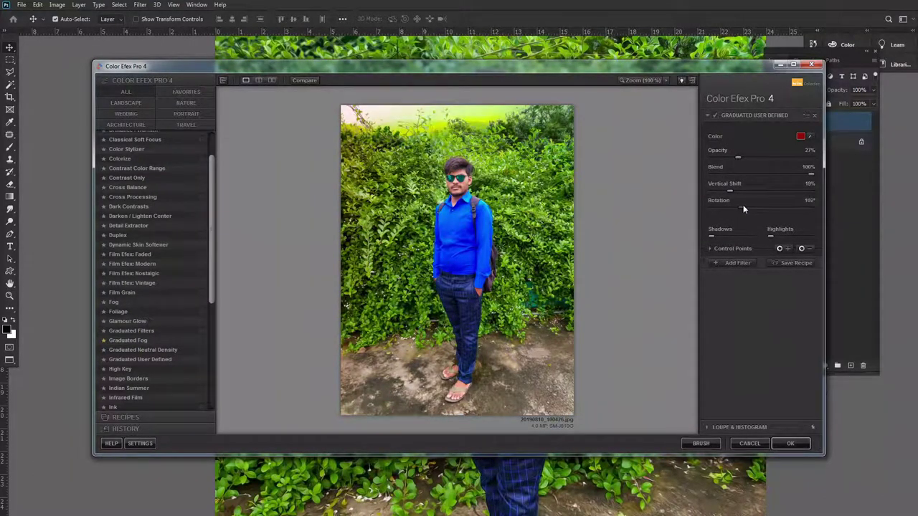
{"action": "left_click", "coordinate": [741, 192]}
{"action": "left_click_drag", "start_coordinate": [751, 191], "coordinate": [723, 196]}
{"action": "mouse_move", "coordinate": [738, 158]}
{"action": "left_mouse_down"}
{"action": "mouse_move", "coordinate": [769, 161]}
{"action": "mouse_move", "coordinate": [730, 169]}
{"action": "left_mouse_up"}
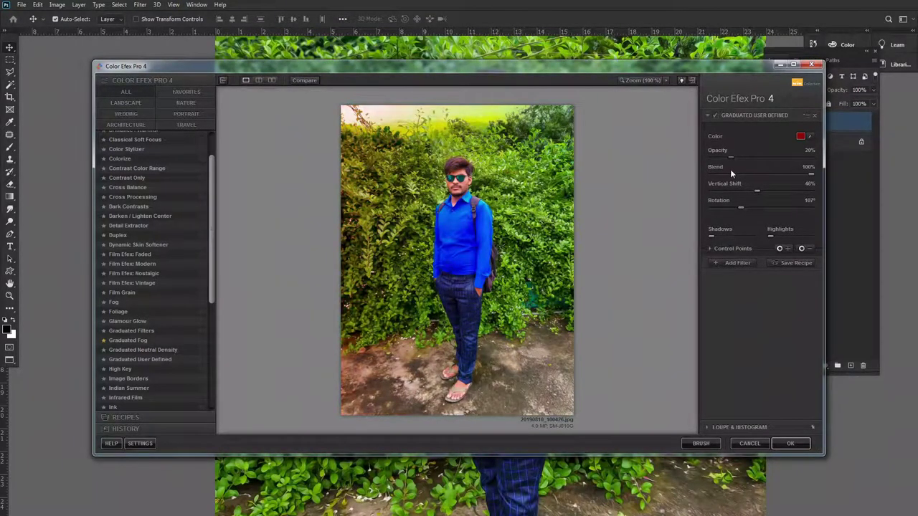
- Preview Indian Summer, Paper Toner, Skylight, Vignette, Vignette: Blur and White Neutralizer filters
{"action": "left_click", "coordinate": [124, 388]}
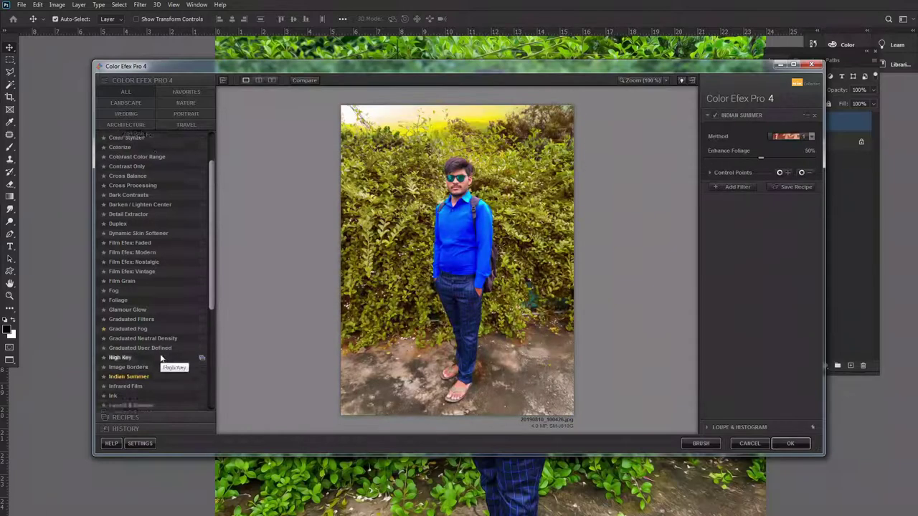
{"action": "scroll", "coordinate": [154, 358], "scroll_direction": "down", "scroll_amount": 3}
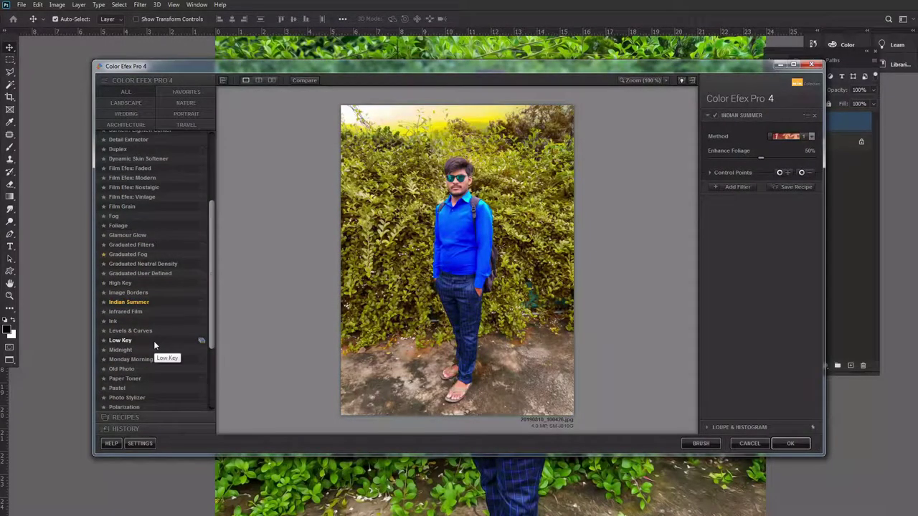
{"action": "scroll", "coordinate": [154, 347], "scroll_direction": "down", "scroll_amount": 1}
{"action": "left_click", "coordinate": [152, 349]}
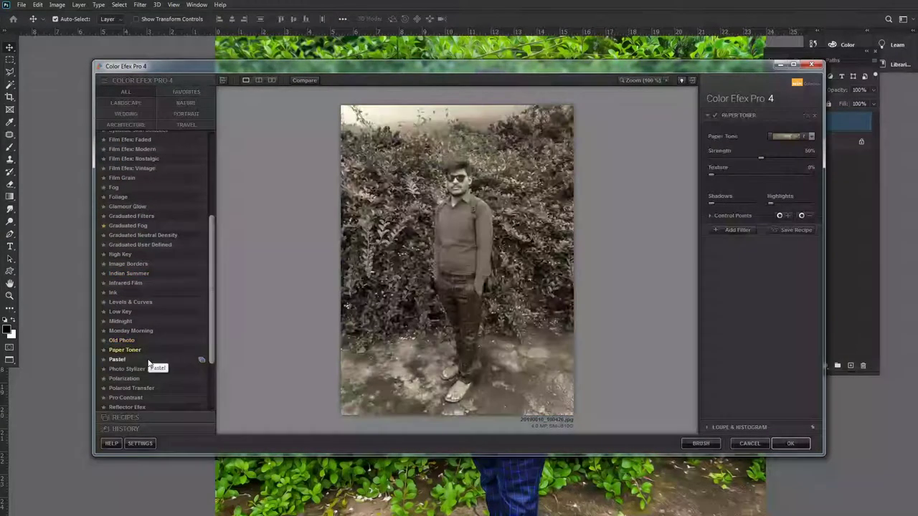
{"action": "left_click", "coordinate": [146, 378]}
{"action": "scroll", "coordinate": [145, 378], "scroll_direction": "down", "scroll_amount": 3}
{"action": "left_click", "coordinate": [143, 374]}
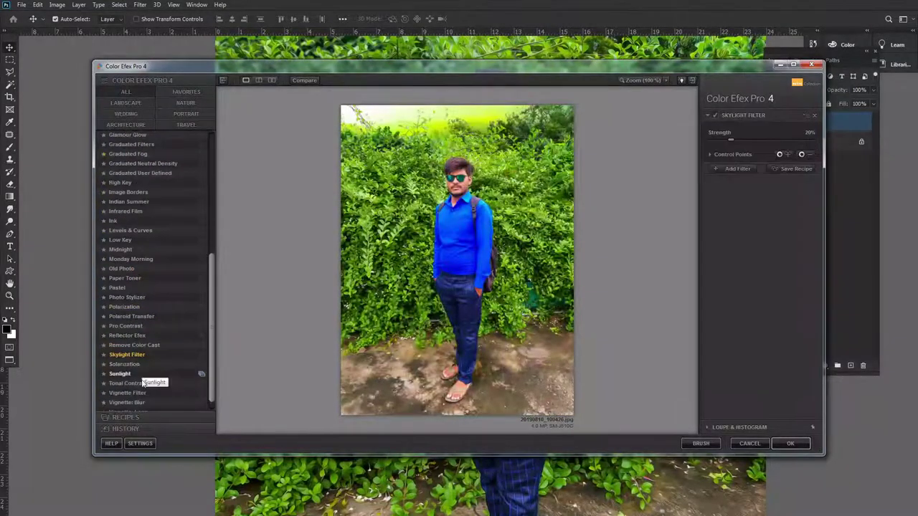
{"action": "left_click", "coordinate": [141, 392]}
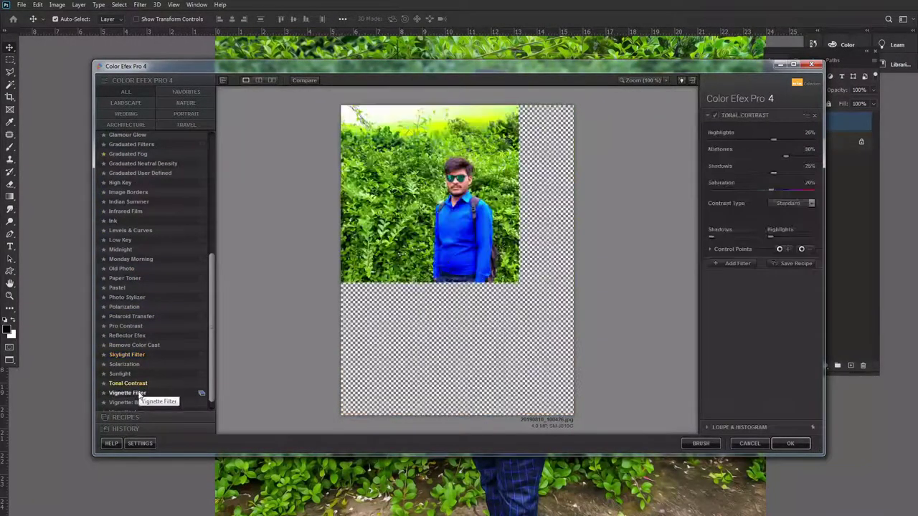
{"action": "scroll", "coordinate": [147, 389], "scroll_direction": "down", "scroll_amount": 1}
{"action": "left_click", "coordinate": [146, 387]}
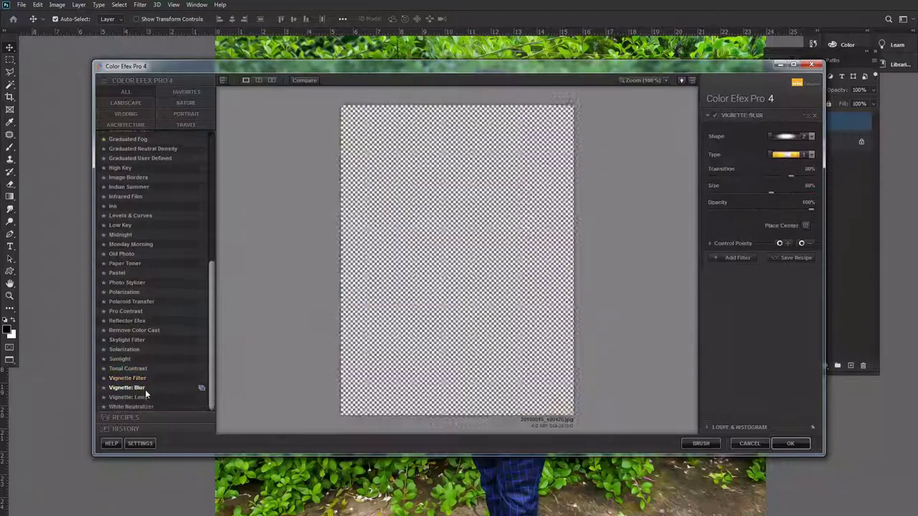
{"action": "left_click", "coordinate": [129, 407]}
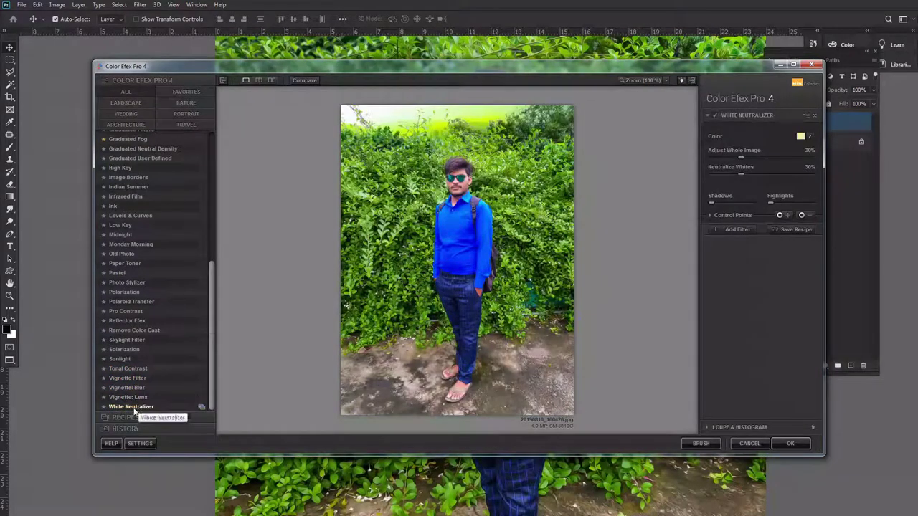
{"action": "left_click", "coordinate": [147, 378]}
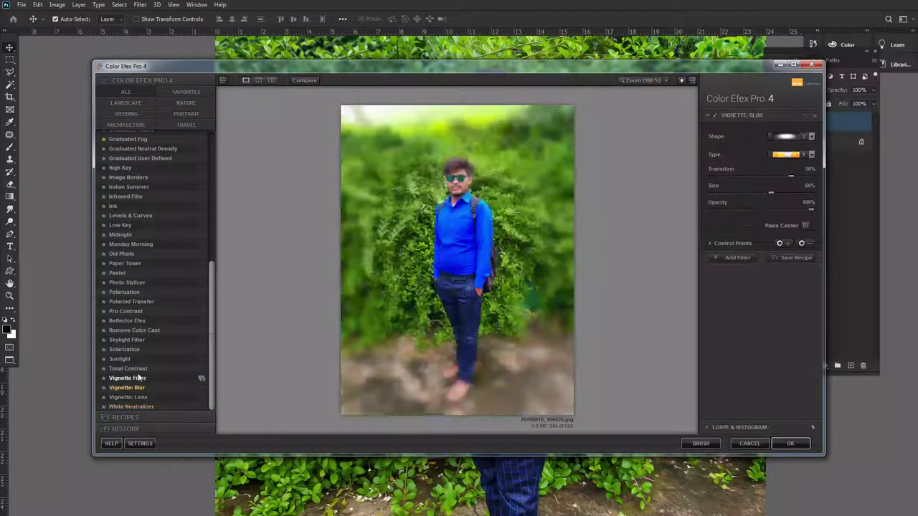
- Preview Tonal Contrast, Pro Contrast, Low Key, High Key and Fog, ending on Film Efex: Faded
{"action": "left_click", "coordinate": [143, 369]}
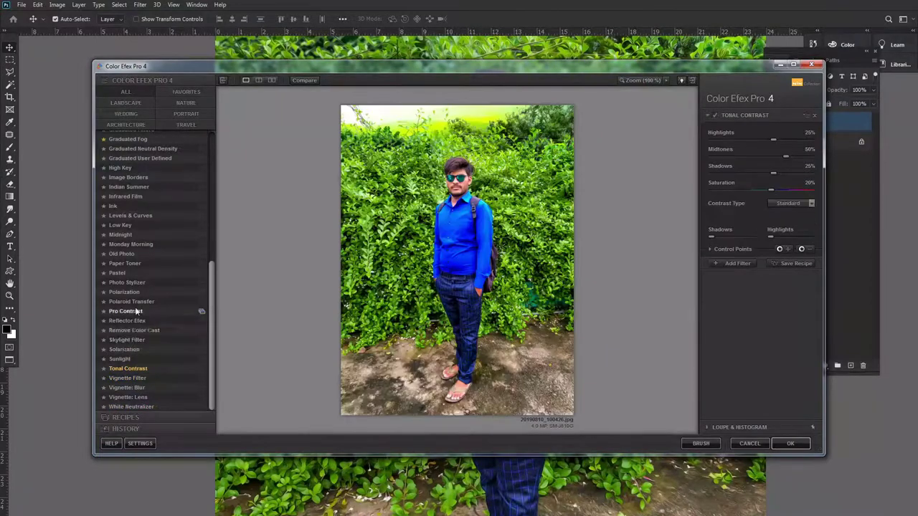
{"action": "left_click", "coordinate": [125, 311]}
{"action": "left_click", "coordinate": [133, 282]}
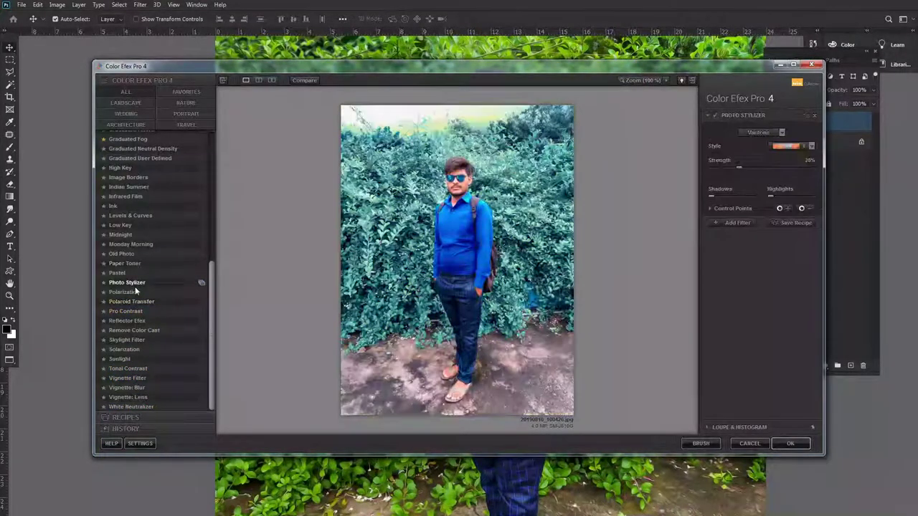
{"action": "left_click", "coordinate": [128, 263]}
{"action": "left_click", "coordinate": [133, 244]}
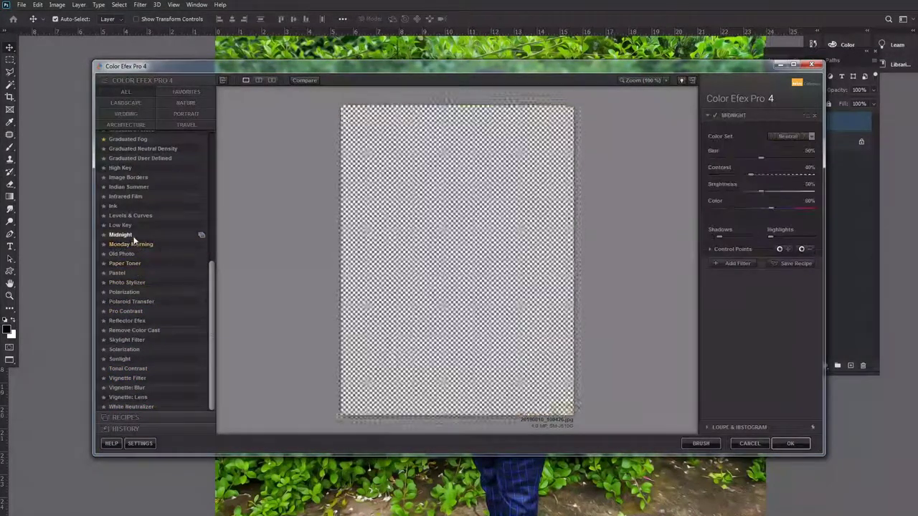
{"action": "left_click", "coordinate": [134, 225]}
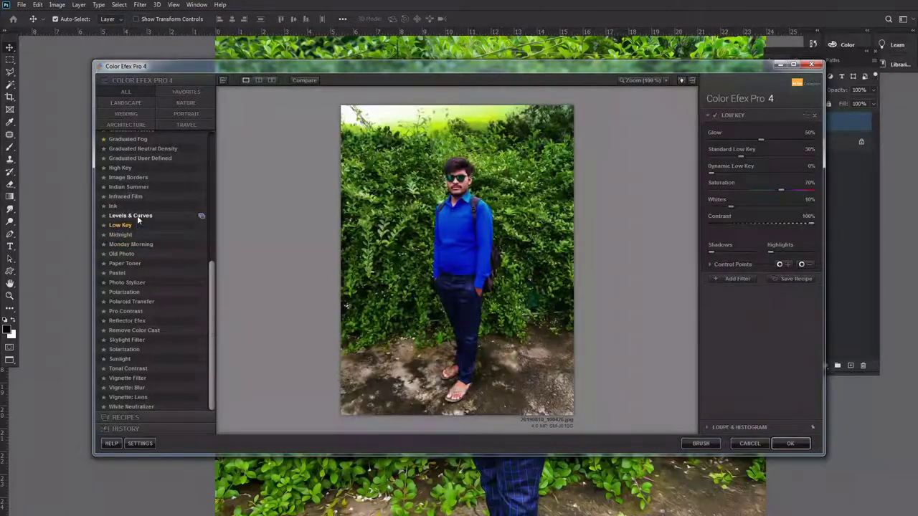
{"action": "left_click", "coordinate": [139, 217]}
{"action": "left_click", "coordinate": [147, 178]}
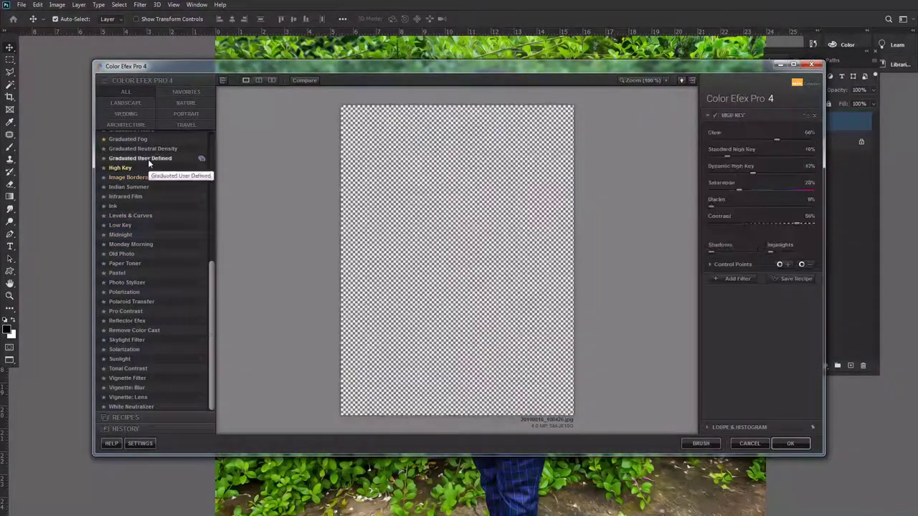
{"action": "left_click", "coordinate": [147, 157]}
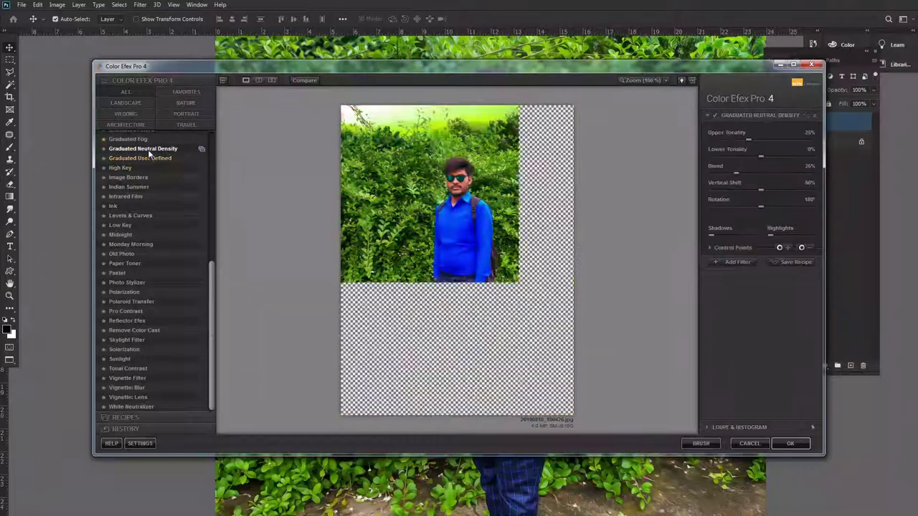
{"action": "scroll", "coordinate": [148, 149], "scroll_direction": "up", "scroll_amount": 3}
{"action": "left_click", "coordinate": [148, 150]}
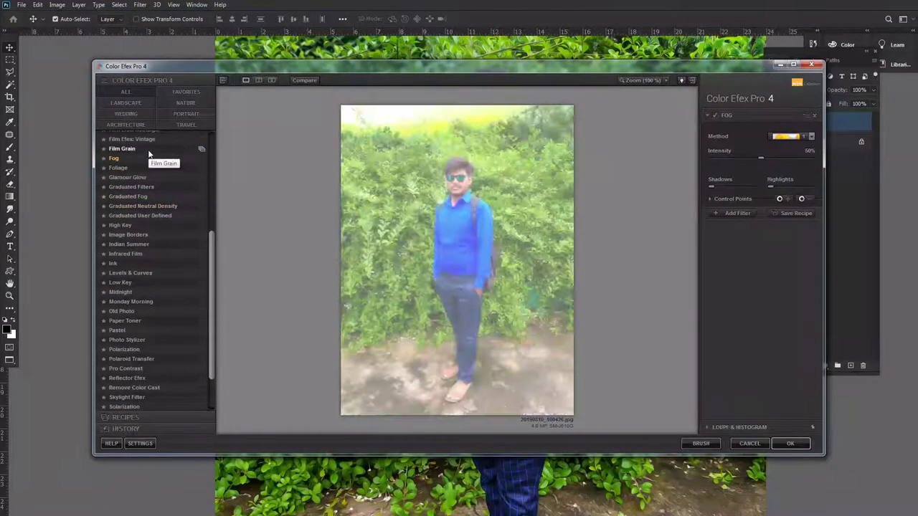
{"action": "left_click", "coordinate": [148, 148]}
{"action": "scroll", "coordinate": [147, 149], "scroll_direction": "up", "scroll_amount": 2}
{"action": "left_click", "coordinate": [150, 154]}
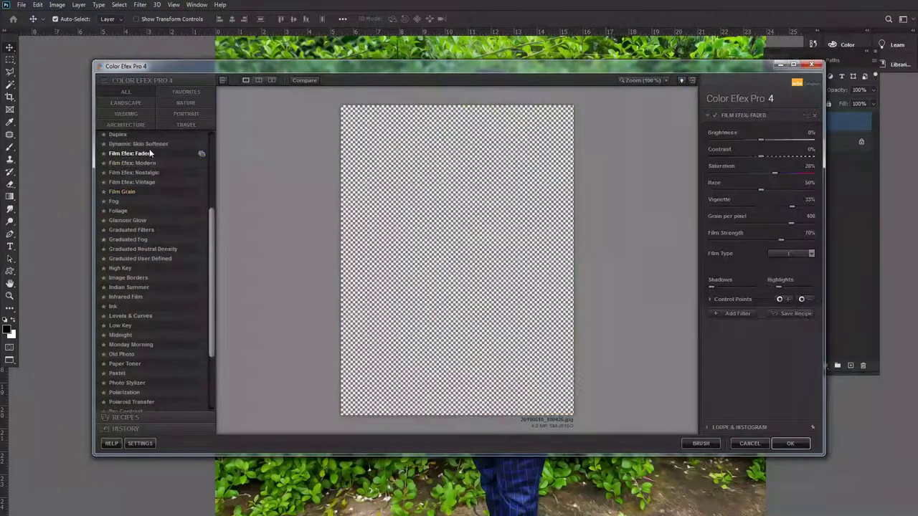
- Apply Film Efex: Modern to the portrait using the Kodak Portra 160VC film type
{"action": "left_click", "coordinate": [149, 164]}
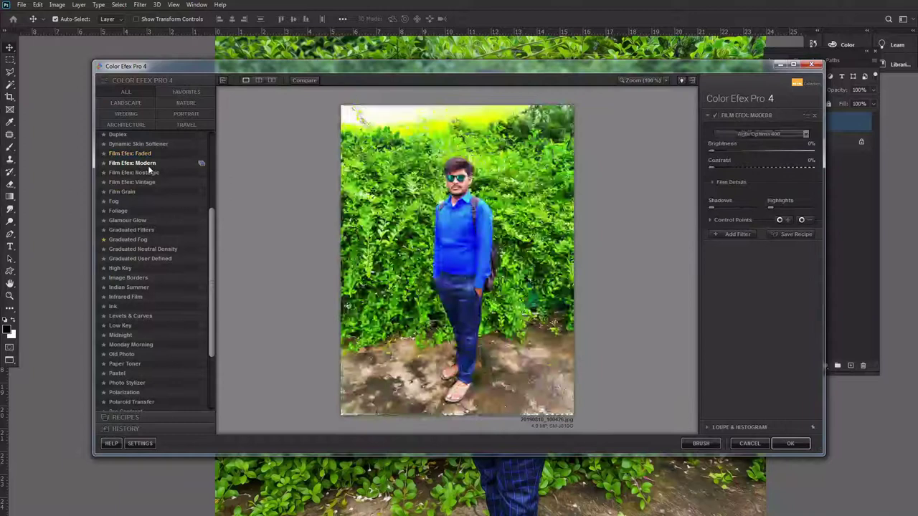
{"action": "left_click", "coordinate": [769, 136]}
{"action": "left_click", "coordinate": [751, 215]}
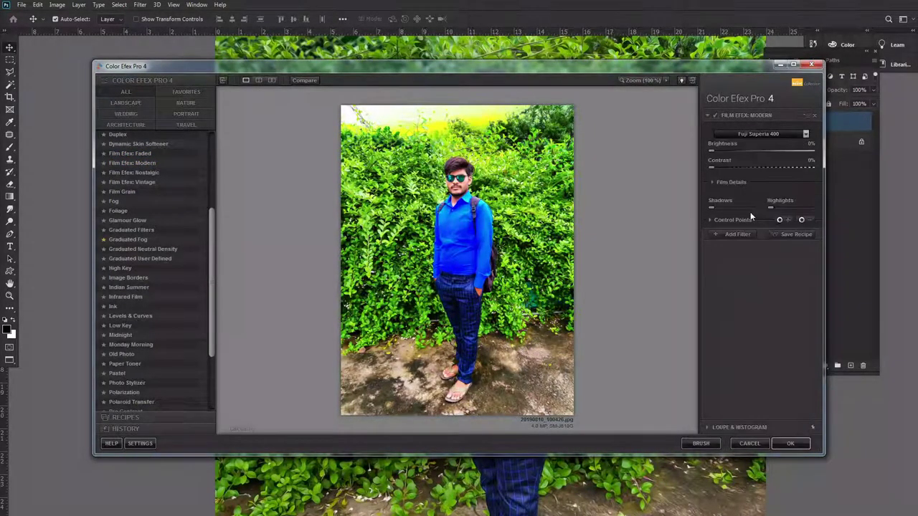
{"action": "left_click", "coordinate": [758, 134]}
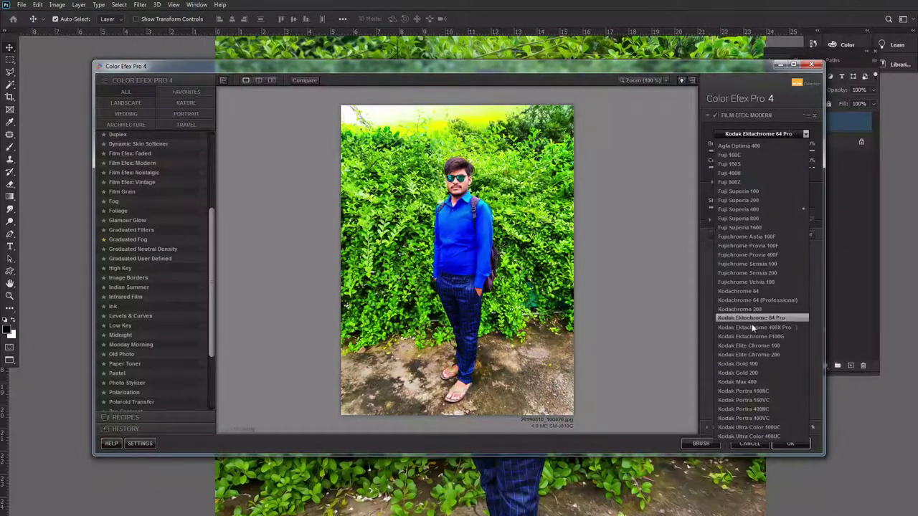
{"action": "left_click", "coordinate": [755, 402]}
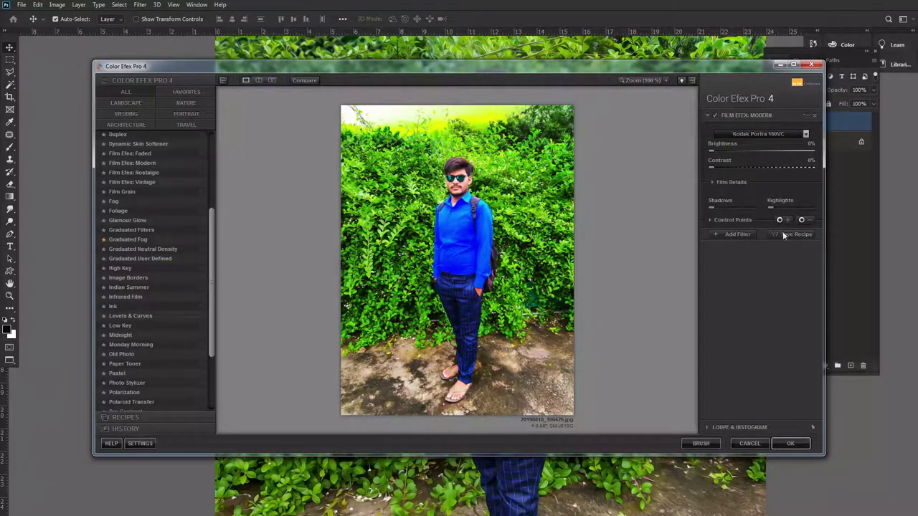
{"action": "left_click", "coordinate": [789, 444]}
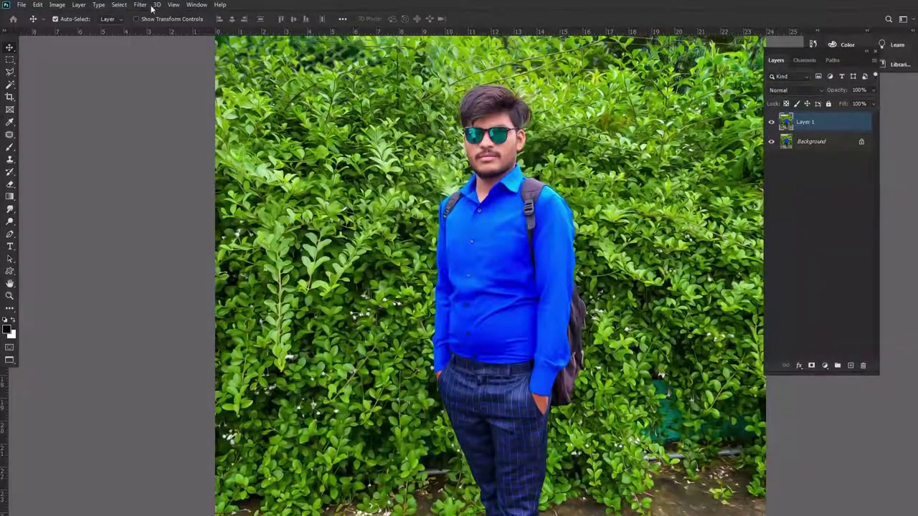
- Run Color Efex Pro 4 again on Layer 1
{"action": "left_click", "coordinate": [140, 5]}
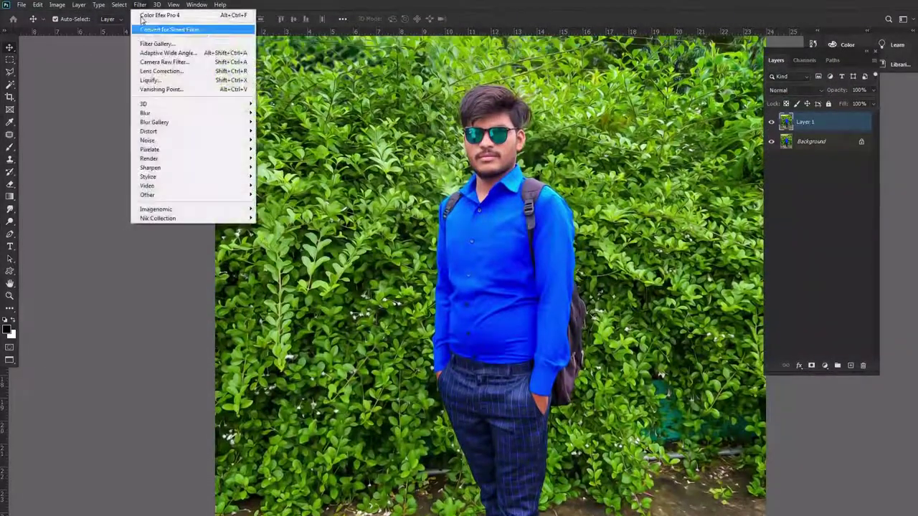
{"action": "left_click", "coordinate": [176, 15]}
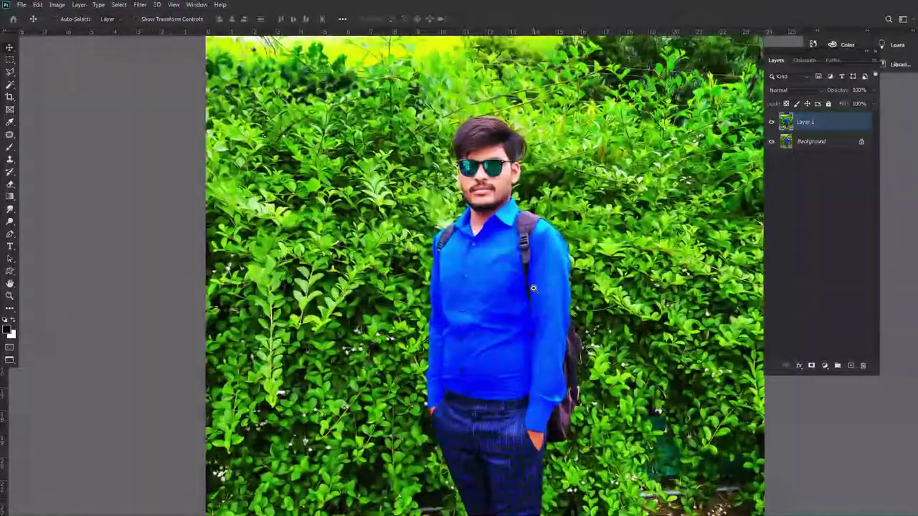
{"action": "key", "text": "ctrl+minus"}
{"action": "key", "text": "e"}
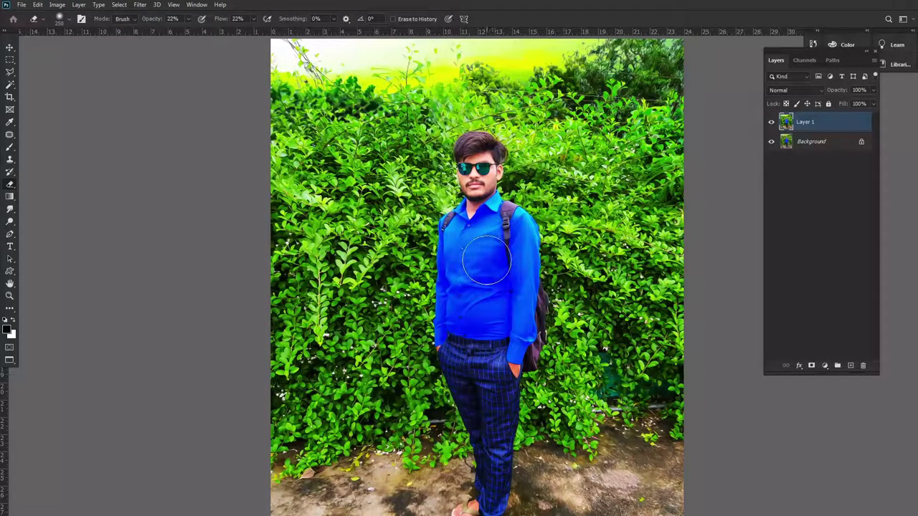
{"action": "key", "text": "v"}
- Toggle Layer 1's visibility to compare the grade against the original
{"action": "left_click", "coordinate": [771, 122]}
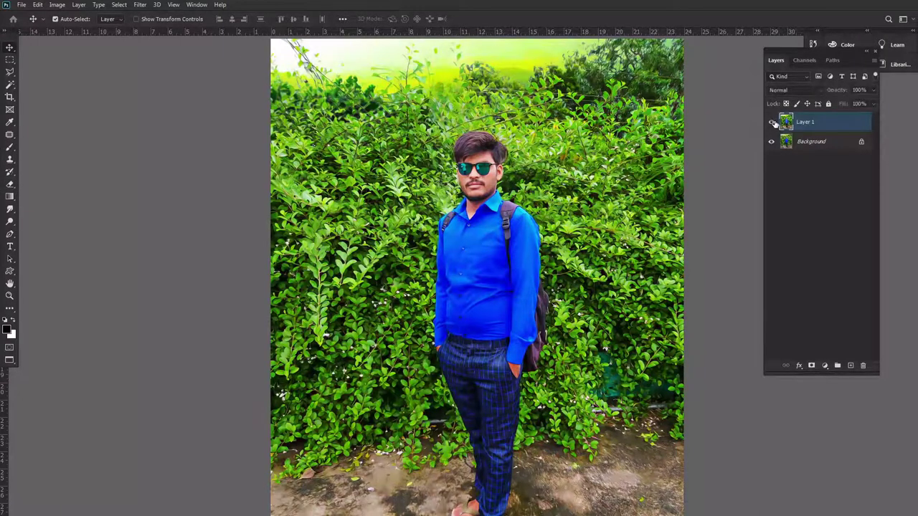
{"action": "left_click", "coordinate": [772, 122]}
{"action": "left_click", "coordinate": [771, 122]}
{"action": "scroll", "coordinate": [528, 243], "scroll_direction": "down", "scroll_amount": 1}
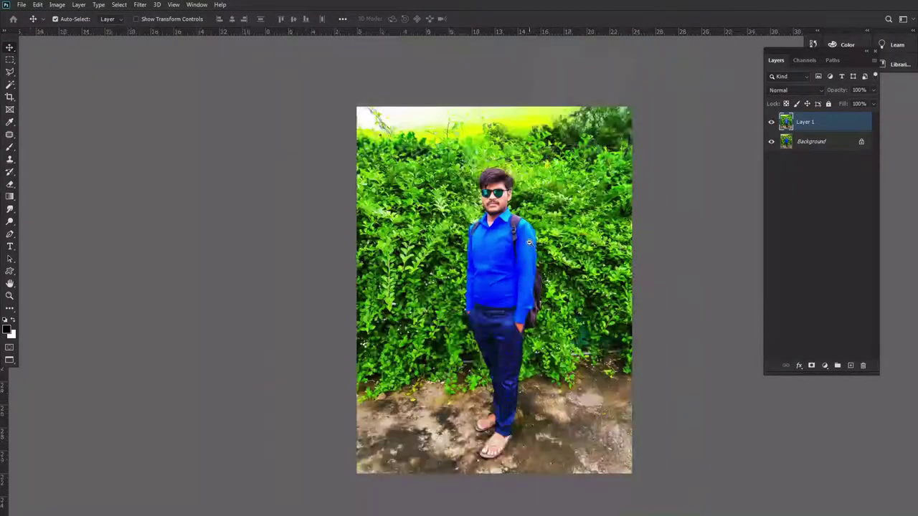
{"action": "scroll", "coordinate": [528, 243], "scroll_direction": "down", "scroll_amount": 1}
{"action": "scroll", "coordinate": [530, 245], "scroll_direction": "up", "scroll_amount": 2}
- Merge Layer 1 into the Background, duplicate it as a new layer, and open File Explorer
{"action": "key", "text": "ctrl+e"}
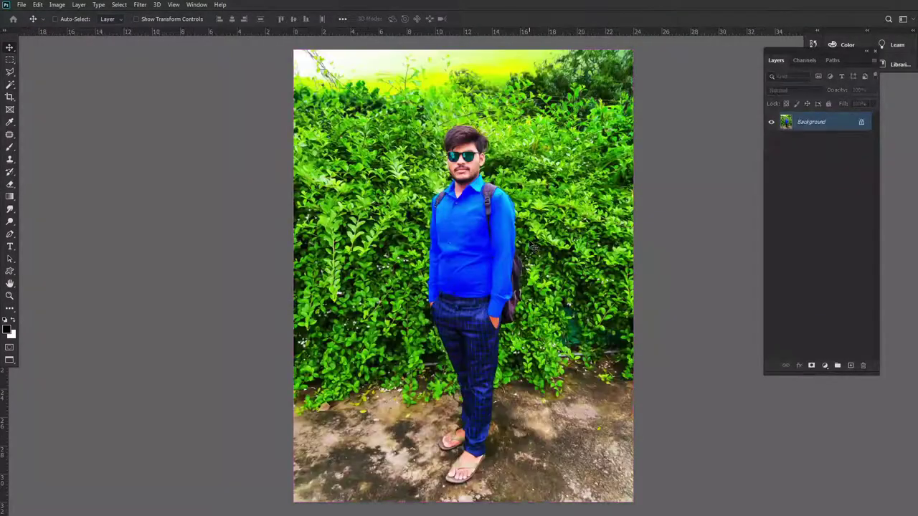
{"action": "key", "text": "ctrl+j"}
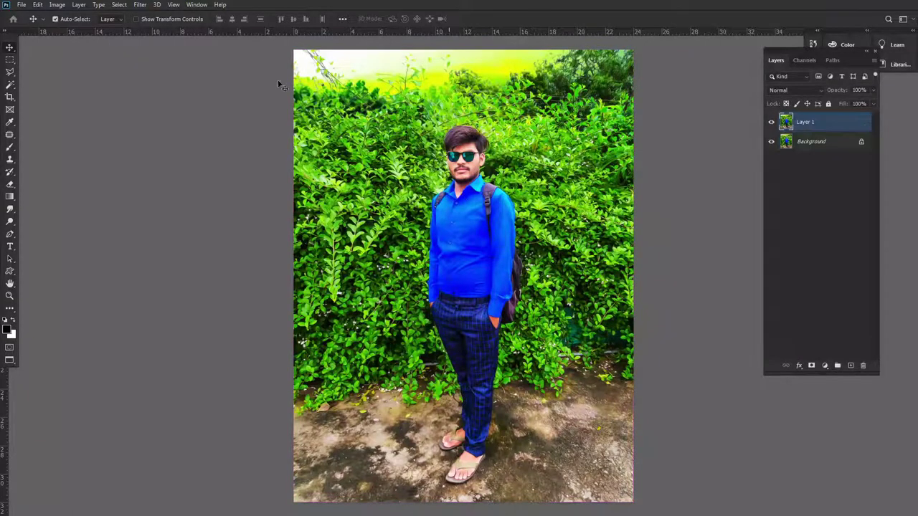
{"action": "key", "text": "super+e"}
- Open CB Editing's lensflare folder and select two YoutuberRajeshEditing images
{"action": "left_click", "coordinate": [43, 292]}
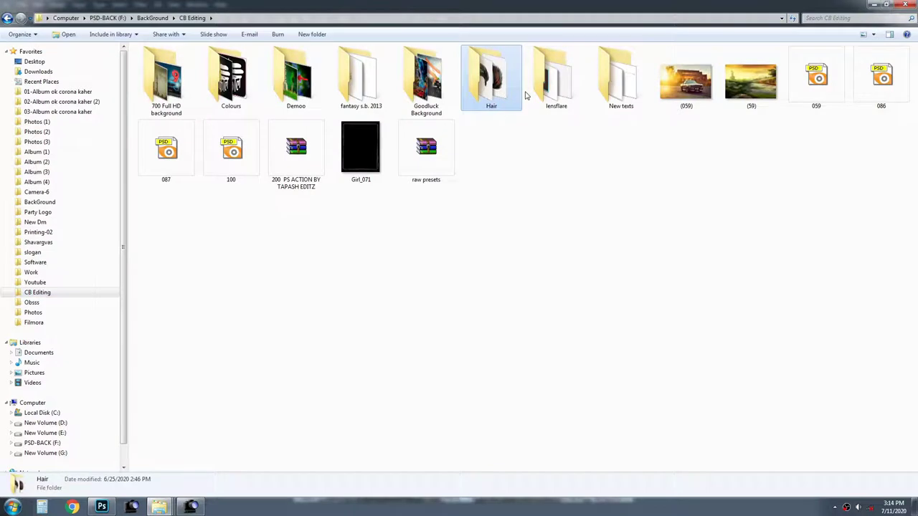
{"action": "double_click", "coordinate": [550, 91]}
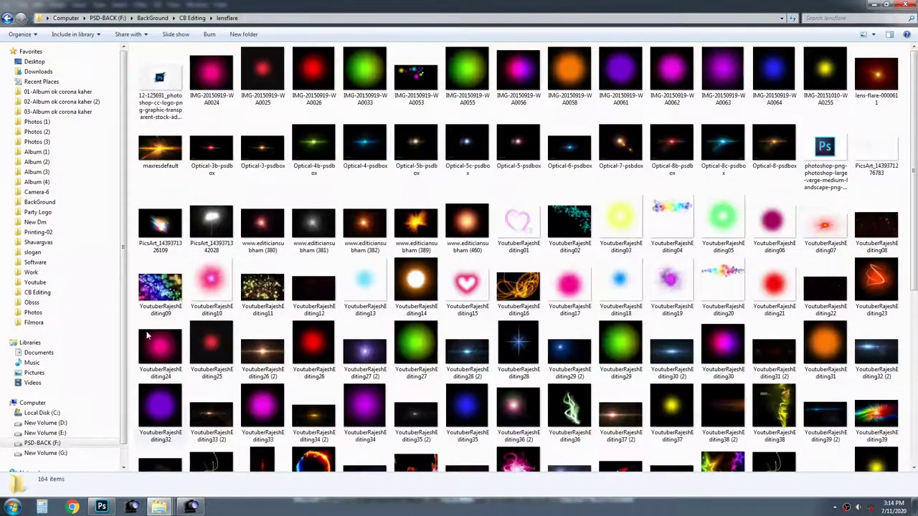
{"action": "left_click", "coordinate": [522, 240]}
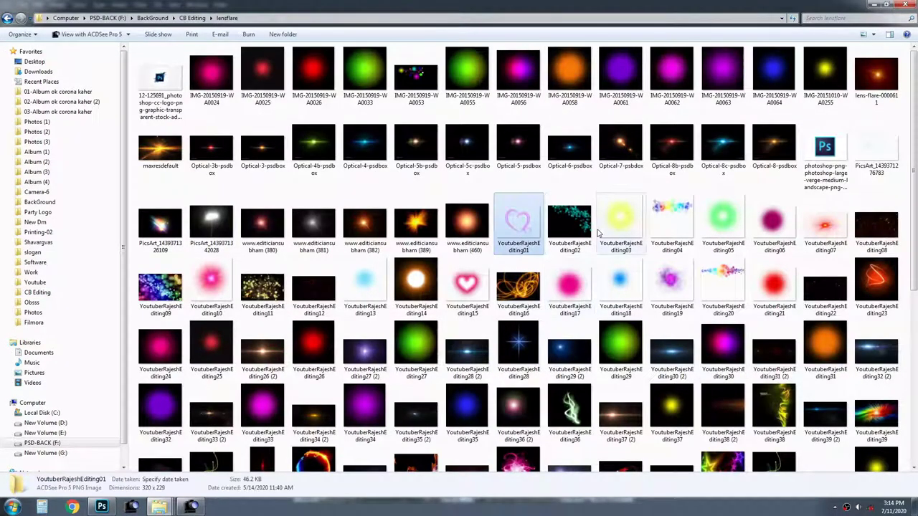
{"action": "left_click", "coordinate": [642, 227]}
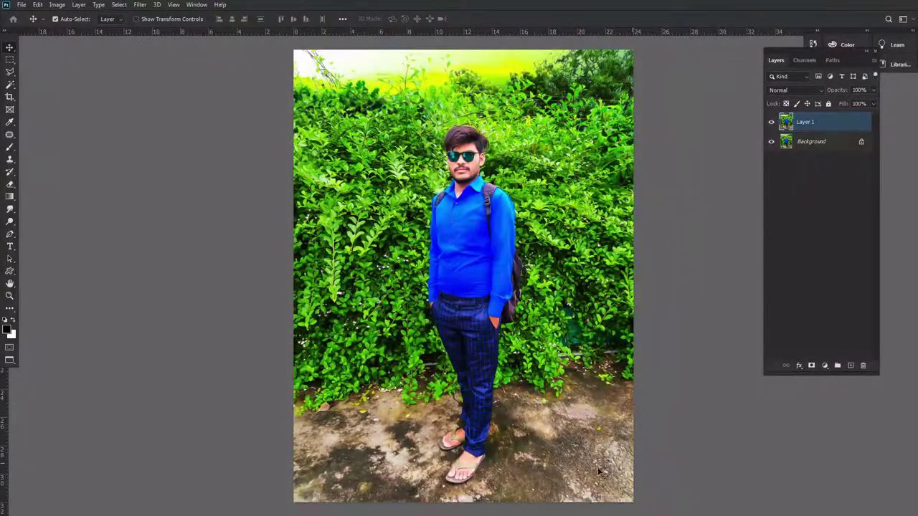
{"action": "scroll", "coordinate": [538, 272], "scroll_direction": "down", "scroll_amount": 3}
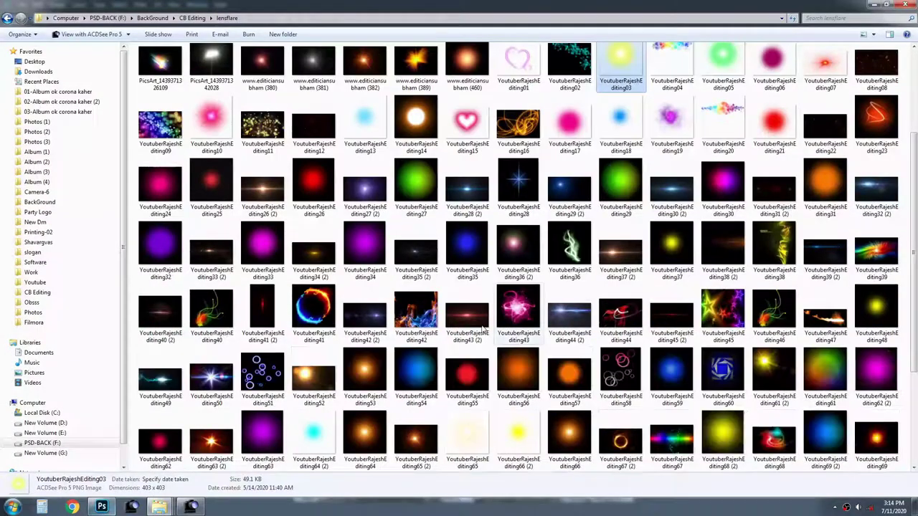
{"action": "scroll", "coordinate": [538, 272], "scroll_direction": "down", "scroll_amount": 2}
{"action": "mouse_move", "coordinate": [517, 369]}
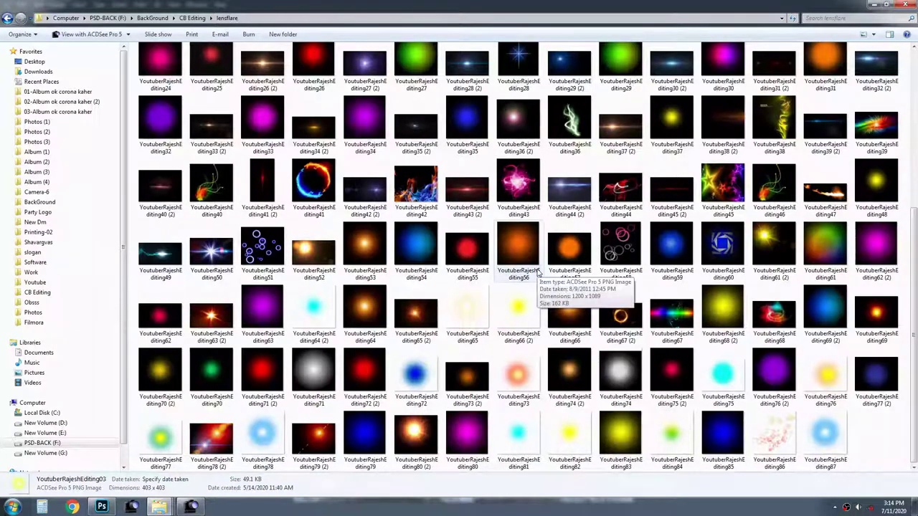
- Peek into the Demoo, lensflare and Colours folders, returning to CB Editing each time
{"action": "key", "text": "BackSpace"}
{"action": "double_click", "coordinate": [289, 100]}
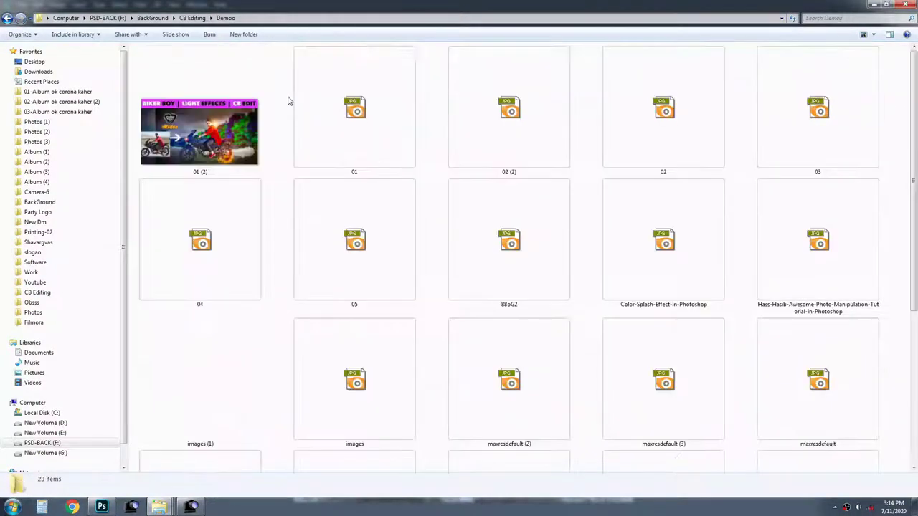
{"action": "key", "text": "BackSpace"}
{"action": "double_click", "coordinate": [558, 83]}
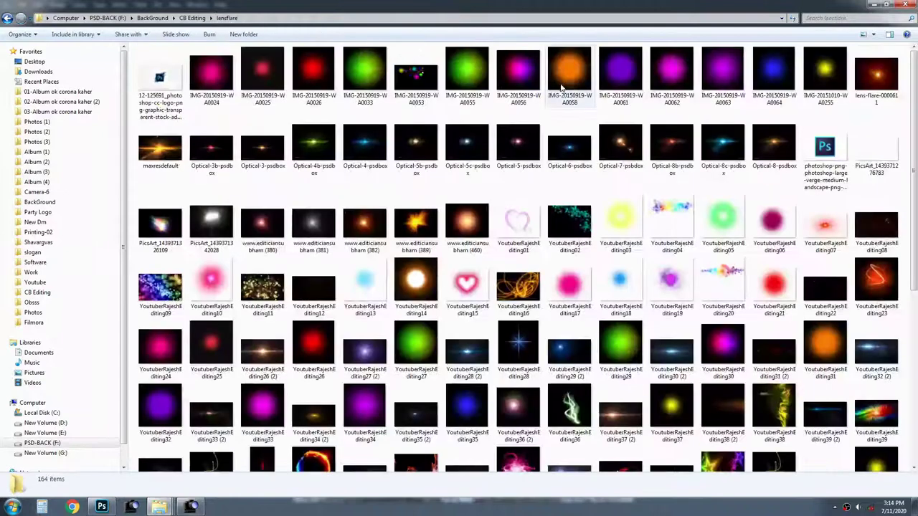
{"action": "key", "text": "BackSpace"}
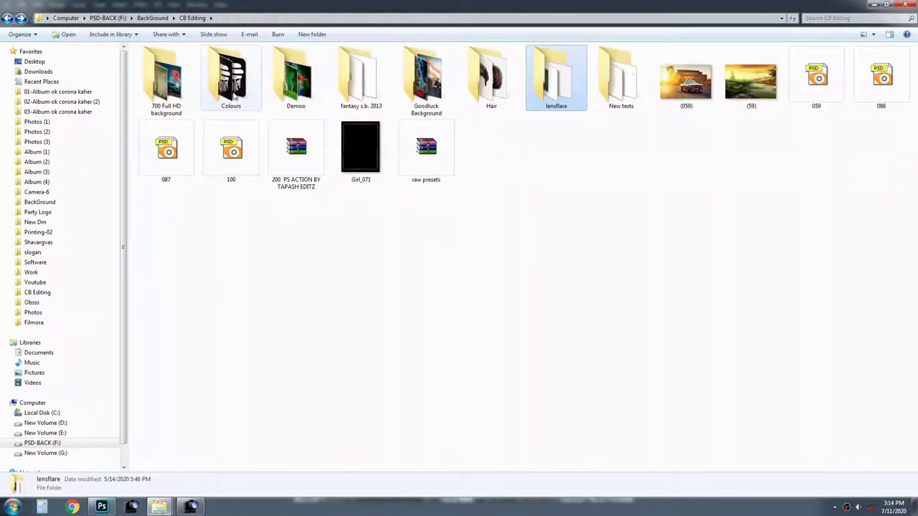
{"action": "double_click", "coordinate": [231, 79]}
{"action": "key", "text": "BackSpace"}
- Navigate into 700 Full HD background, its RaJesH_EdiTinG[1] subfolder, then the Png folder
{"action": "double_click", "coordinate": [191, 94]}
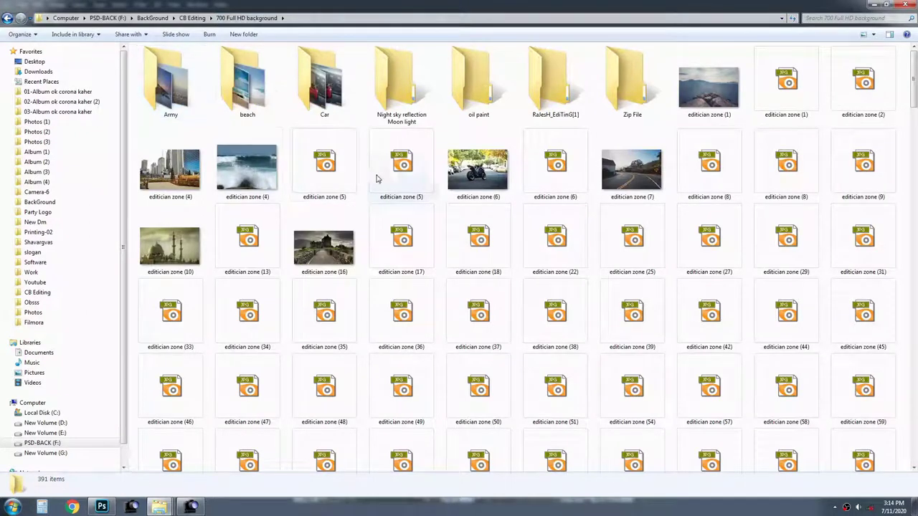
{"action": "double_click", "coordinate": [542, 107]}
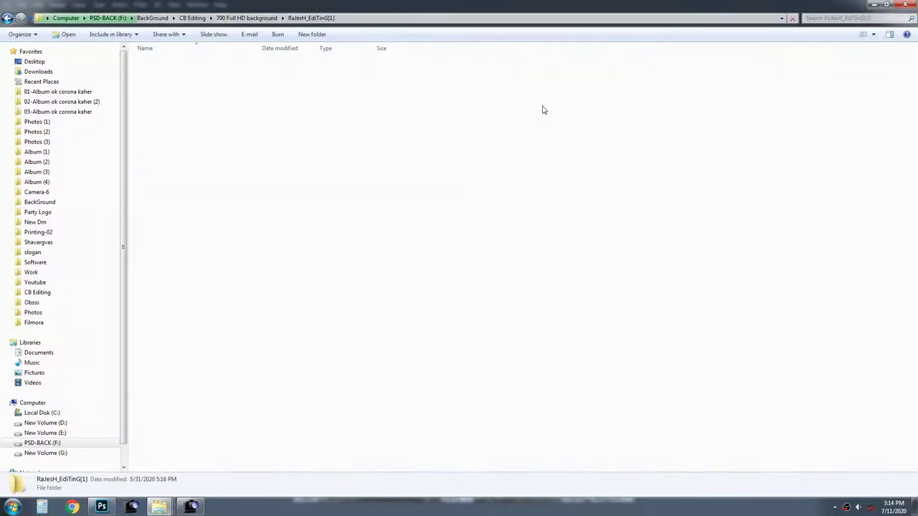
{"action": "key", "text": "BackSpace"}
{"action": "double_click", "coordinate": [543, 107]}
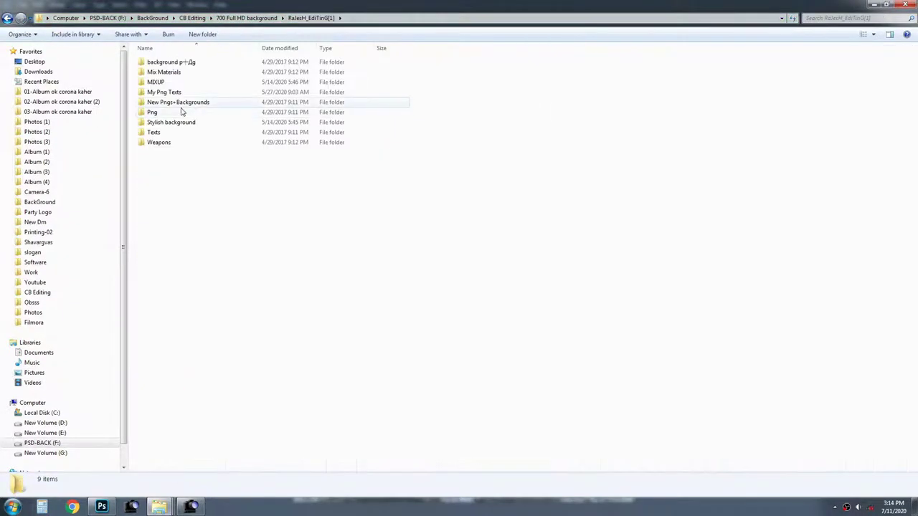
{"action": "double_click", "coordinate": [152, 113]}
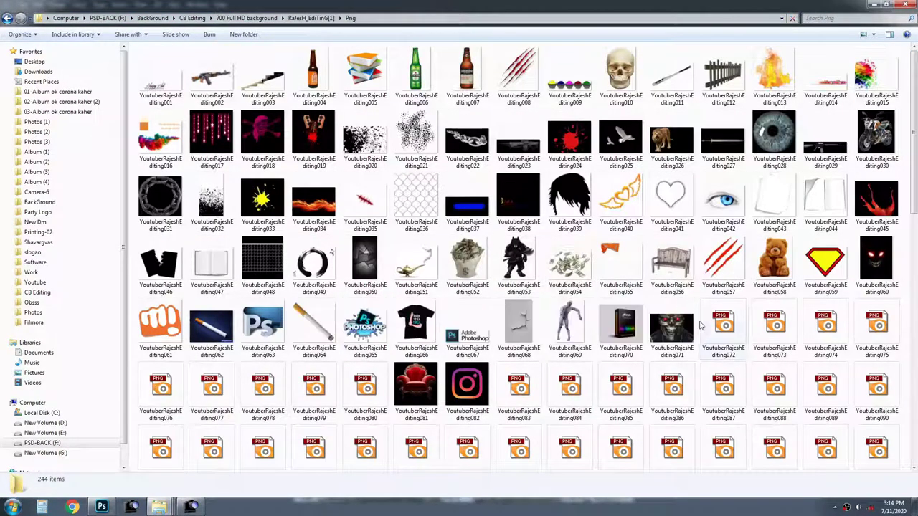
- Scroll through the 244 PNG cut-out images
{"action": "scroll", "coordinate": [702, 322], "scroll_direction": "down", "scroll_amount": 5}
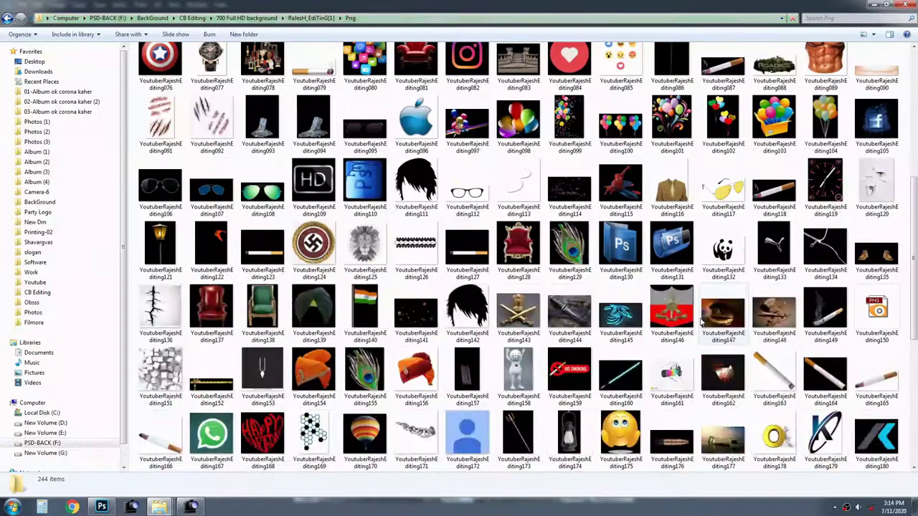
{"action": "scroll", "coordinate": [702, 322], "scroll_direction": "down", "scroll_amount": 3}
{"action": "scroll", "coordinate": [701, 322], "scroll_direction": "down", "scroll_amount": 2}
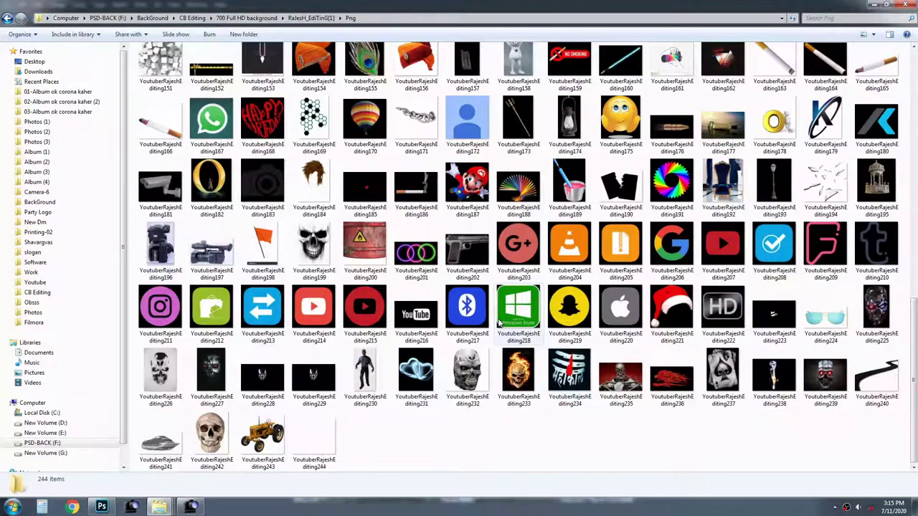
{"action": "scroll", "coordinate": [500, 322], "scroll_direction": "up", "scroll_amount": 5}
{"action": "scroll", "coordinate": [500, 323], "scroll_direction": "up", "scroll_amount": 3}
{"action": "scroll", "coordinate": [500, 323], "scroll_direction": "up", "scroll_amount": 2}
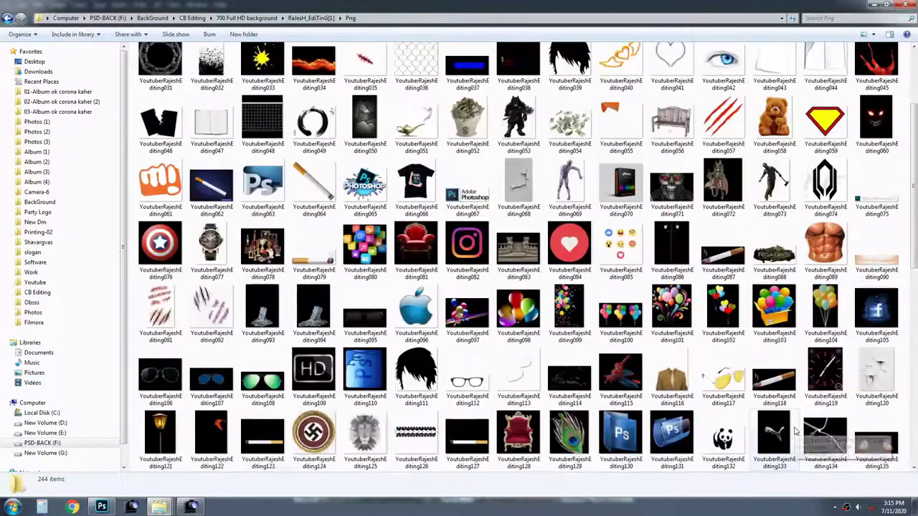
{"action": "scroll", "coordinate": [795, 431], "scroll_direction": "down", "scroll_amount": 2}
{"action": "scroll", "coordinate": [794, 430], "scroll_direction": "up", "scroll_amount": 2}
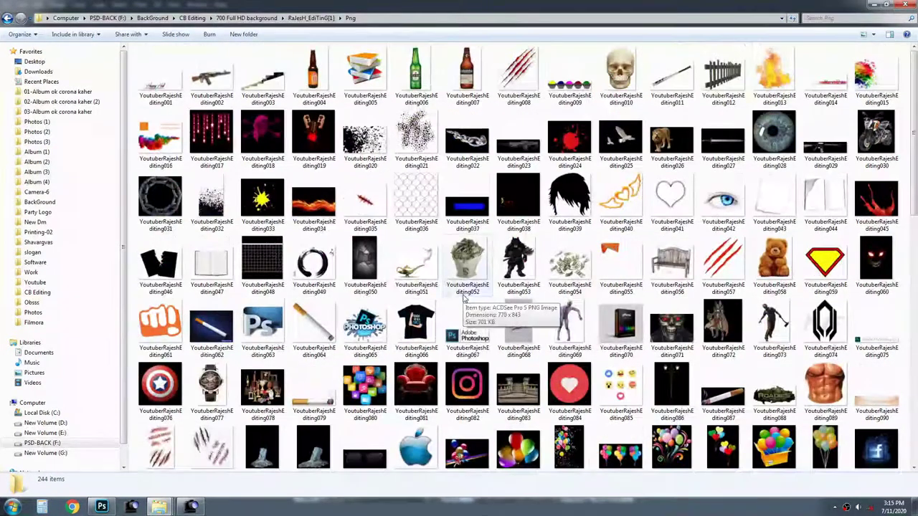
{"action": "left_click", "coordinate": [464, 298]}
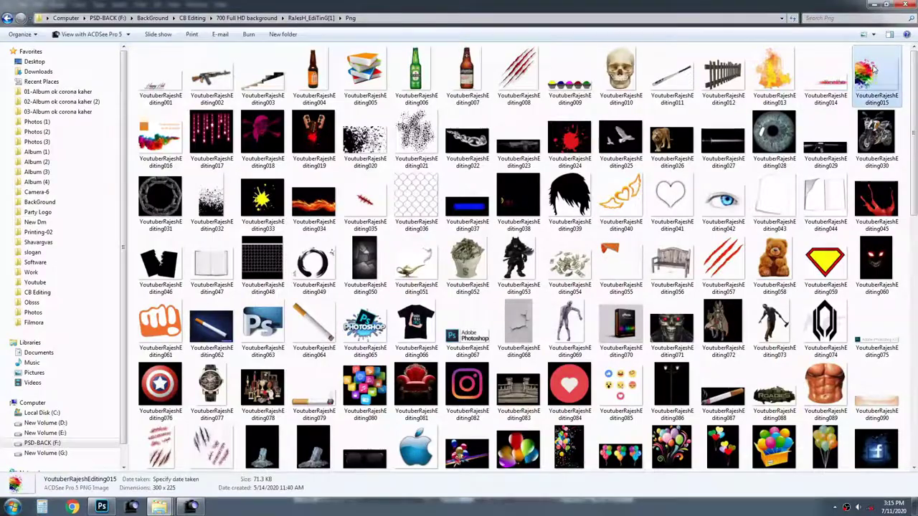
{"action": "key", "text": "alt+Tab"}
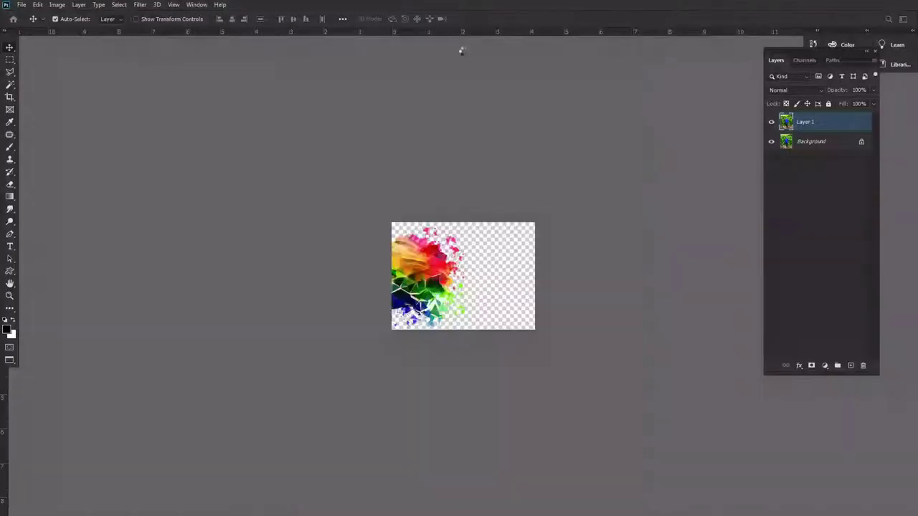
{"action": "key", "text": "ctrl+Tab"}
{"action": "key", "text": "ctrl+v"}
{"action": "key", "text": "ctrl+t"}
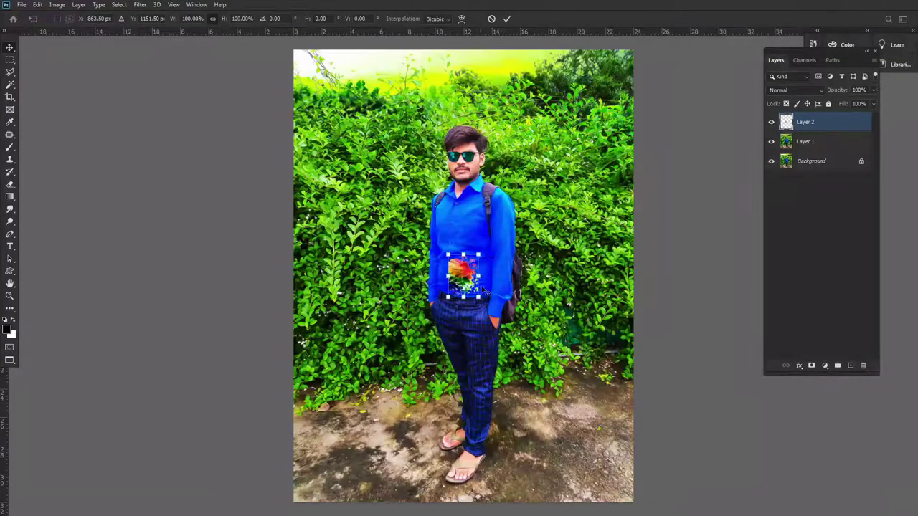
{"action": "left_click_drag", "start_coordinate": [479, 254], "coordinate": [543, 160]}
{"action": "left_click_drag", "start_coordinate": [495, 219], "coordinate": [355, 276]}
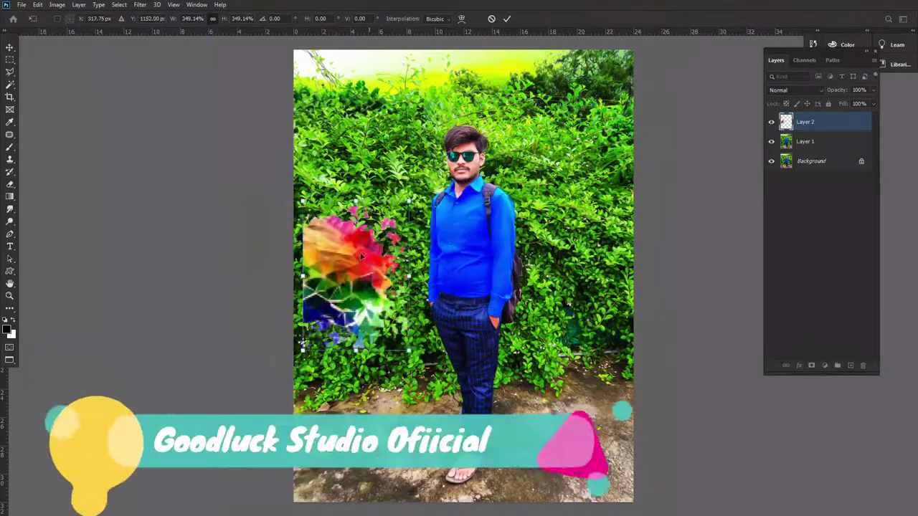
{"action": "left_click_drag", "start_coordinate": [303, 202], "coordinate": [266, 128]}
{"action": "key", "text": "Return"}
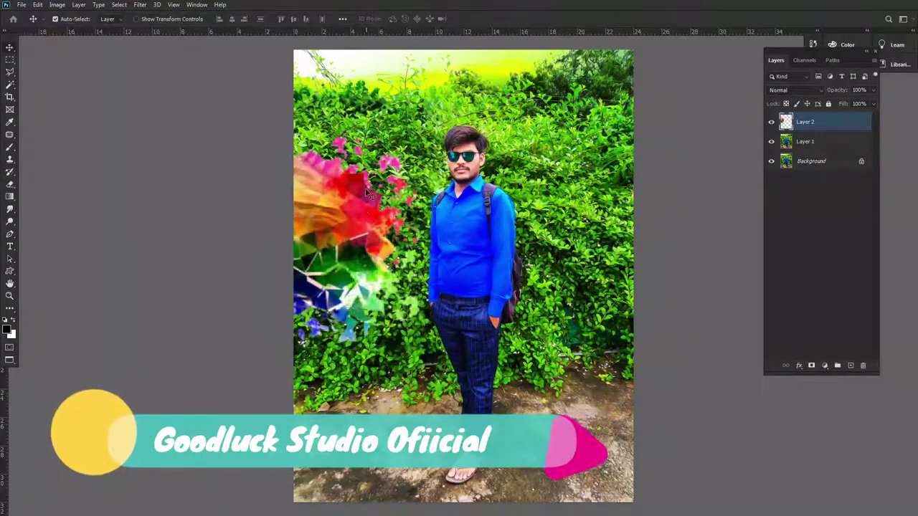
{"action": "left_click_drag", "start_coordinate": [354, 217], "coordinate": [353, 210]}
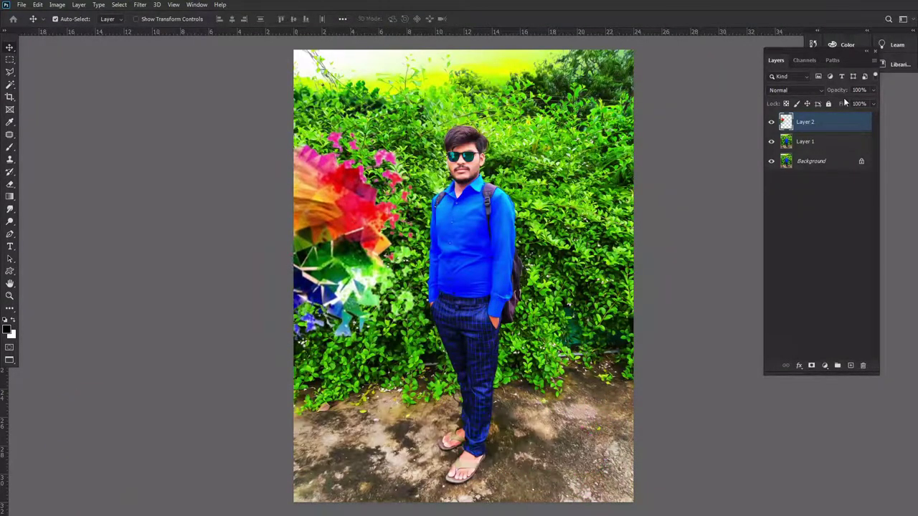
{"action": "left_click", "coordinate": [783, 91]}
{"action": "key", "text": "Down"}
{"action": "key", "text": "Down"}
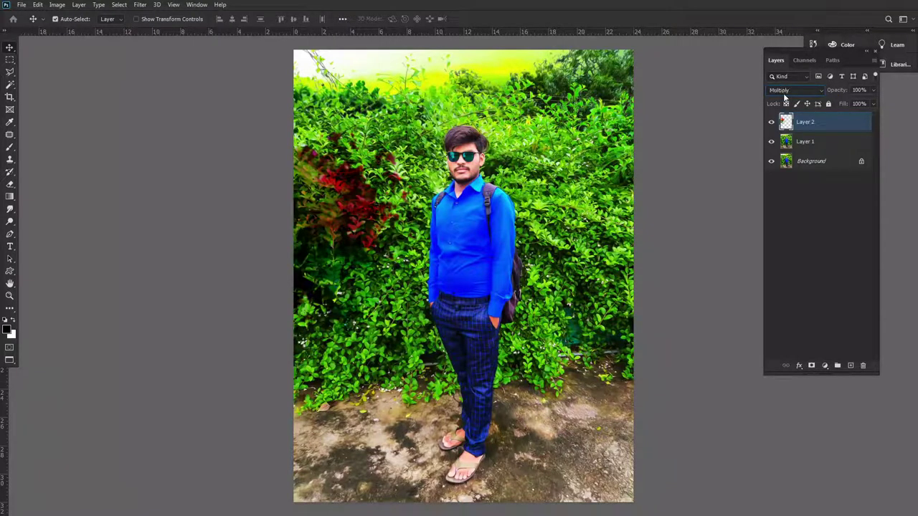
{"action": "key", "text": "Down"}
{"action": "key", "text": "Down"}
{"action": "key", "text": "Down"}
{"action": "key", "text": "Down"}
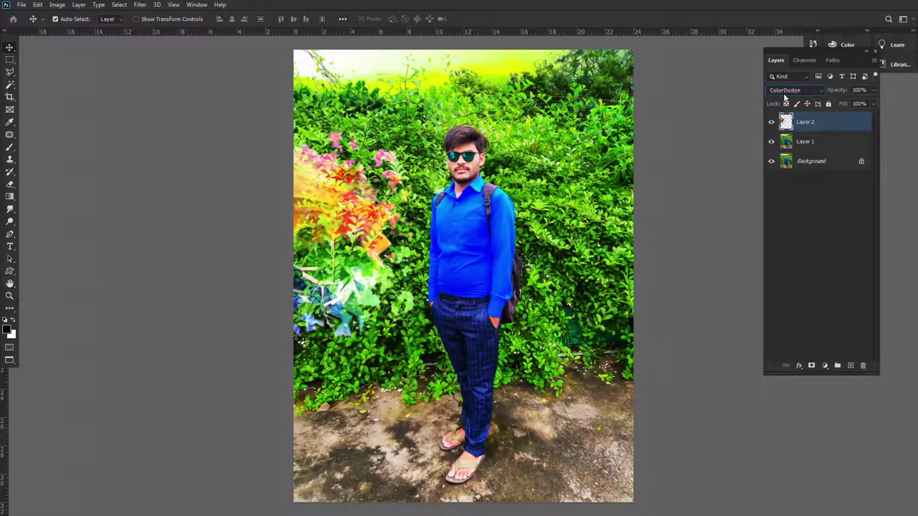
{"action": "key", "text": "Down"}
{"action": "key", "text": "Down"}
{"action": "key", "text": "Down"}
{"action": "key", "text": "Down"}
{"action": "key", "text": "Down"}
{"action": "key", "text": "Down"}
{"action": "key", "text": "Down"}
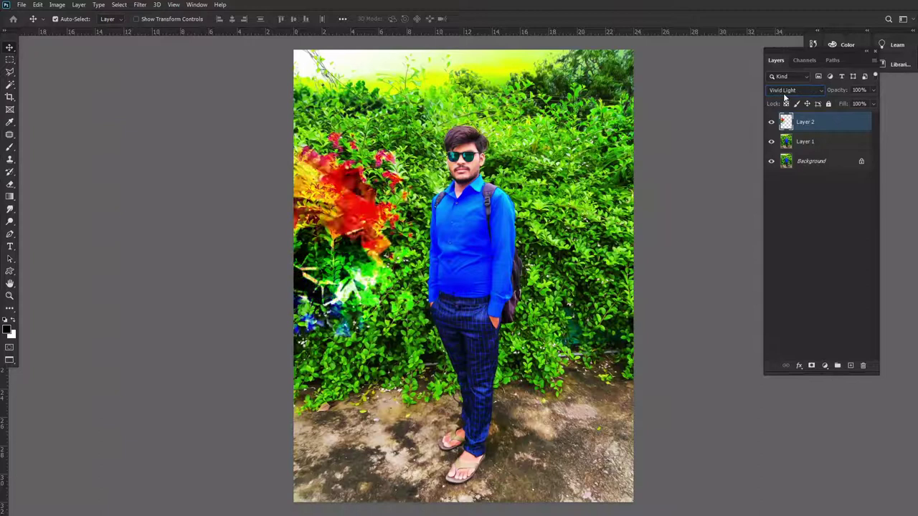
{"action": "key", "text": "Down"}
{"action": "key", "text": "Down"}
{"action": "key", "text": "Down"}
{"action": "key", "text": "Down"}
{"action": "right_click", "coordinate": [357, 213]}
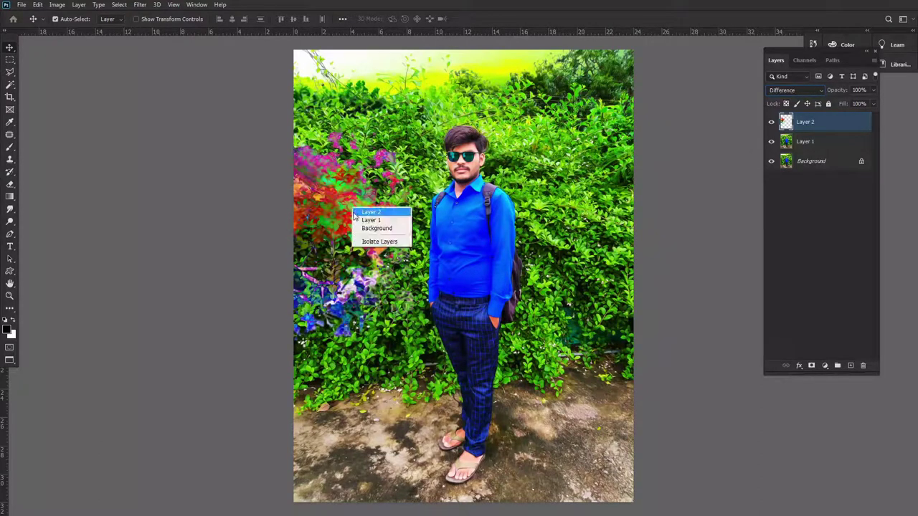
{"action": "key", "text": "Escape"}
{"action": "key", "text": "Delete"}
- Browse up through the folders, checking Stylish background and oil paint, back to CB Editing
{"action": "scroll", "coordinate": [502, 251], "scroll_direction": "down", "scroll_amount": 5}
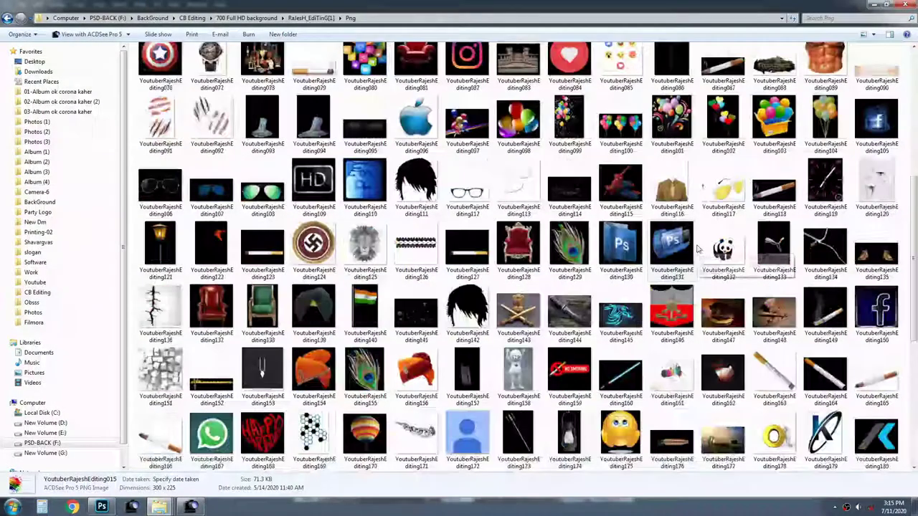
{"action": "key", "text": "BackSpace"}
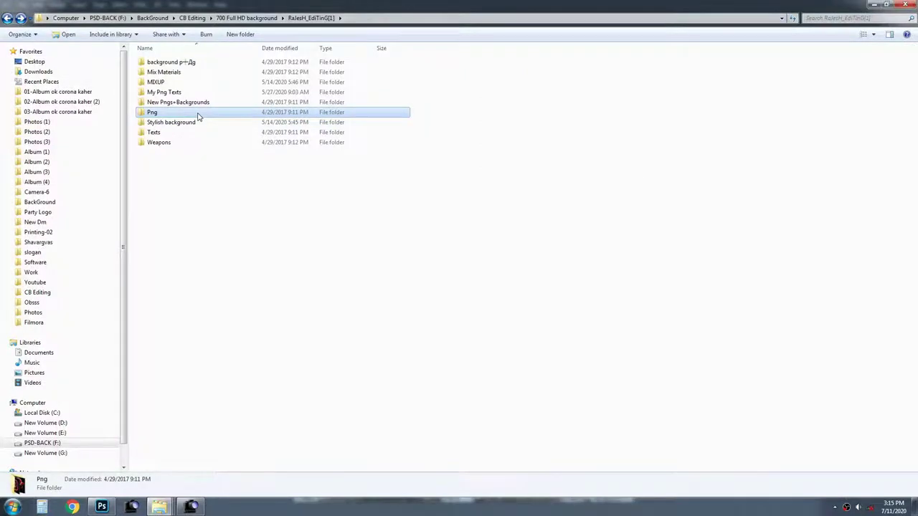
{"action": "left_click", "coordinate": [198, 122]}
{"action": "double_click", "coordinate": [199, 122]}
{"action": "key", "text": "BackSpace"}
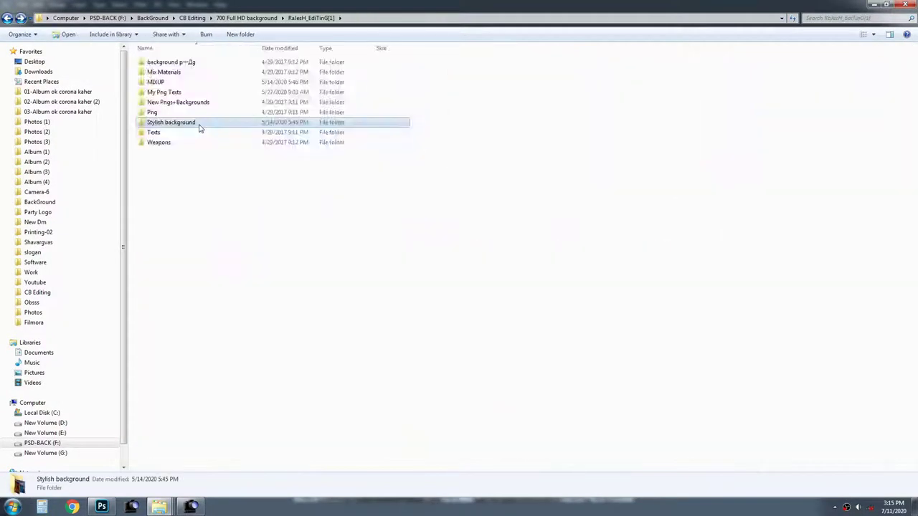
{"action": "key", "text": "BackSpace"}
{"action": "left_click", "coordinate": [479, 86]}
{"action": "key", "text": "BackSpace"}
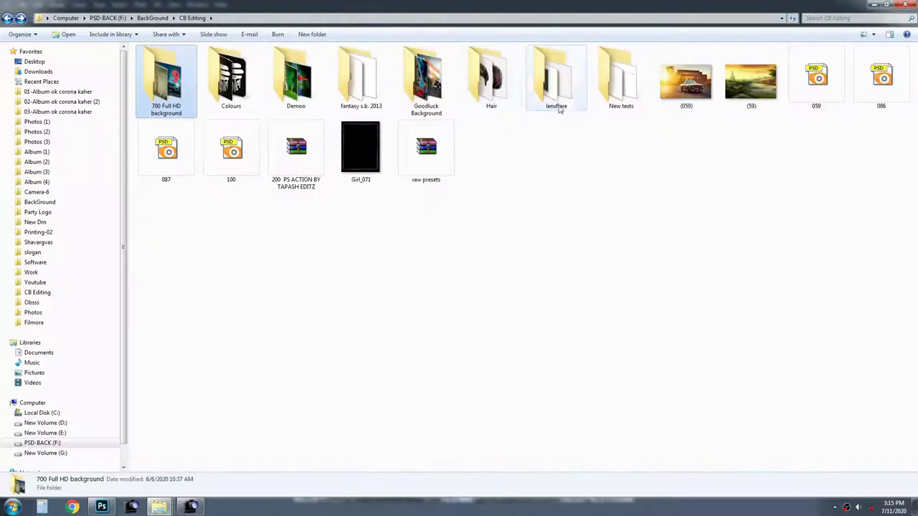
- Open the lensflare folder and select the orange streak flare image
{"action": "left_click", "coordinate": [563, 86]}
{"action": "left_click", "coordinate": [606, 96]}
{"action": "double_click", "coordinate": [606, 96]}
{"action": "key", "text": "BackSpace"}
{"action": "double_click", "coordinate": [567, 93]}
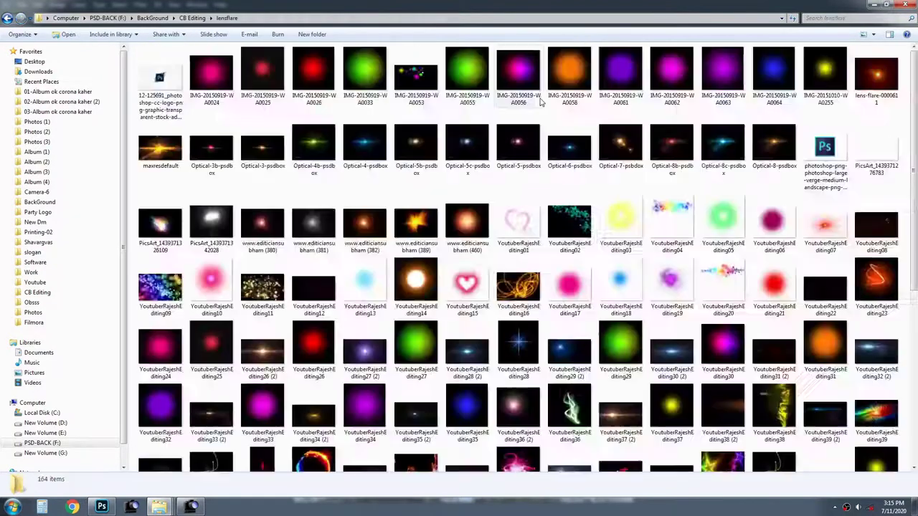
{"action": "scroll", "coordinate": [825, 336], "scroll_direction": "down", "scroll_amount": 2}
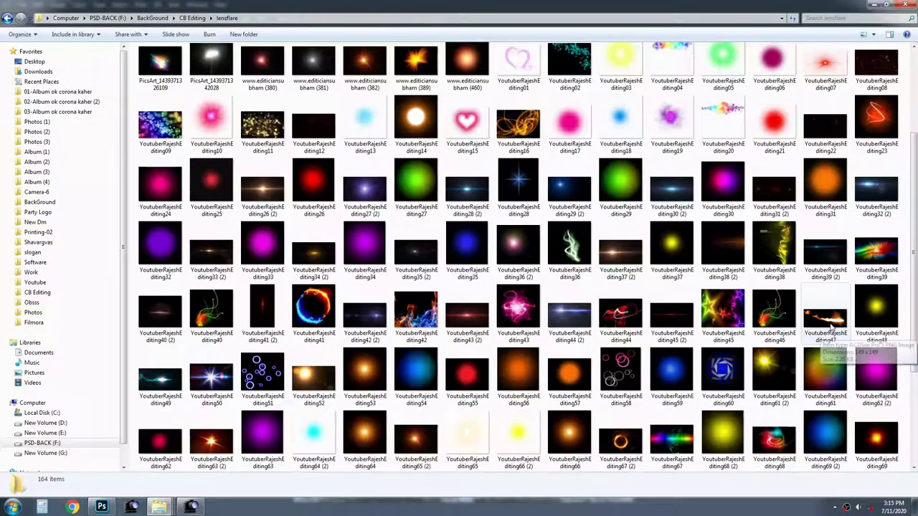
{"action": "left_click", "coordinate": [832, 323]}
- Place the orange flare into the portrait in Screen blend mode, positioned top-left
{"action": "mouse_move", "coordinate": [368, 395]}
{"action": "left_mouse_down"}
{"action": "mouse_move", "coordinate": [428, 4]}
{"action": "mouse_move", "coordinate": [475, 119]}
{"action": "left_mouse_up"}
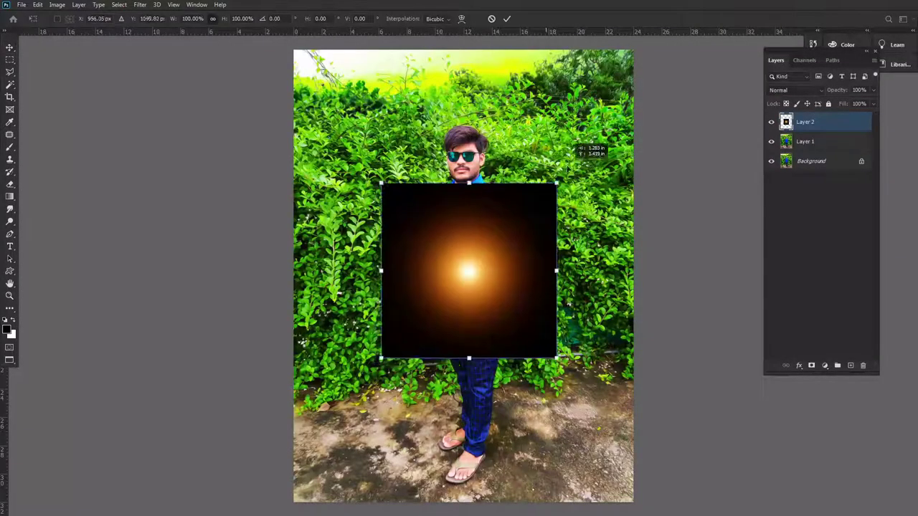
{"action": "left_click_drag", "start_coordinate": [528, 201], "coordinate": [554, 169]}
{"action": "key", "text": "Return"}
{"action": "left_click", "coordinate": [786, 90]}
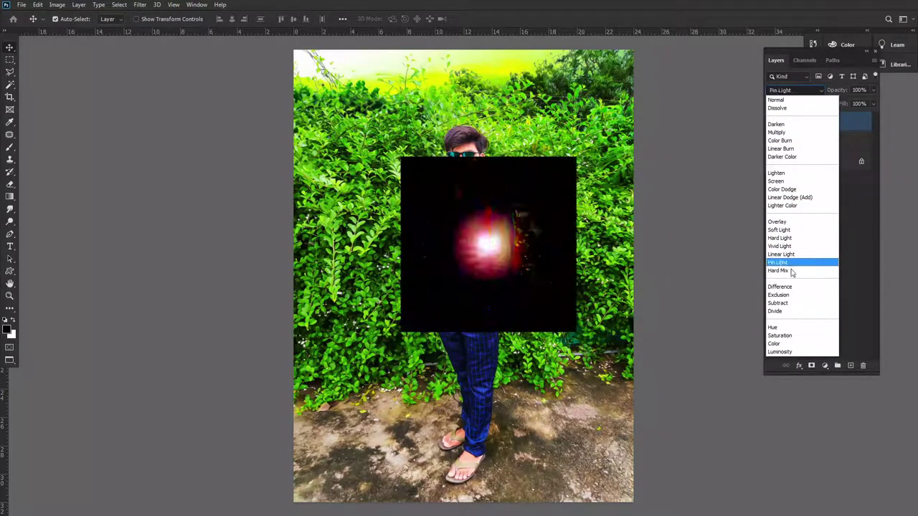
{"action": "left_click", "coordinate": [776, 181]}
{"action": "mouse_move", "coordinate": [480, 243]}
{"action": "left_mouse_down"}
{"action": "mouse_move", "coordinate": [311, 99]}
{"action": "mouse_move", "coordinate": [307, 111]}
{"action": "left_mouse_up"}
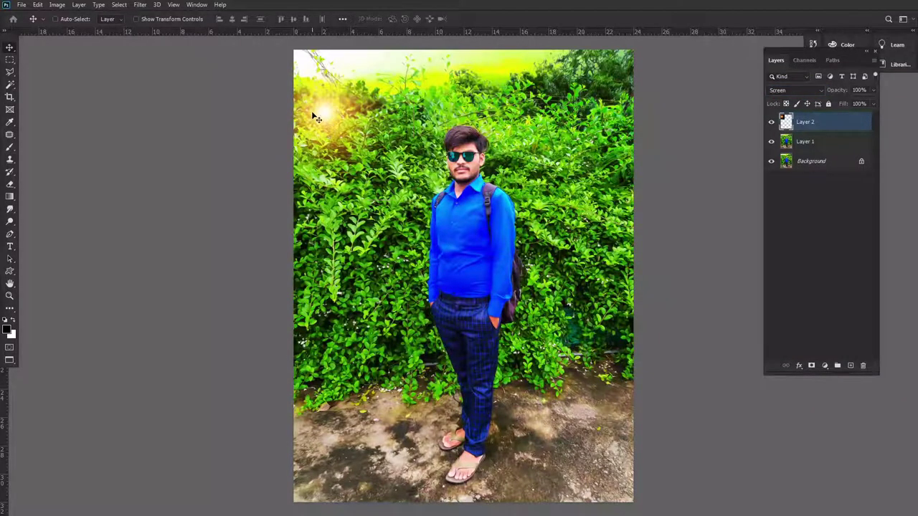
- Enlarge the flare and move it to the photo's top-right corner
{"action": "key", "text": "ctrl+t"}
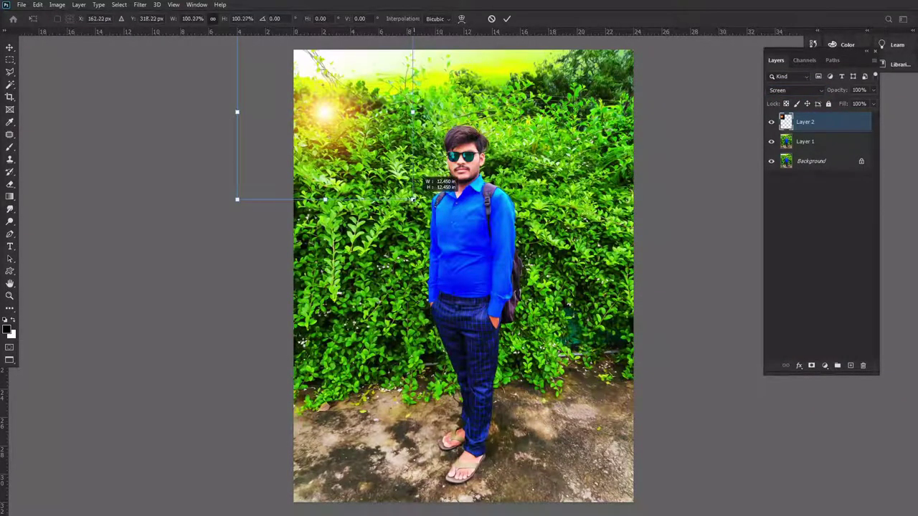
{"action": "left_click_drag", "start_coordinate": [413, 199], "coordinate": [478, 265]}
{"action": "left_click_drag", "start_coordinate": [370, 148], "coordinate": [621, 70]}
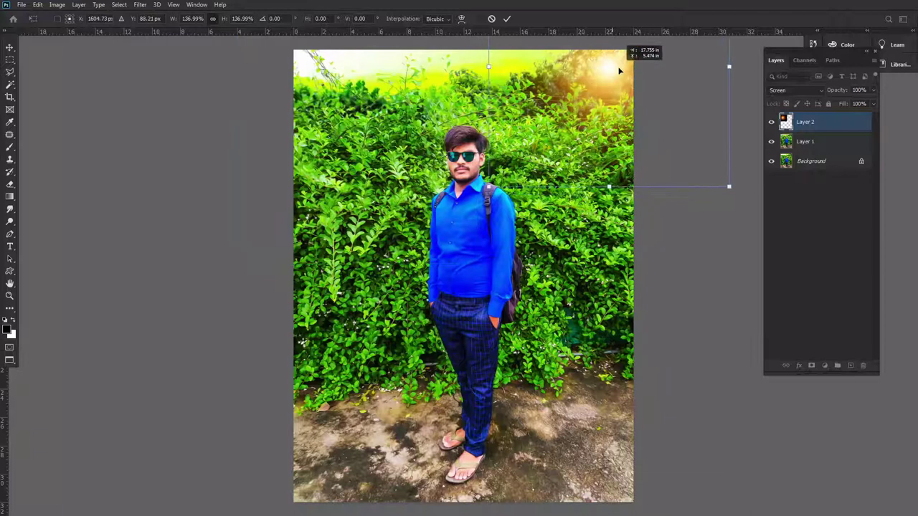
{"action": "left_click_drag", "start_coordinate": [488, 187], "coordinate": [569, 94]}
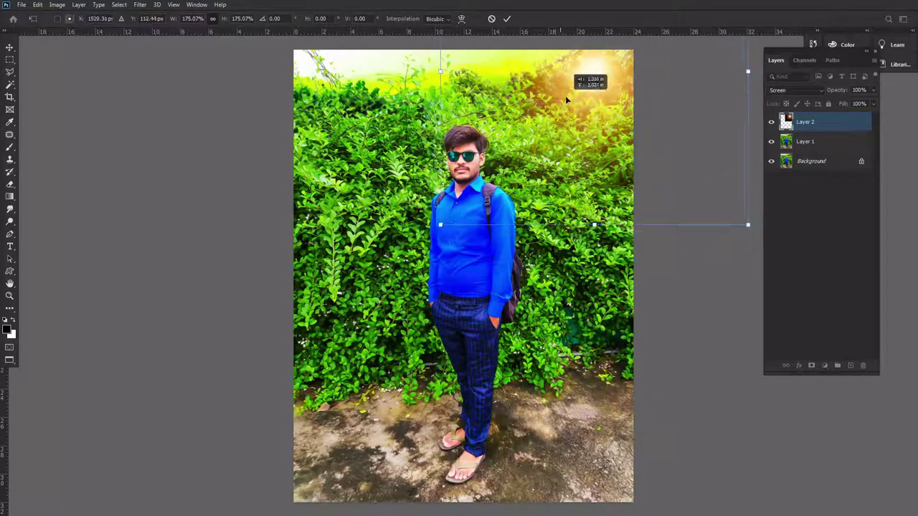
{"action": "key", "text": "Return"}
- Shrink the sun flare toward the top-right corner
{"action": "scroll", "coordinate": [571, 121], "scroll_direction": "down", "scroll_amount": 2}
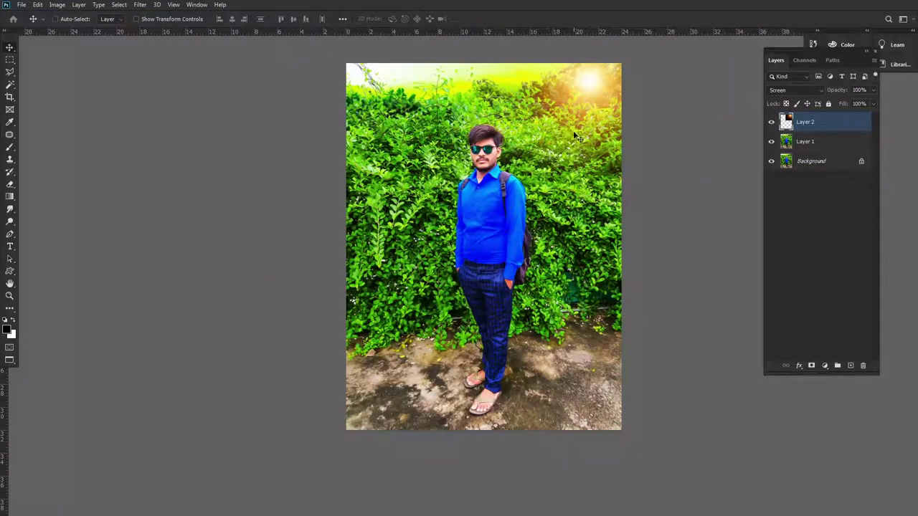
{"action": "key", "text": "ctrl+t"}
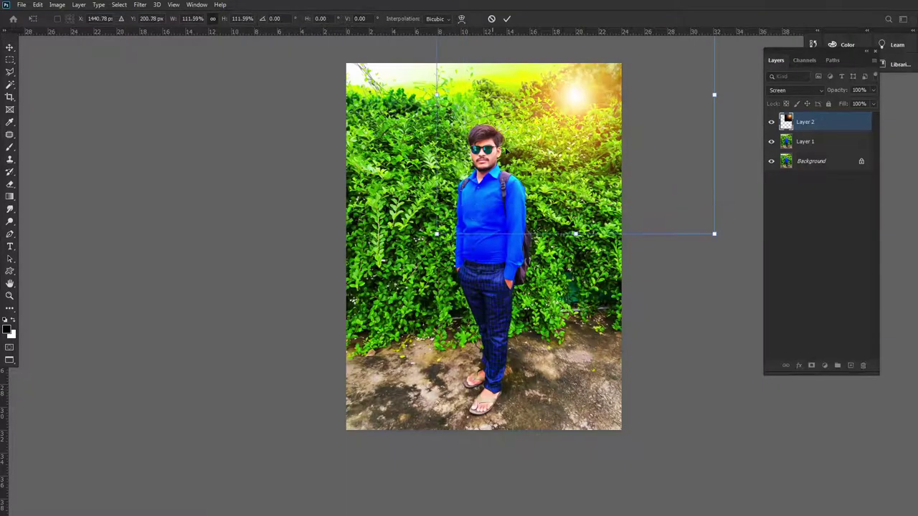
{"action": "left_click_drag", "start_coordinate": [465, 205], "coordinate": [567, 111]}
{"action": "key", "text": "Return"}
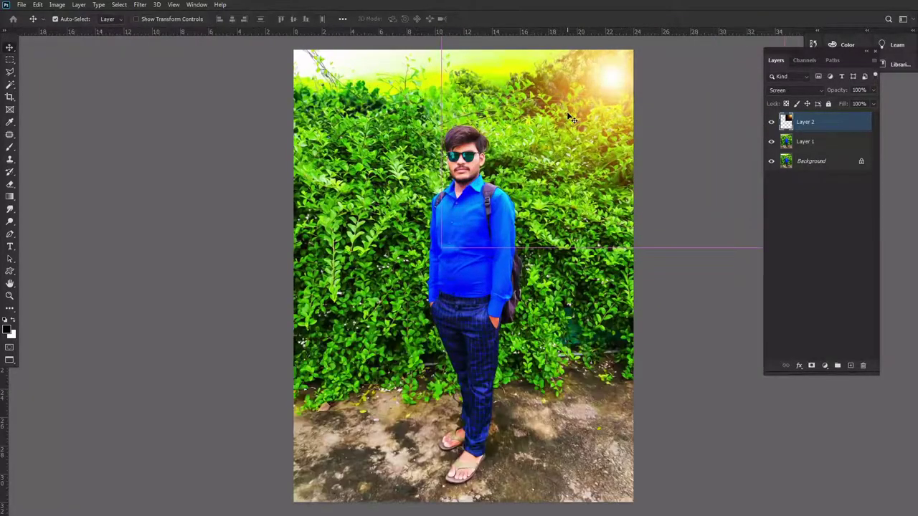
- Flatten the portrait and save it as a JPEG at maximum quality 12
{"action": "key", "text": "ctrl+shift+e"}
{"action": "key", "text": "ctrl+shift+s"}
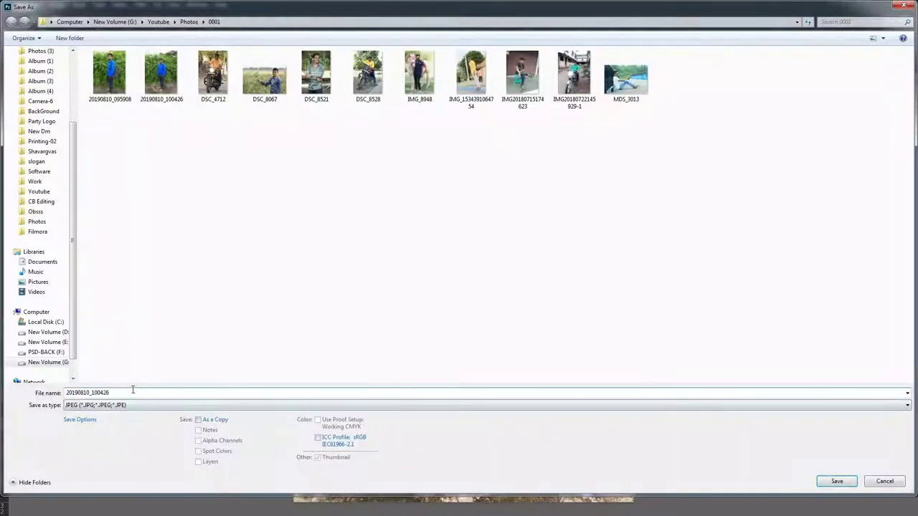
{"action": "key", "text": "Return"}
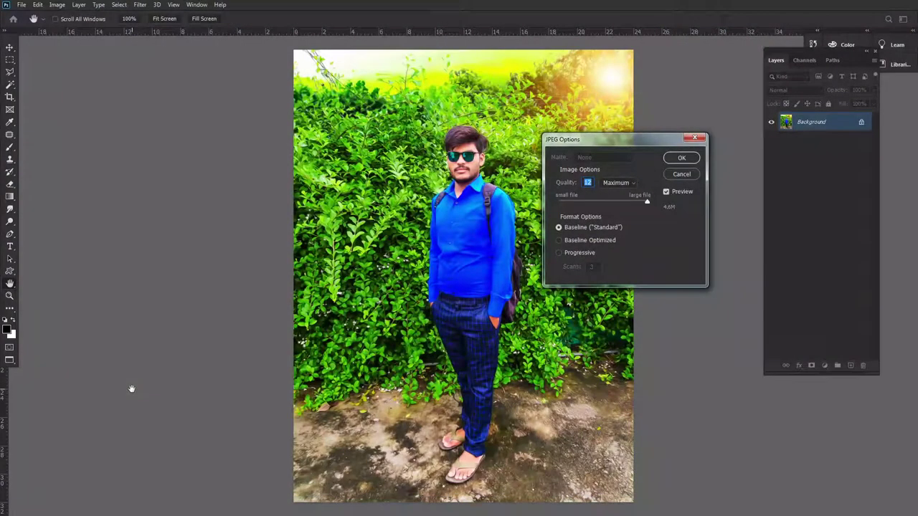
{"action": "key", "text": "Return"}
{"action": "key", "text": "ctrl+w"}
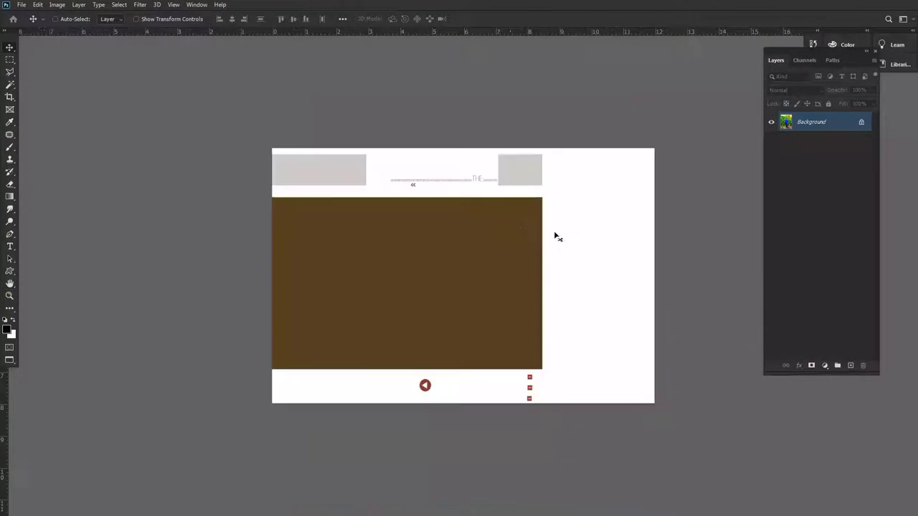
- Bring the portrait into the album template, scaled to about 84% on the page's right side
{"action": "left_click_drag", "start_coordinate": [596, 243], "coordinate": [605, 232]}
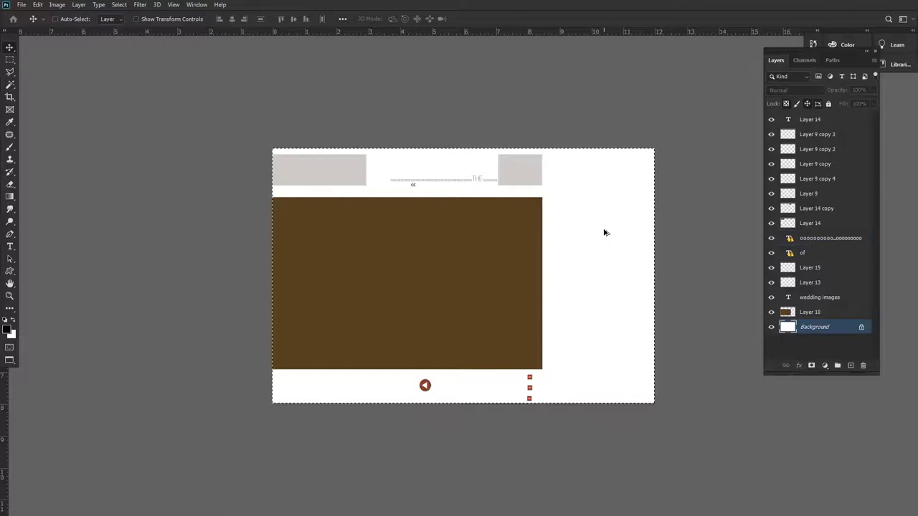
{"action": "scroll", "coordinate": [564, 231], "scroll_direction": "right", "scroll_amount": 5}
{"action": "scroll", "coordinate": [289, 227], "scroll_direction": "down", "scroll_amount": 3}
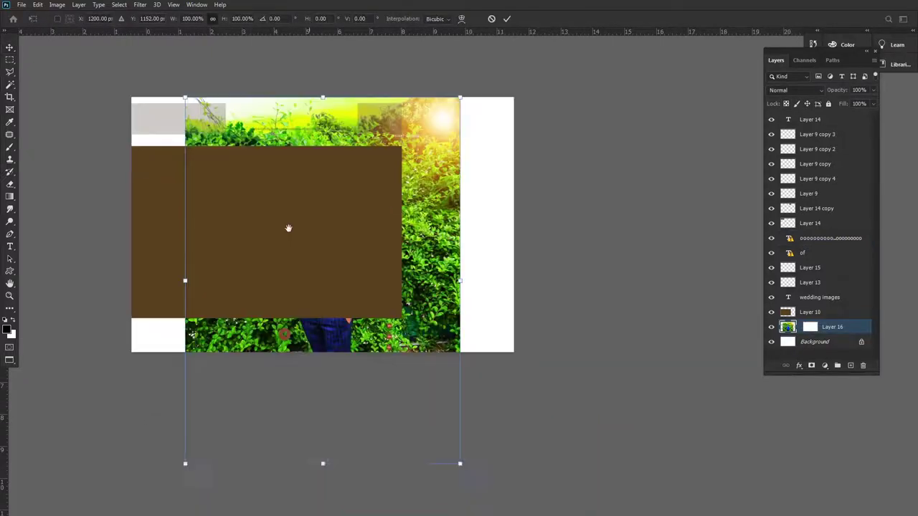
{"action": "scroll", "coordinate": [127, 430], "scroll_direction": "down", "scroll_amount": 3}
{"action": "left_click_drag", "start_coordinate": [148, 405], "coordinate": [235, 290]}
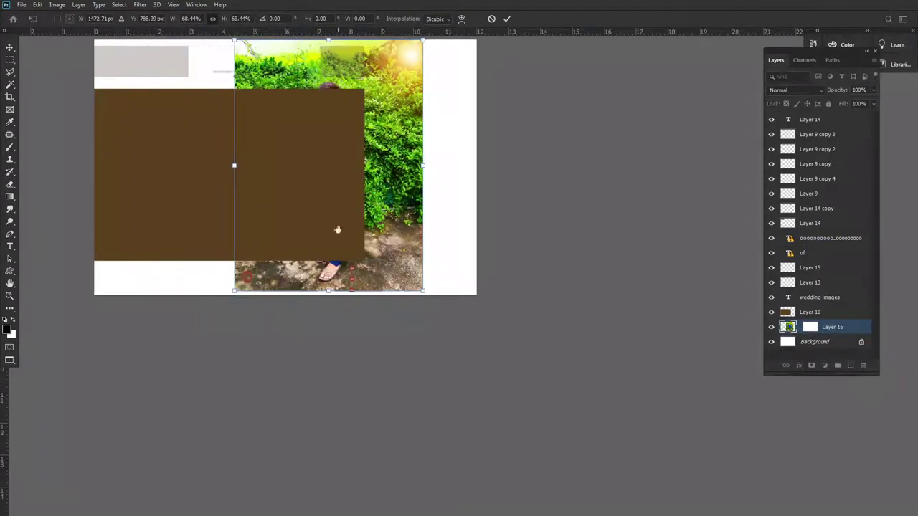
{"action": "scroll", "coordinate": [338, 229], "scroll_direction": "up", "scroll_amount": 2}
{"action": "mouse_move", "coordinate": [388, 210]}
{"action": "left_mouse_down"}
{"action": "mouse_move", "coordinate": [423, 258]}
{"action": "mouse_move", "coordinate": [416, 287]}
{"action": "left_mouse_up"}
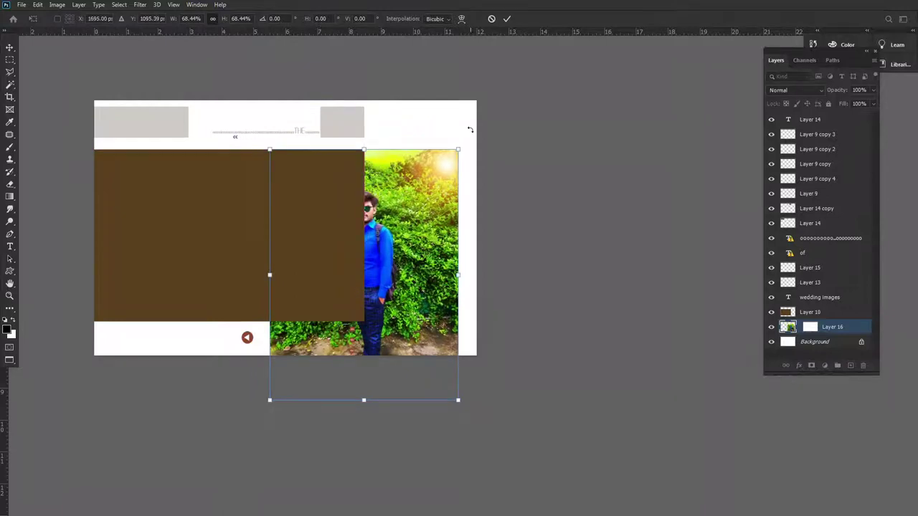
{"action": "left_click_drag", "start_coordinate": [460, 147], "coordinate": [493, 96]}
{"action": "left_click_drag", "start_coordinate": [453, 165], "coordinate": [439, 165]}
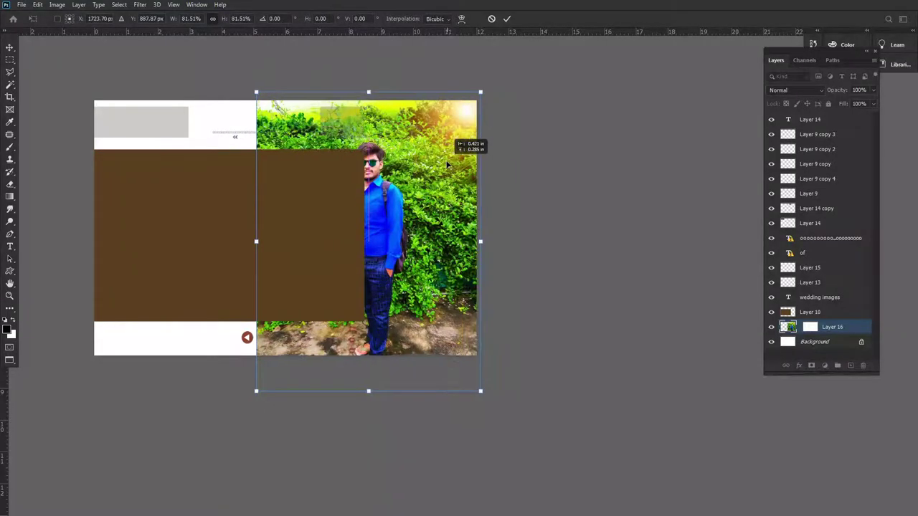
{"action": "left_click_drag", "start_coordinate": [256, 391], "coordinate": [250, 402]}
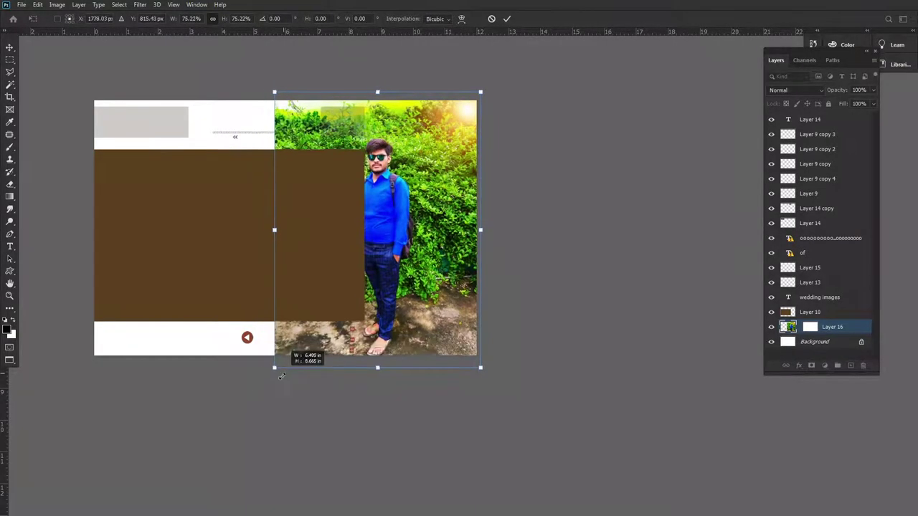
{"action": "left_click_drag", "start_coordinate": [371, 134], "coordinate": [369, 134]}
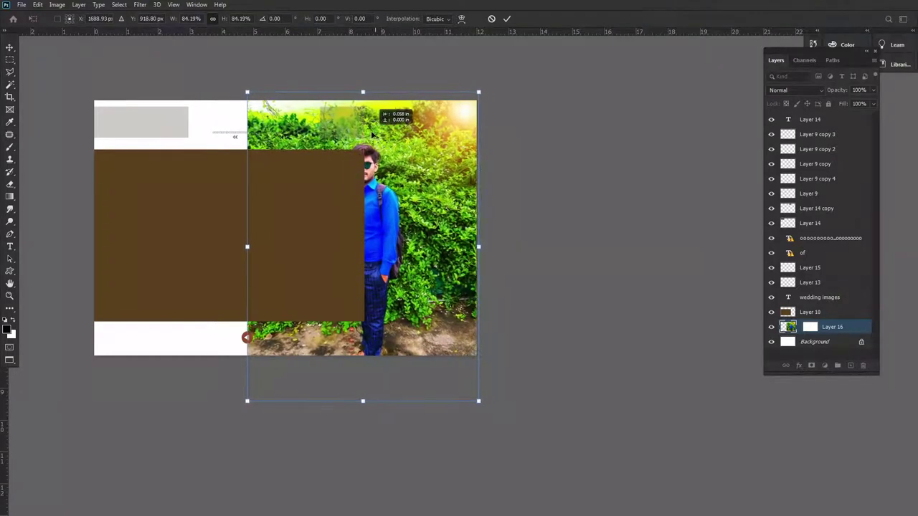
{"action": "key", "text": "Return"}
- Shrink the brown rectangle to about 81%
{"action": "left_click", "coordinate": [291, 203]}
{"action": "key", "text": "ctrl+t"}
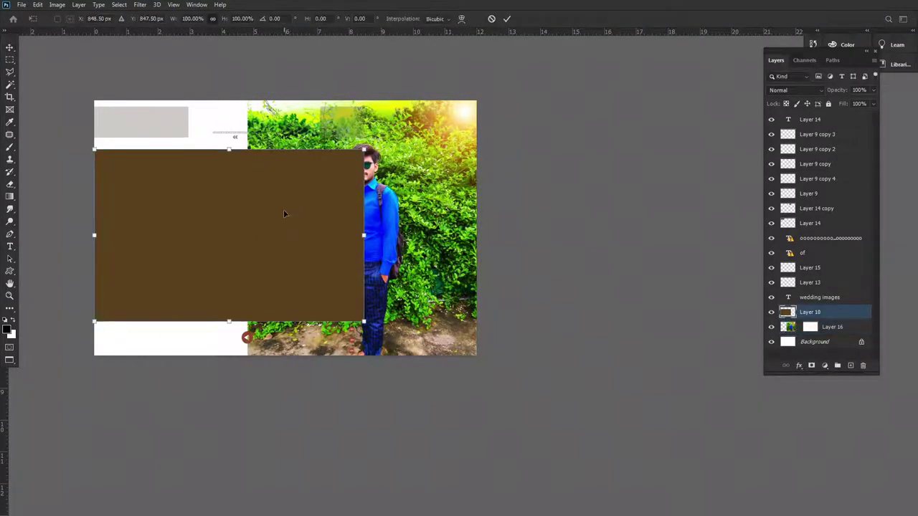
{"action": "left_click_drag", "start_coordinate": [364, 234], "coordinate": [313, 230]}
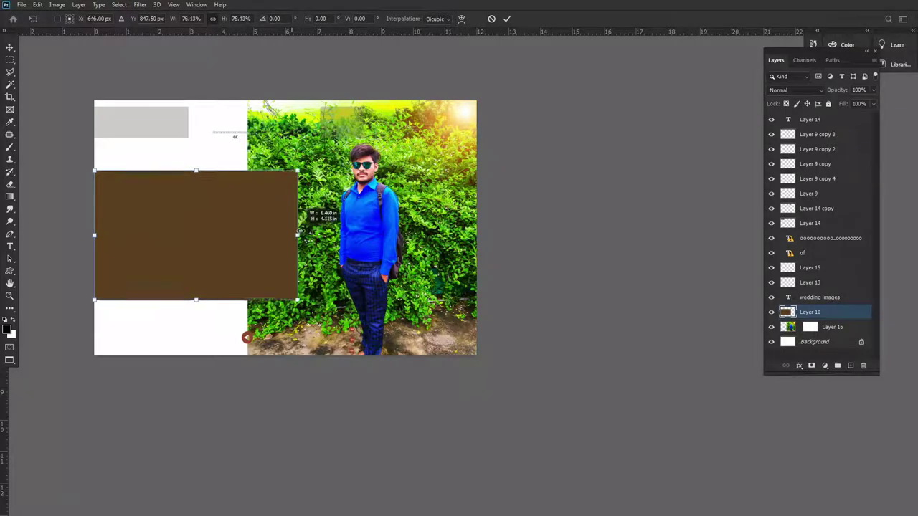
{"action": "key", "text": "Return"}
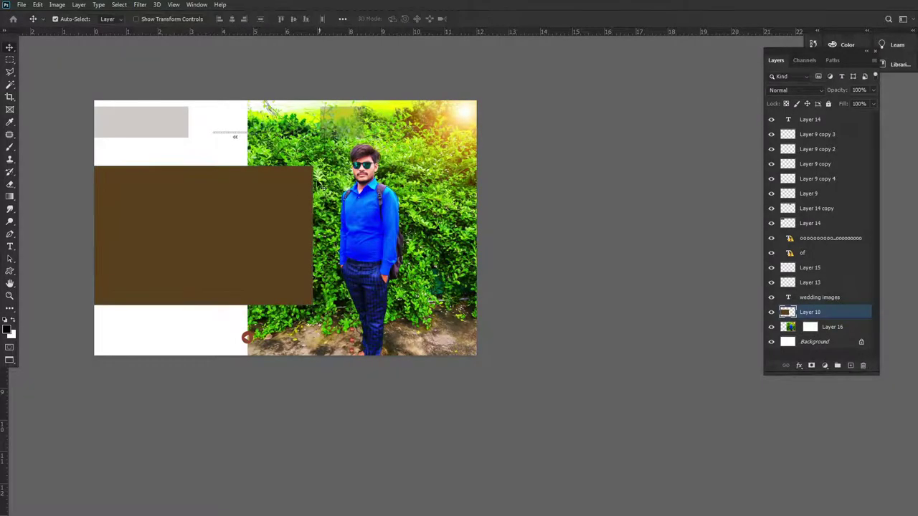
- Delete the faint overlay square near the top of the page
{"action": "left_click", "coordinate": [439, 211]}
{"action": "scroll", "coordinate": [363, 136], "scroll_direction": "up", "scroll_amount": 2}
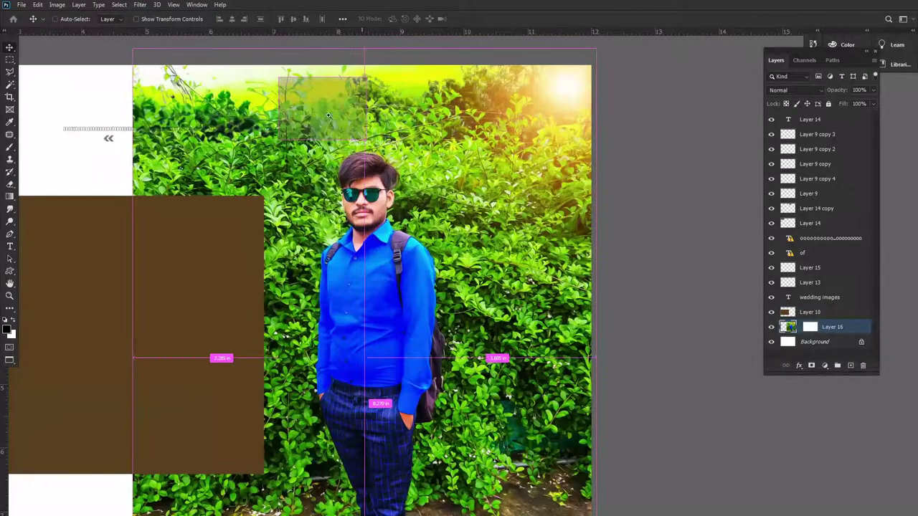
{"action": "left_click", "coordinate": [202, 134]}
{"action": "scroll", "coordinate": [258, 128], "scroll_direction": "down", "scroll_amount": 1}
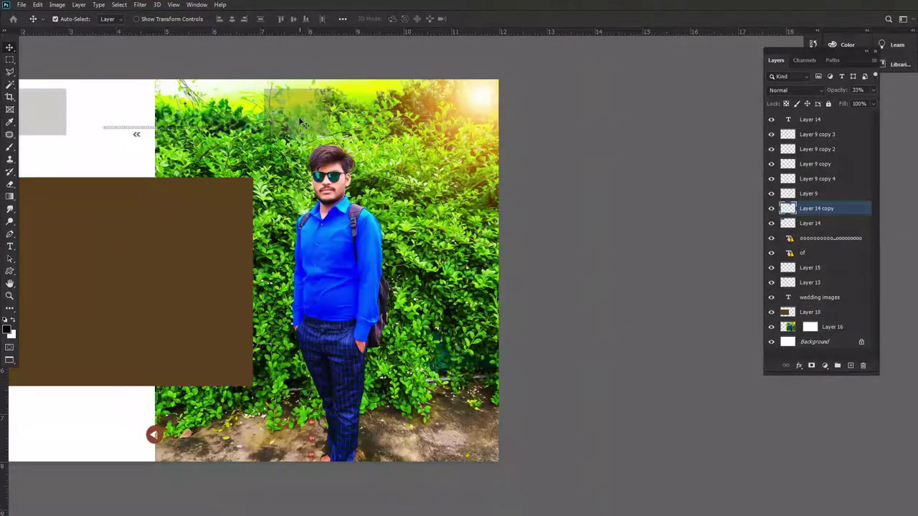
{"action": "key", "text": "Delete"}
- Move the portrait up slightly and enlarge it to about 106%
{"action": "left_click_drag", "start_coordinate": [422, 162], "coordinate": [422, 157]}
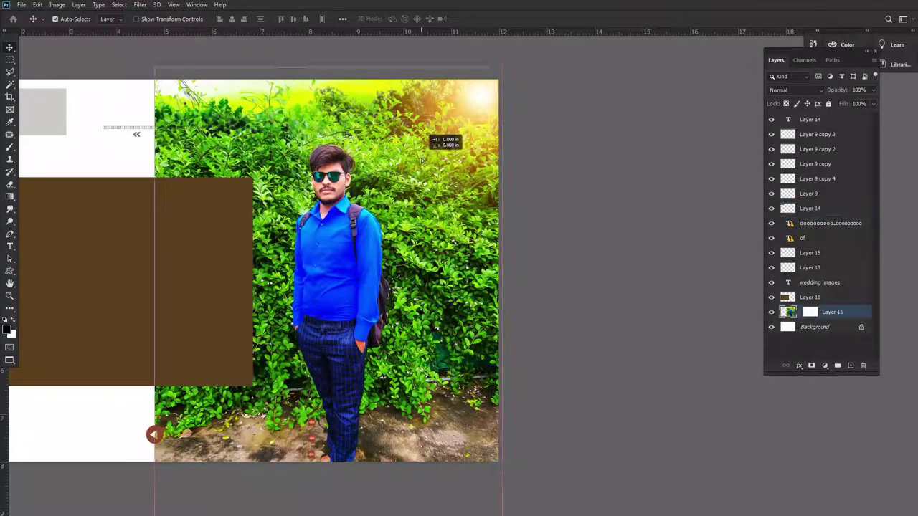
{"action": "left_click_drag", "start_coordinate": [242, 228], "coordinate": [271, 219]}
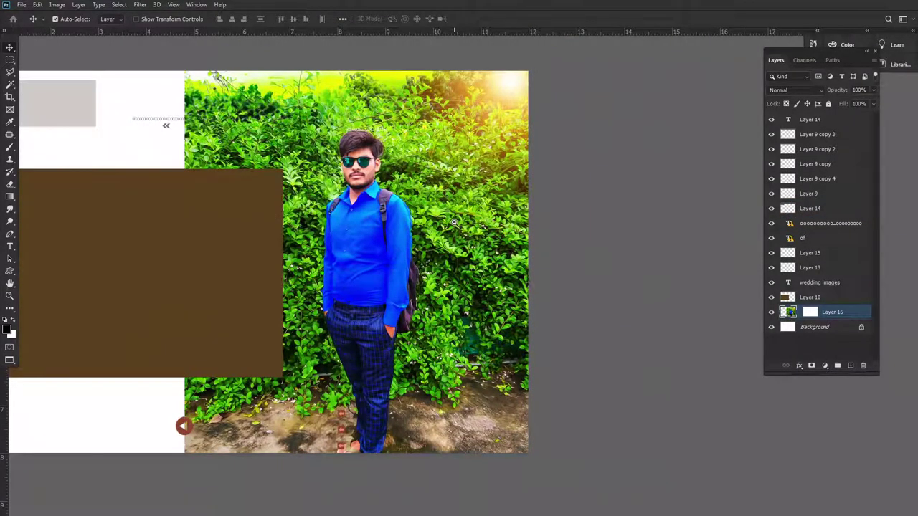
{"action": "scroll", "coordinate": [454, 223], "scroll_direction": "down", "scroll_amount": 1}
{"action": "key", "text": "ctrl+t"}
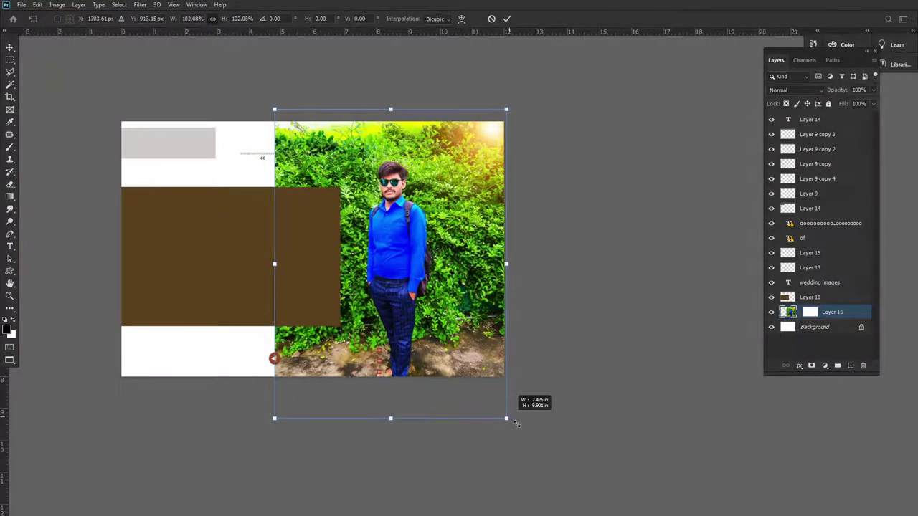
{"action": "left_click_drag", "start_coordinate": [507, 417], "coordinate": [513, 433]}
{"action": "key", "text": "Return"}
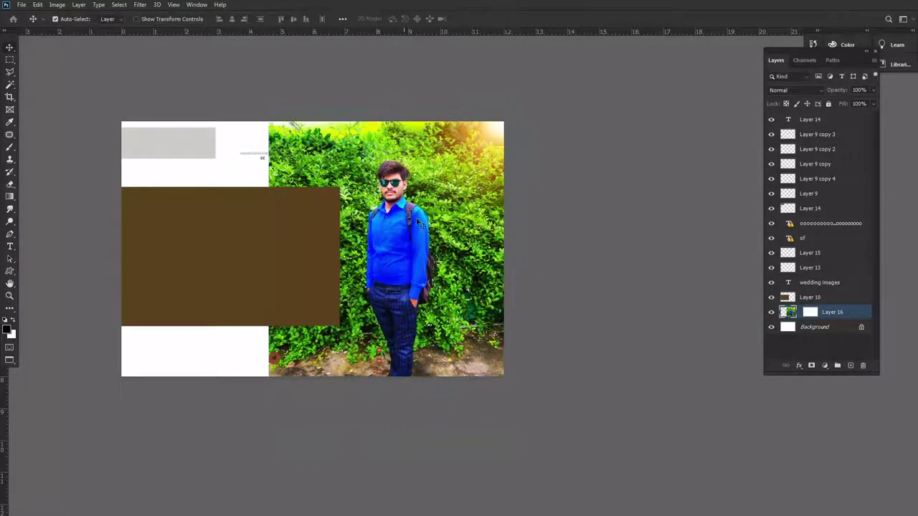
- Fill the Background layer with a lime-green colour
{"action": "left_click", "coordinate": [13, 335]}
{"action": "left_click", "coordinate": [658, 380]}
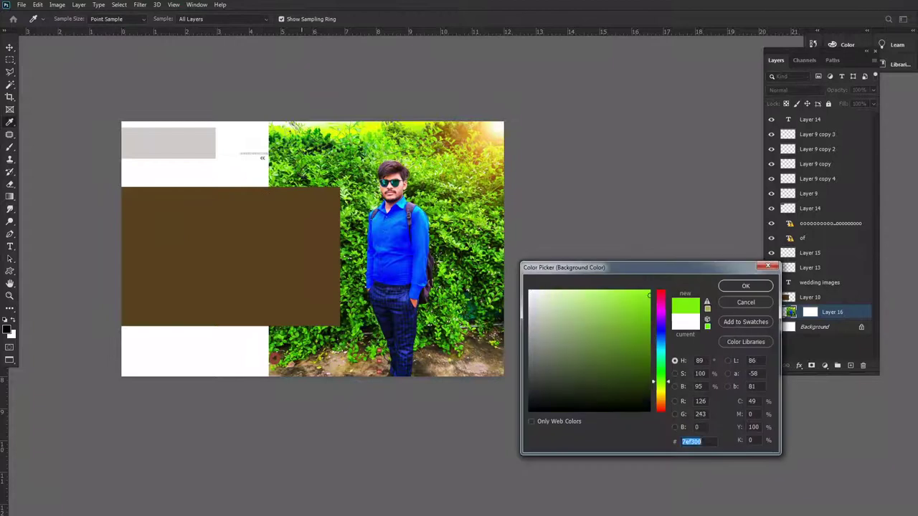
{"action": "left_click", "coordinate": [743, 287]}
{"action": "right_click", "coordinate": [479, 203]}
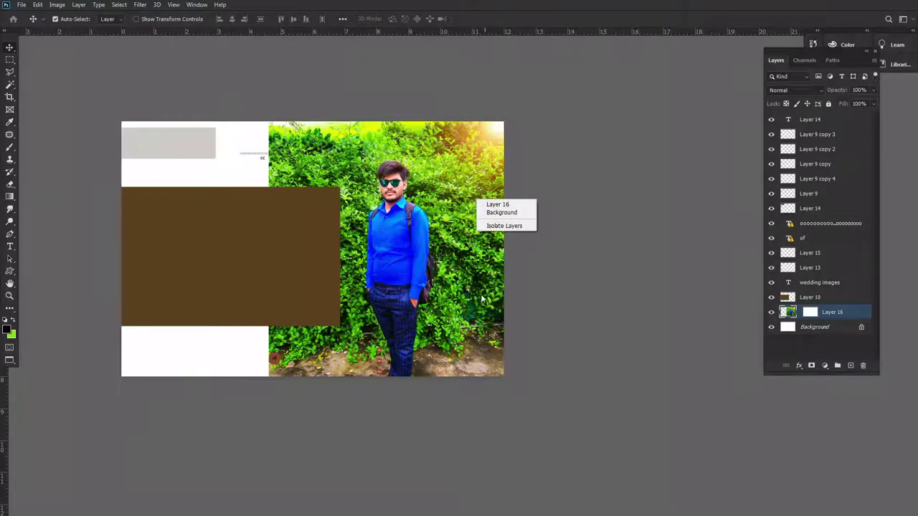
{"action": "left_click", "coordinate": [497, 205]}
{"action": "right_click", "coordinate": [461, 207]}
{"action": "left_click", "coordinate": [473, 221]}
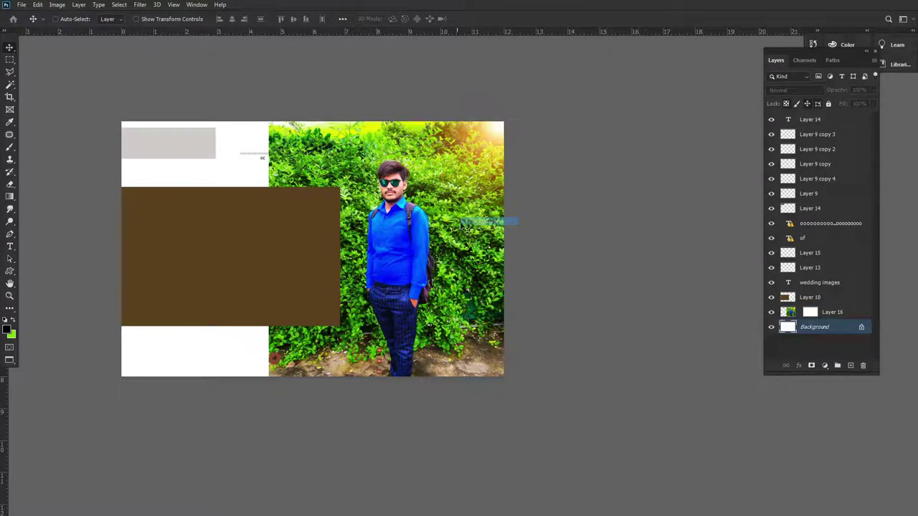
{"action": "key", "text": "alt+BackSpace"}
- Fade the portrait's left and right edges into the green with a soft Eraser at 100%
{"action": "key", "text": "ctrl+plus"}
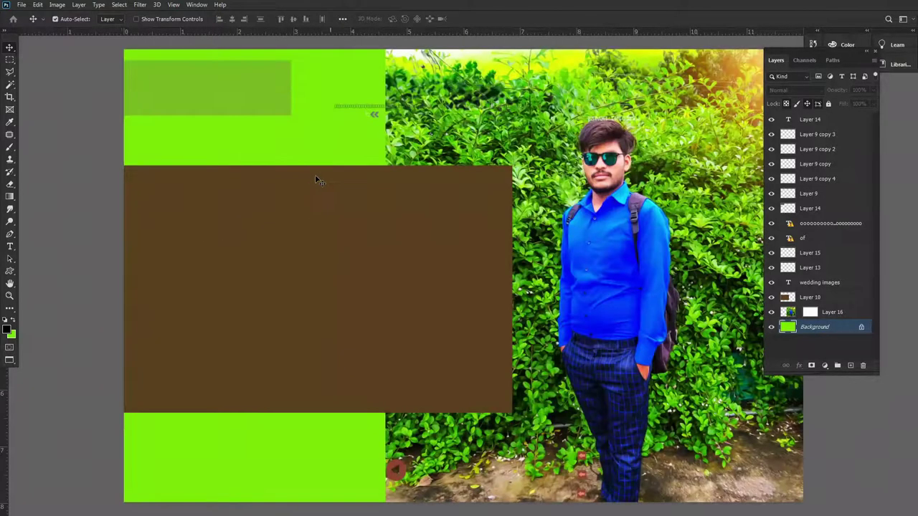
{"action": "left_click", "coordinate": [452, 154]}
{"action": "key", "text": "ctrl+minus"}
{"action": "key", "text": "ctrl+minus"}
{"action": "key", "text": "e"}
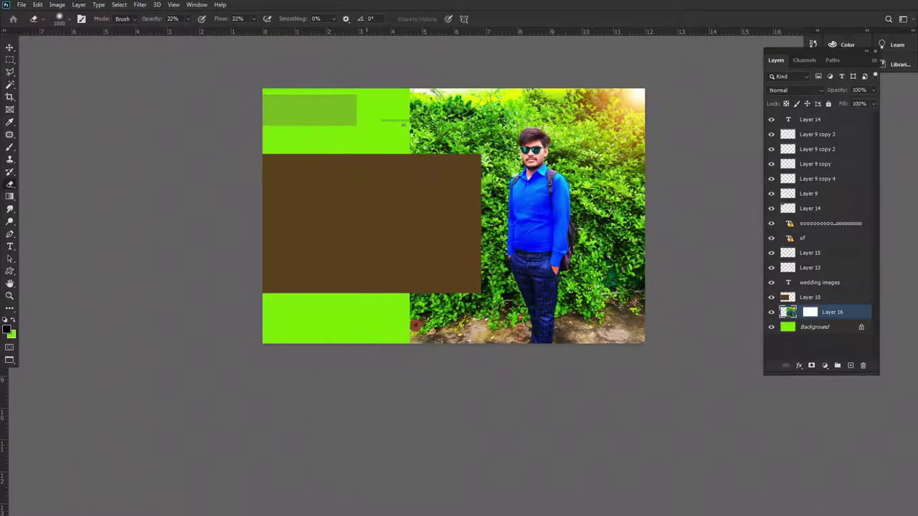
{"action": "scroll", "coordinate": [368, 181], "scroll_direction": "up", "scroll_amount": 1}
{"action": "scroll", "coordinate": [368, 181], "scroll_direction": "up", "scroll_amount": 1}
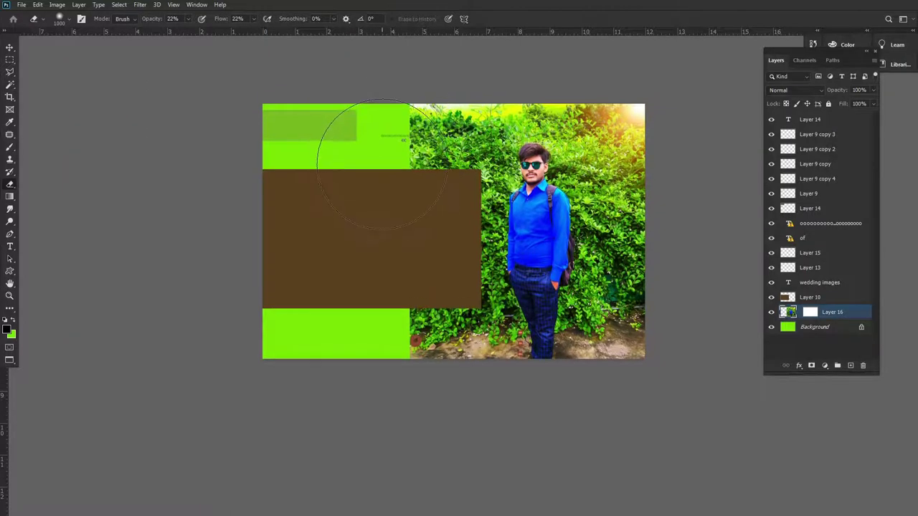
{"action": "key", "text": "Return"}
{"action": "type", "text": "00"}
{"action": "key", "text": "Return"}
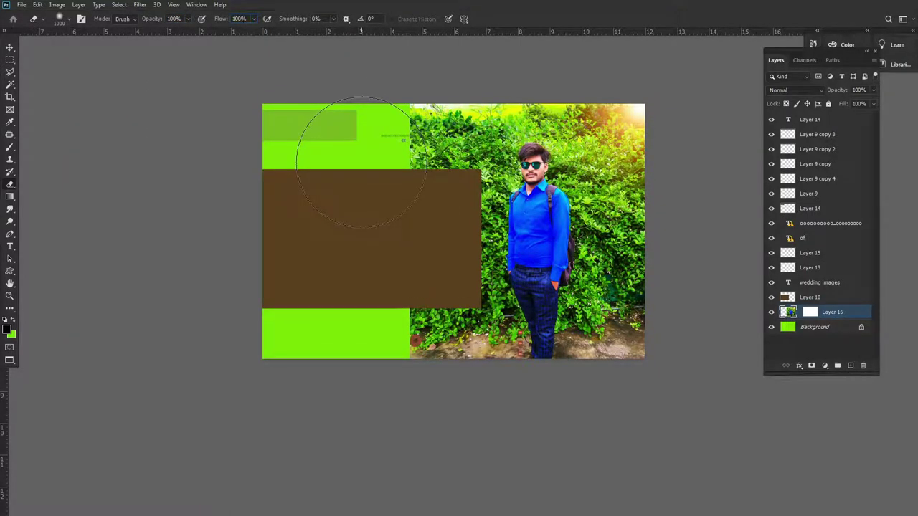
{"action": "left_click_drag", "start_coordinate": [391, 65], "coordinate": [379, 451]}
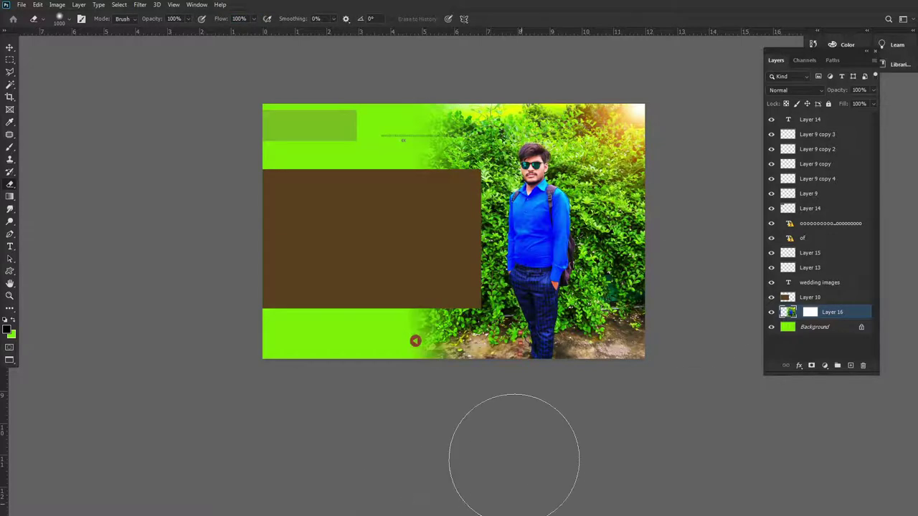
{"action": "left_click_drag", "start_coordinate": [410, 122], "coordinate": [371, 243]}
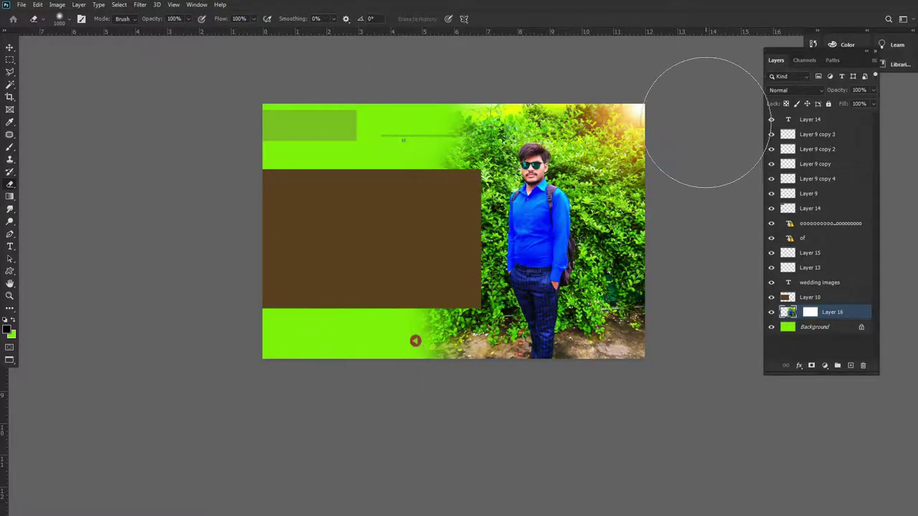
{"action": "left_click_drag", "start_coordinate": [694, 172], "coordinate": [696, 359]}
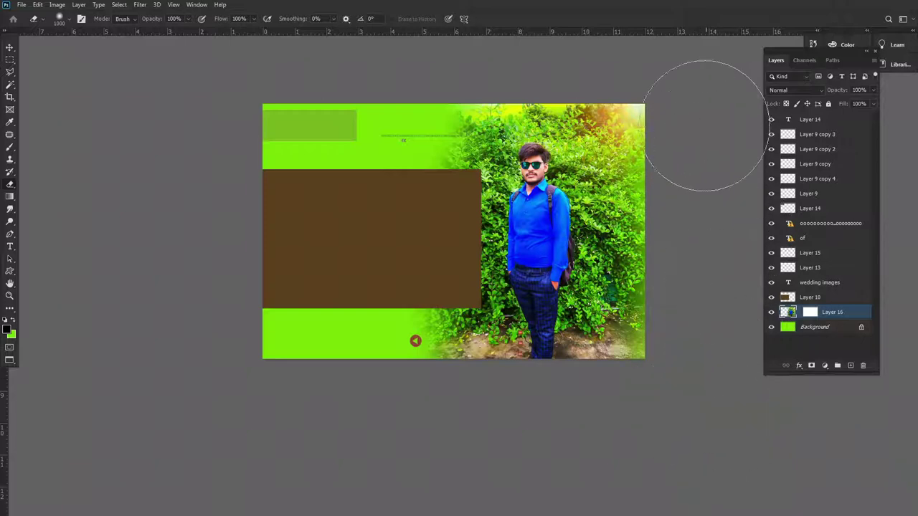
- Pick a layer under the cursor with the Move tool and undo an accidental text-line move
{"action": "key", "text": "v"}
{"action": "scroll", "coordinate": [531, 172], "scroll_direction": "up", "scroll_amount": 3}
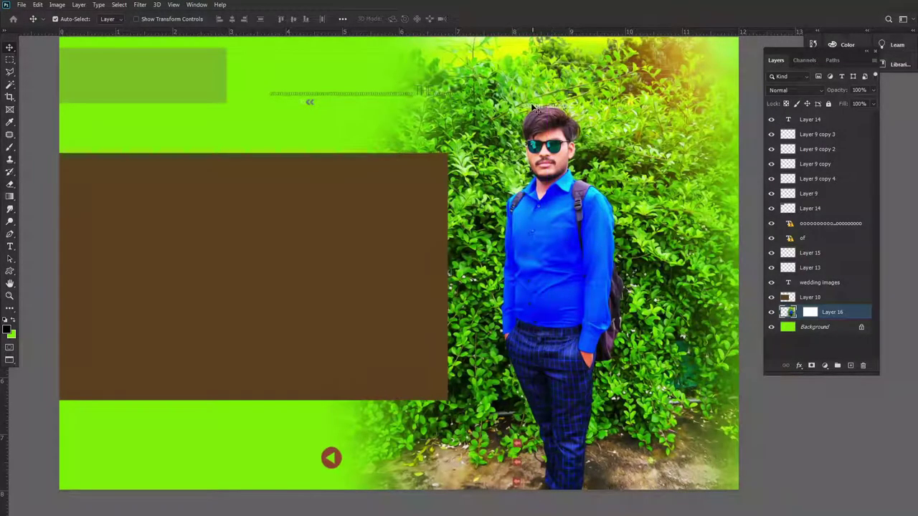
{"action": "right_click", "coordinate": [539, 114]}
{"action": "left_click", "coordinate": [565, 112]}
{"action": "scroll", "coordinate": [636, 116], "scroll_direction": "up", "scroll_amount": 2}
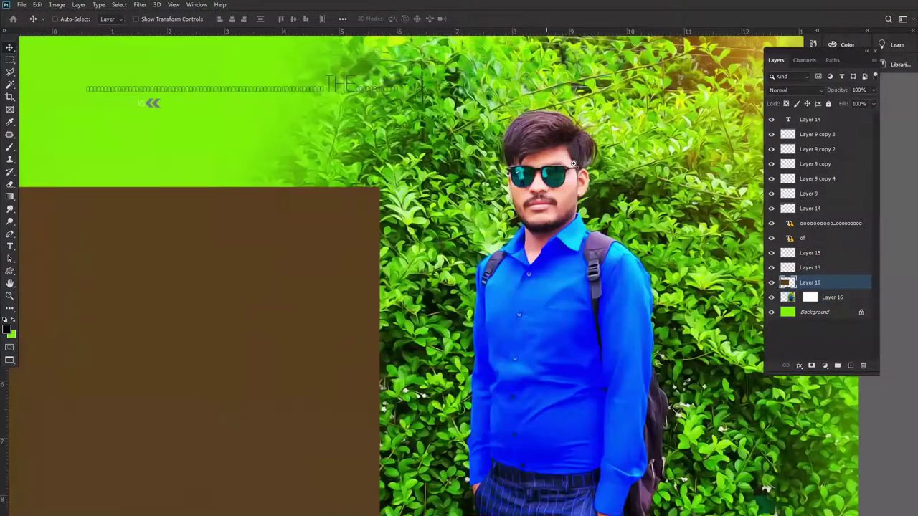
{"action": "scroll", "coordinate": [617, 179], "scroll_direction": "up", "scroll_amount": 3}
{"action": "scroll", "coordinate": [608, 201], "scroll_direction": "down", "scroll_amount": 5}
{"action": "mouse_move", "coordinate": [352, 76]}
{"action": "left_mouse_down"}
{"action": "mouse_move", "coordinate": [400, 147]}
{"action": "mouse_move", "coordinate": [208, 165]}
{"action": "left_mouse_up"}
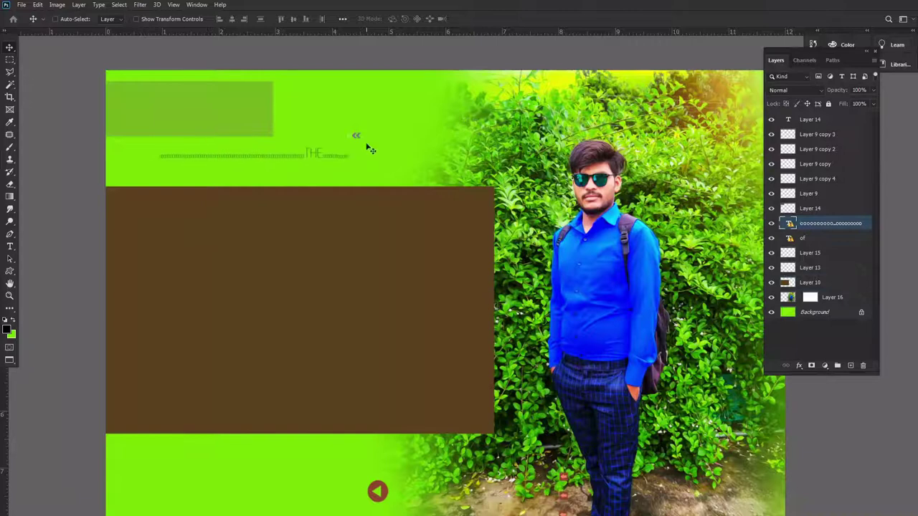
{"action": "key", "text": "ctrl+z"}
- Move the double-arrow graphic (Layer 13) down-left and fit the whole page in view
{"action": "scroll", "coordinate": [347, 133], "scroll_direction": "up", "scroll_amount": 3}
{"action": "right_click", "coordinate": [390, 158]}
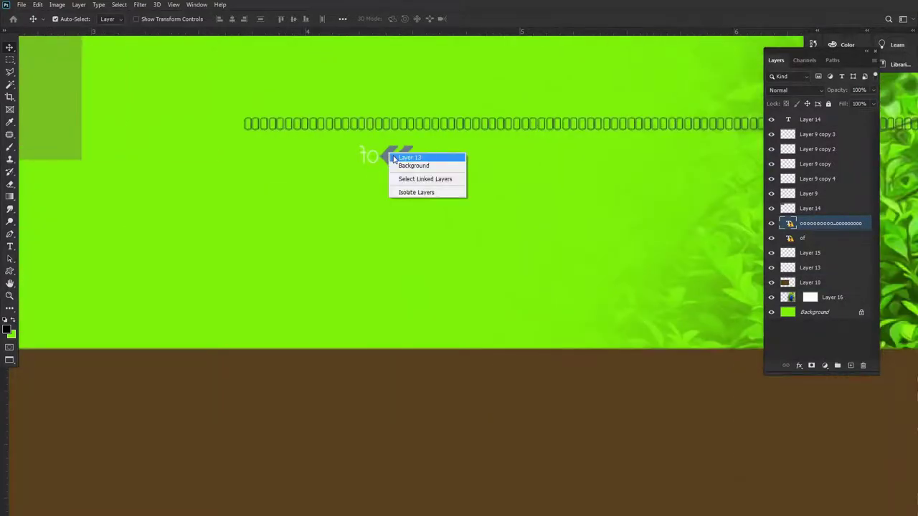
{"action": "left_click", "coordinate": [412, 162]}
{"action": "left_click_drag", "start_coordinate": [390, 159], "coordinate": [230, 214]}
{"action": "key", "text": "ctrl+0"}
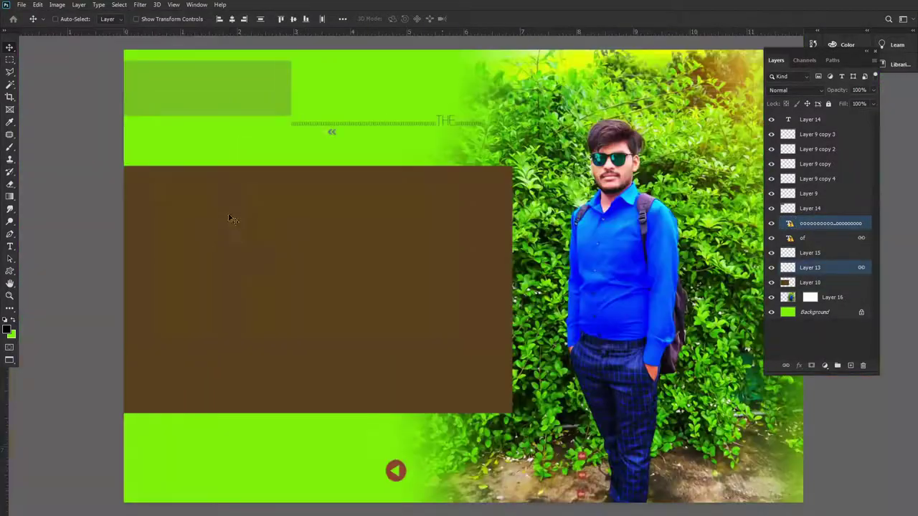
- Try shifting the text line left and down, then undo that move
{"action": "key", "text": "ctrl+t"}
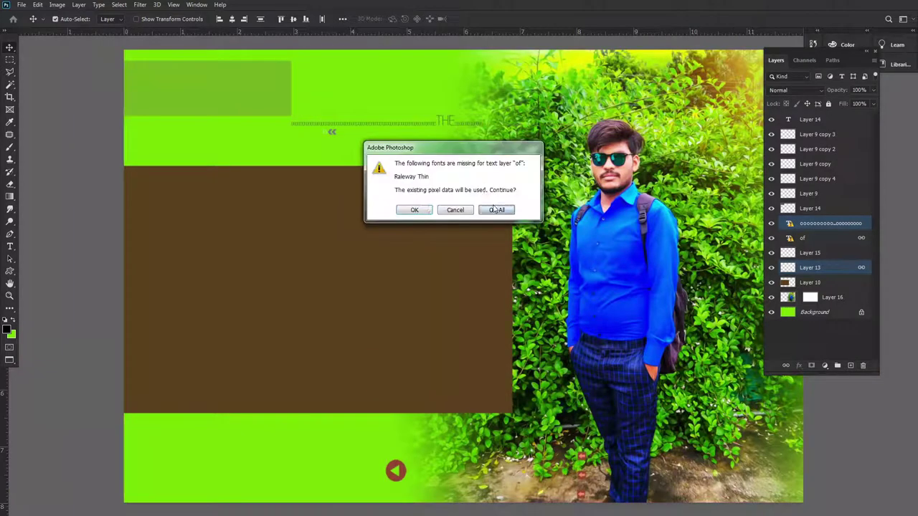
{"action": "key", "text": "Return"}
{"action": "left_click_drag", "start_coordinate": [433, 131], "coordinate": [297, 143]}
{"action": "key", "text": "Return"}
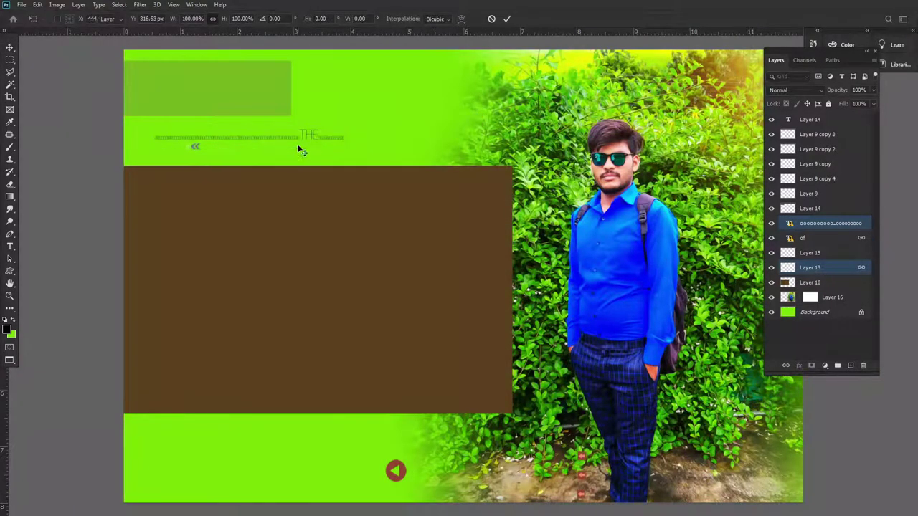
{"action": "left_click", "coordinate": [375, 461]}
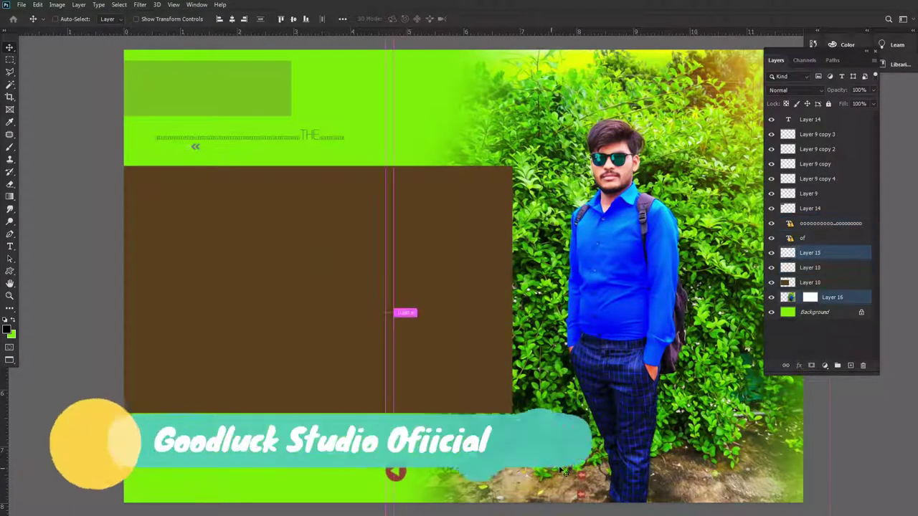
{"action": "key", "text": "ctrl+z"}
- Select Layer 9 and its copies and drag the small red icons to the lower left
{"action": "left_click", "coordinate": [584, 480]}
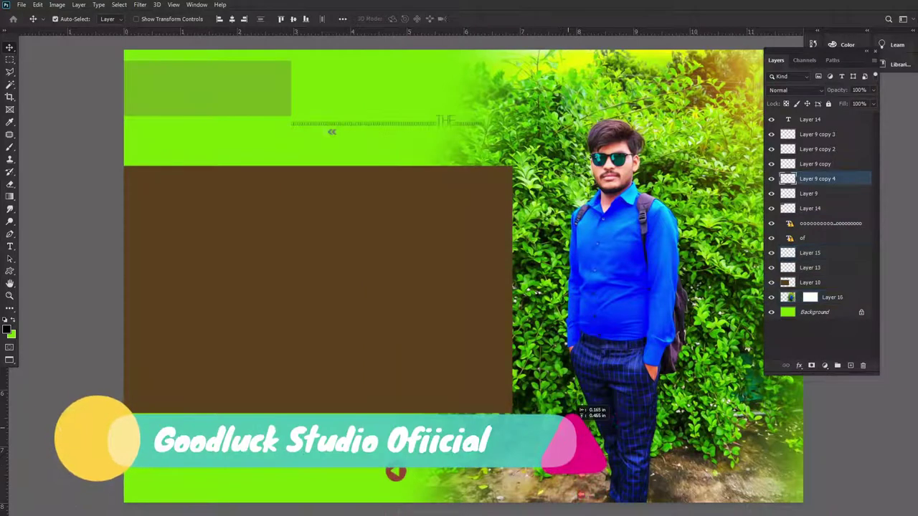
{"action": "left_click", "coordinate": [583, 475]}
{"action": "left_click", "coordinate": [584, 463], "text": "shift"}
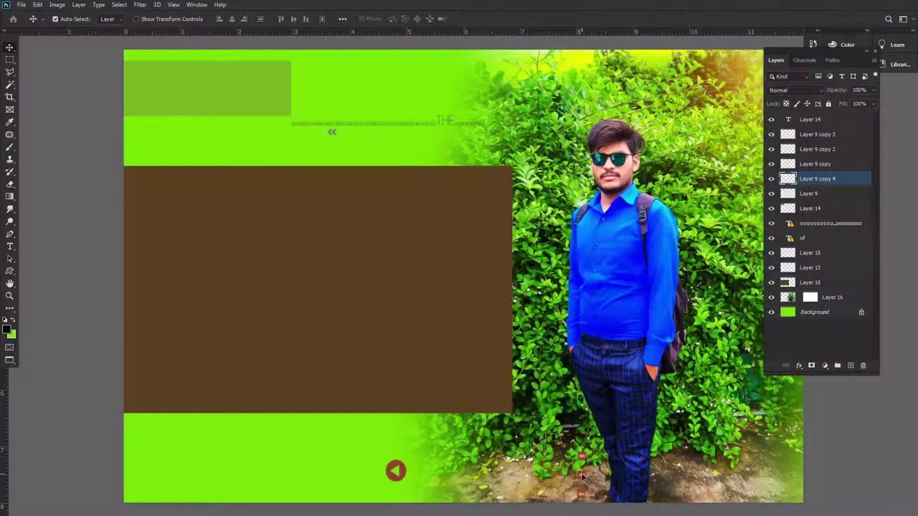
{"action": "left_click", "coordinate": [586, 498], "text": "shift"}
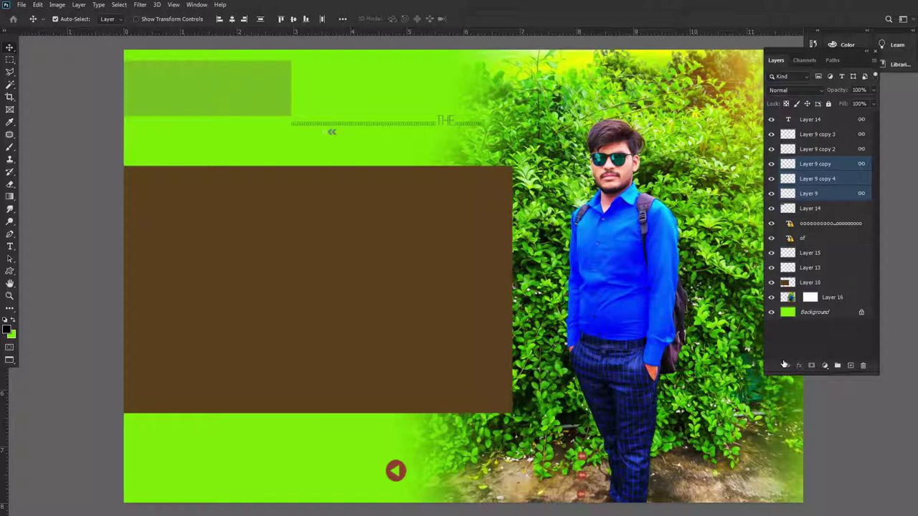
{"action": "left_click_drag", "start_coordinate": [584, 460], "coordinate": [236, 453]}
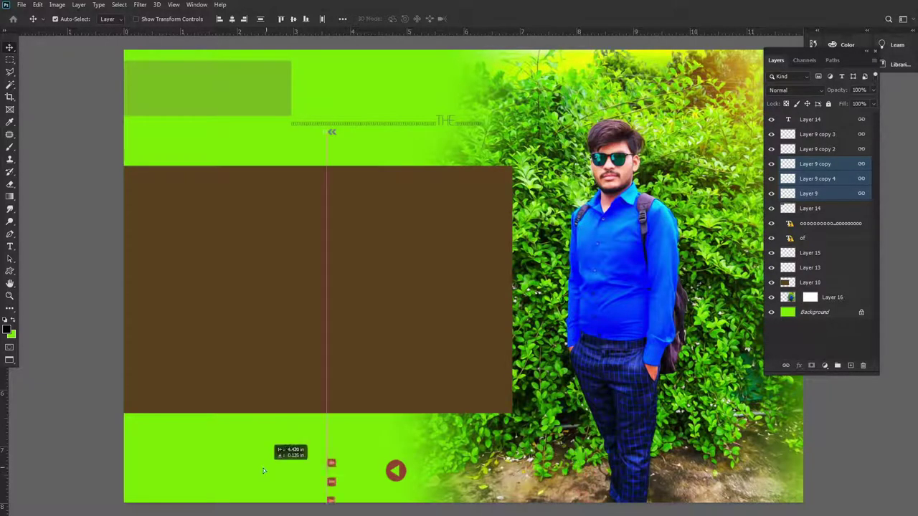
- Flip the small red icons horizontally and nudge them further left
{"action": "key", "text": "ctrl+t"}
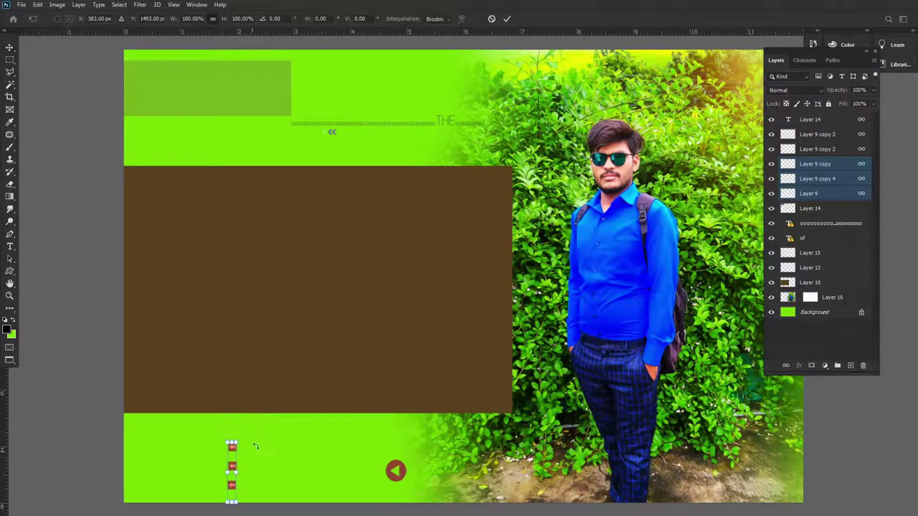
{"action": "right_click", "coordinate": [233, 465]}
{"action": "left_click", "coordinate": [244, 448]}
{"action": "left_click_drag", "start_coordinate": [232, 453], "coordinate": [176, 435]}
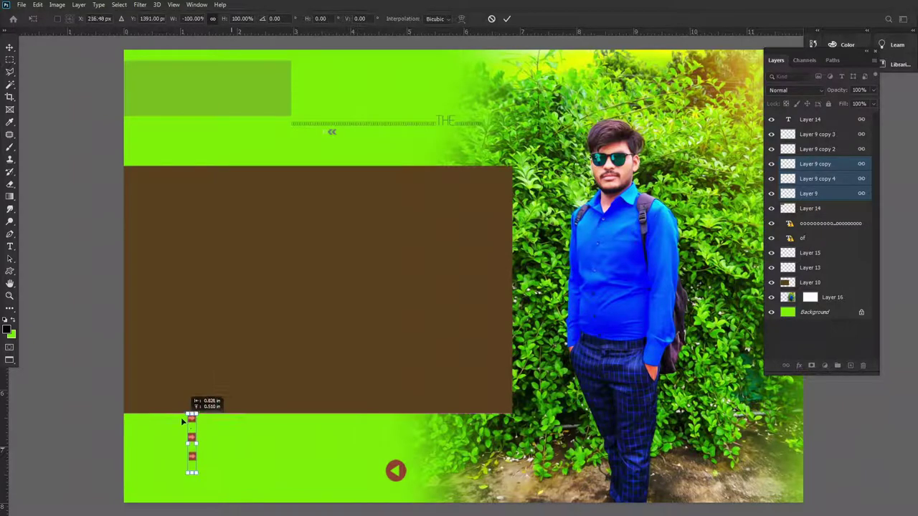
{"action": "key", "text": "Return"}
- Select the round arrow icon (Layer 15) and scale it up to 175%
{"action": "left_click_drag", "start_coordinate": [398, 464], "coordinate": [267, 467]}
{"action": "mouse_move", "coordinate": [405, 476]}
{"action": "left_mouse_down"}
{"action": "mouse_move", "coordinate": [395, 481]}
{"action": "mouse_move", "coordinate": [338, 463]}
{"action": "mouse_move", "coordinate": [410, 470]}
{"action": "left_mouse_up"}
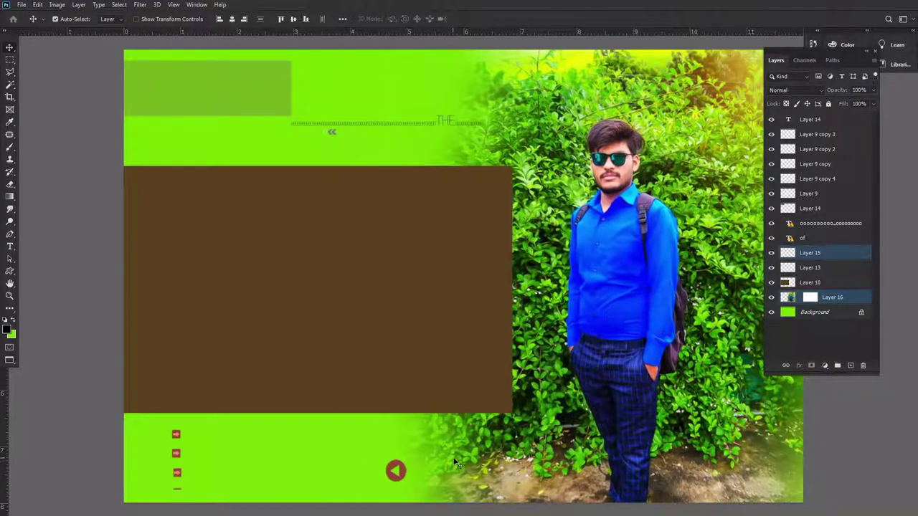
{"action": "right_click", "coordinate": [385, 472]}
{"action": "right_click", "coordinate": [396, 471]}
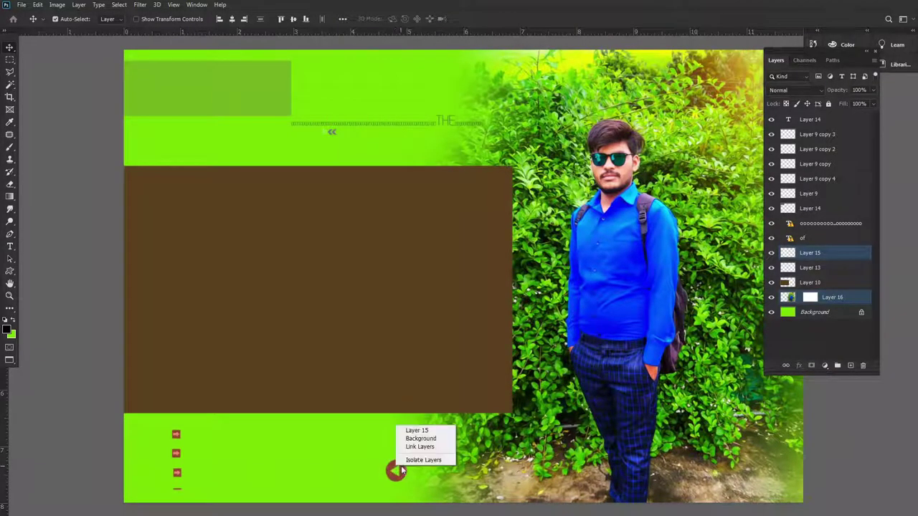
{"action": "left_click", "coordinate": [415, 431]}
{"action": "key", "text": "ctrl+t"}
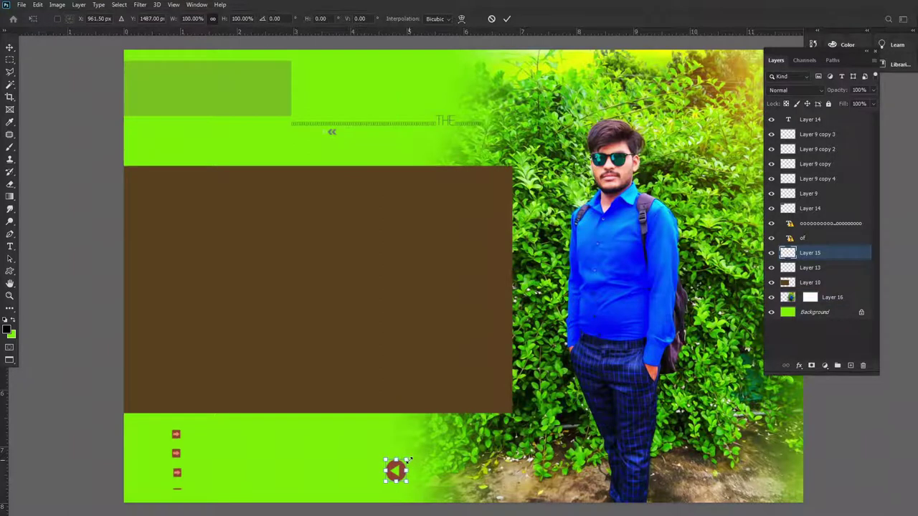
{"action": "mouse_move", "coordinate": [406, 461]}
{"action": "left_mouse_down"}
{"action": "mouse_move", "coordinate": [422, 446]}
{"action": "mouse_move", "coordinate": [296, 467]}
{"action": "left_mouse_up"}
- Commit the enlarged arrow, then drag photo 20190810_095908 from the 0001 folder onto Photoshop
{"action": "key", "text": "Return"}
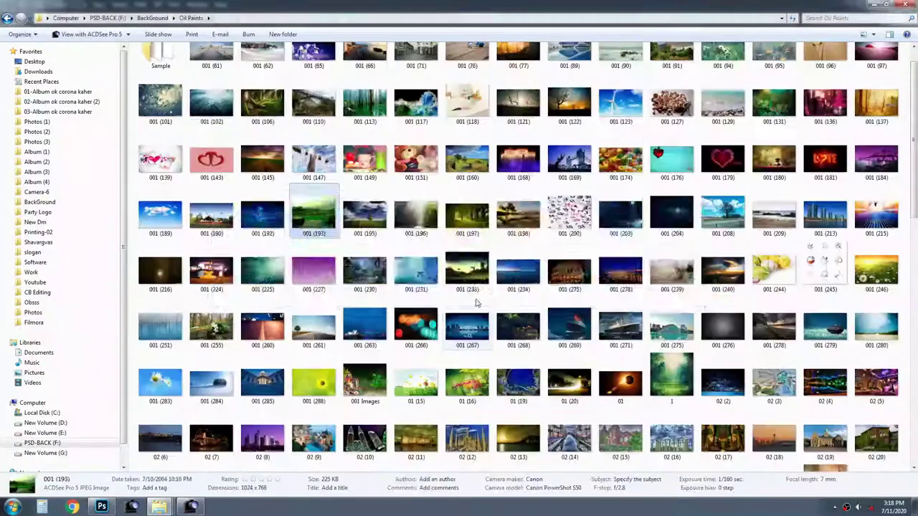
{"action": "key", "text": "alt+Tab"}
{"action": "left_click", "coordinate": [192, 149]}
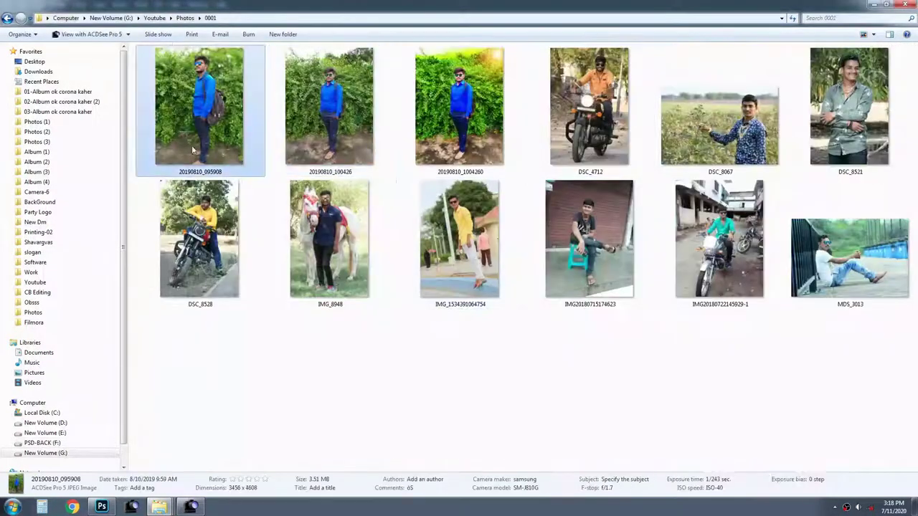
{"action": "mouse_move", "coordinate": [192, 149]}
{"action": "left_mouse_down"}
{"action": "mouse_move", "coordinate": [459, 8]}
{"action": "mouse_move", "coordinate": [507, 165]}
{"action": "left_mouse_up"}
- Duplicate the new portrait's Background into Layer 1
{"action": "scroll", "coordinate": [492, 163], "scroll_direction": "up", "scroll_amount": 3}
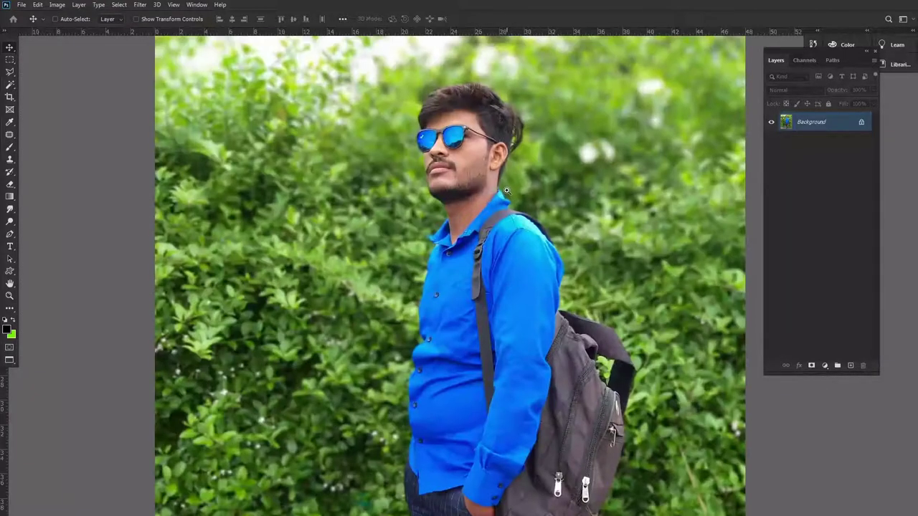
{"action": "scroll", "coordinate": [508, 195], "scroll_direction": "down", "scroll_amount": 2}
{"action": "key", "text": "o"}
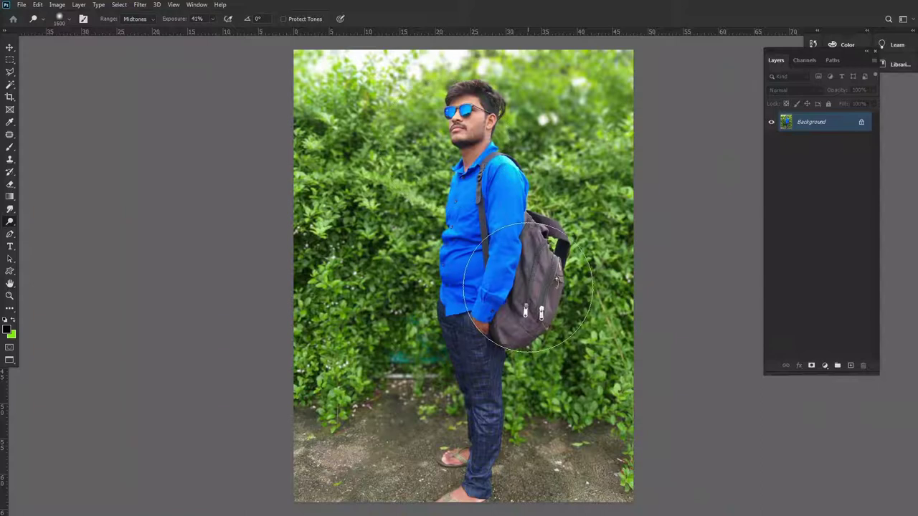
{"action": "scroll", "coordinate": [440, 118], "scroll_direction": "up", "scroll_amount": 2}
{"action": "key", "text": "v"}
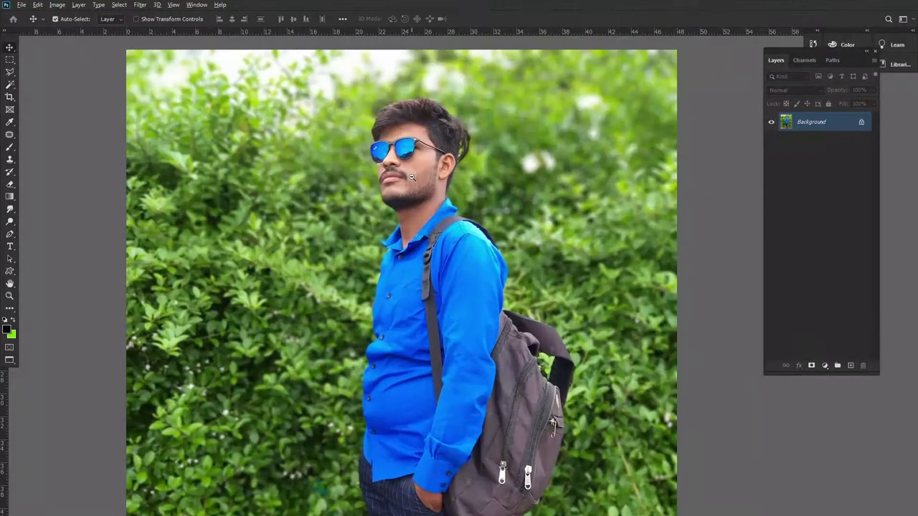
{"action": "scroll", "coordinate": [429, 179], "scroll_direction": "down", "scroll_amount": 2}
{"action": "key", "text": "ctrl+j"}
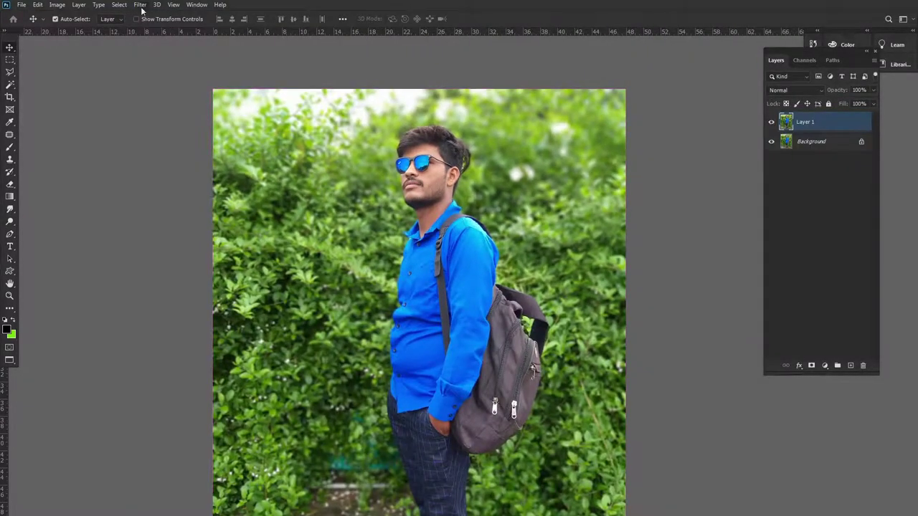
- Try the HDR Efex Pro 2 filter, dismiss its error, and launch another Nik Collection filter
{"action": "left_click", "coordinate": [139, 8]}
{"action": "mouse_move", "coordinate": [157, 218]}
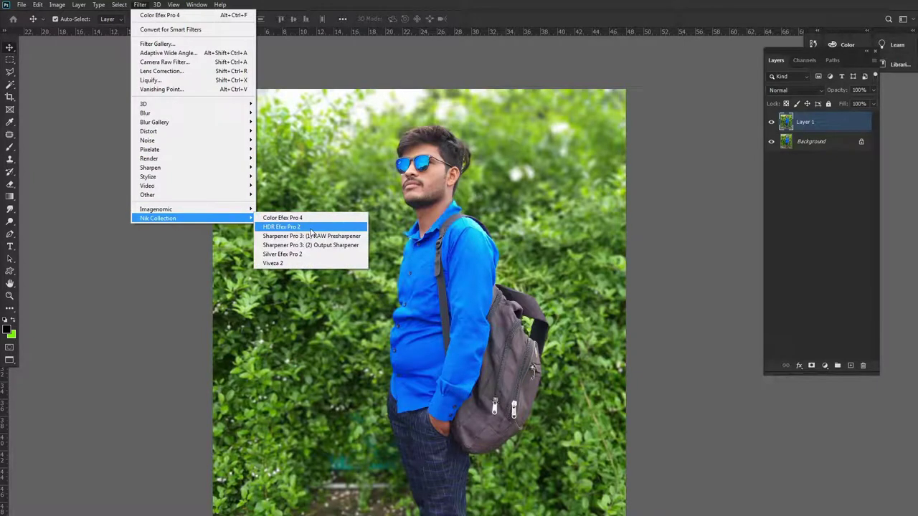
{"action": "left_click", "coordinate": [312, 228]}
{"action": "left_click", "coordinate": [452, 188]}
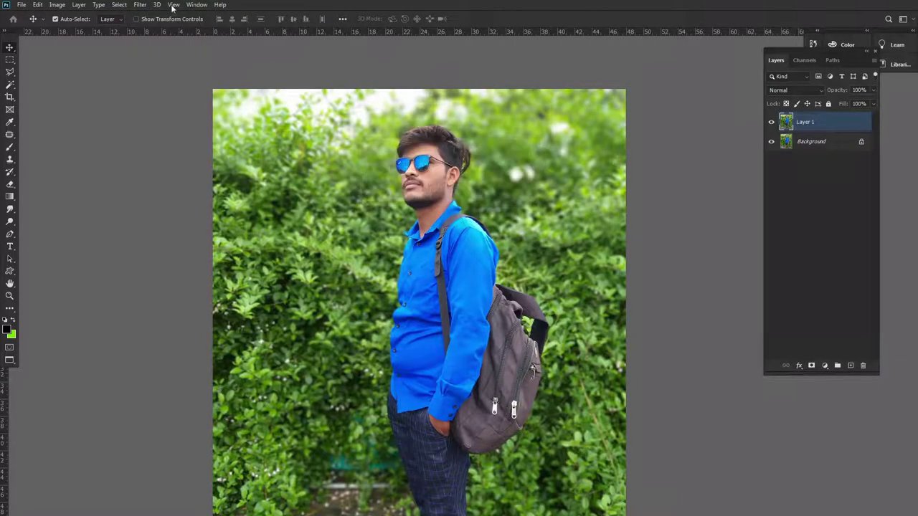
{"action": "left_click", "coordinate": [156, 6]}
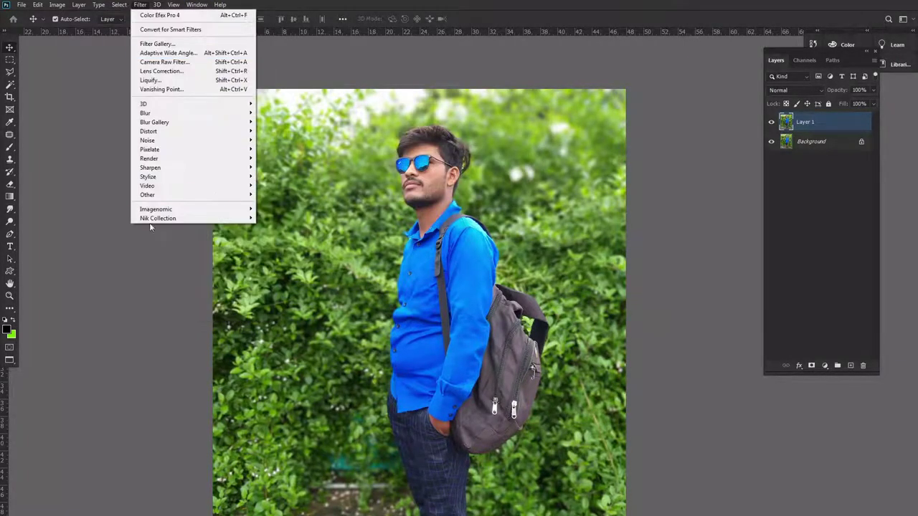
{"action": "mouse_move", "coordinate": [158, 218]}
{"action": "left_click", "coordinate": [299, 256]}
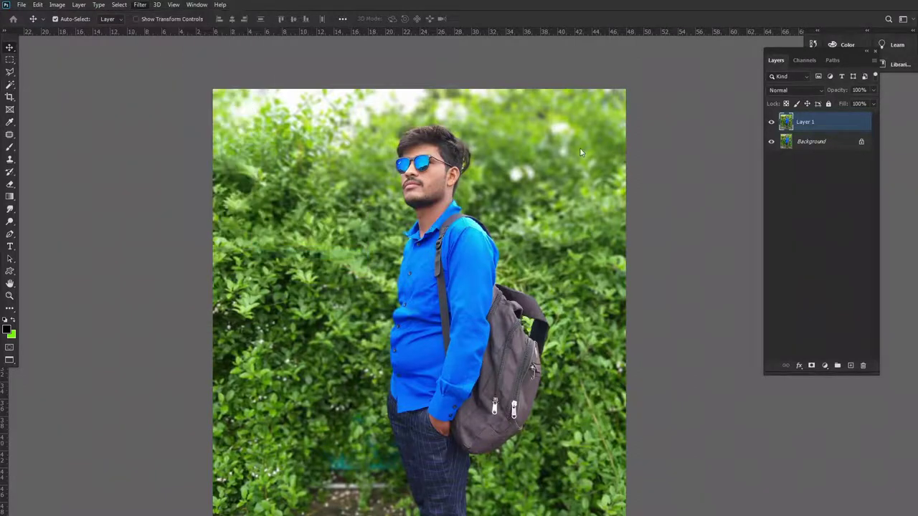
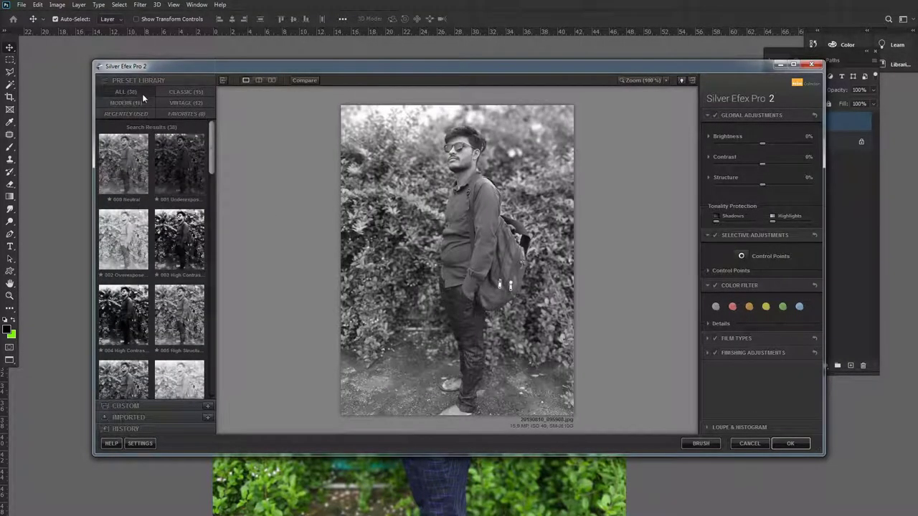
- Filter to the Classic presets and preview 019 Fine Art Process and 018
{"action": "left_click", "coordinate": [183, 91]}
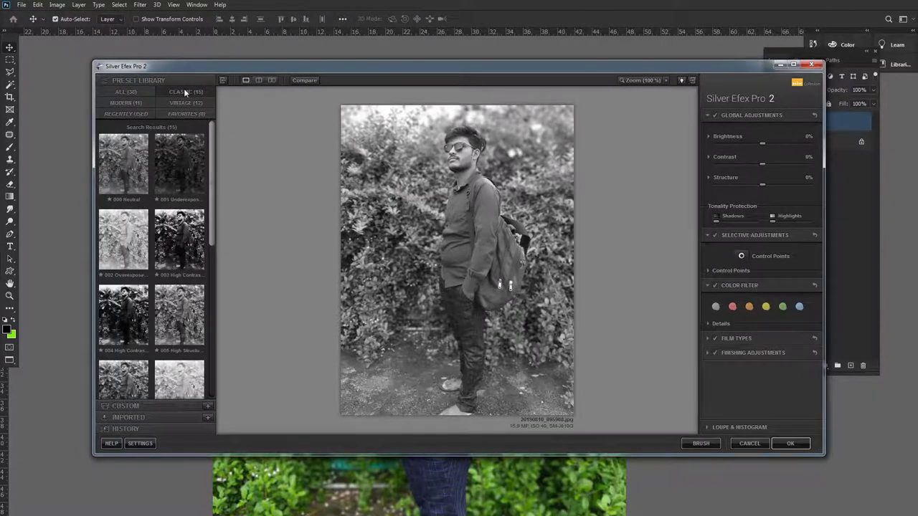
{"action": "scroll", "coordinate": [161, 195], "scroll_direction": "down", "scroll_amount": 3}
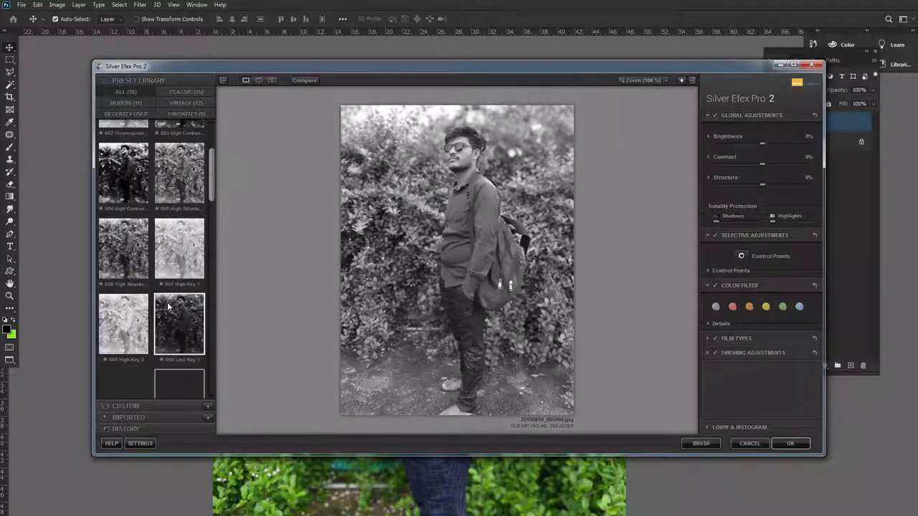
{"action": "scroll", "coordinate": [170, 311], "scroll_direction": "down", "scroll_amount": 2}
{"action": "scroll", "coordinate": [170, 312], "scroll_direction": "down", "scroll_amount": 3}
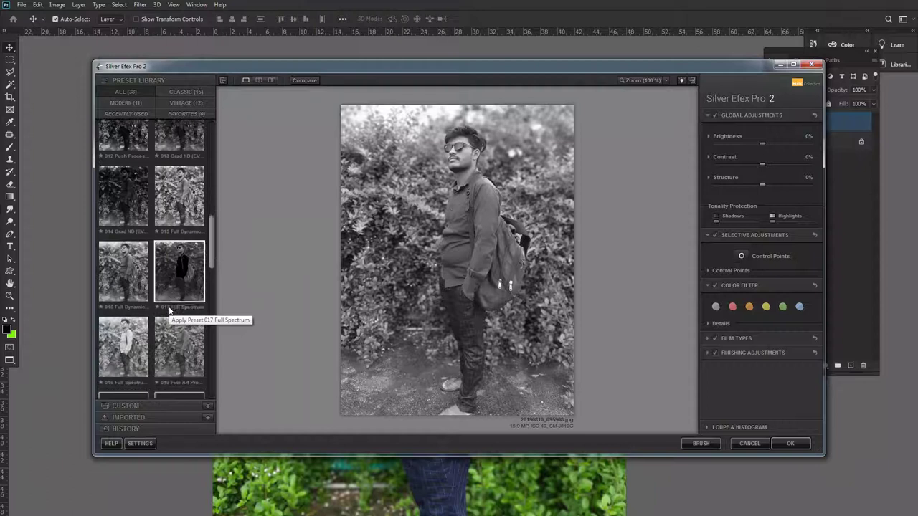
{"action": "left_click", "coordinate": [179, 297]}
{"action": "left_click", "coordinate": [124, 333]}
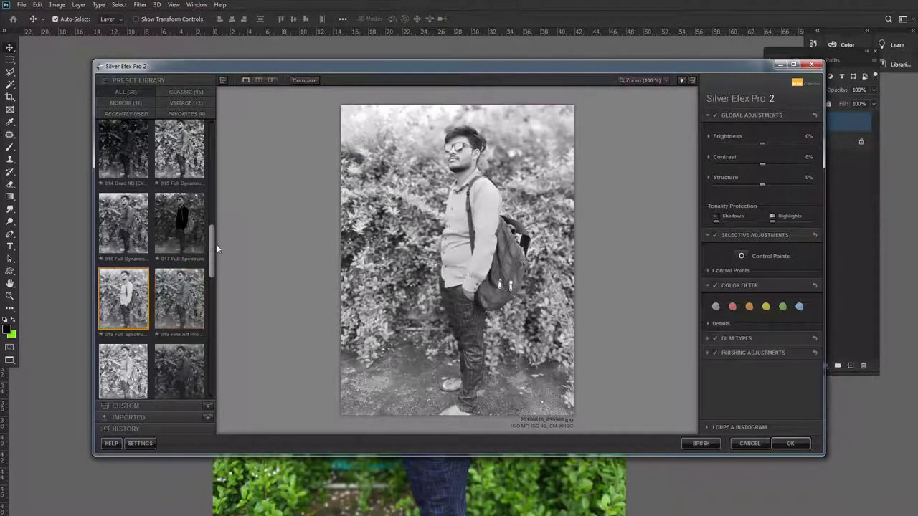
{"action": "left_click_drag", "start_coordinate": [212, 249], "coordinate": [227, 125]}
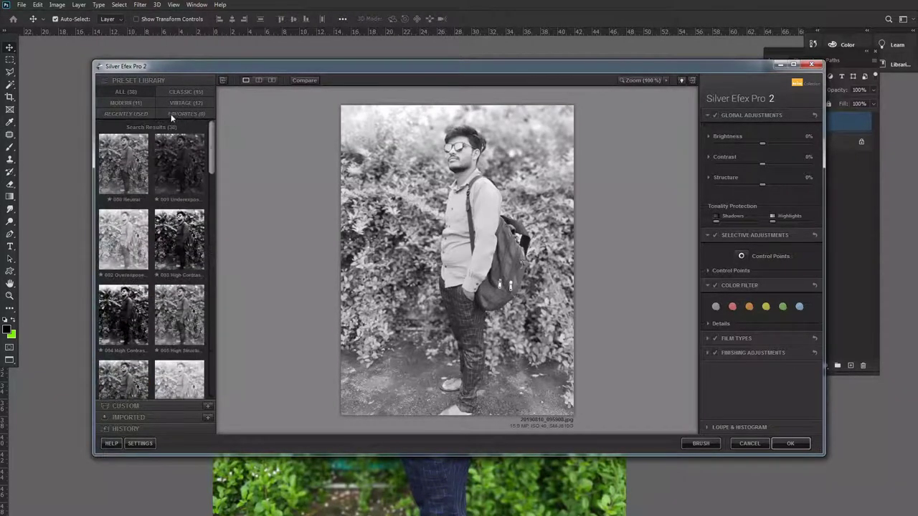
- Switch between the Modern and all 38 presets, hiding and restoring the preset library
{"action": "left_click", "coordinate": [127, 104]}
{"action": "left_click", "coordinate": [127, 92]}
{"action": "left_click", "coordinate": [103, 80]}
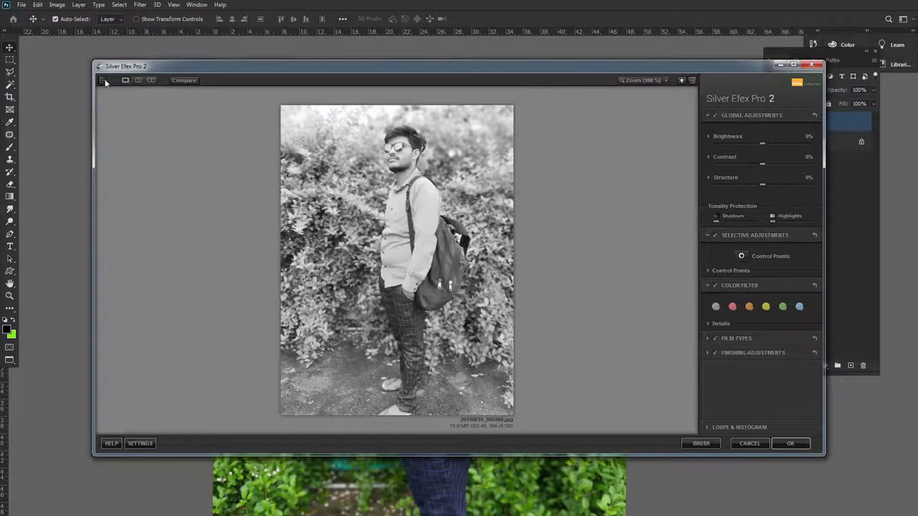
{"action": "left_click", "coordinate": [103, 80]}
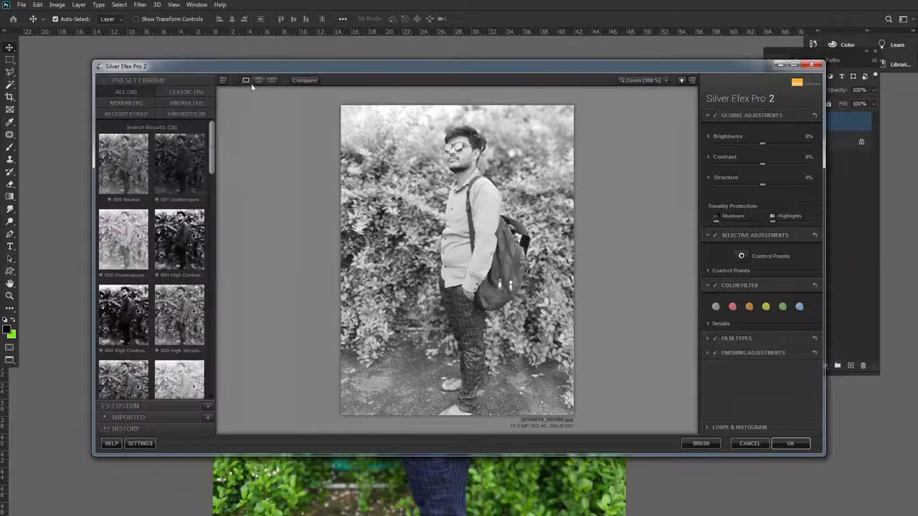
- Compare the preview with the original and try red and orange colour filters
{"action": "left_click", "coordinate": [316, 79]}
{"action": "left_click", "coordinate": [316, 79]}
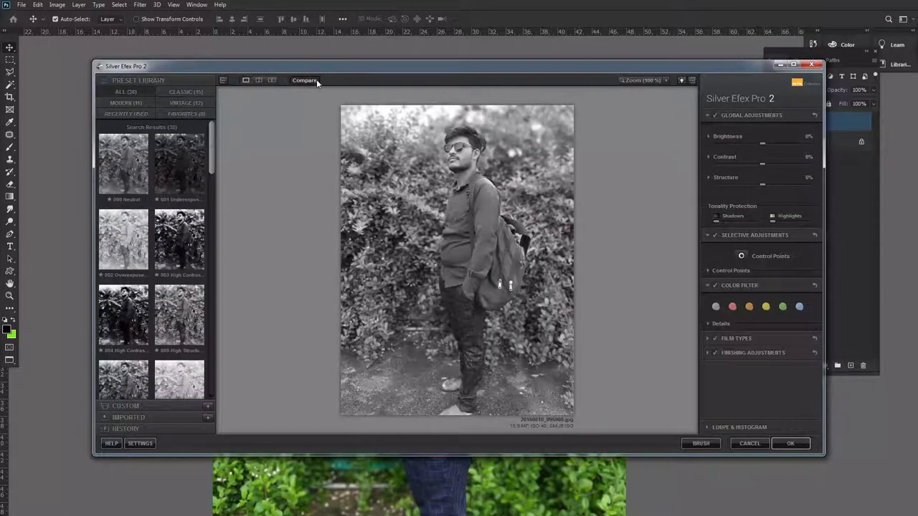
{"action": "left_click", "coordinate": [316, 78]}
{"action": "left_click", "coordinate": [731, 307]}
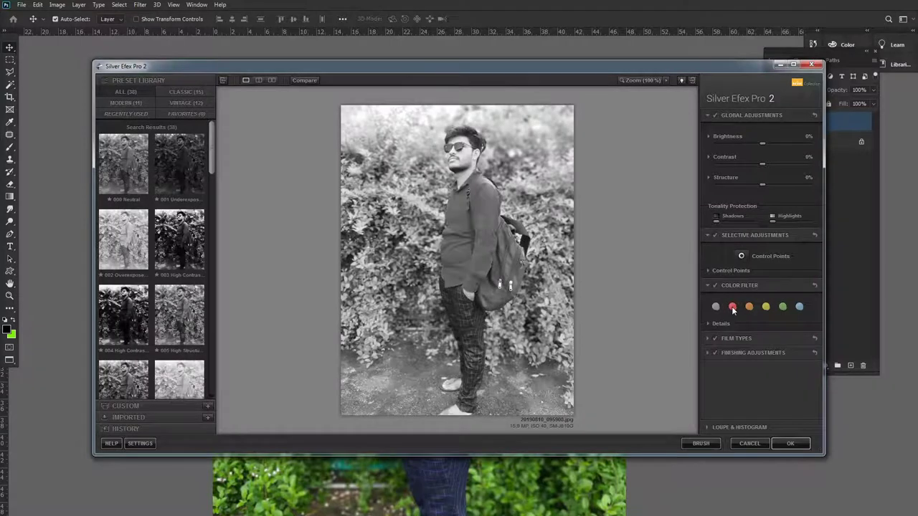
{"action": "left_click", "coordinate": [748, 308]}
{"action": "left_click", "coordinate": [782, 308]}
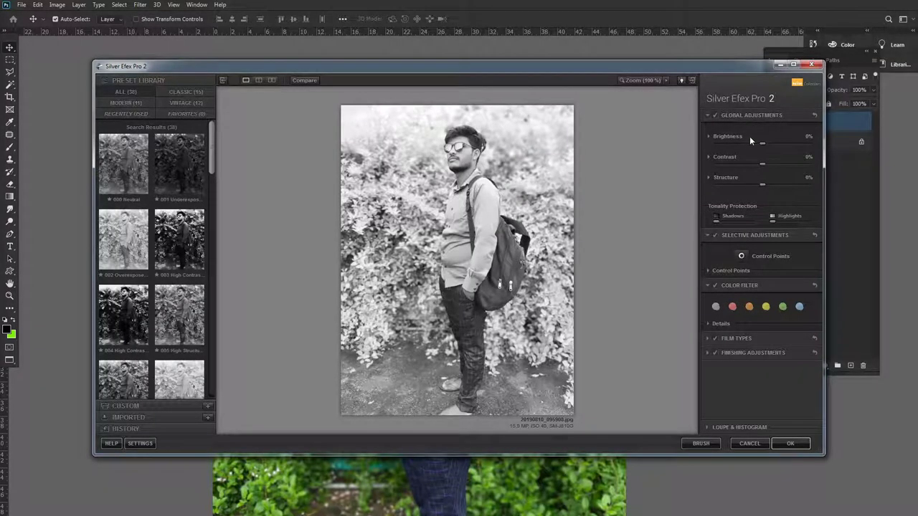
- Reapply the Neutral preset, then close Silver Efex Pro without applying it
{"action": "left_click", "coordinate": [771, 116]}
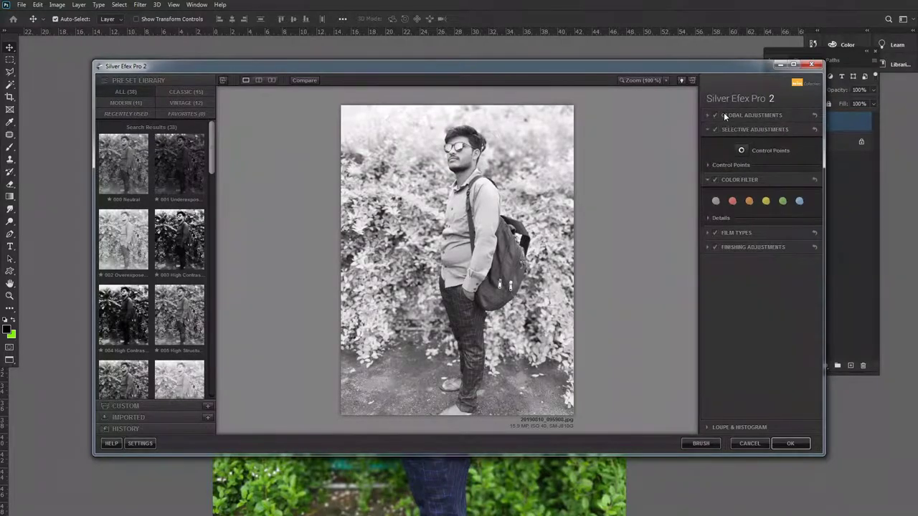
{"action": "left_click", "coordinate": [124, 163]}
{"action": "left_click", "coordinate": [127, 114]}
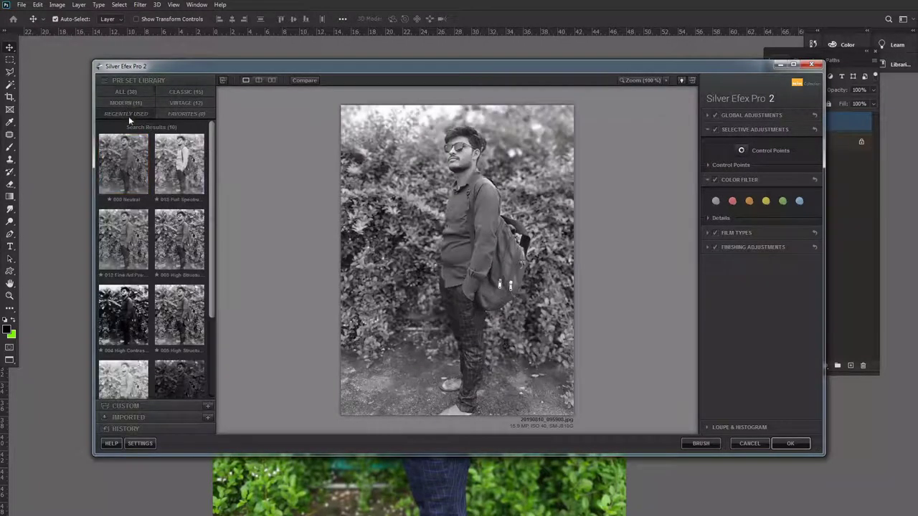
{"action": "left_click", "coordinate": [816, 65]}
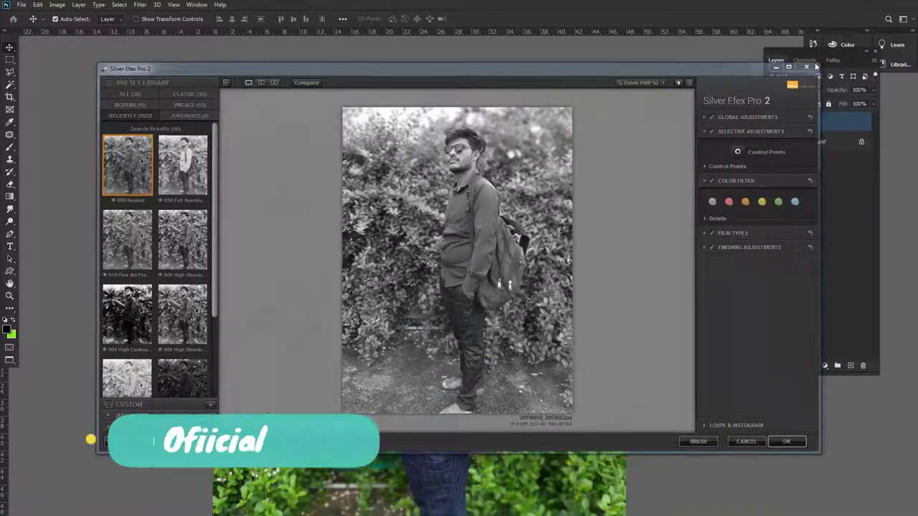
{"action": "left_click", "coordinate": [140, 4]}
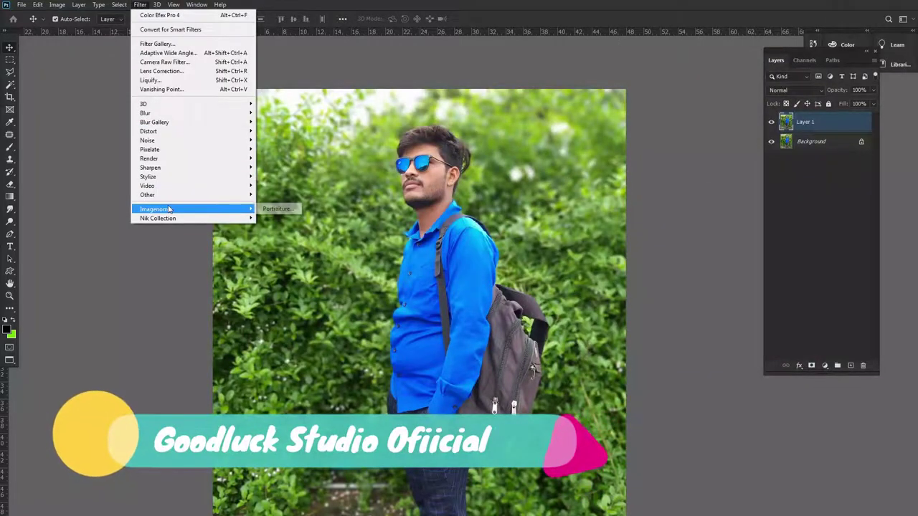
{"action": "left_click", "coordinate": [141, 5]}
{"action": "left_click", "coordinate": [143, 4]}
{"action": "mouse_move", "coordinate": [158, 218]}
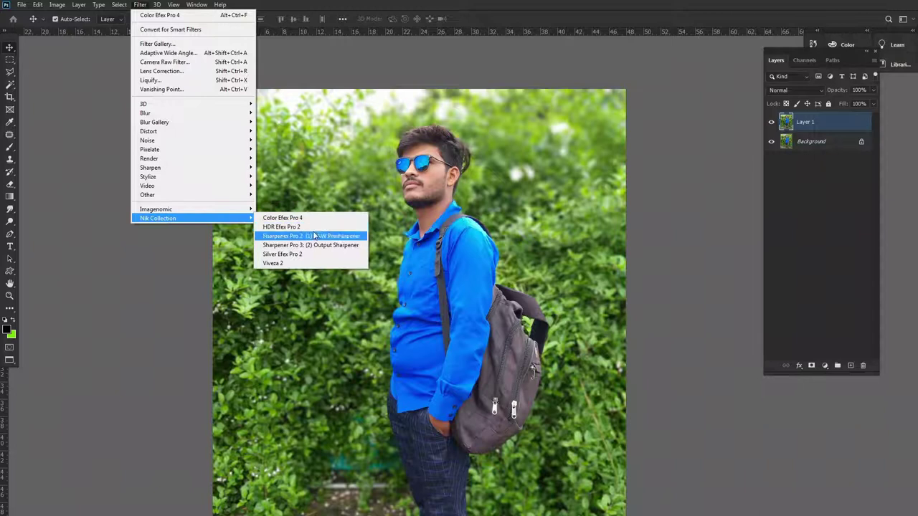
{"action": "left_click", "coordinate": [310, 263]}
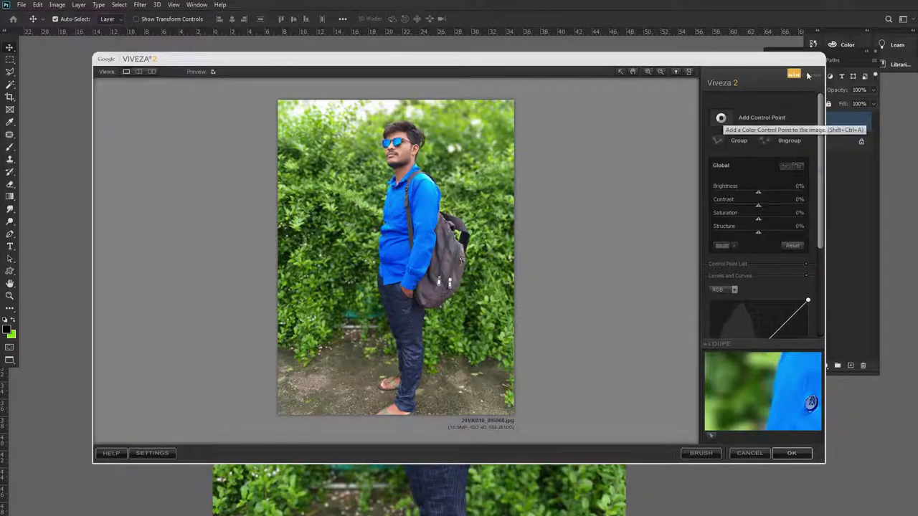
{"action": "left_click", "coordinate": [749, 454]}
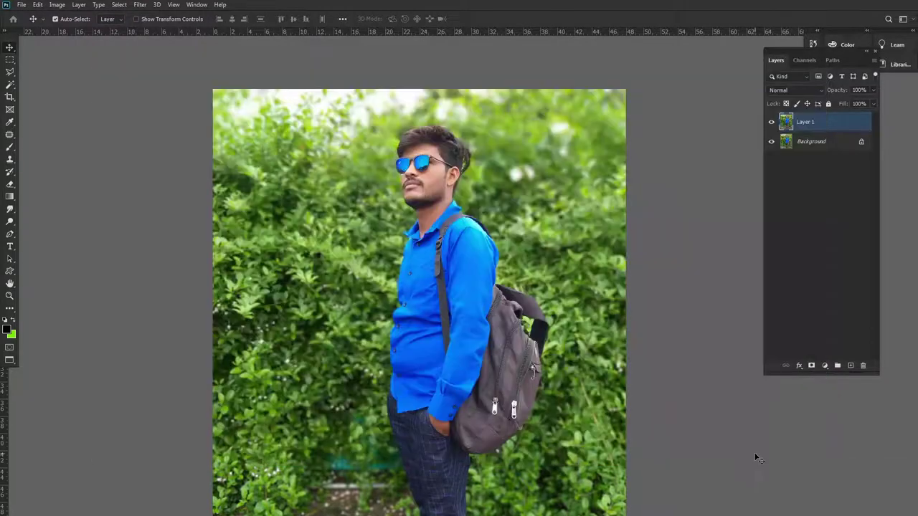
{"action": "left_click", "coordinate": [140, 5]}
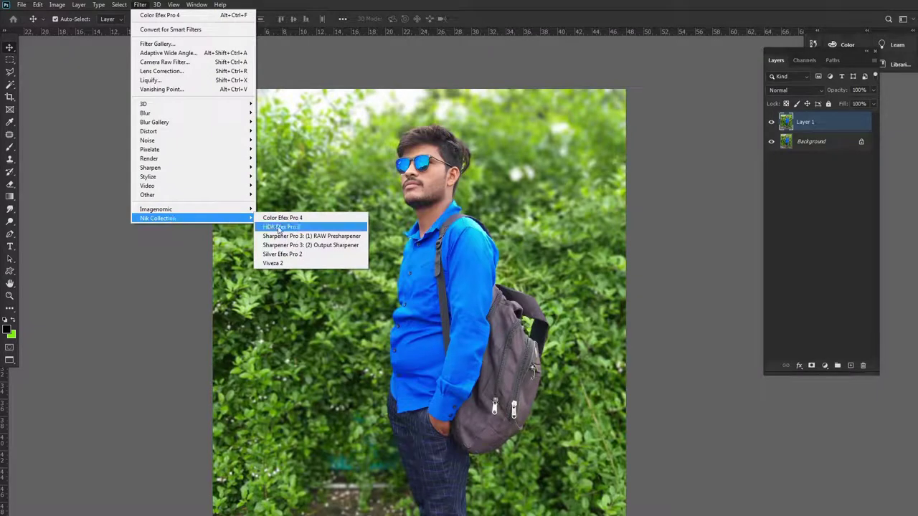
- Launch Color Efex Pro 4 and preview Dark Contrasts, Dynamic Skin Softener and Film Efex: Faded
{"action": "left_click", "coordinate": [283, 217]}
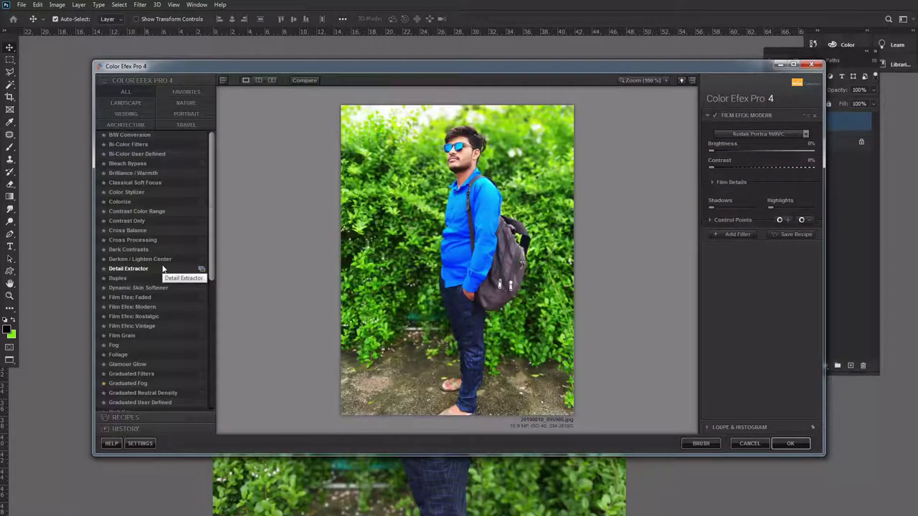
{"action": "left_click", "coordinate": [153, 249]}
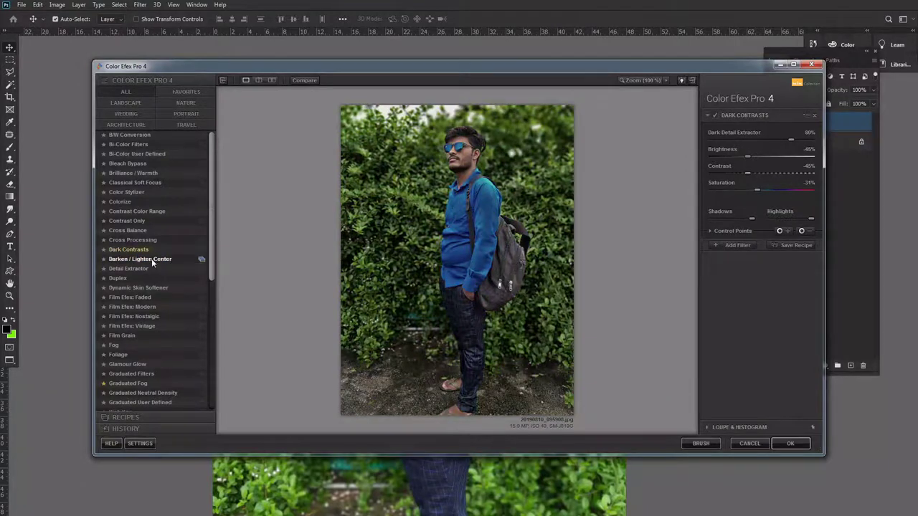
{"action": "left_click", "coordinate": [143, 277]}
{"action": "left_click", "coordinate": [144, 289]}
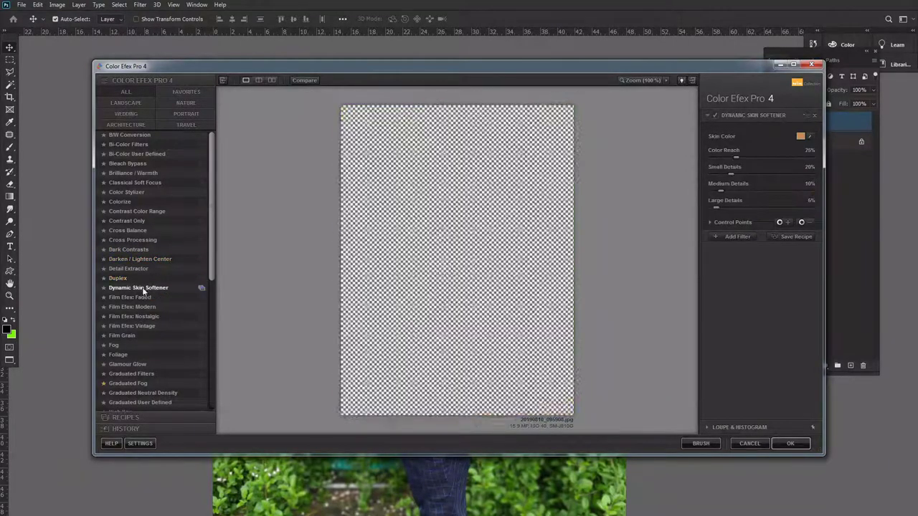
{"action": "left_click", "coordinate": [141, 298]}
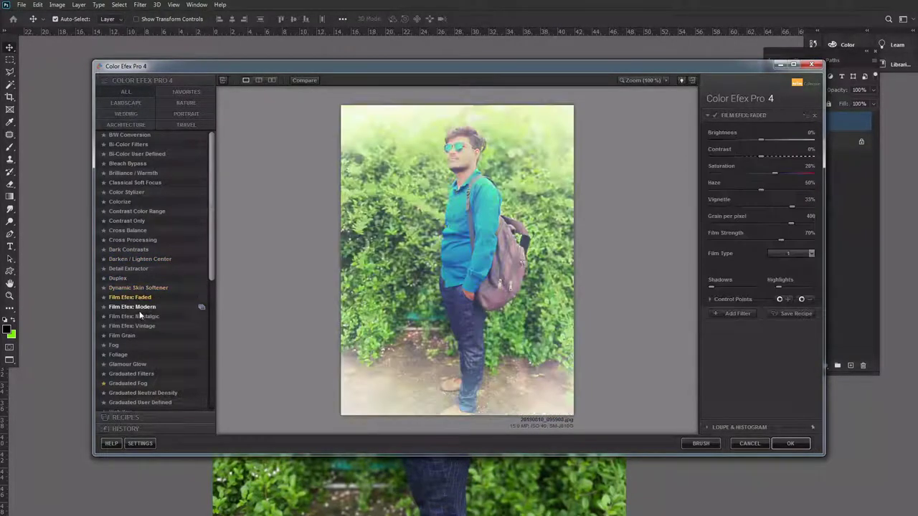
- Compare Film Efex: Modern with Nostalgic and apply Modern to the photo
{"action": "left_click", "coordinate": [140, 311]}
{"action": "left_click", "coordinate": [140, 316]}
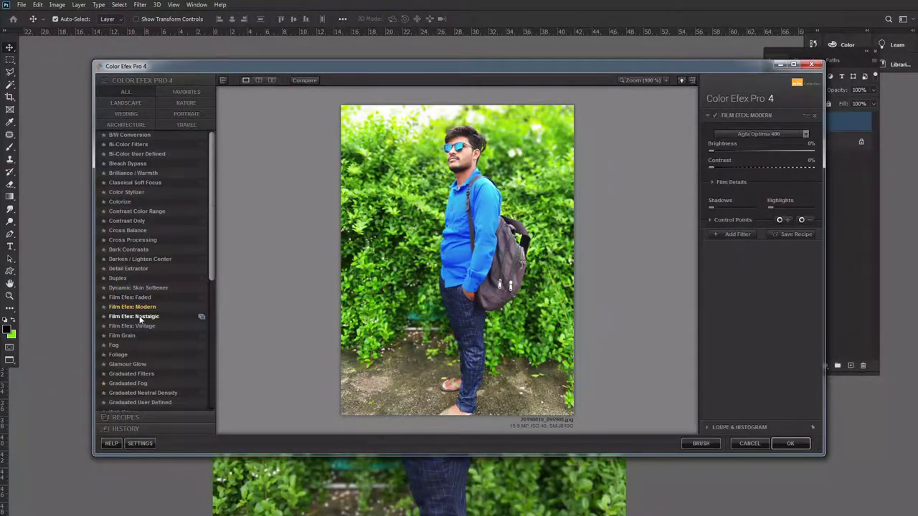
{"action": "left_click", "coordinate": [140, 307]}
{"action": "left_click", "coordinate": [789, 443]}
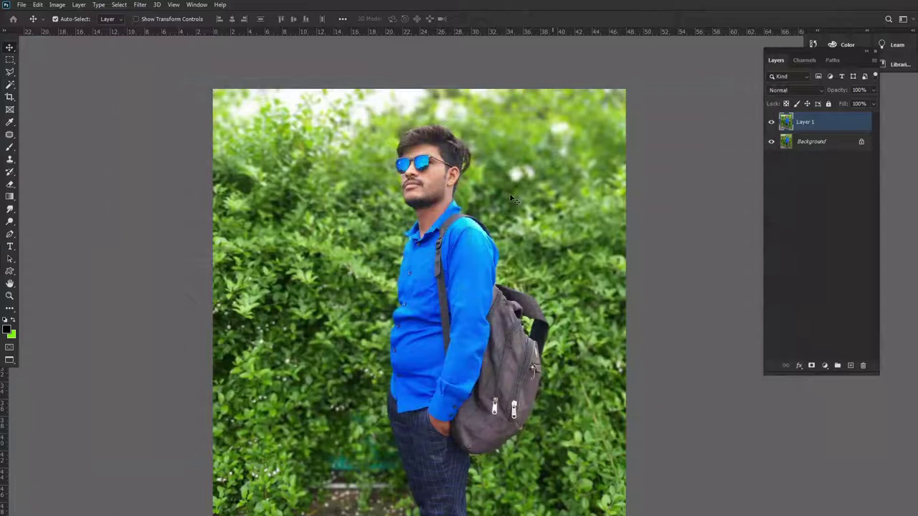
- Open the filter list and dismiss it without choosing anything
{"action": "scroll", "coordinate": [482, 152], "scroll_direction": "up", "scroll_amount": 1}
{"action": "left_click", "coordinate": [140, 4]}
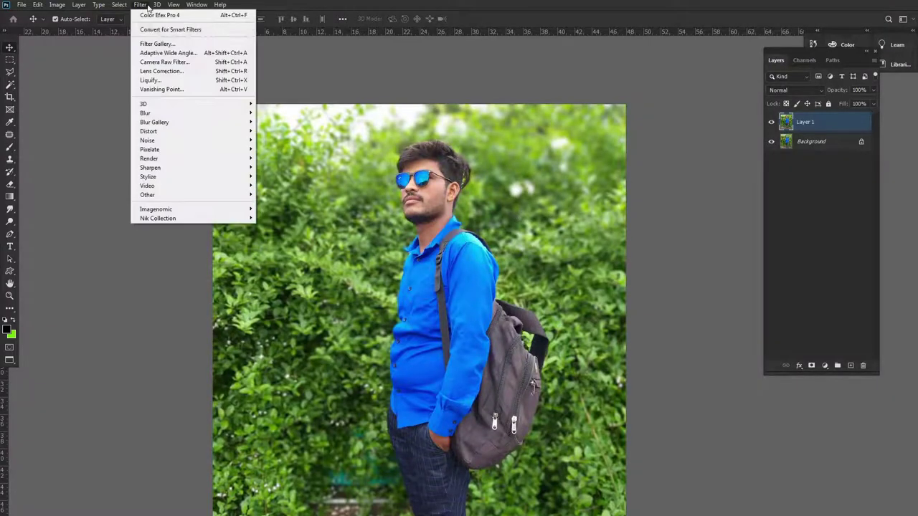
{"action": "left_click", "coordinate": [392, 59]}
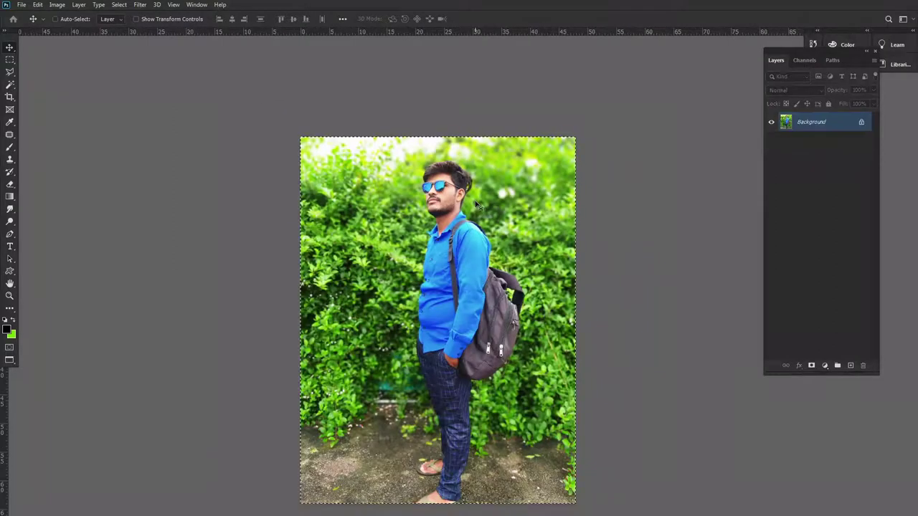
- Close the photo unsaved and paste it inside the brown box's selection
{"action": "left_click", "coordinate": [456, 186]}
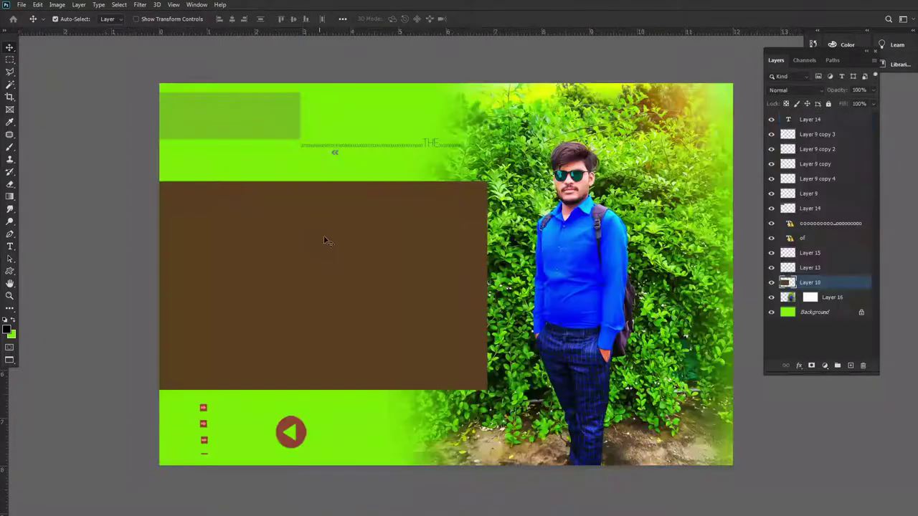
{"action": "right_click", "coordinate": [323, 235]}
{"action": "left_click", "coordinate": [363, 242]}
{"action": "key", "text": "ctrl+alt+shift+v"}
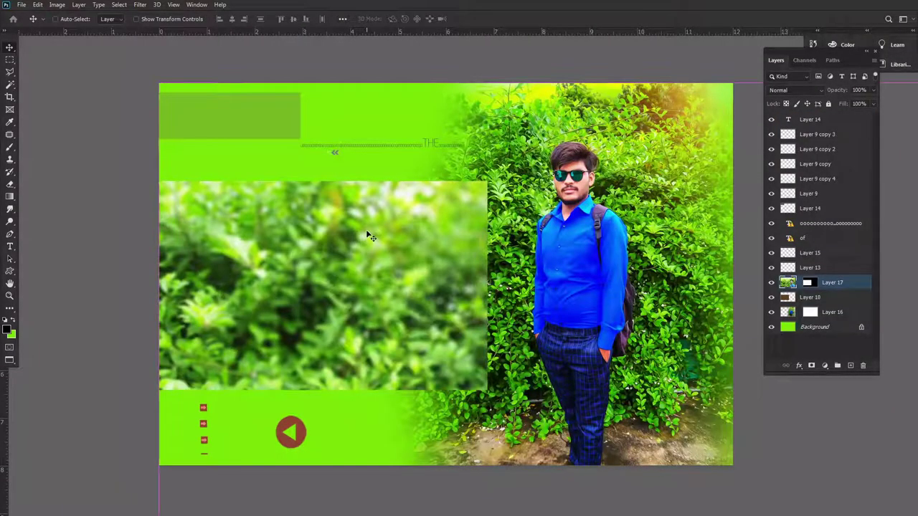
{"action": "scroll", "coordinate": [398, 257], "scroll_direction": "down", "scroll_amount": 1}
{"action": "scroll", "coordinate": [401, 260], "scroll_direction": "down", "scroll_amount": 1}
- Scale the pasted close-up to about 69% and nudge it slightly right
{"action": "key", "text": "ctrl+t"}
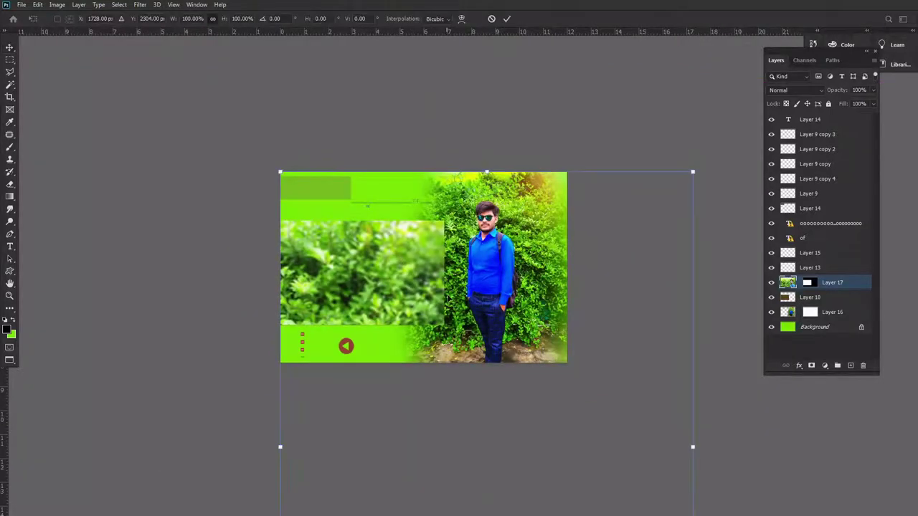
{"action": "left_click_drag", "start_coordinate": [617, 263], "coordinate": [524, 180]}
{"action": "left_click_drag", "start_coordinate": [601, 88], "coordinate": [480, 256]}
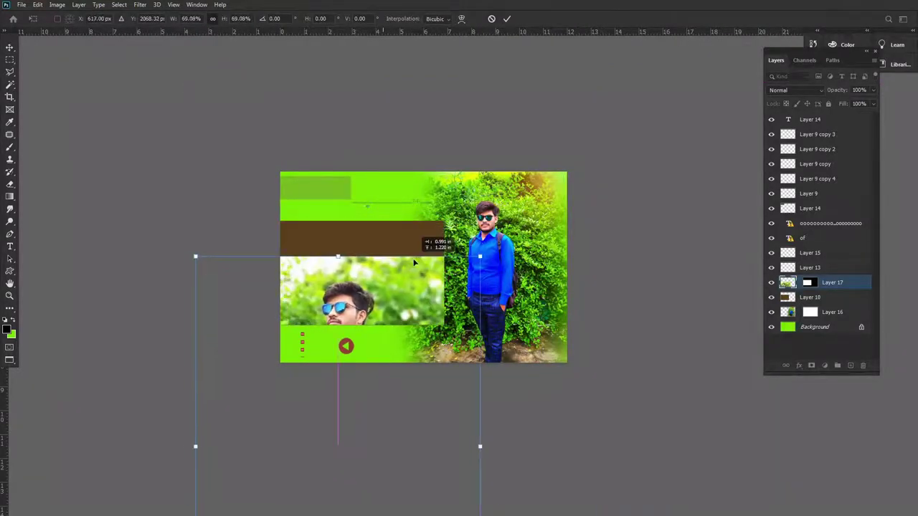
{"action": "left_click_drag", "start_coordinate": [402, 287], "coordinate": [434, 238]}
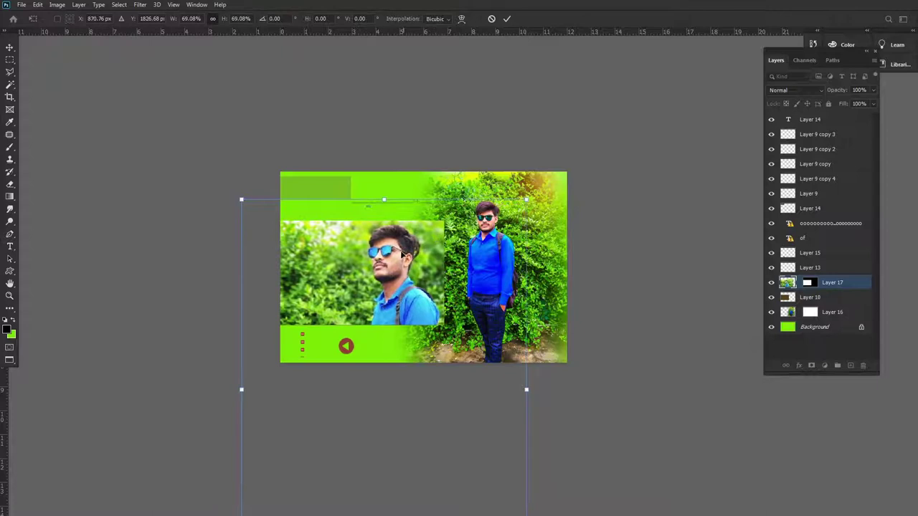
{"action": "key", "text": "Return"}
{"action": "scroll", "coordinate": [400, 250], "scroll_direction": "up", "scroll_amount": 2}
{"action": "left_click_drag", "start_coordinate": [401, 252], "coordinate": [378, 256]}
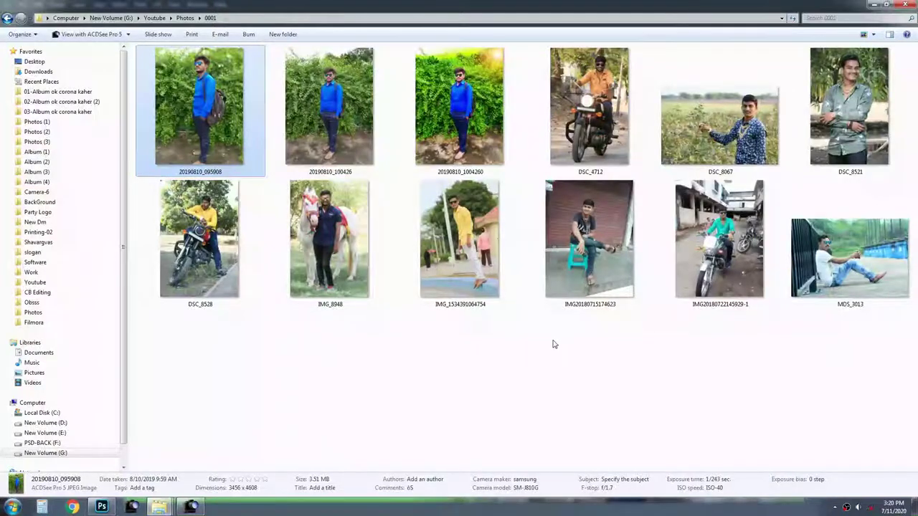
- In Explorer, open CB Editing > 700 Full HD background > RaJesH_EdiTinG[1] > Png
{"action": "key", "text": "alt+Tab"}
{"action": "key", "text": "alt+Tab"}
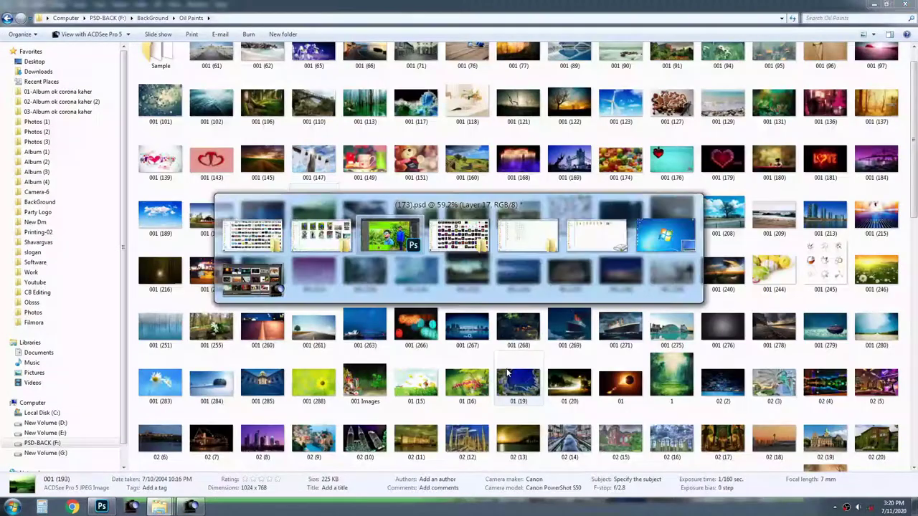
{"action": "key", "text": "Tab"}
{"action": "scroll", "coordinate": [334, 115], "scroll_direction": "up", "scroll_amount": 5}
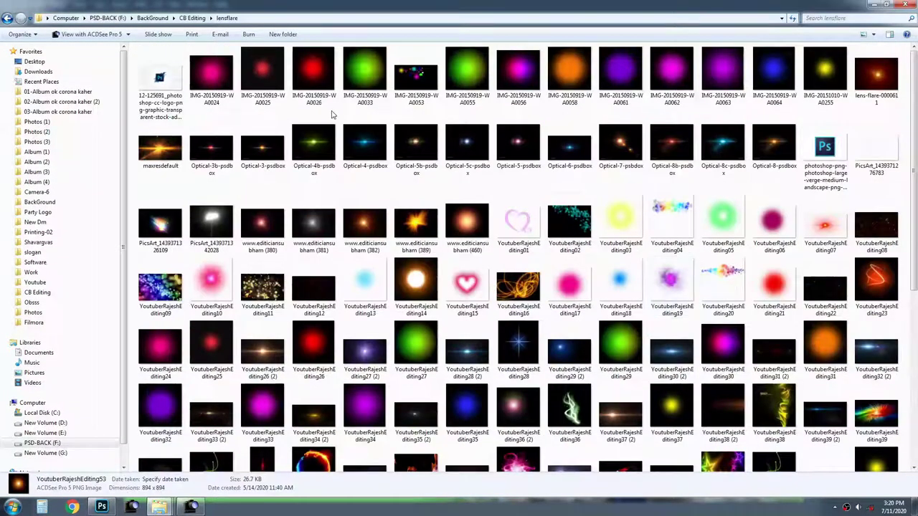
{"action": "key", "text": "BackSpace"}
{"action": "key", "text": "BackSpace"}
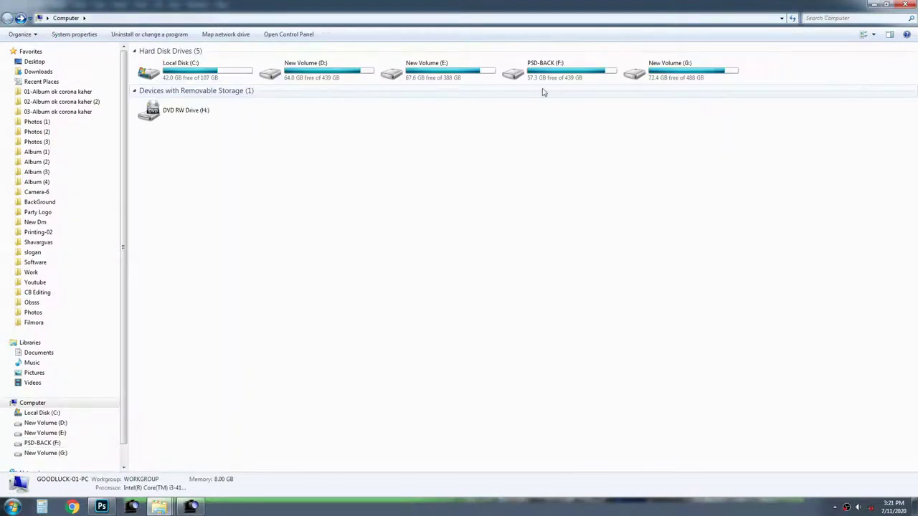
{"action": "left_click", "coordinate": [43, 292]}
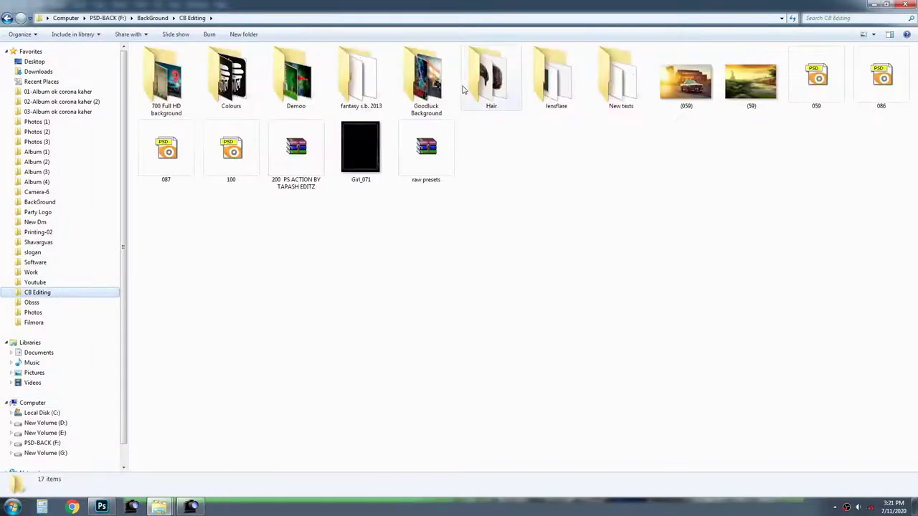
{"action": "double_click", "coordinate": [166, 80]}
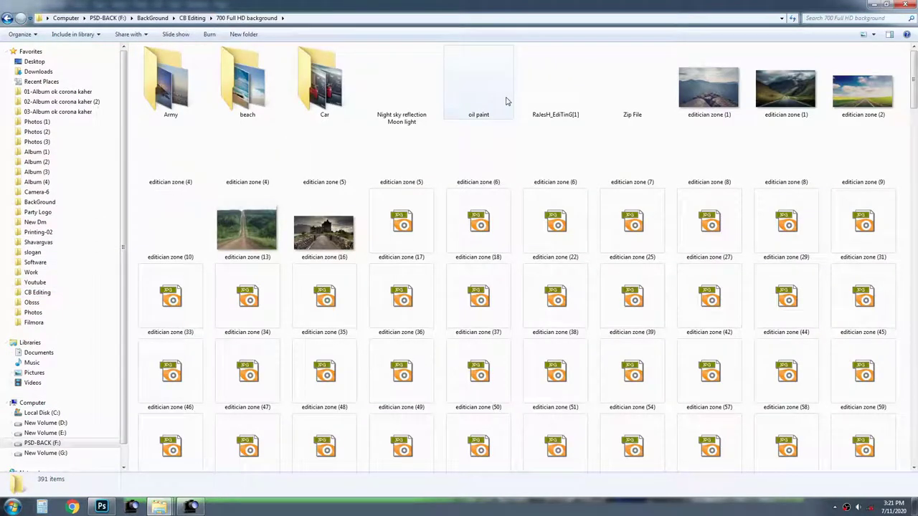
{"action": "double_click", "coordinate": [545, 93]}
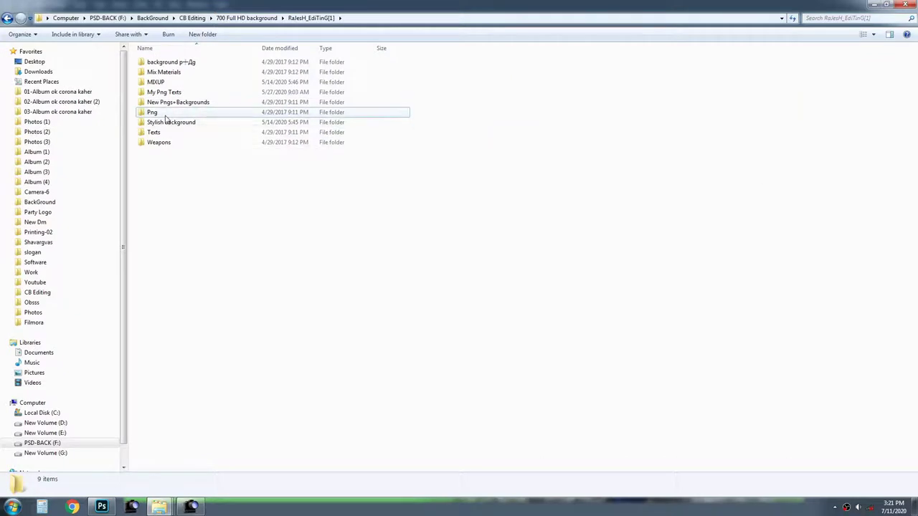
{"action": "double_click", "coordinate": [164, 115]}
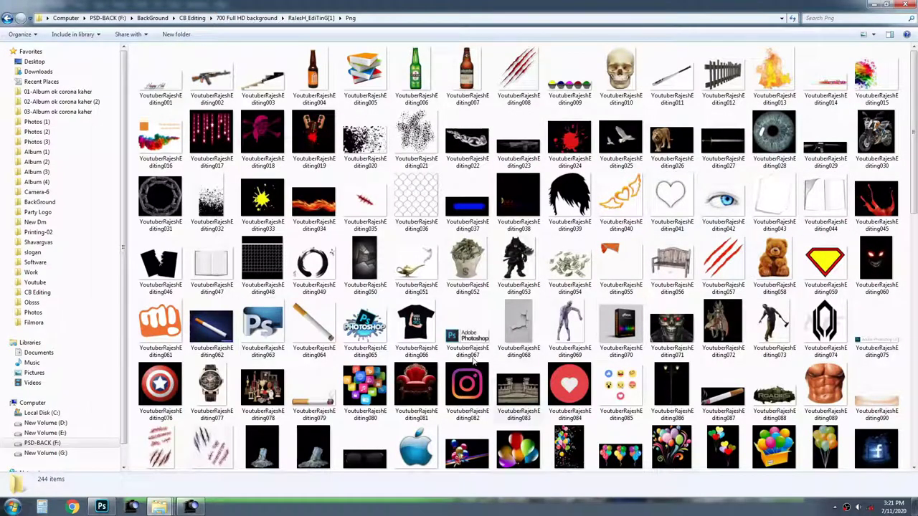
- Find the winged-heart PNG and drag it onto Photoshop
{"action": "scroll", "coordinate": [773, 280], "scroll_direction": "down", "scroll_amount": 2}
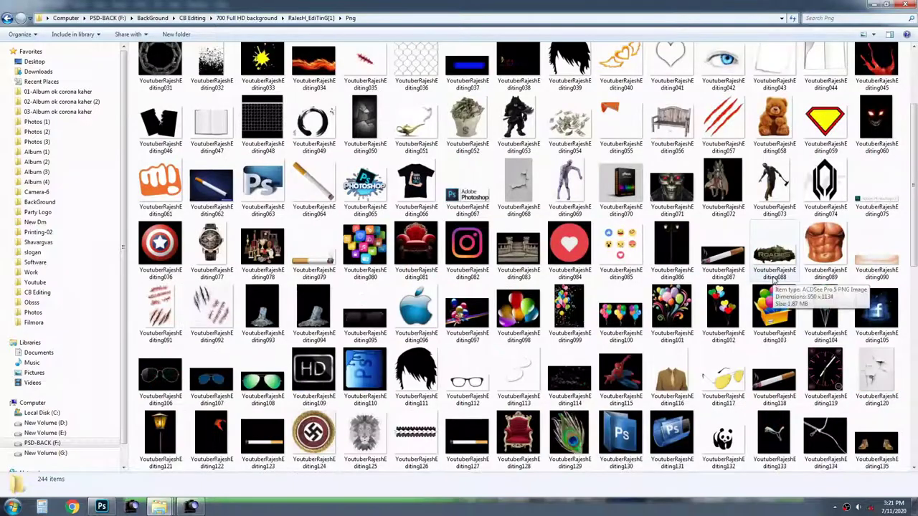
{"action": "scroll", "coordinate": [774, 279], "scroll_direction": "down", "scroll_amount": 3}
{"action": "scroll", "coordinate": [774, 279], "scroll_direction": "down", "scroll_amount": 4}
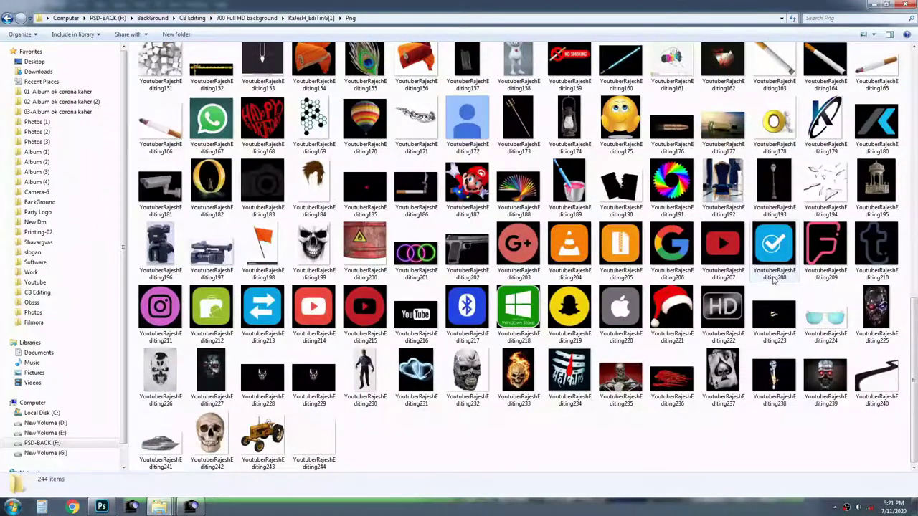
{"action": "scroll", "coordinate": [774, 279], "scroll_direction": "up", "scroll_amount": 5}
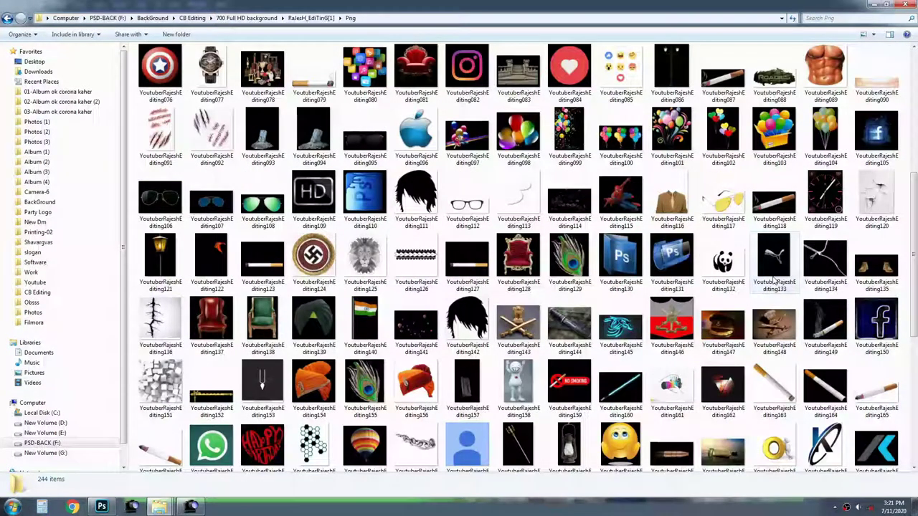
{"action": "scroll", "coordinate": [774, 280], "scroll_direction": "up", "scroll_amount": 3}
{"action": "scroll", "coordinate": [773, 276], "scroll_direction": "up", "scroll_amount": 2}
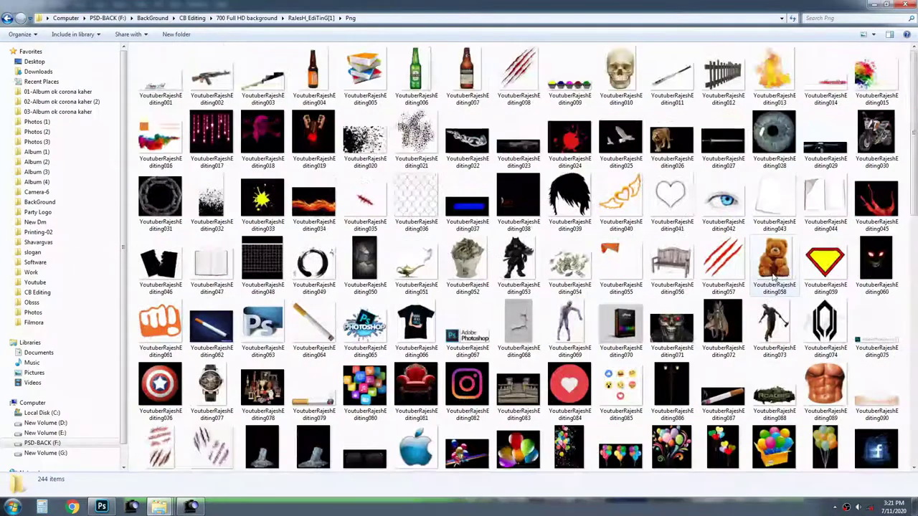
{"action": "left_click", "coordinate": [668, 204]}
{"action": "mouse_move", "coordinate": [668, 204]}
{"action": "left_mouse_down"}
{"action": "mouse_move", "coordinate": [101, 511]}
{"action": "mouse_move", "coordinate": [492, 10]}
{"action": "left_mouse_up"}
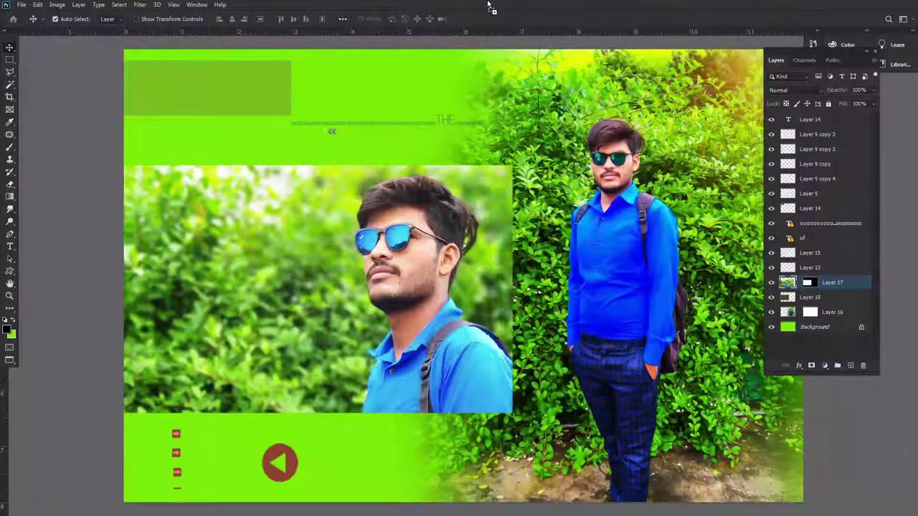
- Magic-wand the white background, invert to select the heart, and fit the image on screen
{"action": "key", "text": "w"}
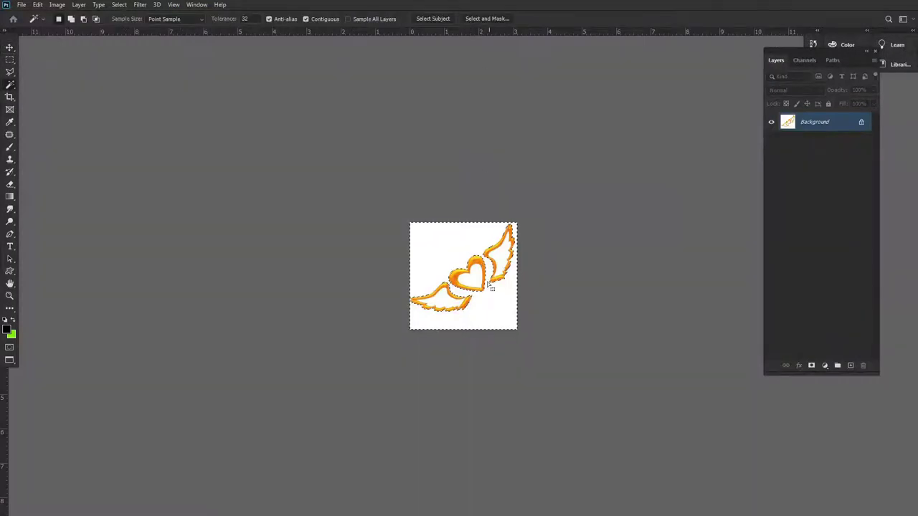
{"action": "left_click", "coordinate": [492, 289]}
{"action": "right_click", "coordinate": [492, 289]}
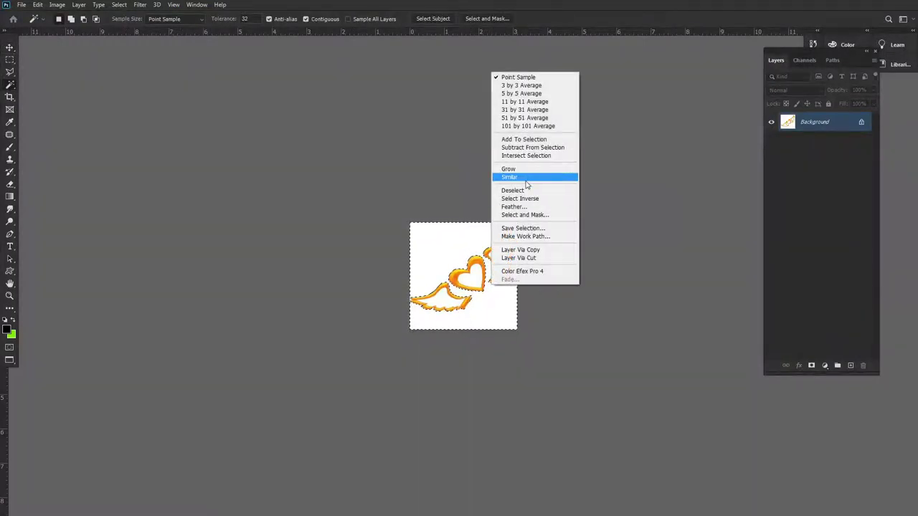
{"action": "left_click", "coordinate": [528, 179]}
{"action": "key", "text": "ctrl+0"}
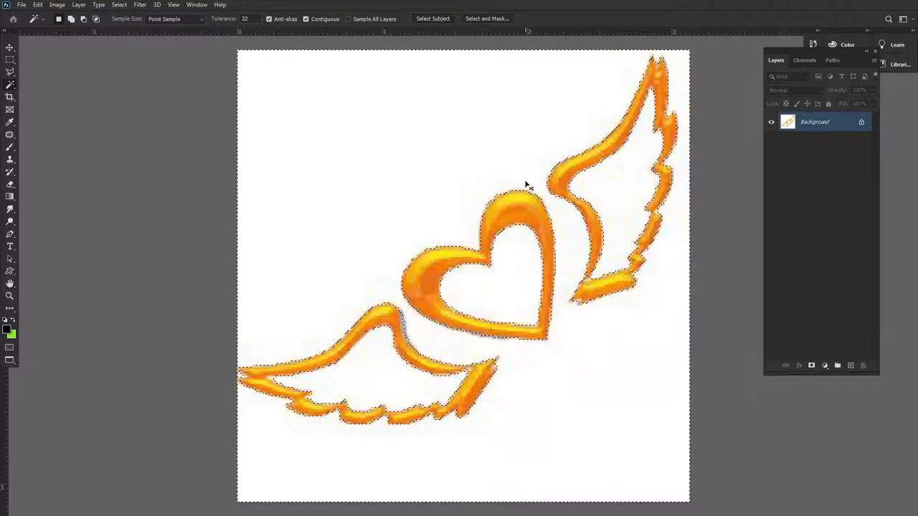
{"action": "key", "text": "ctrl+Tab"}
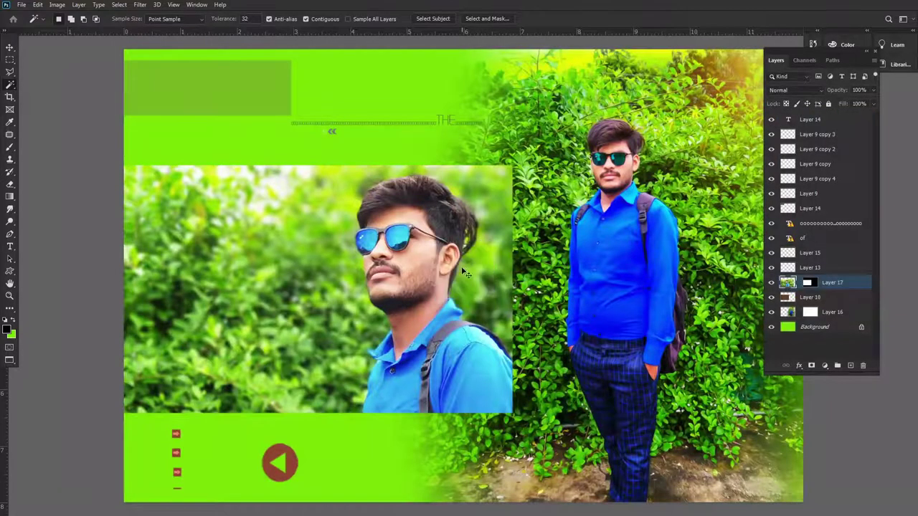
{"action": "key", "text": "ctrl+Tab"}
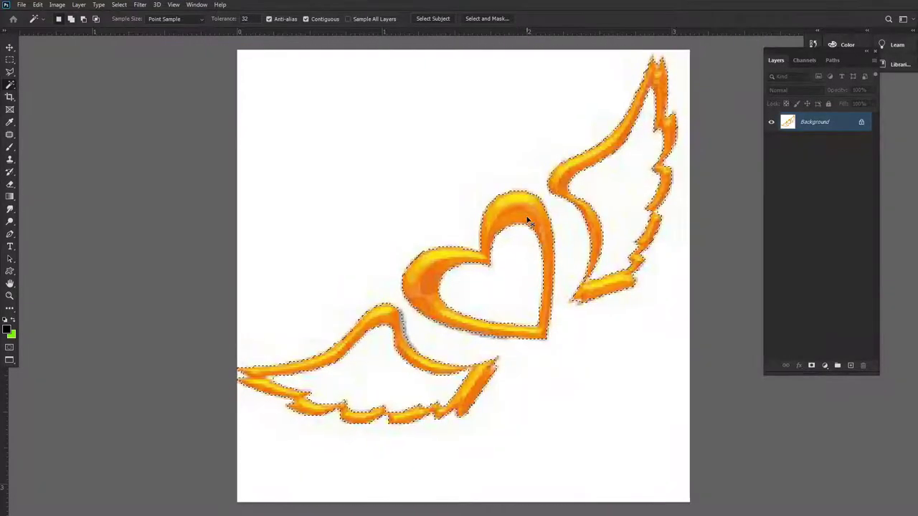
- Drop the winged heart into the collage, enlarging, tilting and moving it left
{"action": "key", "text": "ctrl+Tab"}
{"action": "left_click_drag", "start_coordinate": [435, 281], "coordinate": [464, 288]}
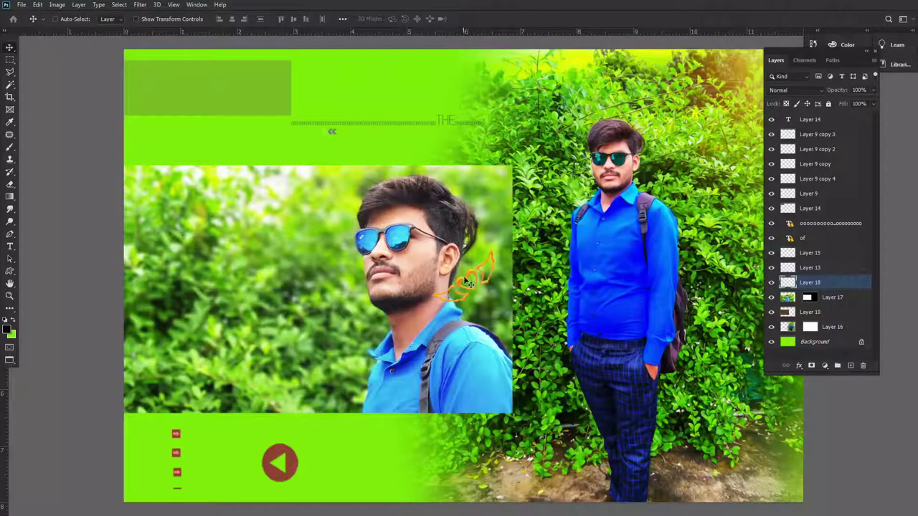
{"action": "key", "text": "ctrl+t"}
{"action": "mouse_move", "coordinate": [495, 251]}
{"action": "left_mouse_down"}
{"action": "mouse_move", "coordinate": [538, 219]}
{"action": "mouse_move", "coordinate": [240, 269]}
{"action": "left_mouse_up"}
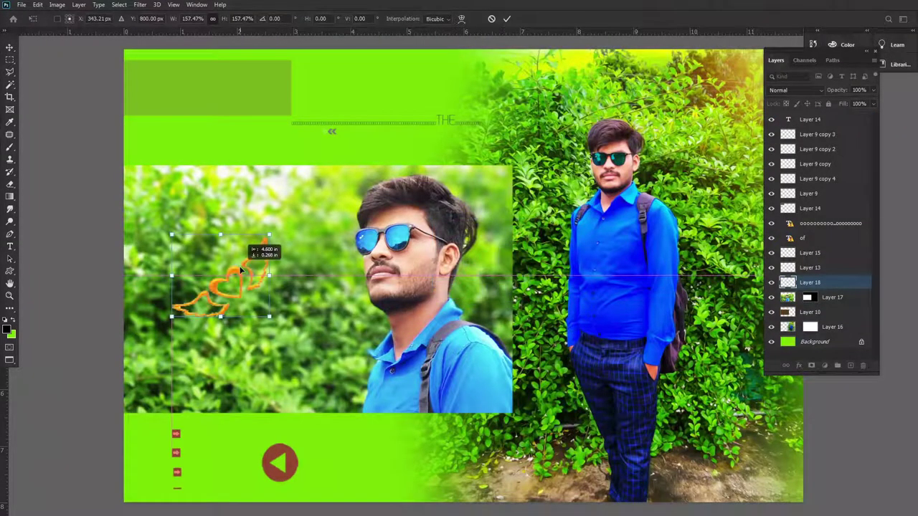
{"action": "key", "text": "Return"}
{"action": "key", "text": "ctrl+t"}
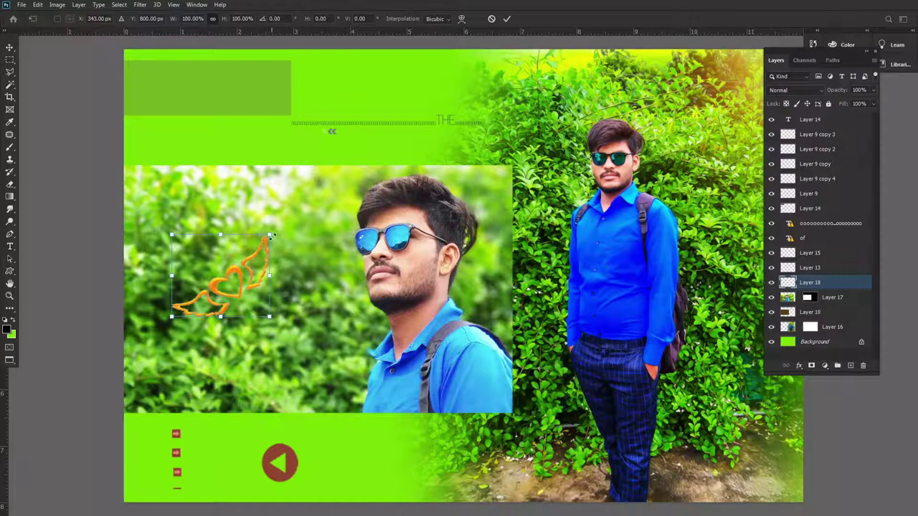
{"action": "left_click_drag", "start_coordinate": [271, 236], "coordinate": [302, 181]}
{"action": "mouse_move", "coordinate": [233, 281]}
{"action": "left_mouse_down"}
{"action": "mouse_move", "coordinate": [214, 313]}
{"action": "mouse_move", "coordinate": [221, 319]}
{"action": "mouse_move", "coordinate": [247, 303]}
{"action": "left_mouse_up"}
{"action": "key", "text": "Return"}
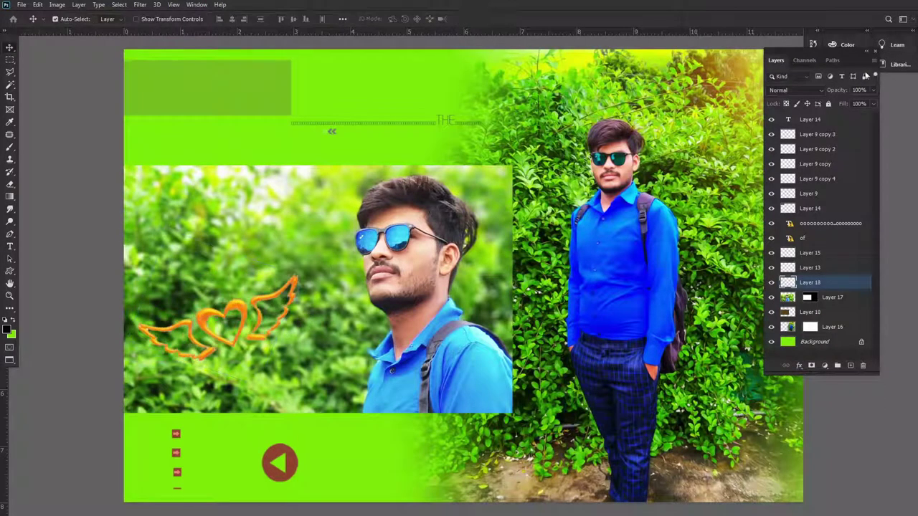
- Blend the heart layer with Linear Dodge (Add) and nudge it slightly up
{"action": "left_click", "coordinate": [805, 91]}
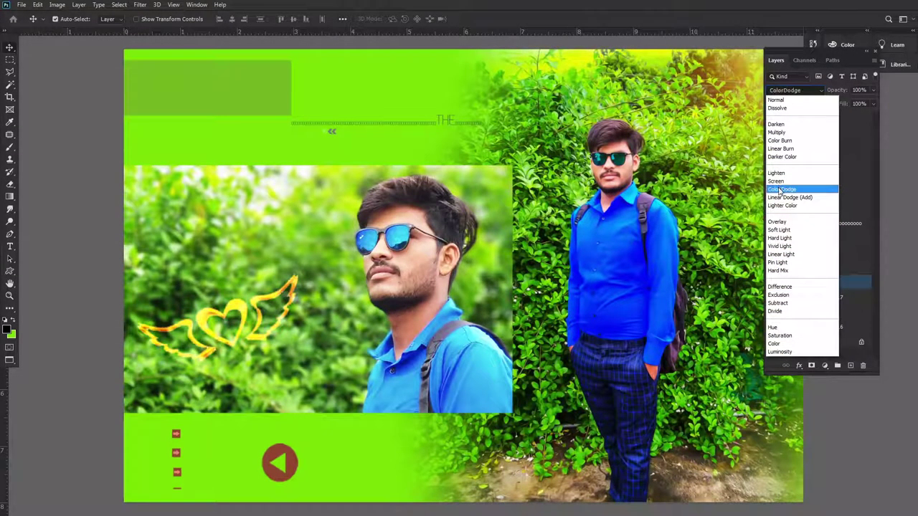
{"action": "left_click", "coordinate": [784, 197]}
{"action": "scroll", "coordinate": [290, 253], "scroll_direction": "down", "scroll_amount": 2}
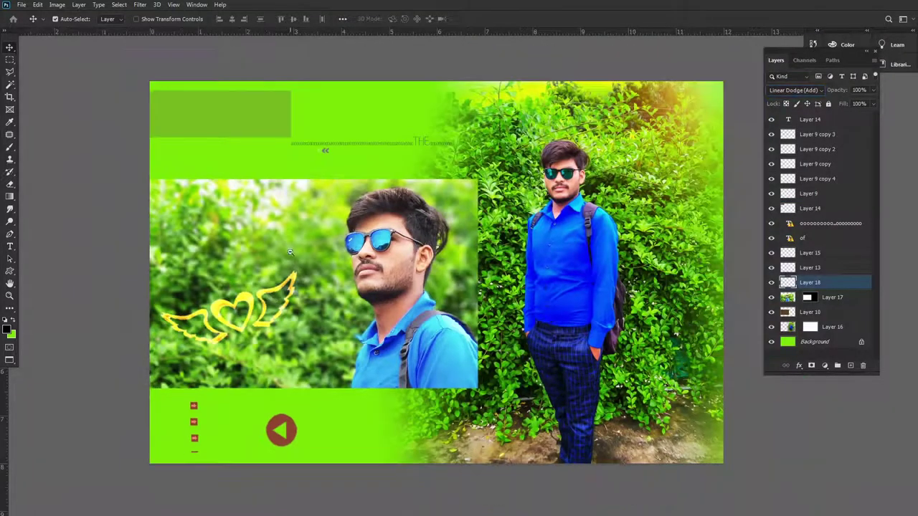
{"action": "left_click_drag", "start_coordinate": [261, 302], "coordinate": [266, 280]}
{"action": "right_click", "coordinate": [338, 179]}
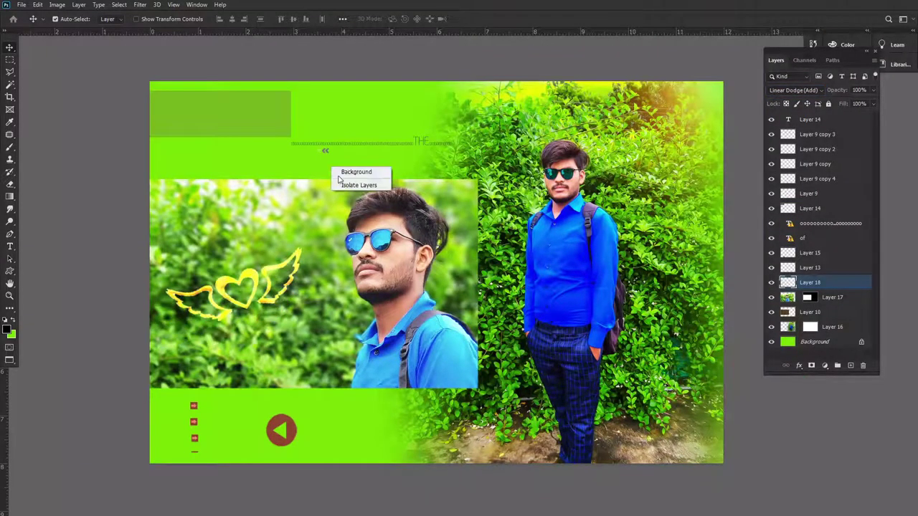
{"action": "left_click", "coordinate": [798, 347]}
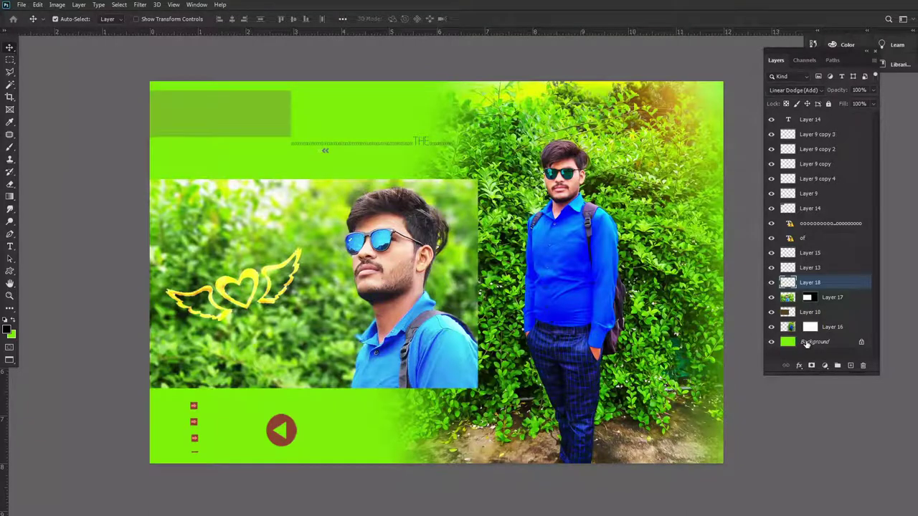
{"action": "left_click", "coordinate": [810, 343]}
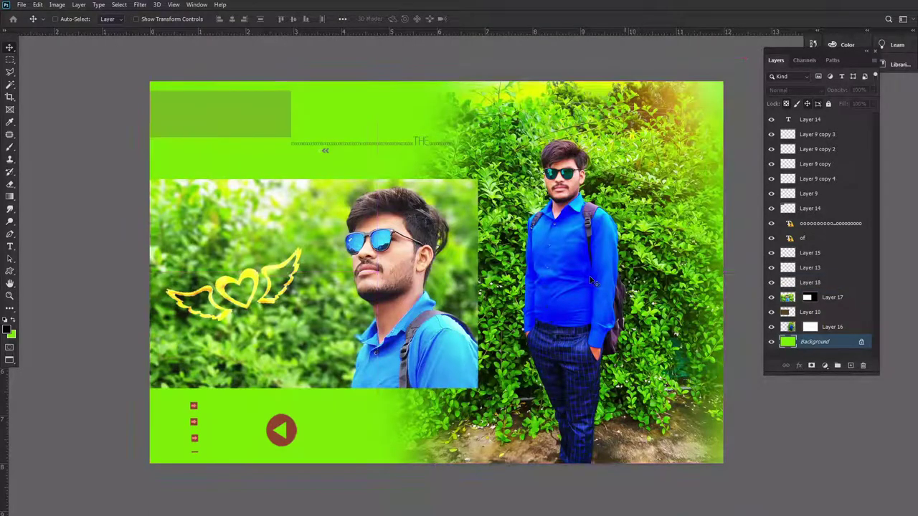
- Lower the green background's saturation with Hue/Saturation
{"action": "key", "text": "ctrl+u"}
{"action": "mouse_move", "coordinate": [721, 345]}
{"action": "left_mouse_down"}
{"action": "mouse_move", "coordinate": [712, 346]}
{"action": "mouse_move", "coordinate": [723, 340]}
{"action": "left_mouse_up"}
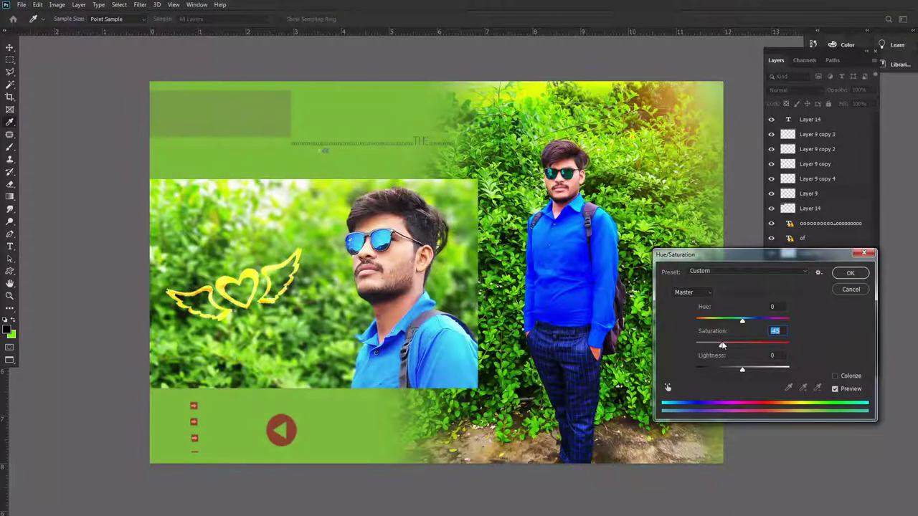
{"action": "key", "text": "Return"}
- Duplicate the full-figure photo layer, shift it left and rotate it
{"action": "key", "text": "ctrl+j"}
{"action": "left_click_drag", "start_coordinate": [573, 205], "coordinate": [495, 204]}
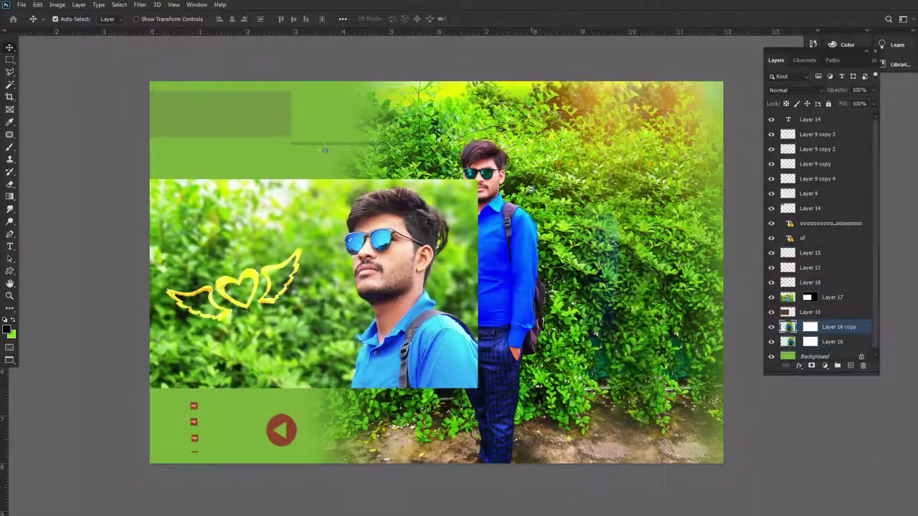
{"action": "key", "text": "ctrl+t"}
{"action": "key", "text": "ctrl+minus"}
{"action": "right_click", "coordinate": [529, 170]}
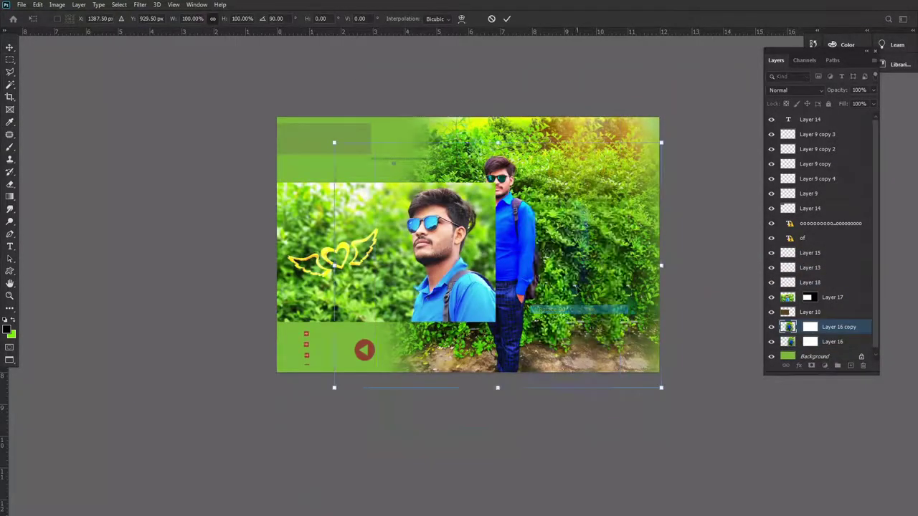
{"action": "left_click", "coordinate": [566, 309]}
{"action": "left_click_drag", "start_coordinate": [621, 353], "coordinate": [678, 332]}
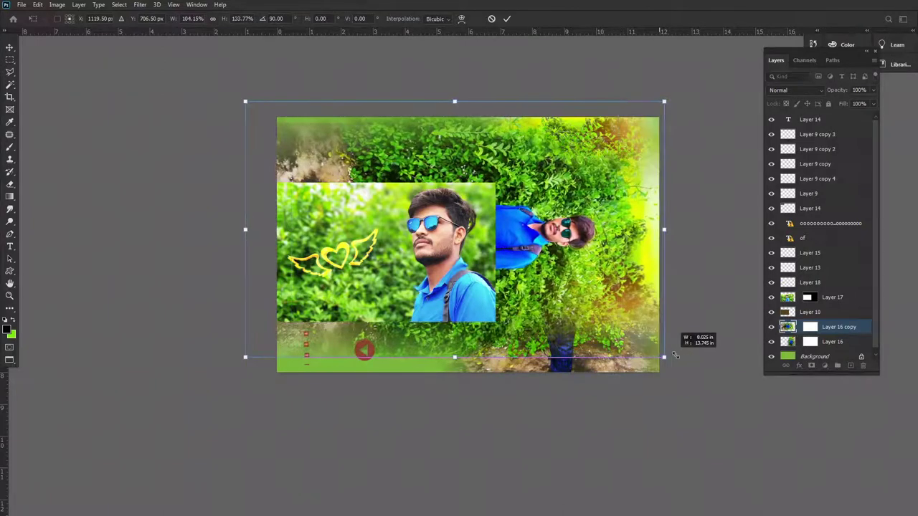
{"action": "key", "text": "Return"}
- Rotate the copy 90° clockwise and enlarge it to cover the page
{"action": "key", "text": "ctrl+t"}
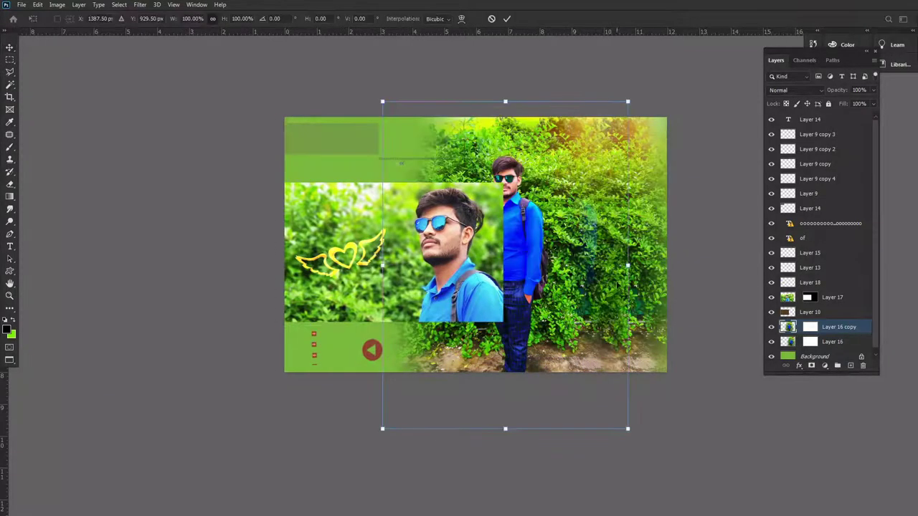
{"action": "right_click", "coordinate": [554, 190]}
{"action": "left_click", "coordinate": [605, 334]}
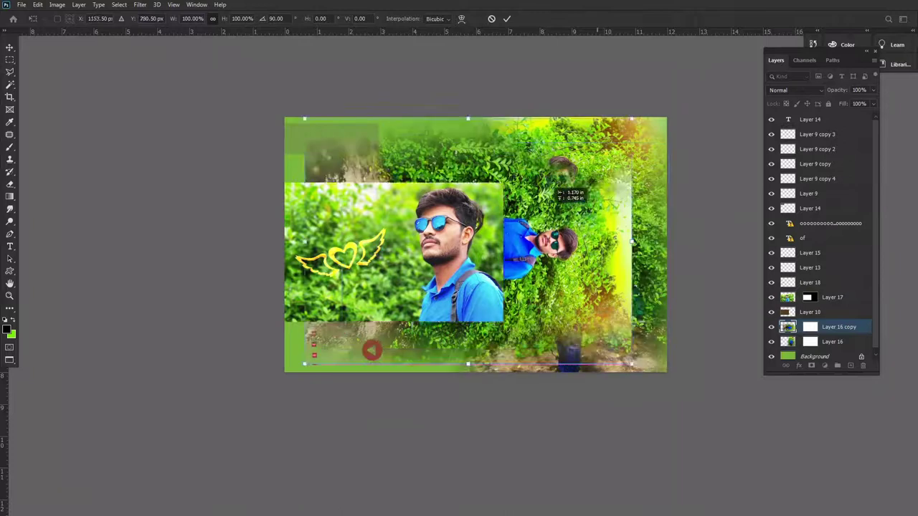
{"action": "left_click_drag", "start_coordinate": [580, 337], "coordinate": [687, 418]}
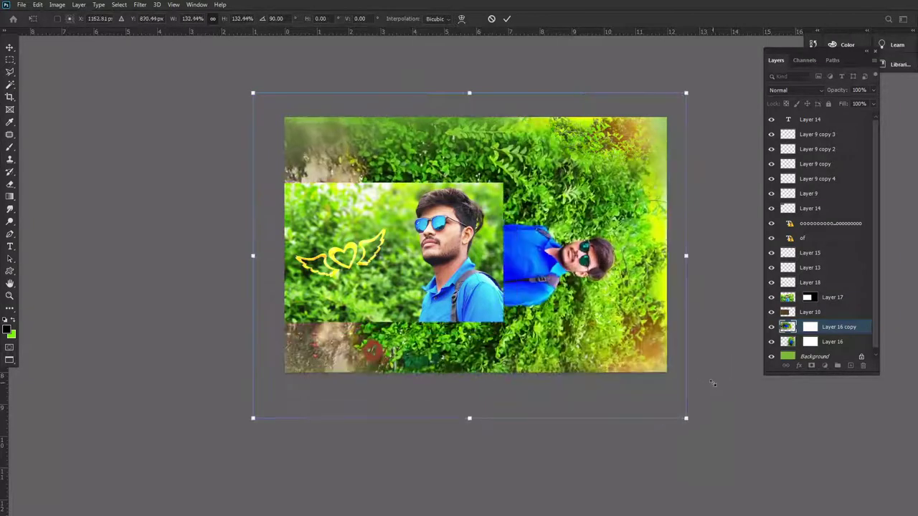
{"action": "key", "text": "Return"}
- Apply a Gaussian Blur with a slightly reduced radius to the copy
{"action": "left_click", "coordinate": [140, 4]}
{"action": "mouse_move", "coordinate": [146, 112]}
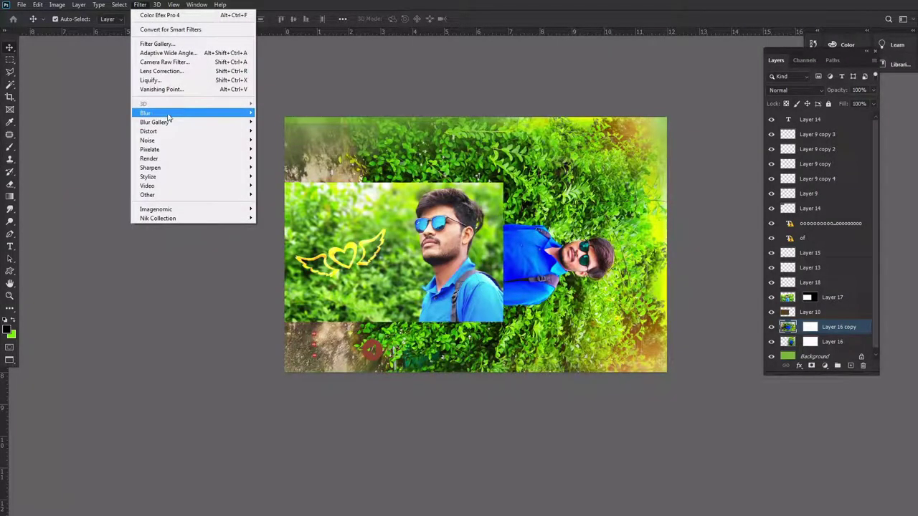
{"action": "left_click", "coordinate": [286, 149]}
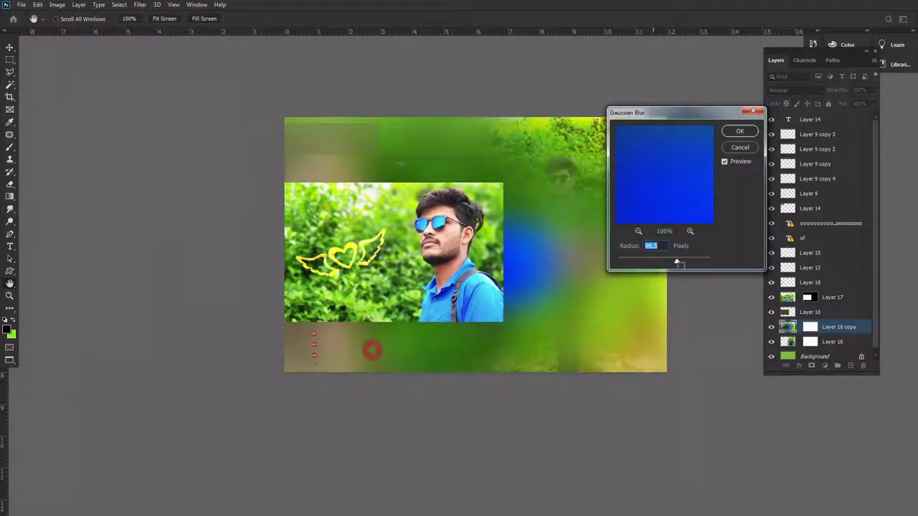
{"action": "left_click_drag", "start_coordinate": [678, 264], "coordinate": [663, 264]}
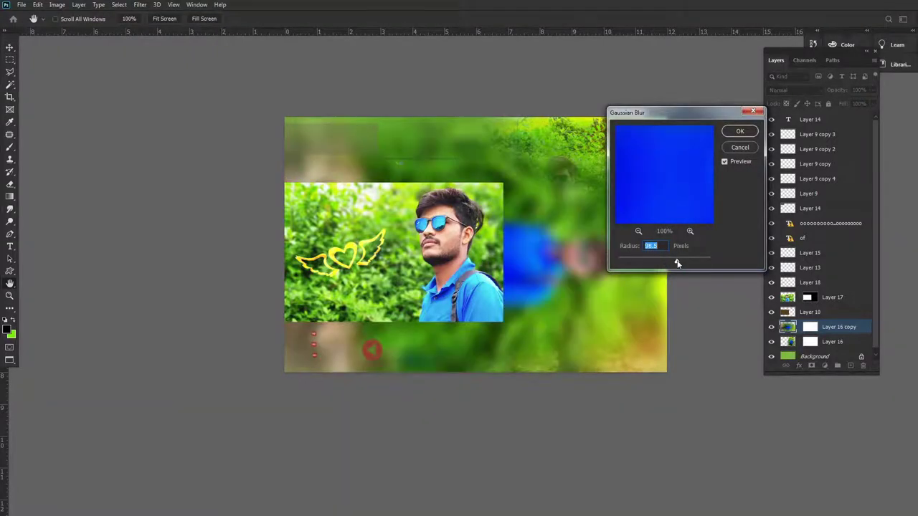
{"action": "key", "text": "Return"}
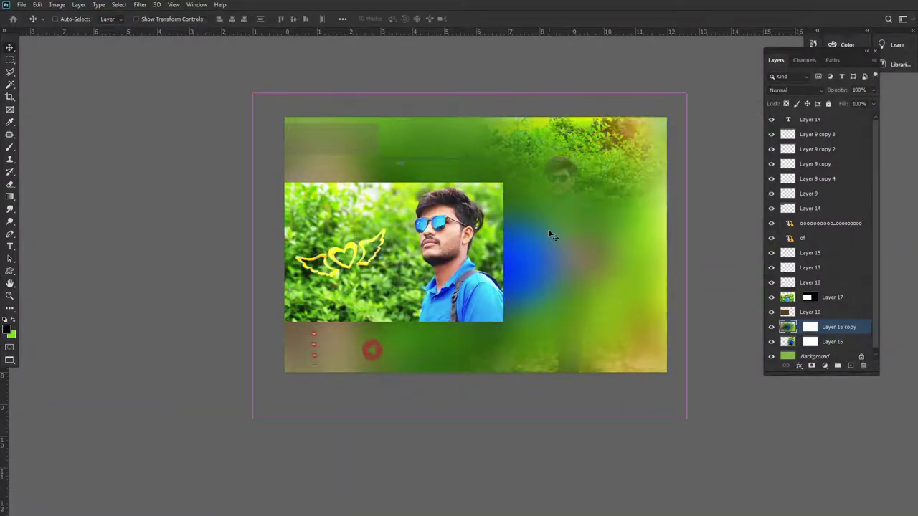
- Move the blurred copy beneath Layer 16, shift it up-left, then delete it
{"action": "key", "text": "ctrl+bracketleft"}
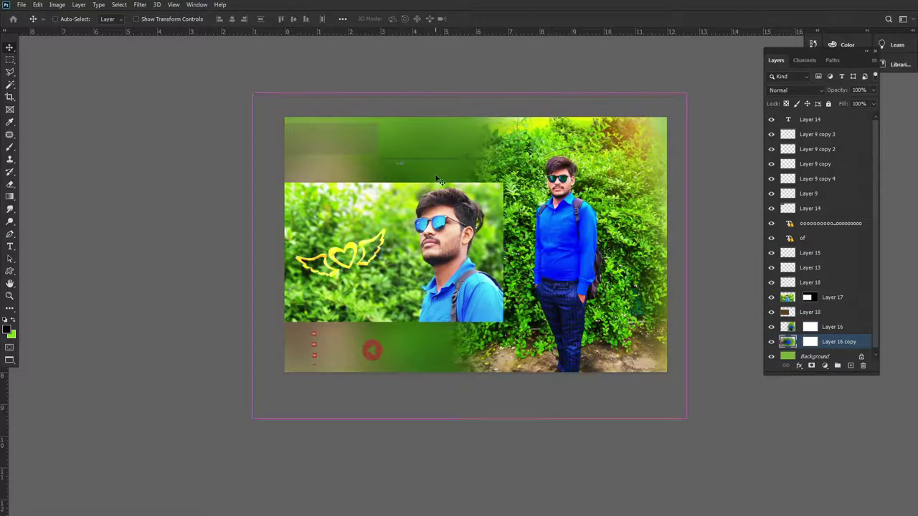
{"action": "key", "text": "ctrl+t"}
{"action": "left_click_drag", "start_coordinate": [419, 189], "coordinate": [398, 153]}
{"action": "key", "text": "Return"}
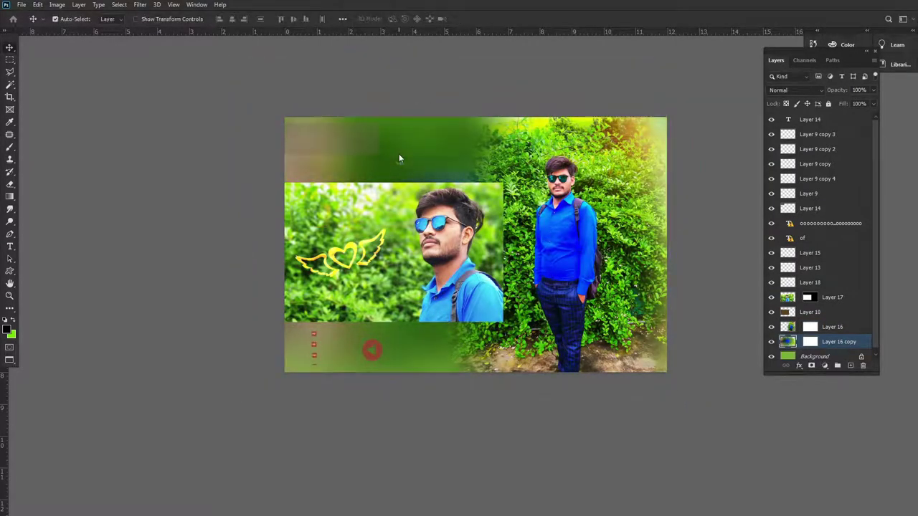
{"action": "key", "text": "Delete"}
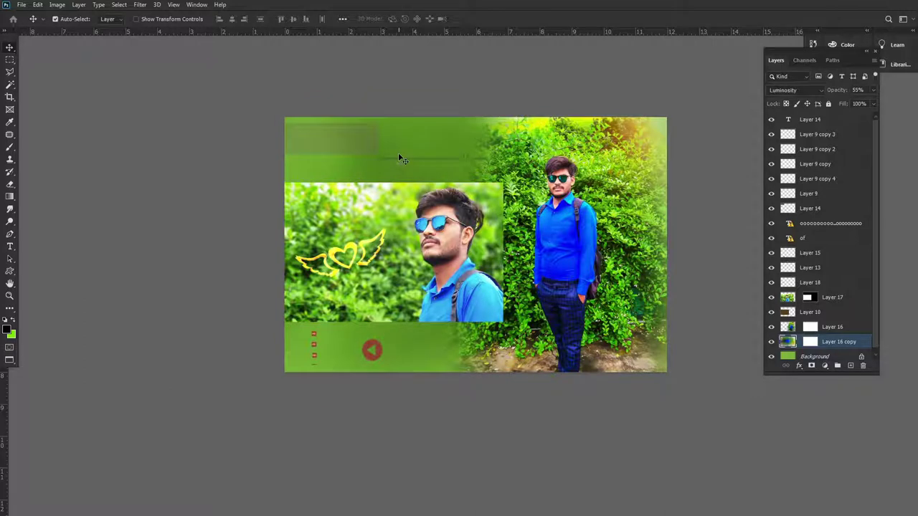
- Delete the grey rectangle's layer from the top strip
{"action": "left_click", "coordinate": [323, 141]}
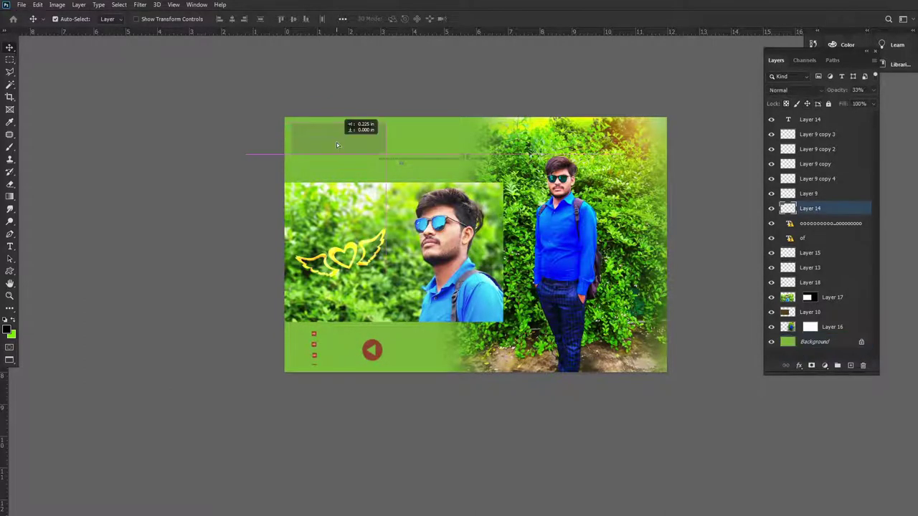
{"action": "scroll", "coordinate": [338, 145], "scroll_direction": "up", "scroll_amount": 3}
{"action": "key", "text": "Delete"}
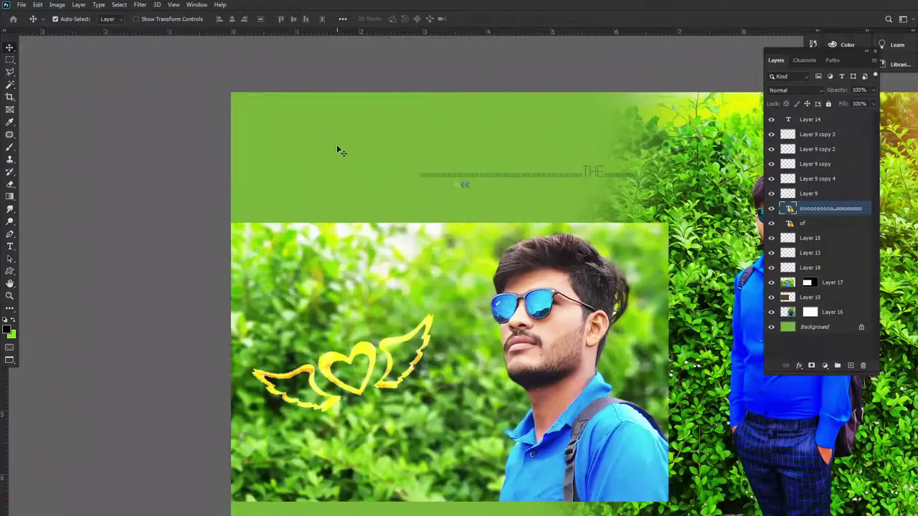
- Start a text layer in the top strip, dismiss the missing-font warning, and delete the placeholder
{"action": "key", "text": "t"}
{"action": "left_click", "coordinate": [339, 141]}
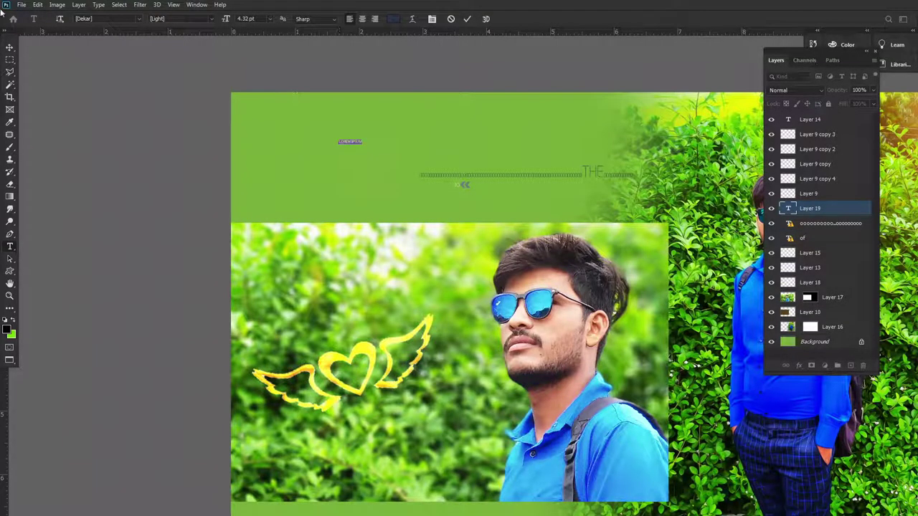
{"action": "left_click", "coordinate": [10, 48]}
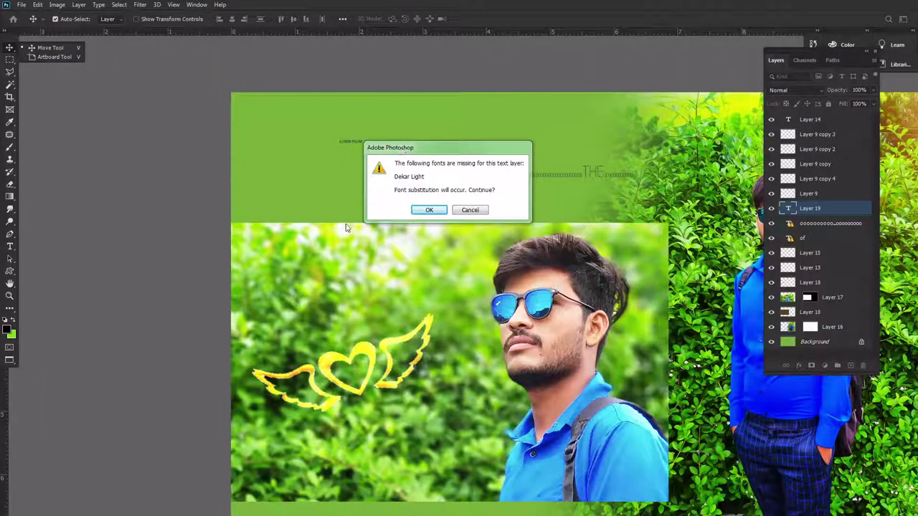
{"action": "key", "text": "alt+Tab"}
{"action": "key", "text": "alt+Tab"}
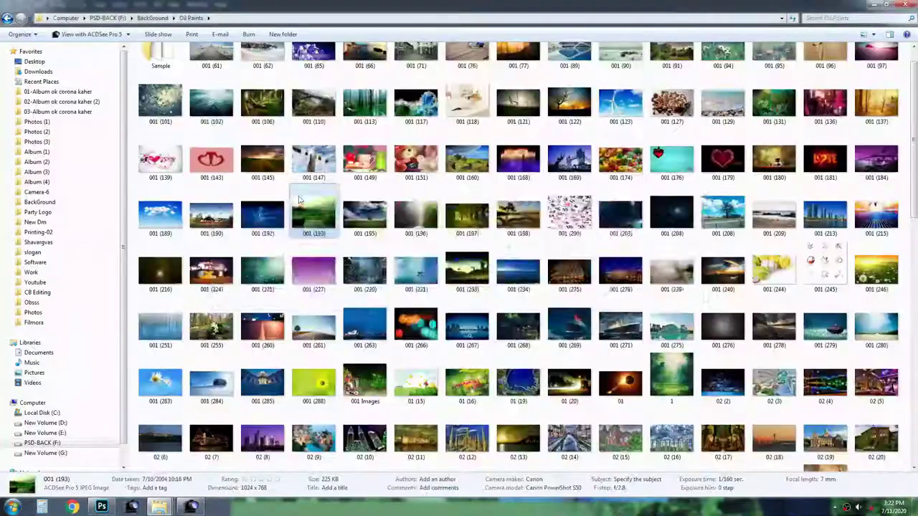
{"action": "key", "text": "alt+Tab"}
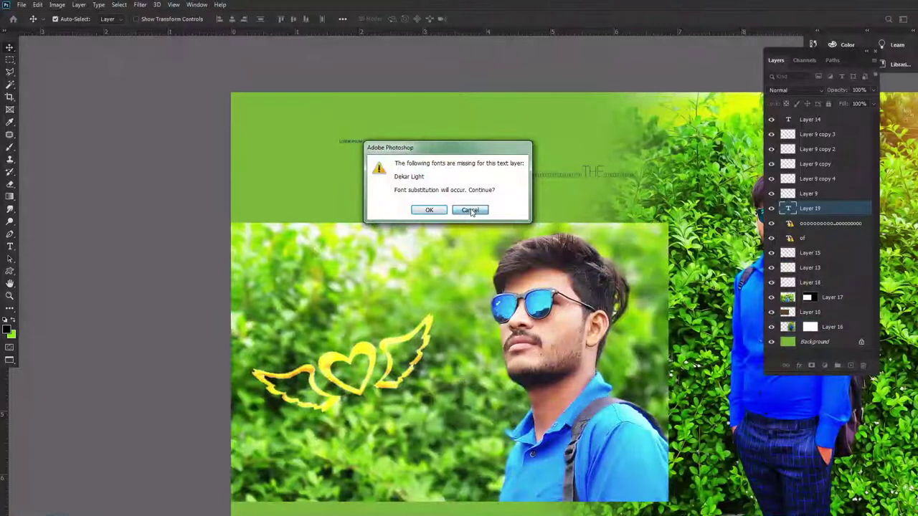
{"action": "left_click", "coordinate": [472, 209]}
{"action": "key", "text": "Delete"}
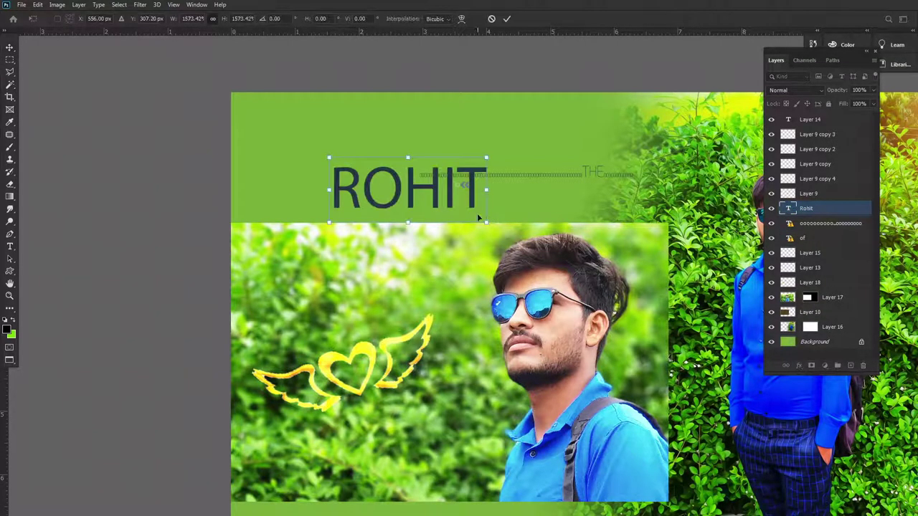
- Move the ROHIT title left and switch it to a dripping font
{"action": "left_click_drag", "start_coordinate": [395, 180], "coordinate": [328, 159]}
{"action": "key", "text": "Return"}
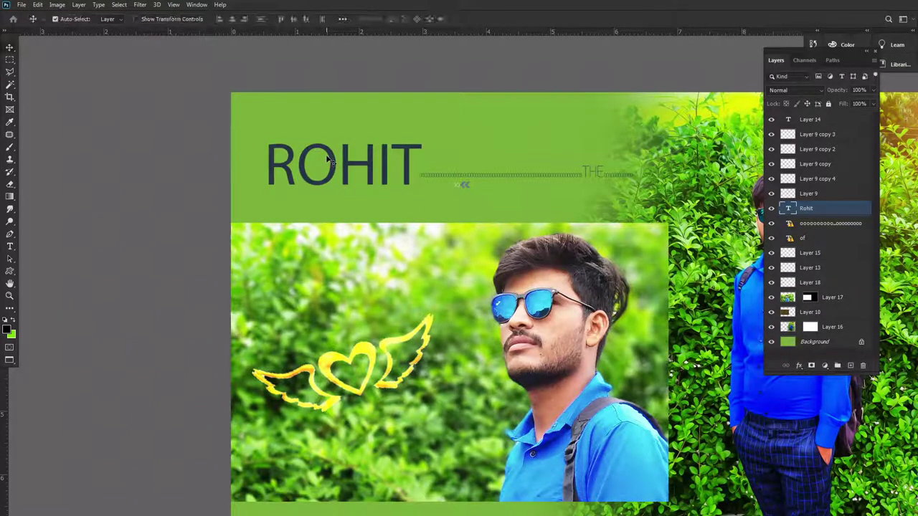
{"action": "left_click", "coordinate": [111, 19]}
{"action": "scroll", "coordinate": [111, 18], "scroll_direction": "down", "scroll_amount": 1}
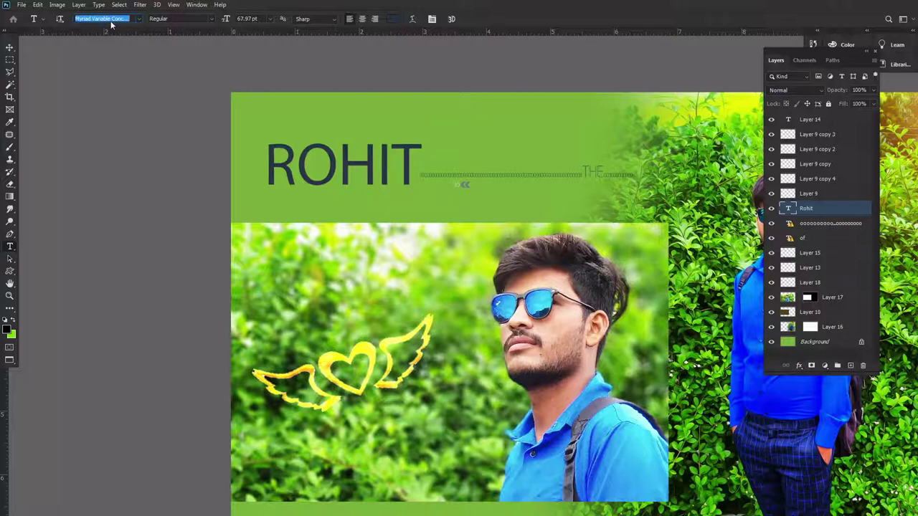
{"action": "scroll", "coordinate": [112, 23], "scroll_direction": "down", "scroll_amount": 2}
{"action": "scroll", "coordinate": [111, 25], "scroll_direction": "down", "scroll_amount": 2}
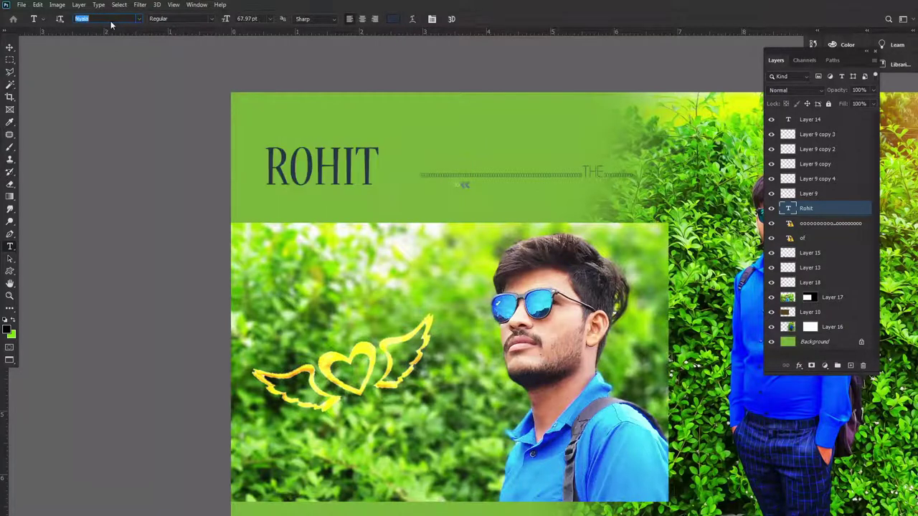
{"action": "scroll", "coordinate": [111, 25], "scroll_direction": "down", "scroll_amount": 2}
{"action": "scroll", "coordinate": [112, 25], "scroll_direction": "down", "scroll_amount": 1}
{"action": "scroll", "coordinate": [111, 25], "scroll_direction": "down", "scroll_amount": 1}
{"action": "scroll", "coordinate": [111, 25], "scroll_direction": "down", "scroll_amount": 1}
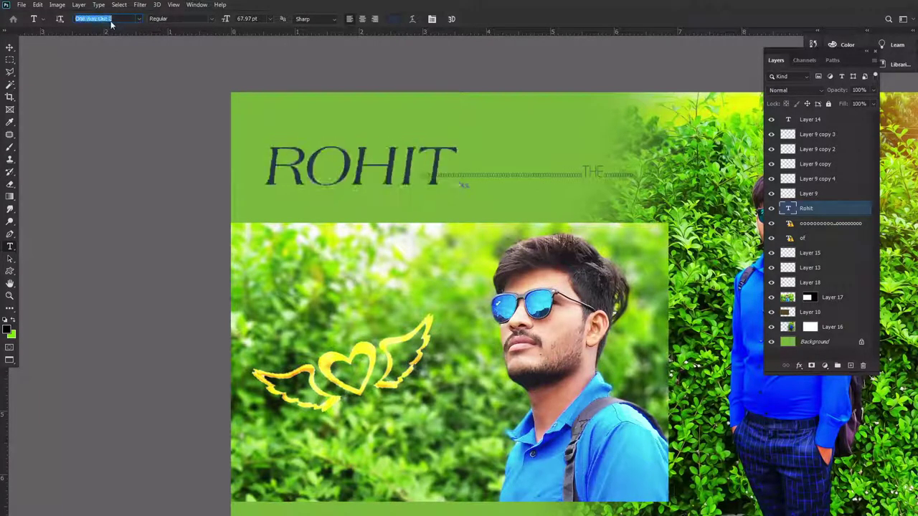
{"action": "scroll", "coordinate": [111, 25], "scroll_direction": "down", "scroll_amount": 1}
{"action": "scroll", "coordinate": [111, 25], "scroll_direction": "down", "scroll_amount": 1}
{"action": "scroll", "coordinate": [111, 25], "scroll_direction": "down", "scroll_amount": 1}
{"action": "scroll", "coordinate": [111, 25], "scroll_direction": "down", "scroll_amount": 1}
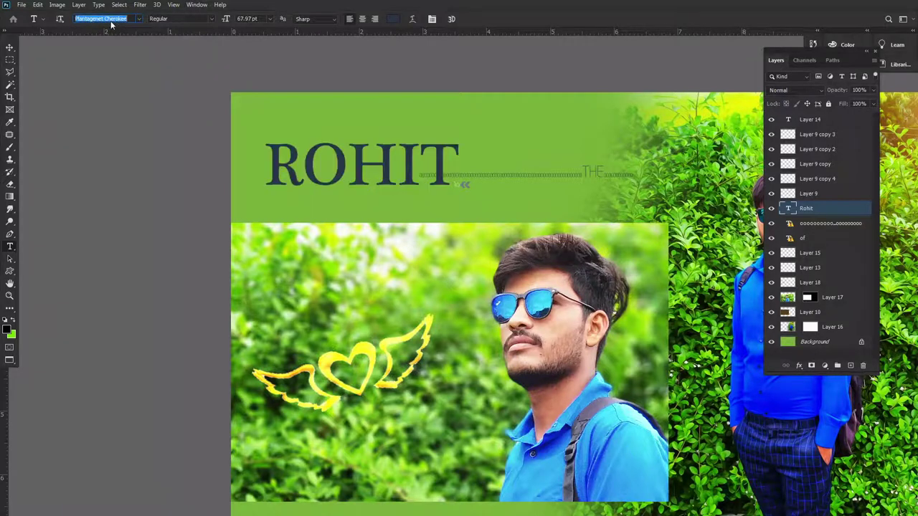
{"action": "scroll", "coordinate": [111, 25], "scroll_direction": "down", "scroll_amount": 2}
{"action": "scroll", "coordinate": [111, 23], "scroll_direction": "down", "scroll_amount": 1}
{"action": "key", "text": "Down"}
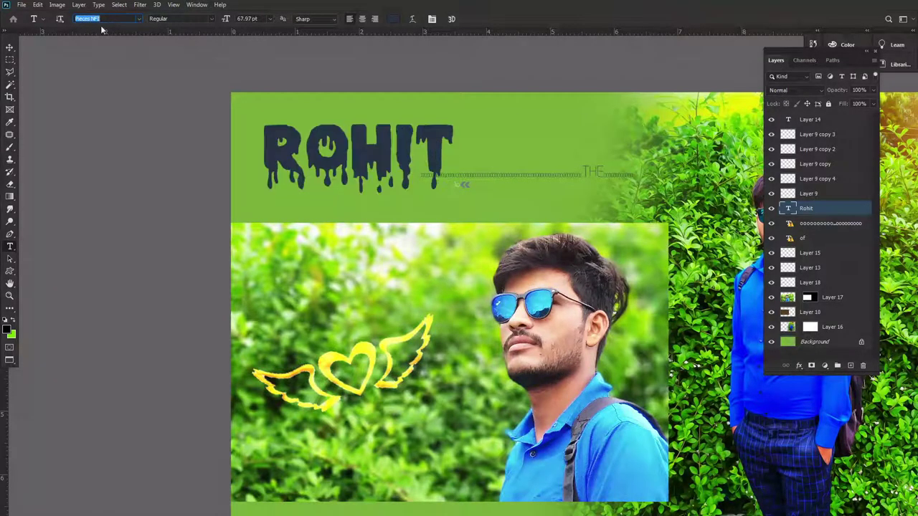
- Move the dotted THE line above ROHIT, delete the 'of' layer, and nudge ROHIT slightly
{"action": "left_click", "coordinate": [10, 48]}
{"action": "mouse_move", "coordinate": [500, 174]}
{"action": "left_mouse_down"}
{"action": "mouse_move", "coordinate": [516, 148]}
{"action": "mouse_move", "coordinate": [336, 103]}
{"action": "left_mouse_up"}
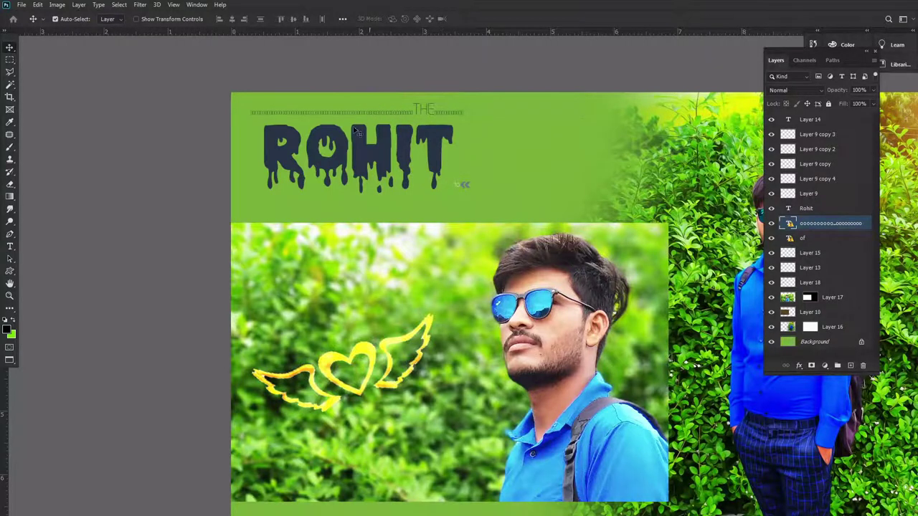
{"action": "key", "text": "alt+bracketleft"}
{"action": "key", "text": "Delete"}
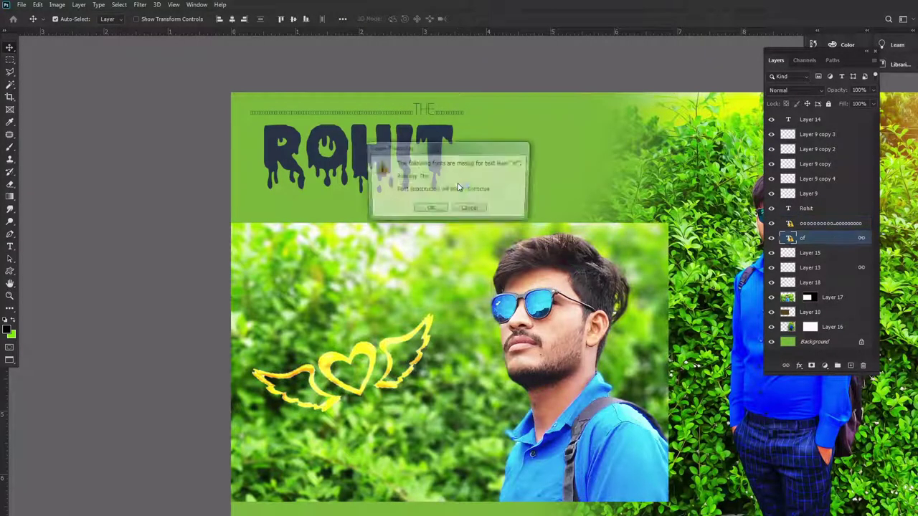
{"action": "key", "text": "Return"}
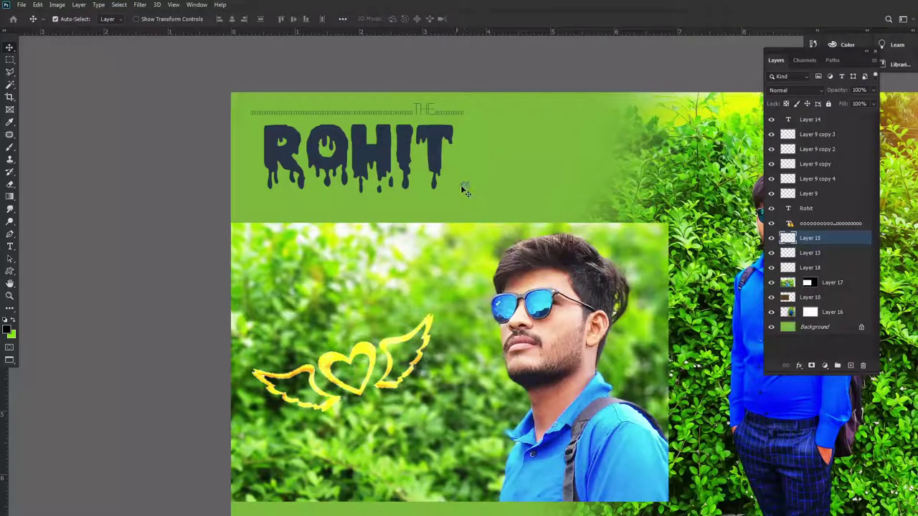
{"action": "left_click_drag", "start_coordinate": [425, 138], "coordinate": [429, 142]}
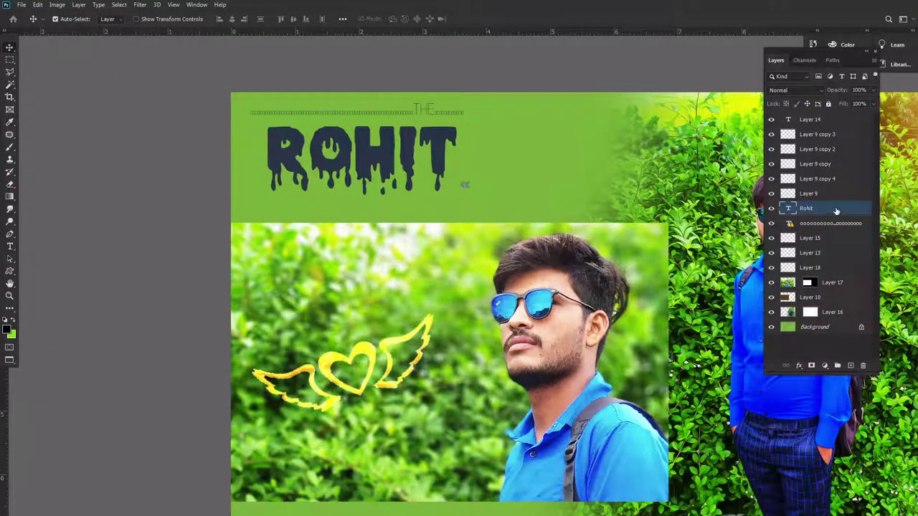
{"action": "double_click", "coordinate": [835, 210]}
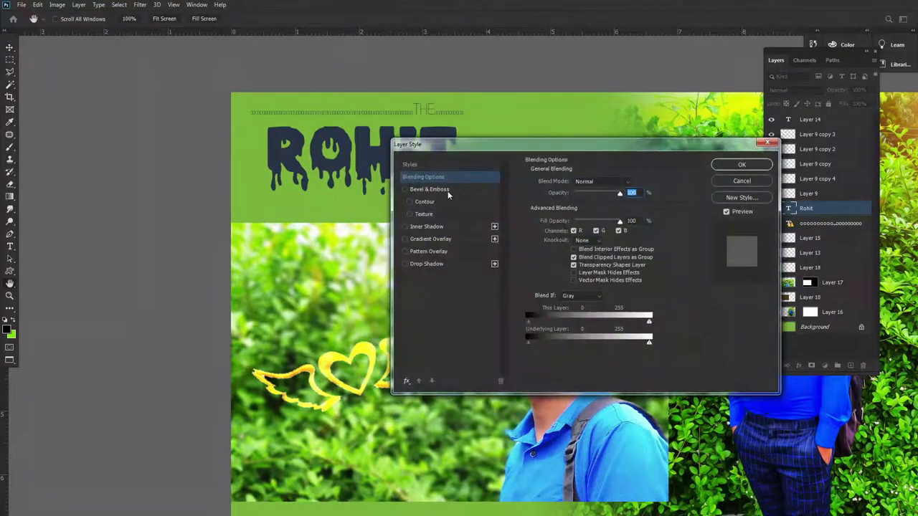
{"action": "left_click", "coordinate": [449, 166]}
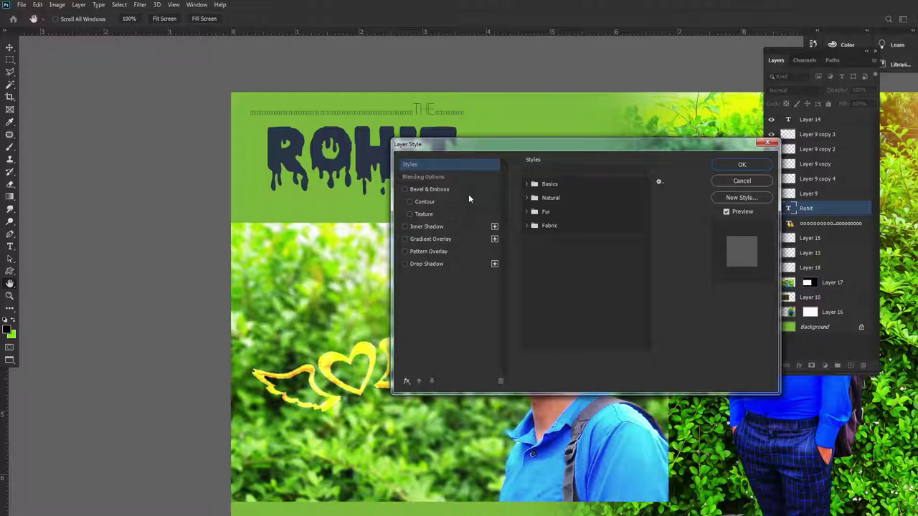
{"action": "left_click", "coordinate": [741, 162]}
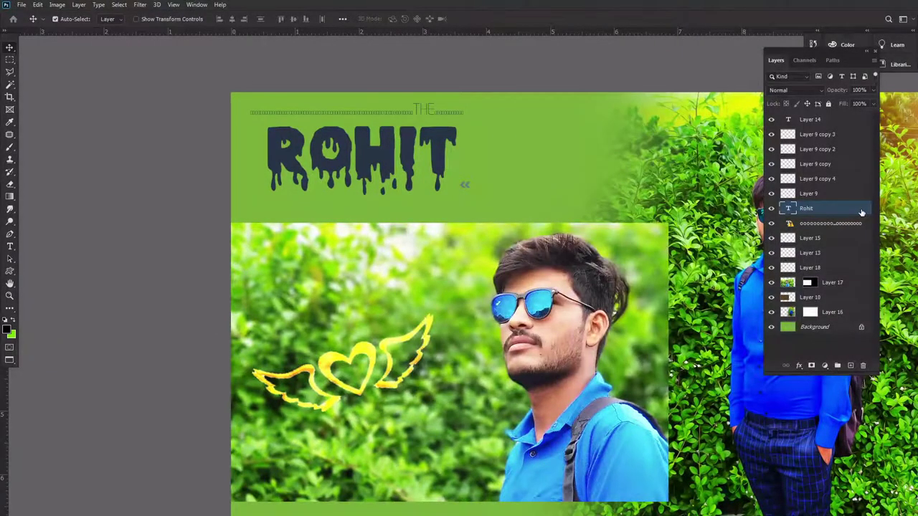
{"action": "double_click", "coordinate": [861, 212]}
{"action": "left_click", "coordinate": [472, 161]}
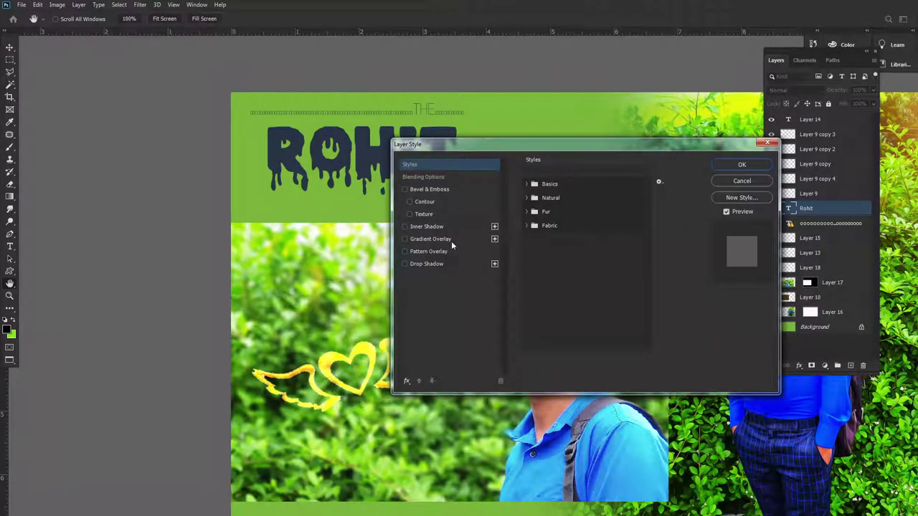
{"action": "left_click", "coordinate": [527, 184]}
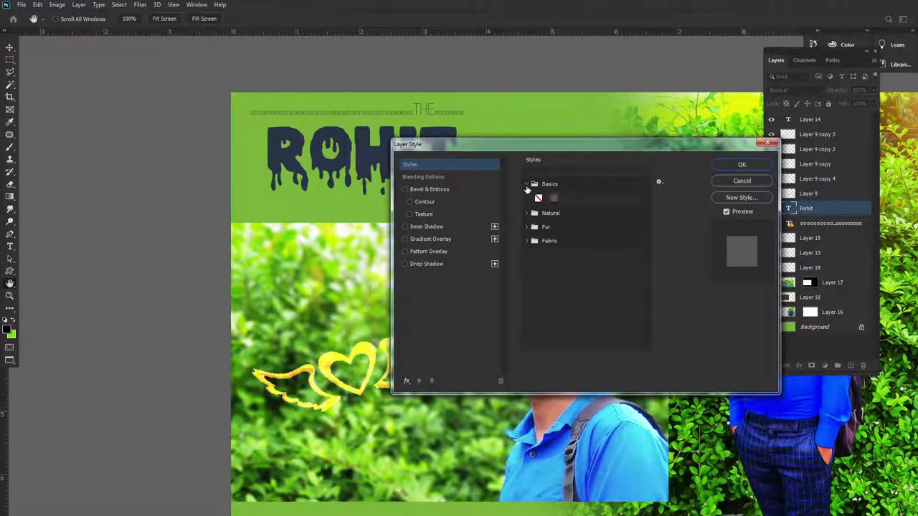
{"action": "left_click", "coordinate": [527, 185]}
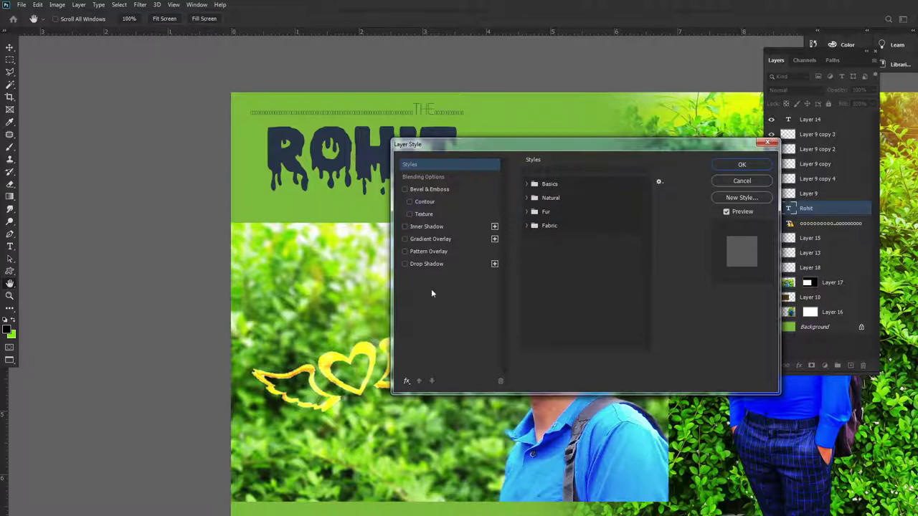
{"action": "left_click", "coordinate": [746, 167]}
- Set the background colour to bright red (#f30000) and fill the ROHIT text with it
{"action": "scroll", "coordinate": [559, 210], "scroll_direction": "down", "scroll_amount": 3}
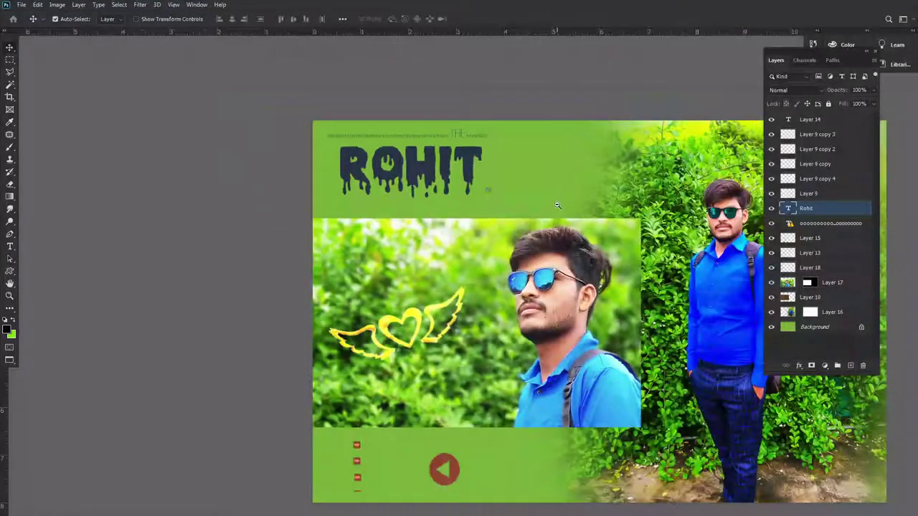
{"action": "scroll", "coordinate": [502, 201], "scroll_direction": "down", "scroll_amount": 2}
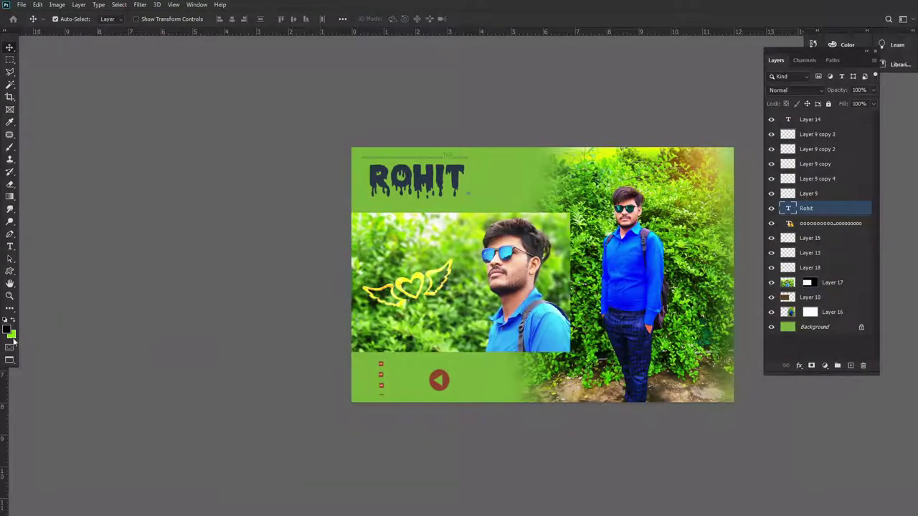
{"action": "left_click", "coordinate": [12, 338]}
{"action": "left_click", "coordinate": [663, 284]}
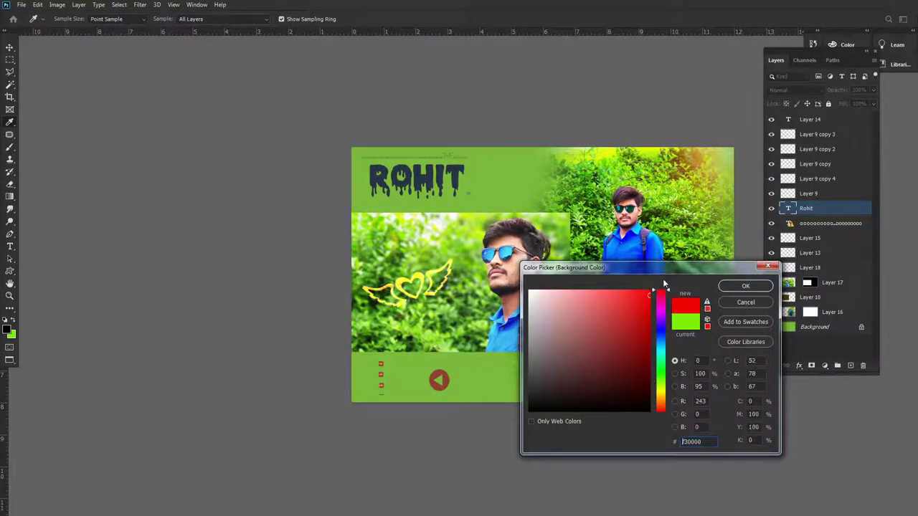
{"action": "left_click", "coordinate": [745, 286]}
{"action": "key", "text": "ctrl+BackSpace"}
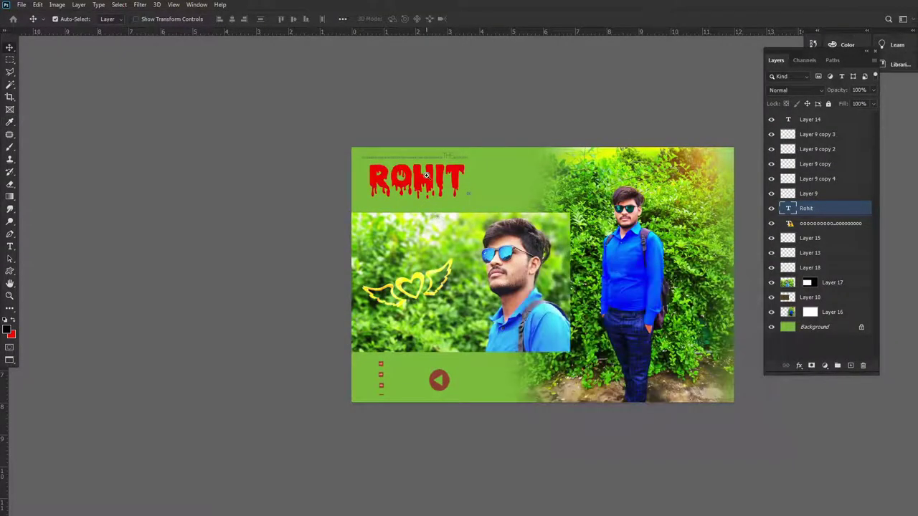
{"action": "scroll", "coordinate": [426, 175], "scroll_direction": "up", "scroll_amount": 3}
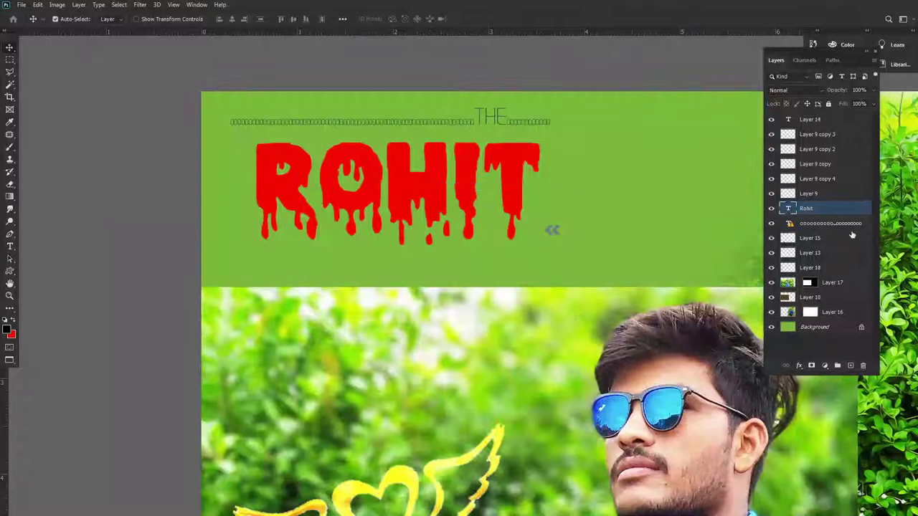
- In ROHIT's layer styles, try Texture, Inner Shadow and Bevel effects, then turn them off
{"action": "double_click", "coordinate": [841, 208]}
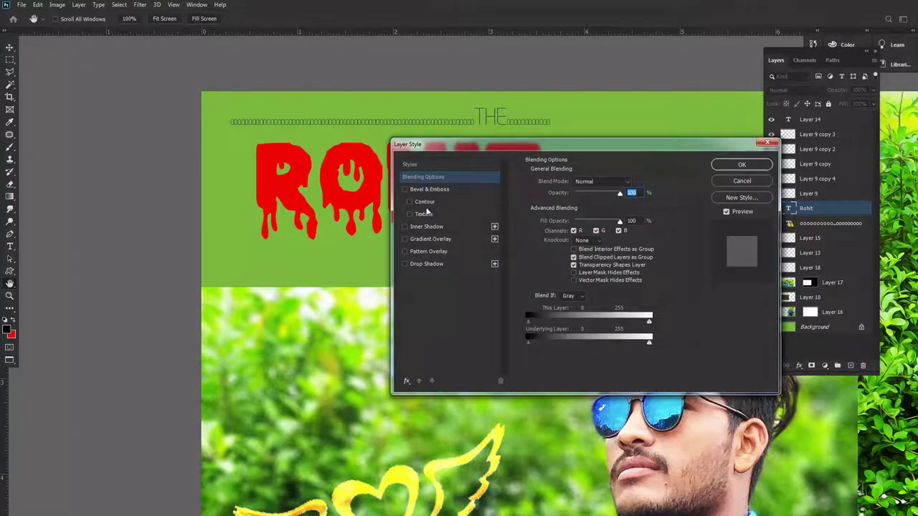
{"action": "left_click", "coordinate": [410, 214]}
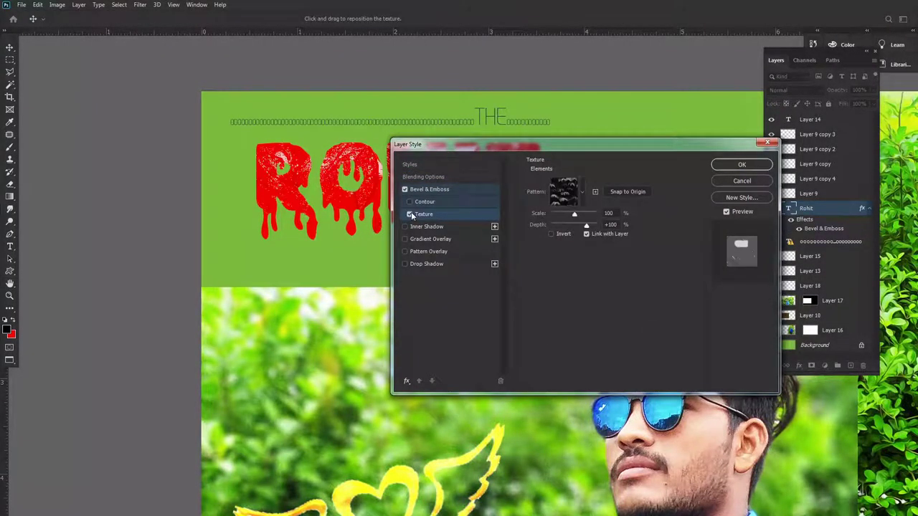
{"action": "scroll", "coordinate": [276, 188], "scroll_direction": "down", "scroll_amount": 3}
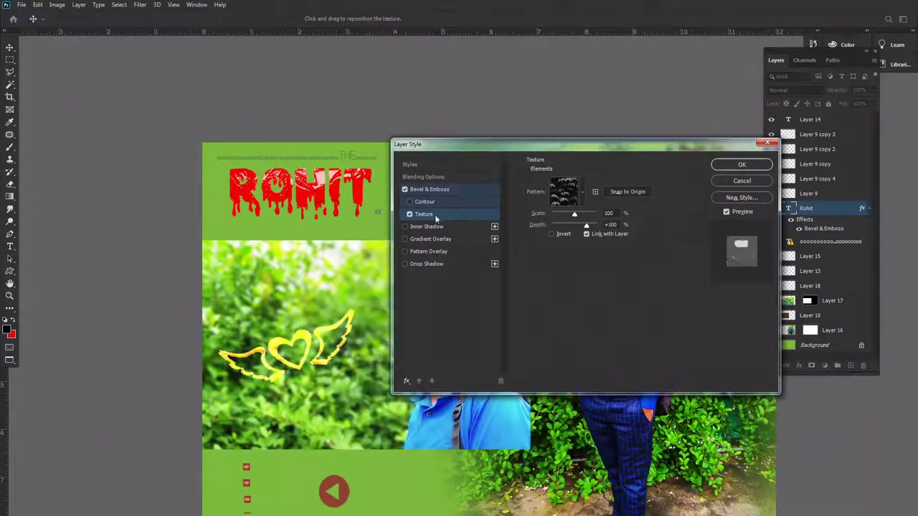
{"action": "left_click", "coordinate": [410, 214]}
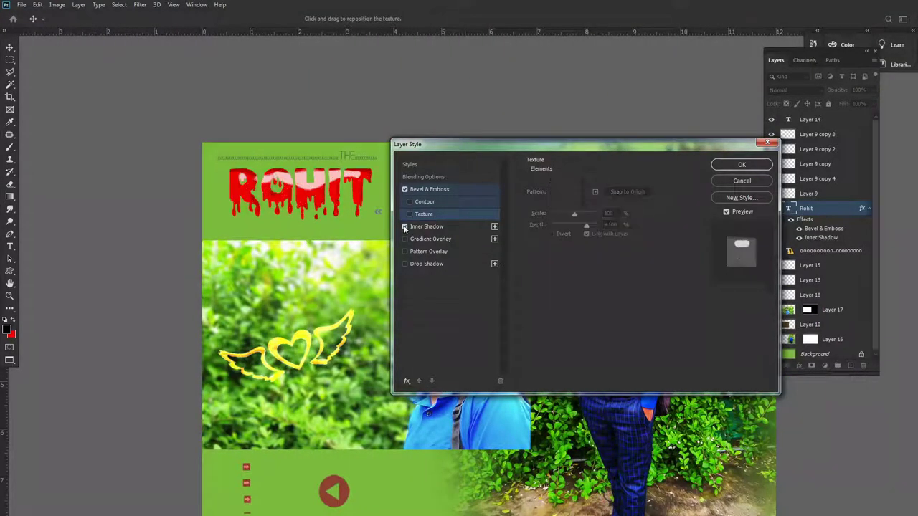
{"action": "left_click", "coordinate": [404, 190]}
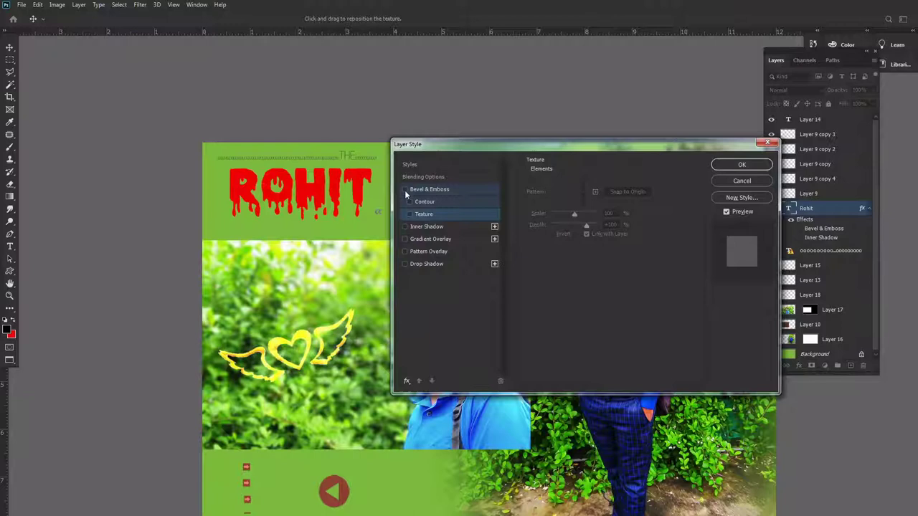
{"action": "left_click", "coordinate": [404, 239]}
{"action": "left_click", "coordinate": [406, 239]}
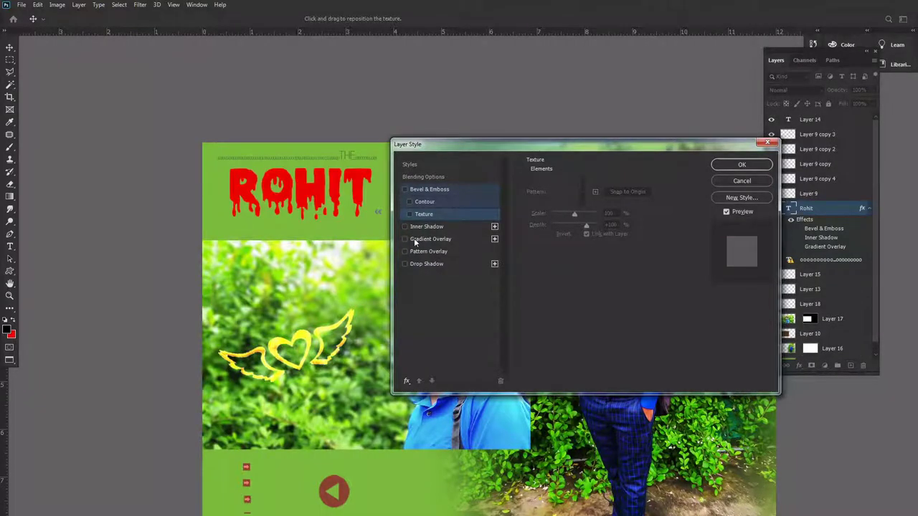
- Apply a Foreground to Background red-to-black gradient overlay to ROHIT
{"action": "left_click", "coordinate": [421, 238]}
{"action": "left_click", "coordinate": [589, 206]}
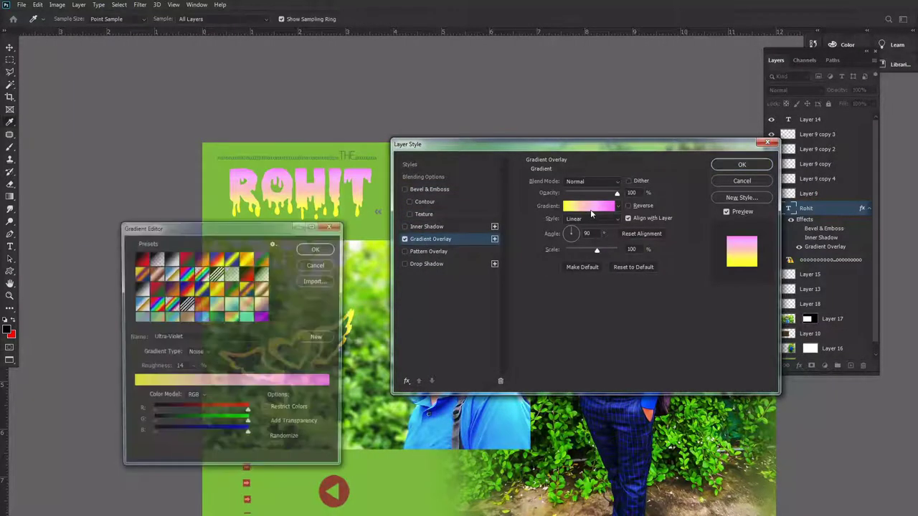
{"action": "left_click", "coordinate": [248, 274]}
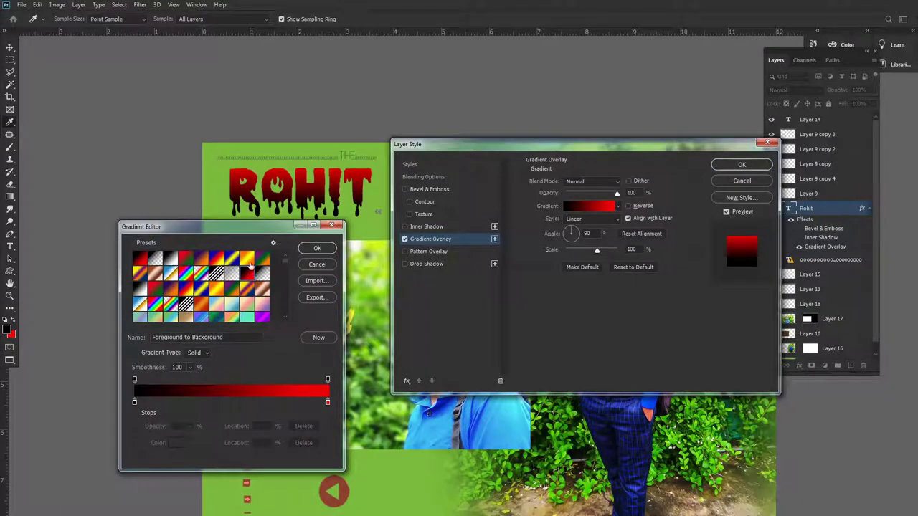
{"action": "left_click", "coordinate": [233, 297]}
{"action": "left_click", "coordinate": [246, 276]}
{"action": "left_click", "coordinate": [317, 248]}
{"action": "left_click", "coordinate": [742, 165]}
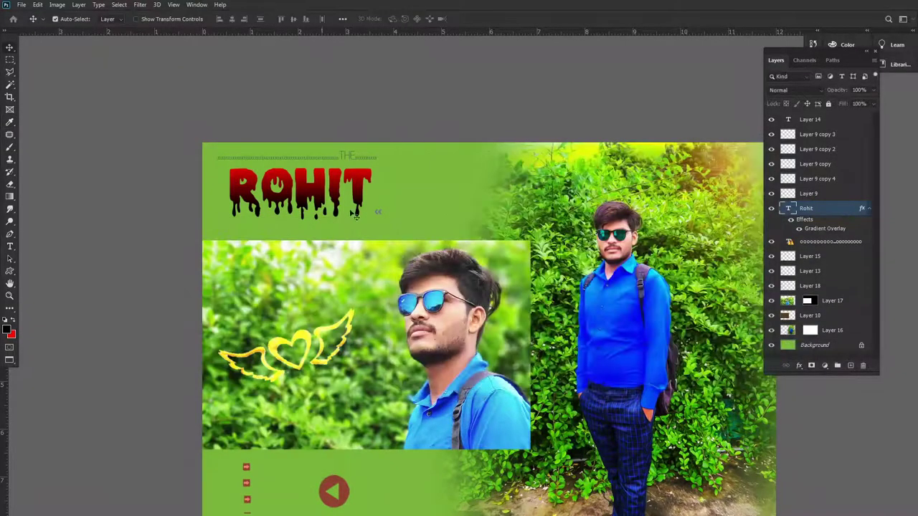
{"action": "key", "text": "v"}
{"action": "scroll", "coordinate": [330, 205], "scroll_direction": "down", "scroll_amount": 1}
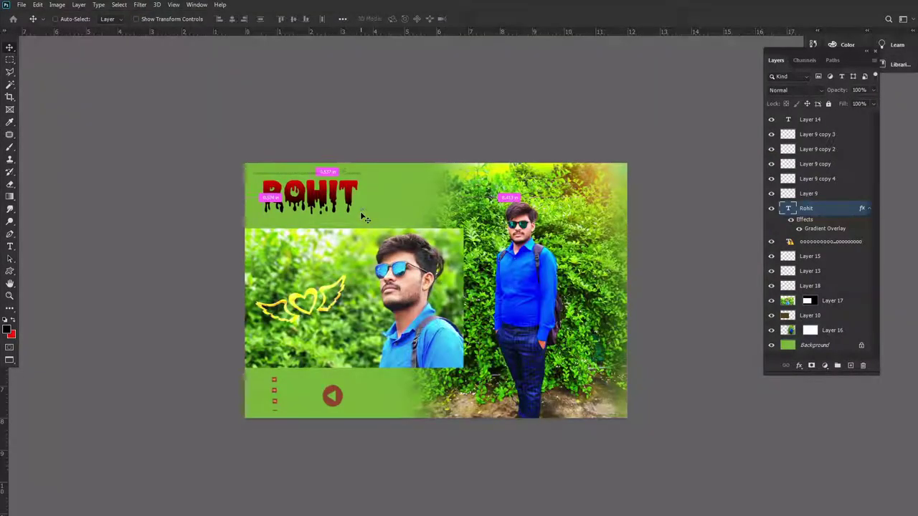
{"action": "scroll", "coordinate": [362, 214], "scroll_direction": "up", "scroll_amount": 2}
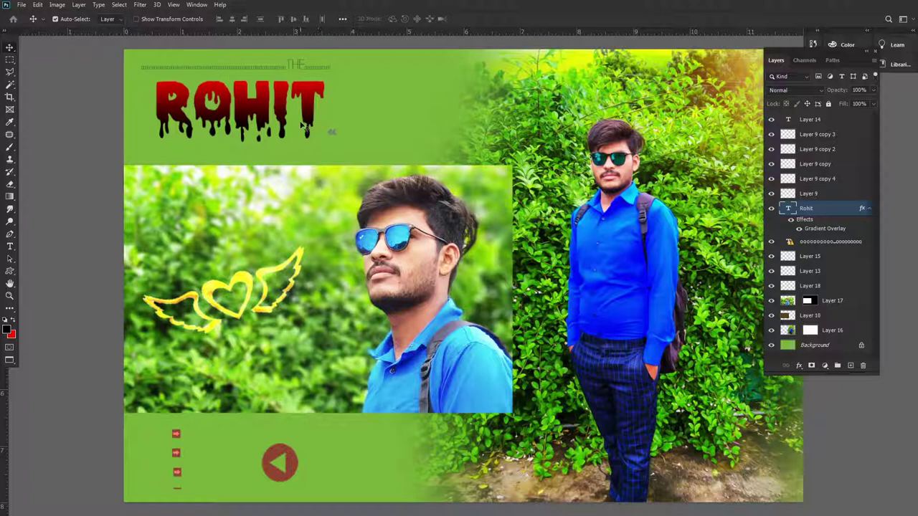
{"action": "right_click", "coordinate": [300, 67]}
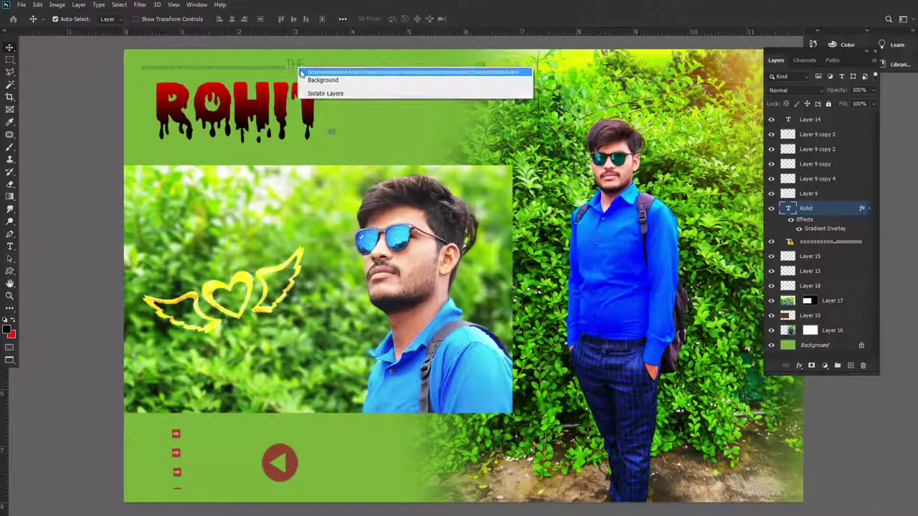
{"action": "left_click", "coordinate": [303, 74]}
{"action": "key", "text": "alt+space"}
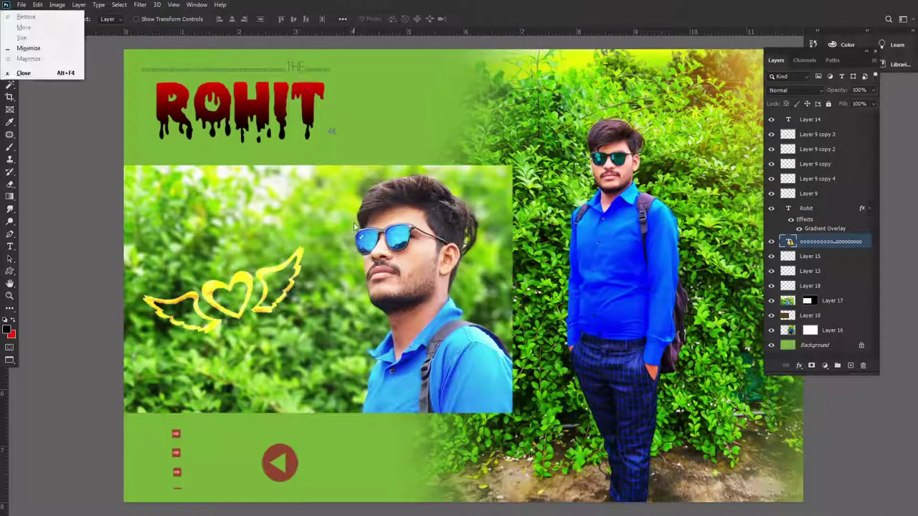
{"action": "scroll", "coordinate": [376, 272], "scroll_direction": "down", "scroll_amount": 1}
{"action": "scroll", "coordinate": [376, 271], "scroll_direction": "down", "scroll_amount": 2}
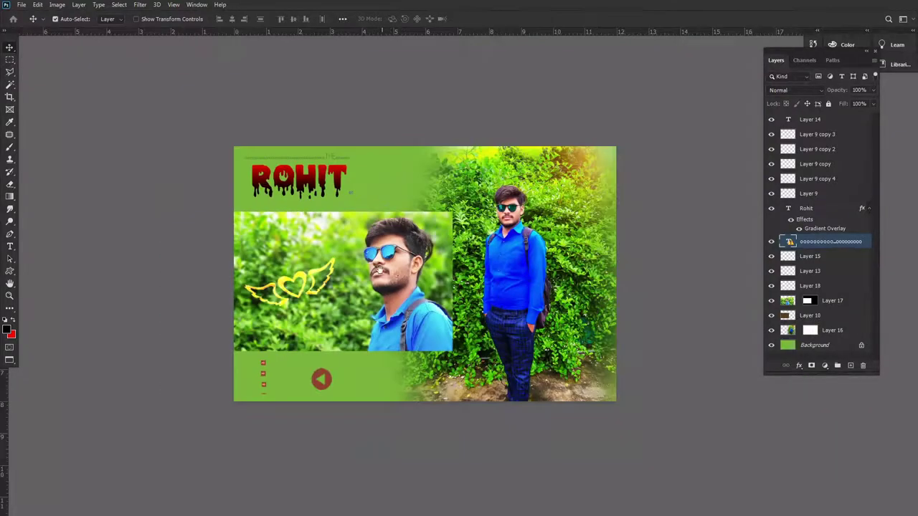
{"action": "left_click", "coordinate": [394, 271]}
{"action": "key", "text": "shift+alt+y"}
{"action": "scroll", "coordinate": [393, 271], "scroll_direction": "up", "scroll_amount": 2}
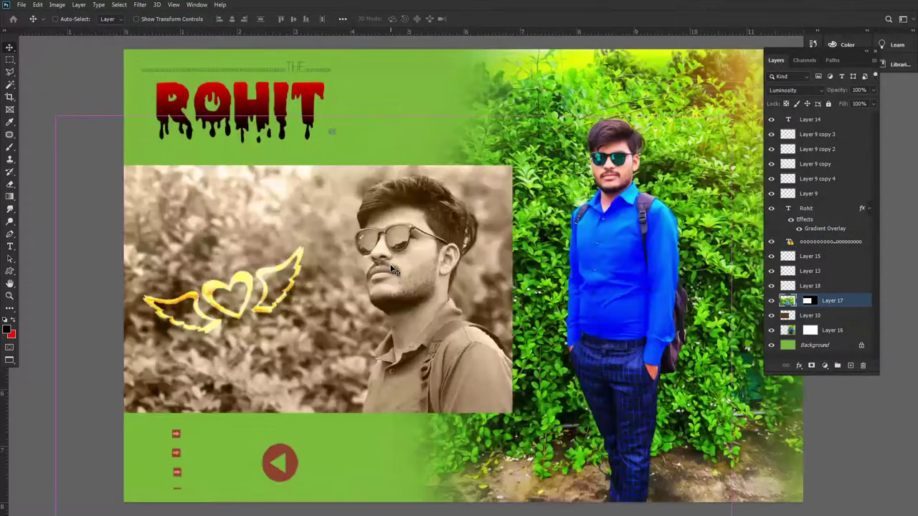
{"action": "key", "text": "shift+alt+n"}
{"action": "scroll", "coordinate": [394, 271], "scroll_direction": "down", "scroll_amount": 1}
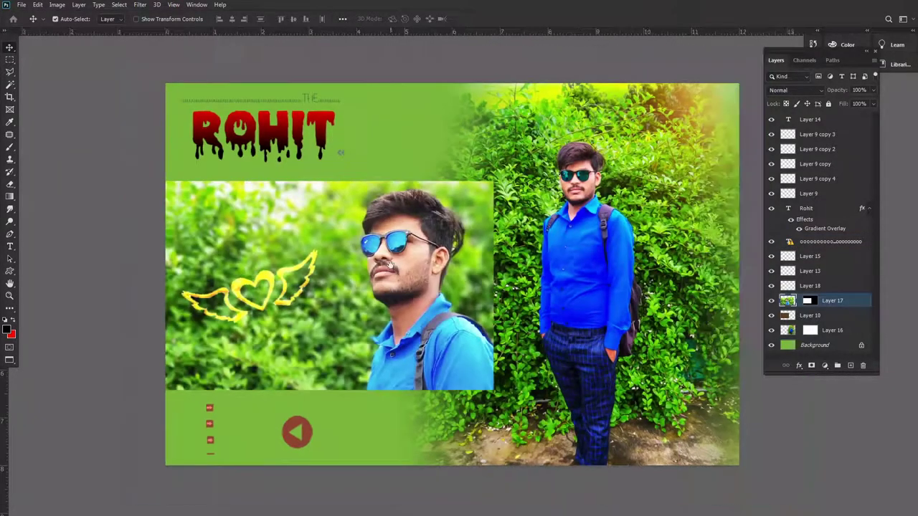
{"action": "scroll", "coordinate": [406, 258], "scroll_direction": "up", "scroll_amount": 1}
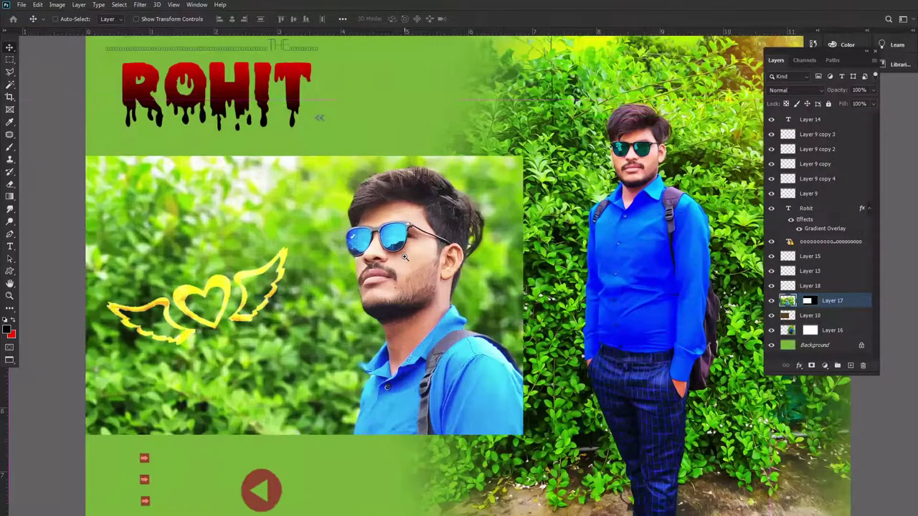
{"action": "scroll", "coordinate": [413, 244], "scroll_direction": "up", "scroll_amount": 1}
{"action": "left_click", "coordinate": [120, 5]}
{"action": "mouse_move", "coordinate": [140, 5]}
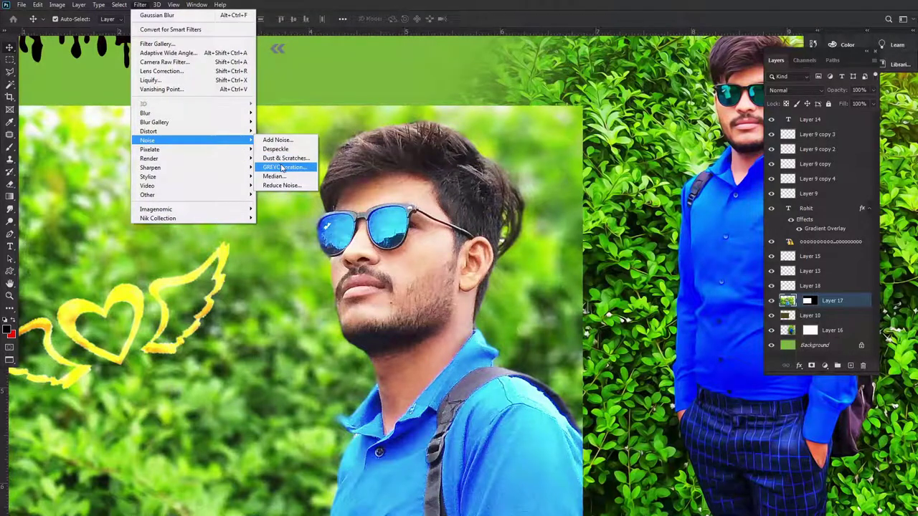
- Launch Filter > Noise > GREYCstoration on Layer 17
{"action": "left_click", "coordinate": [287, 178]}
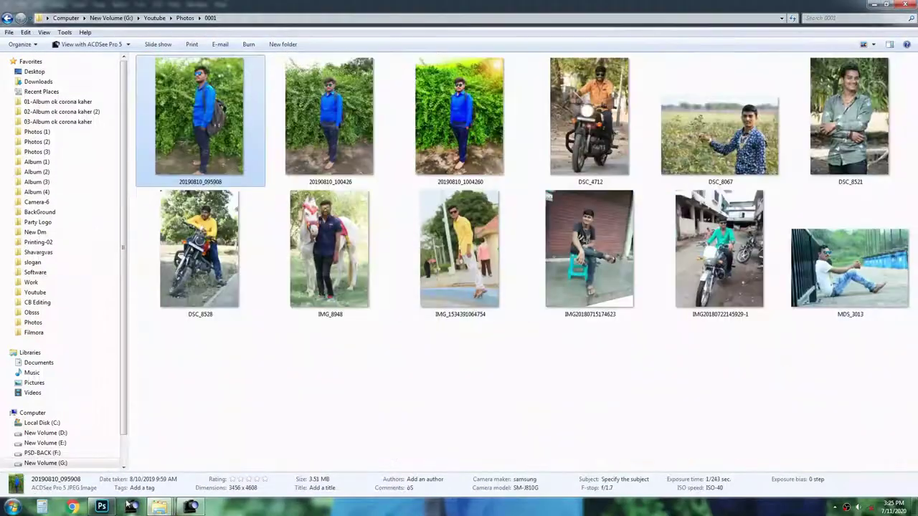
- Minimize the Explorer photo folder and bring Photoshop back to the front
{"action": "left_click", "coordinate": [167, 509]}
{"action": "left_click", "coordinate": [100, 508]}
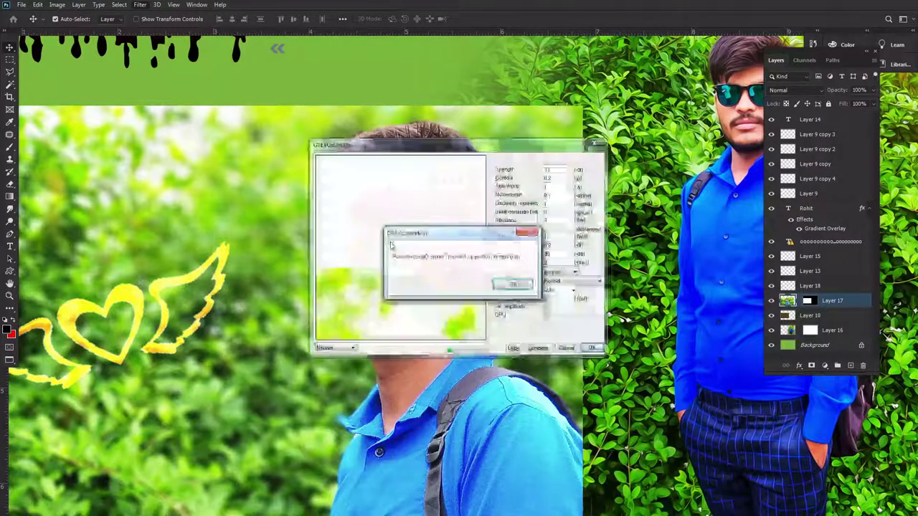
- Dismiss the RawProcessIO error and close the GREYCstoration filter window
{"action": "left_click", "coordinate": [527, 287]}
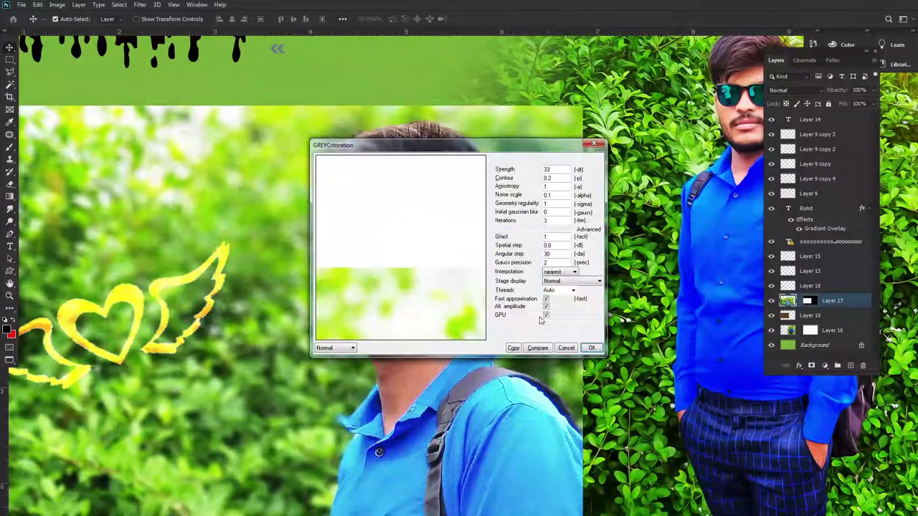
{"action": "left_click", "coordinate": [566, 348]}
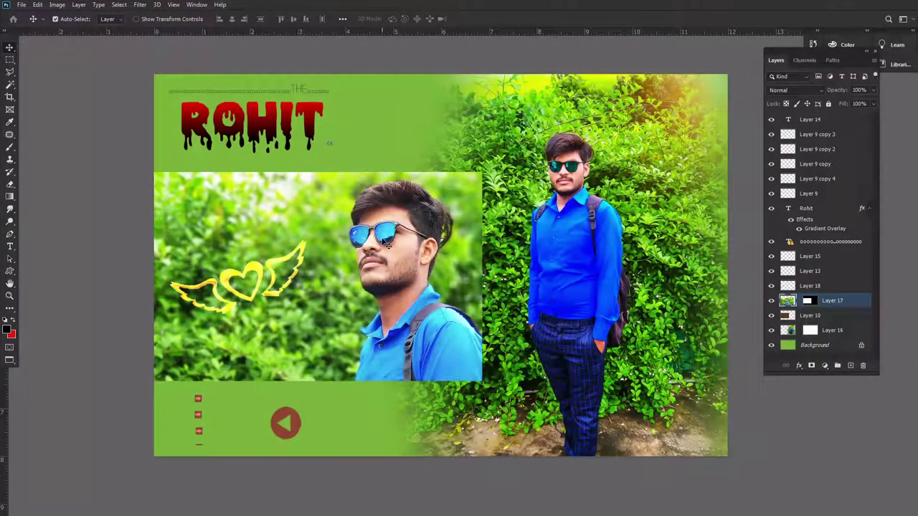
- Shift the standing man slightly right, duplicate Layer 17 as Layer 17 copy, and reselect Layer 17
{"action": "right_click", "coordinate": [359, 253]}
{"action": "left_click", "coordinate": [369, 263]}
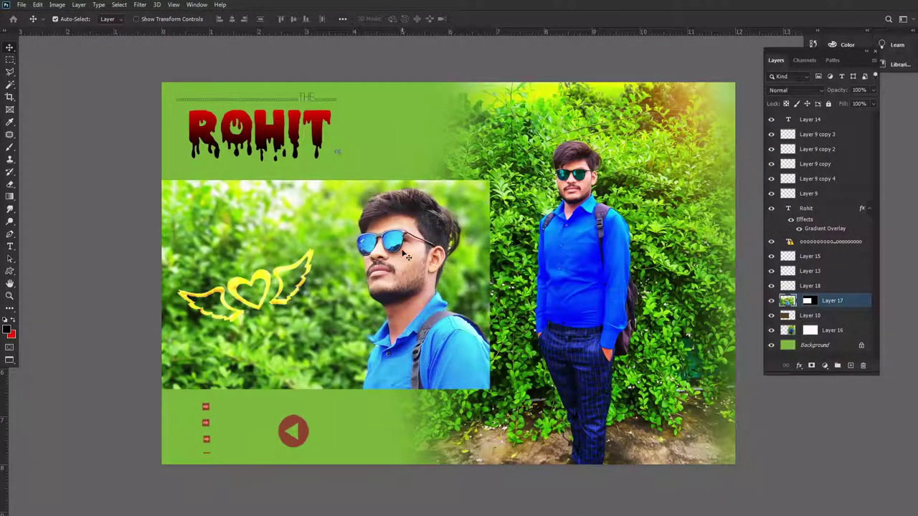
{"action": "left_click_drag", "start_coordinate": [564, 273], "coordinate": [579, 260]}
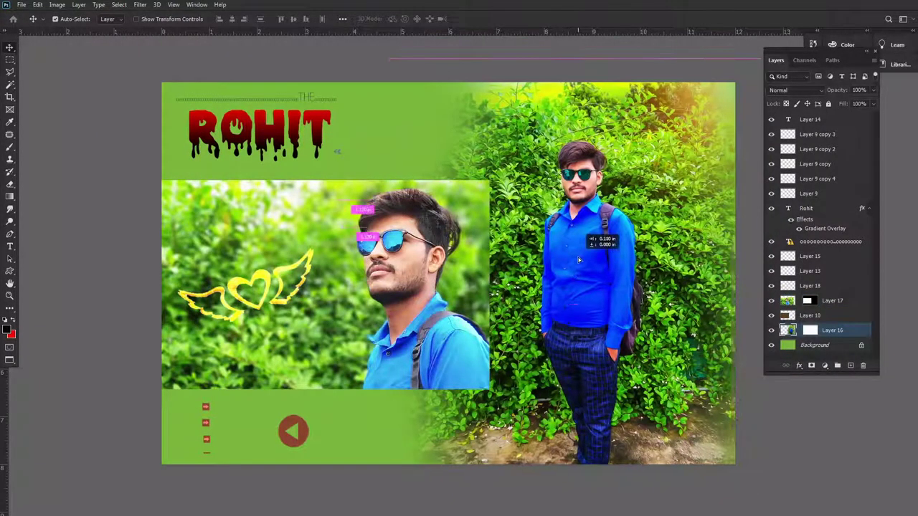
{"action": "left_click", "coordinate": [433, 266]}
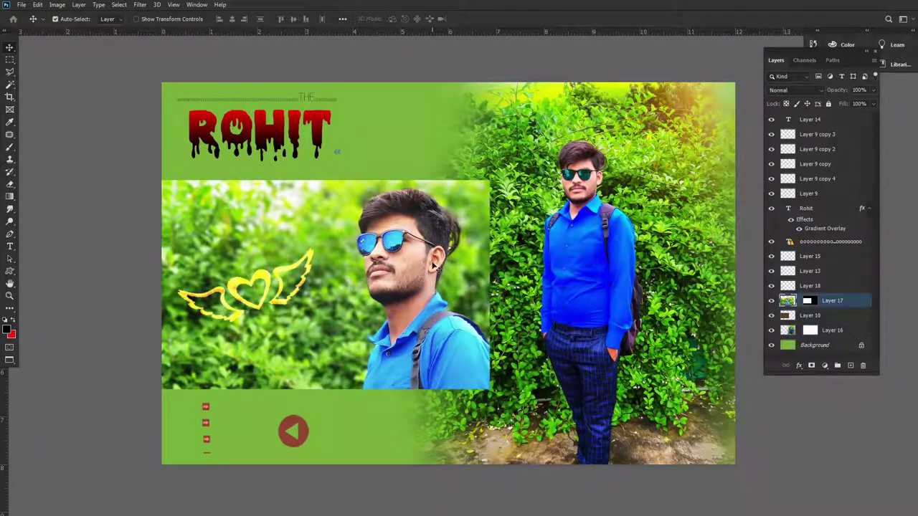
{"action": "right_click", "coordinate": [433, 266]}
{"action": "left_click_drag", "start_coordinate": [433, 267], "coordinate": [435, 271], "text": "alt"}
{"action": "right_click", "coordinate": [436, 265]}
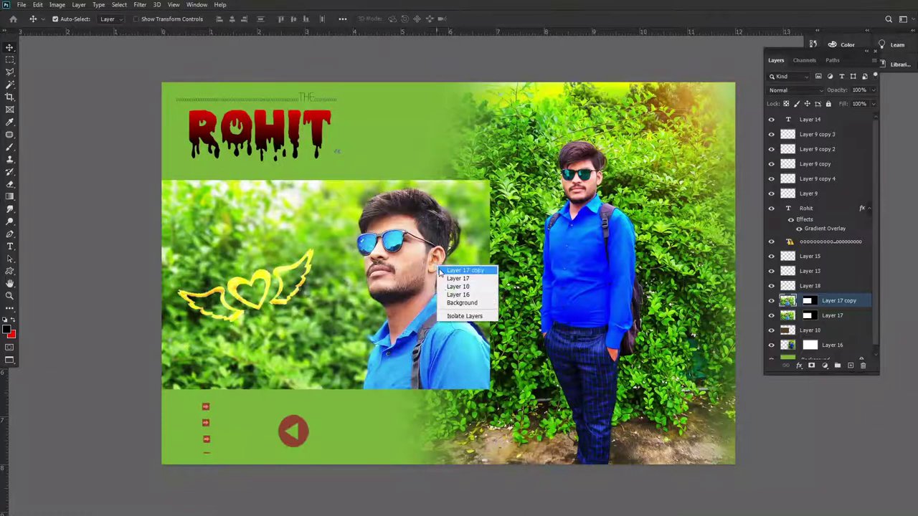
{"action": "left_click", "coordinate": [452, 278]}
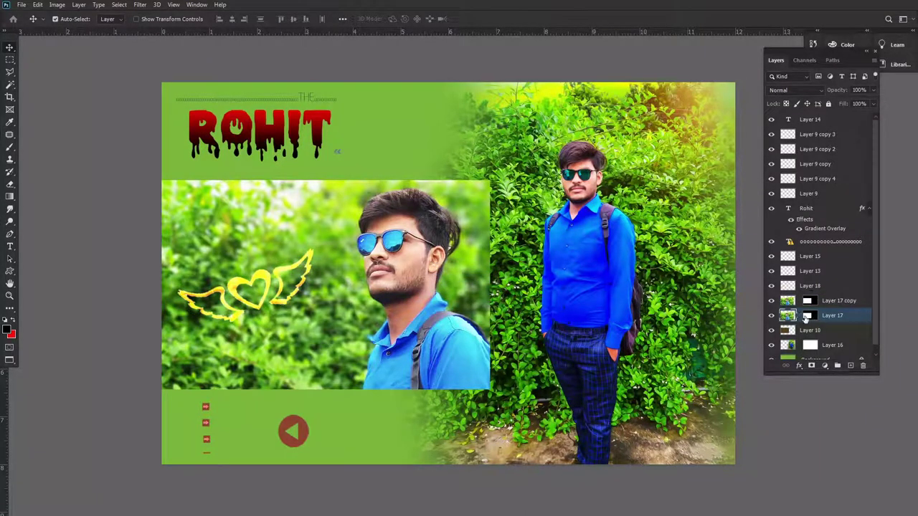
- Load Layer 17's mask as a selection and apply a Gaussian Blur of 98.5
{"action": "left_click", "coordinate": [806, 317], "text": "ctrl"}
{"action": "left_click", "coordinate": [140, 4]}
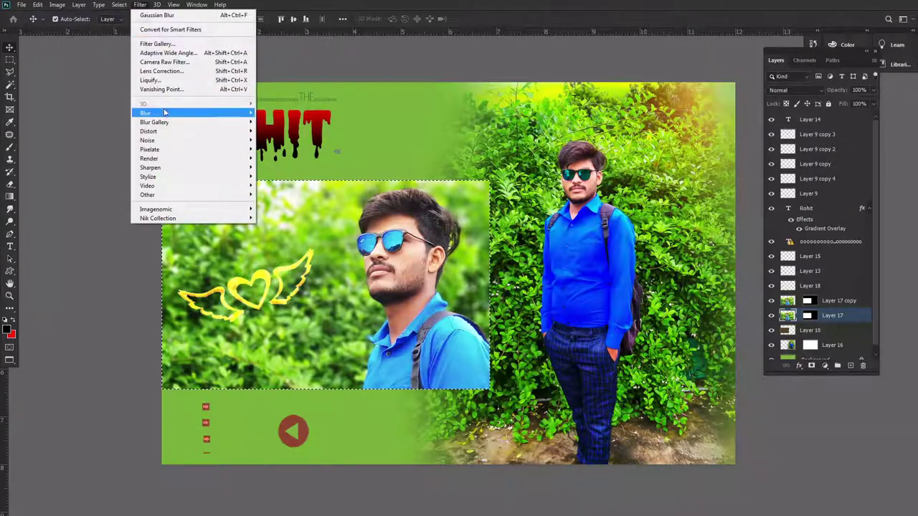
{"action": "mouse_move", "coordinate": [147, 112]}
{"action": "left_click", "coordinate": [278, 148]}
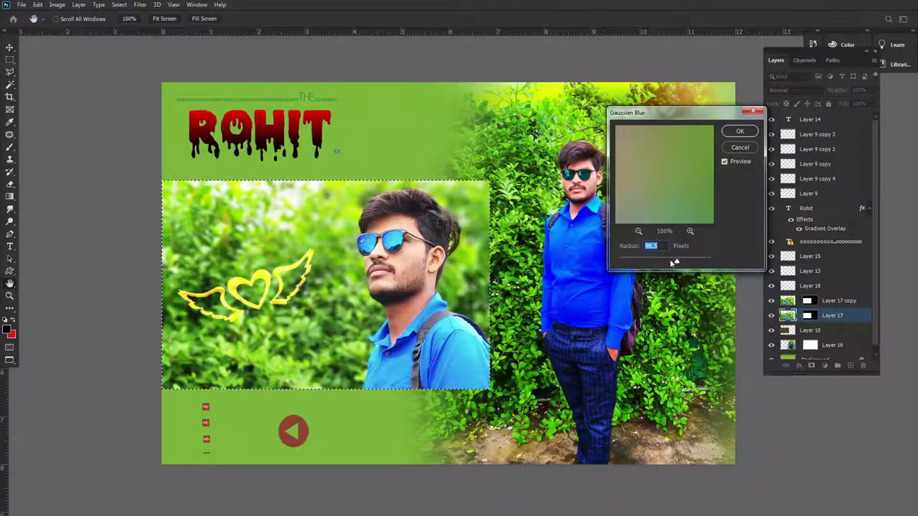
{"action": "key", "text": "Return"}
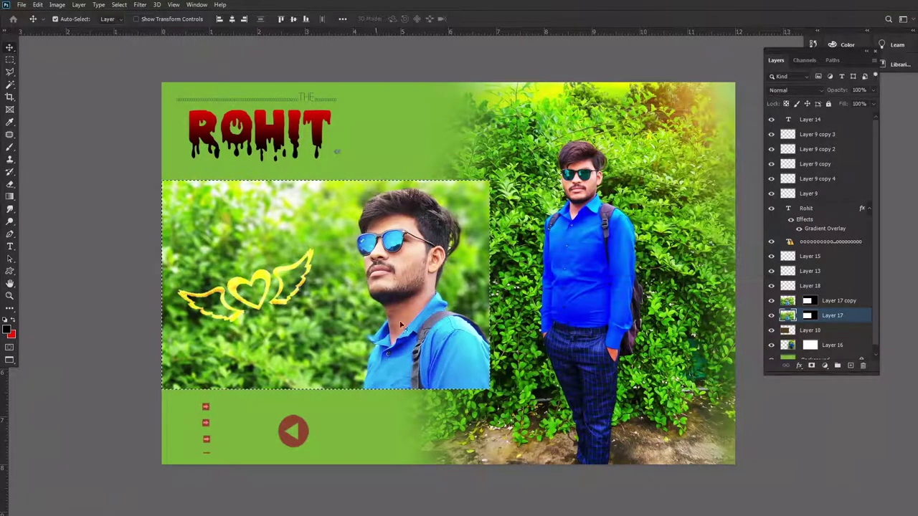
- Shift the selection's hue, deselect, and set Layer 17 copy to Luminosity blending
{"action": "key", "text": "ctrl+u"}
{"action": "left_click_drag", "start_coordinate": [743, 320], "coordinate": [764, 321]}
{"action": "left_click", "coordinate": [850, 273]}
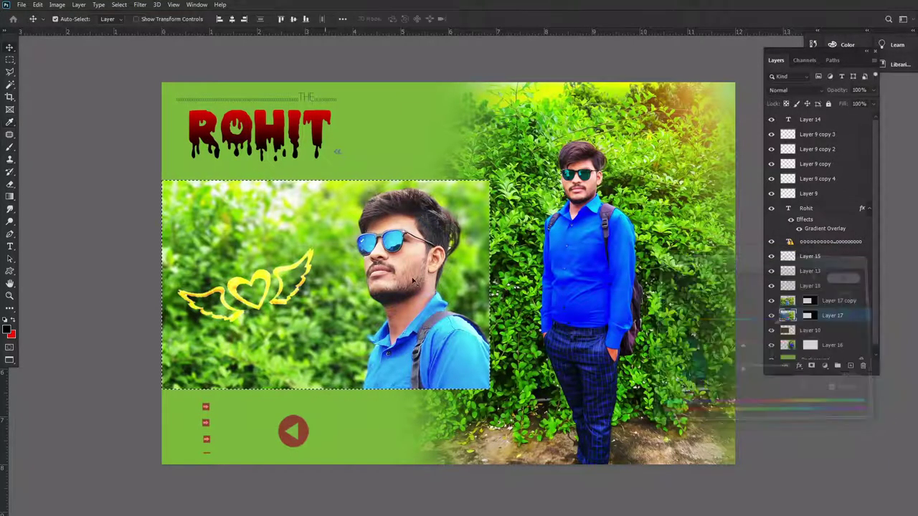
{"action": "key", "text": "ctrl+d"}
{"action": "left_click", "coordinate": [387, 260]}
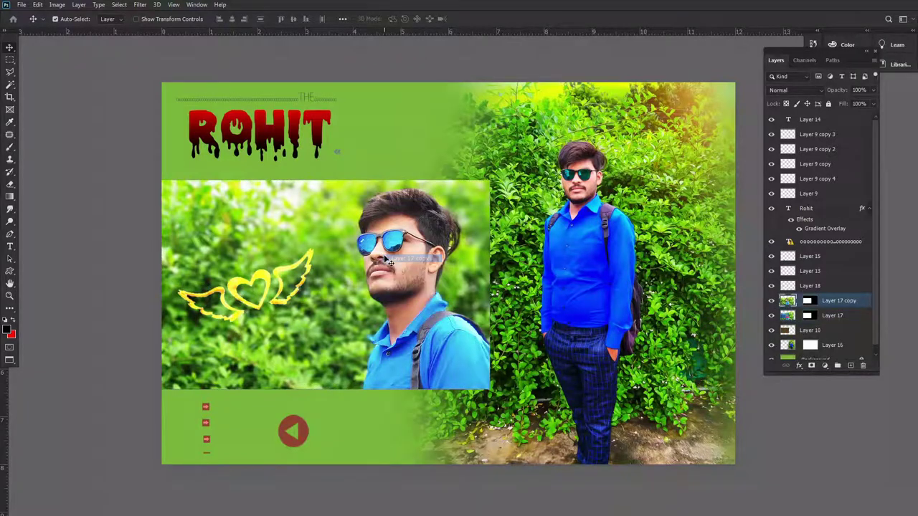
{"action": "key", "text": "shift+alt+y"}
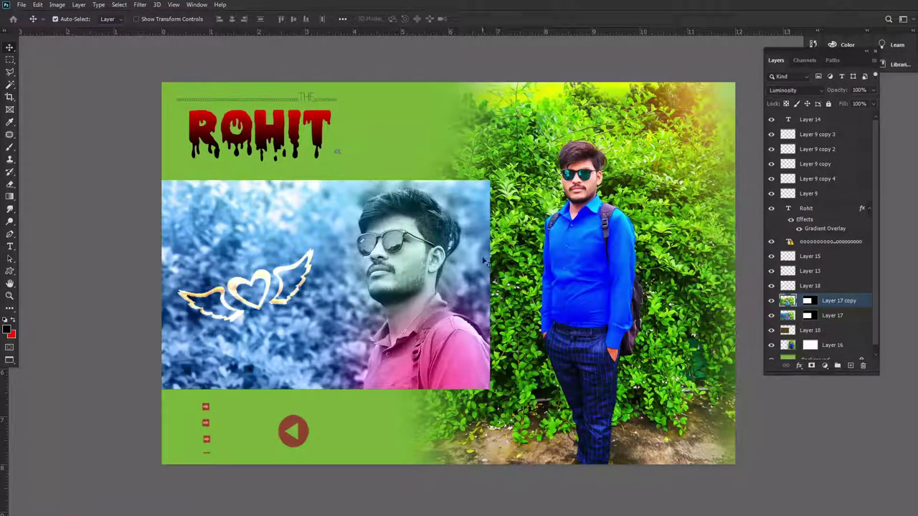
{"action": "double_click", "coordinate": [863, 301]}
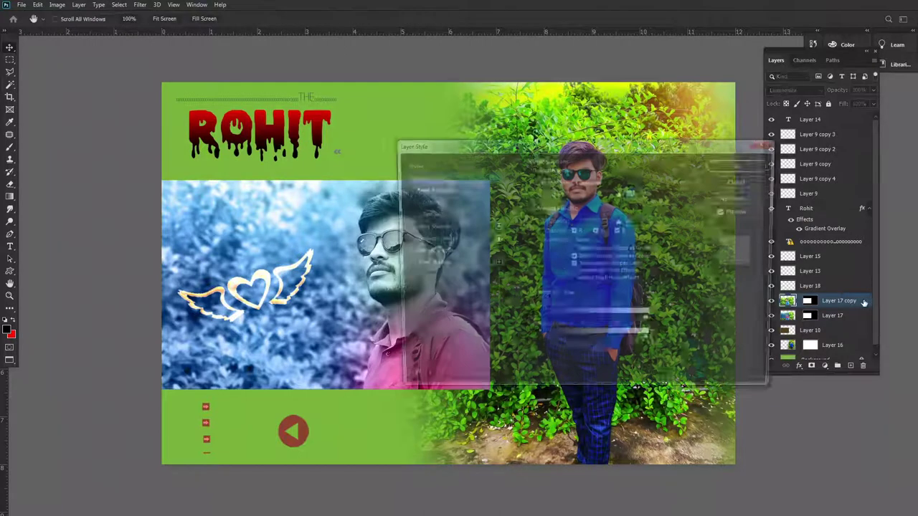
{"action": "left_click", "coordinate": [432, 214]}
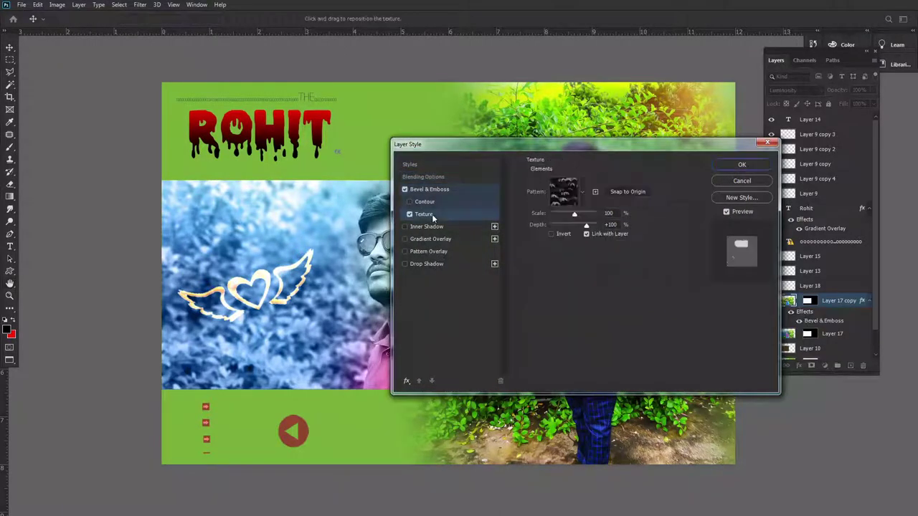
{"action": "left_click", "coordinate": [411, 214]}
{"action": "left_click", "coordinate": [410, 202]}
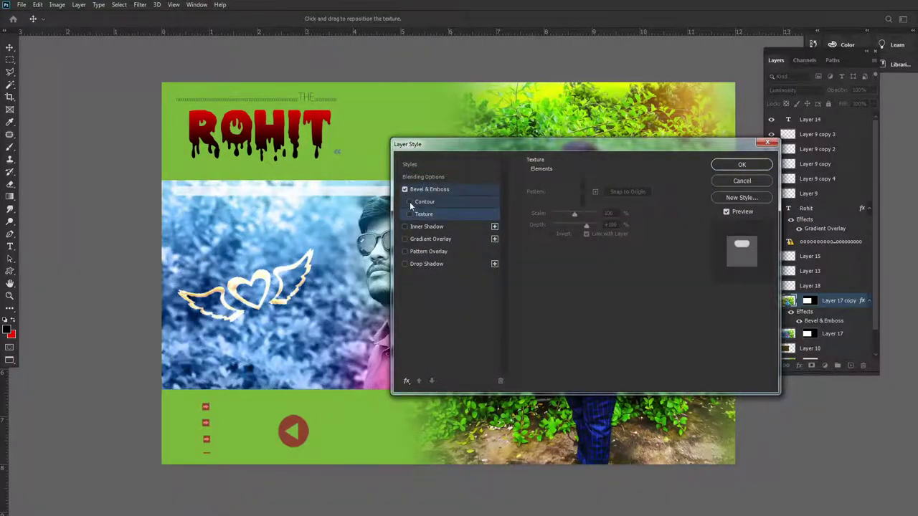
{"action": "left_click", "coordinate": [405, 189]}
{"action": "left_click", "coordinate": [436, 228]}
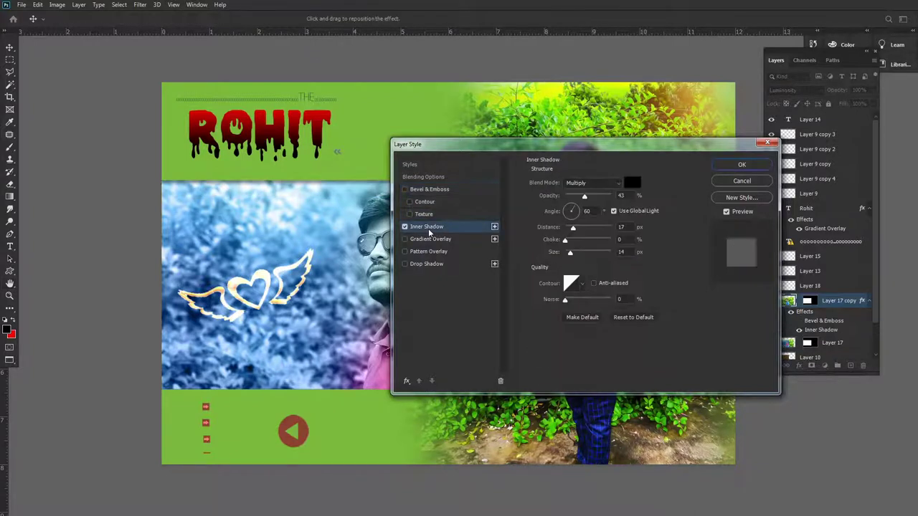
{"action": "left_click", "coordinate": [405, 227]}
- Discard the layer style and stroke the selection with a 5 px white outside border
{"action": "left_click", "coordinate": [745, 184]}
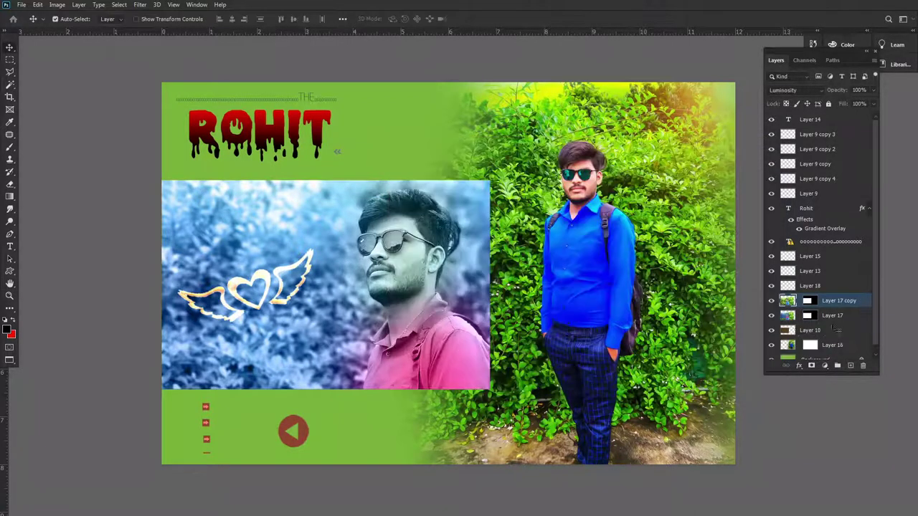
{"action": "key", "text": "alt+e"}
{"action": "key", "text": "s"}
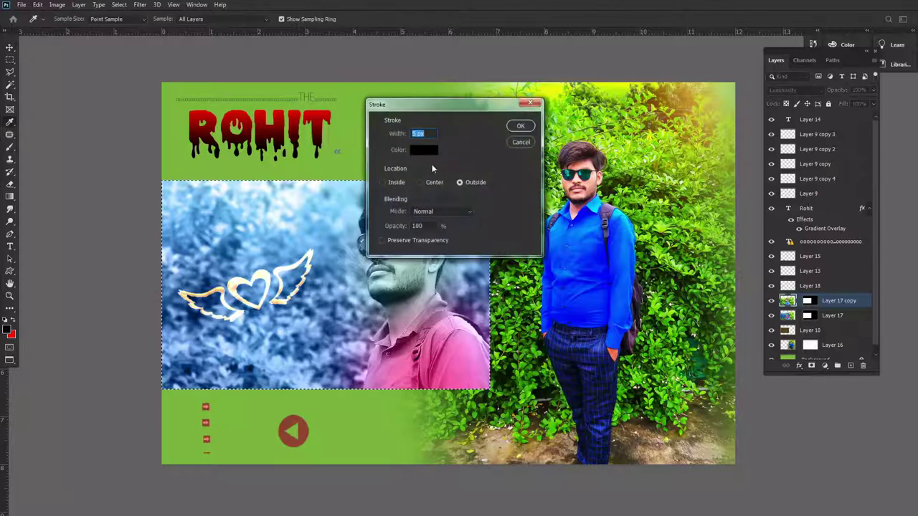
{"action": "left_click", "coordinate": [423, 149]}
{"action": "left_click", "coordinate": [530, 292]}
{"action": "key", "text": "Return"}
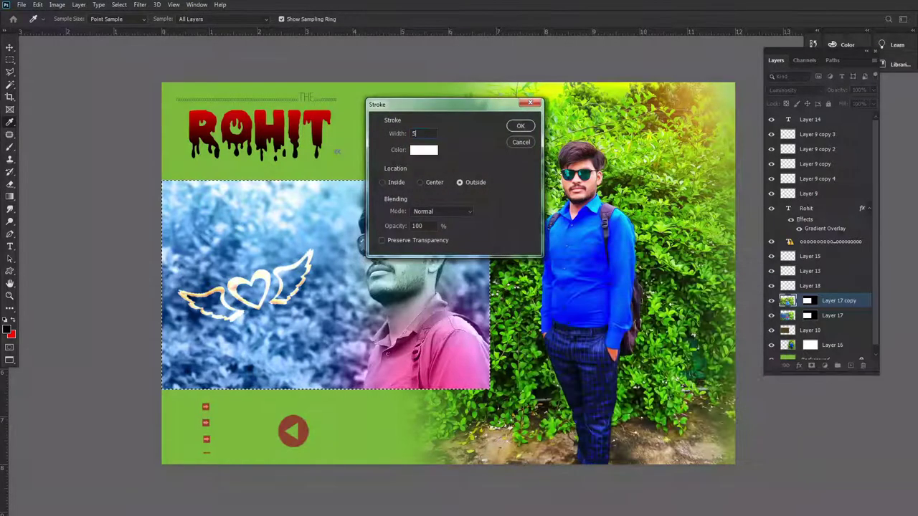
{"action": "key", "text": "Return"}
- Reapply the white stroke around the inset and reselect Layer 17
{"action": "key", "text": "alt+e"}
{"action": "key", "text": "s"}
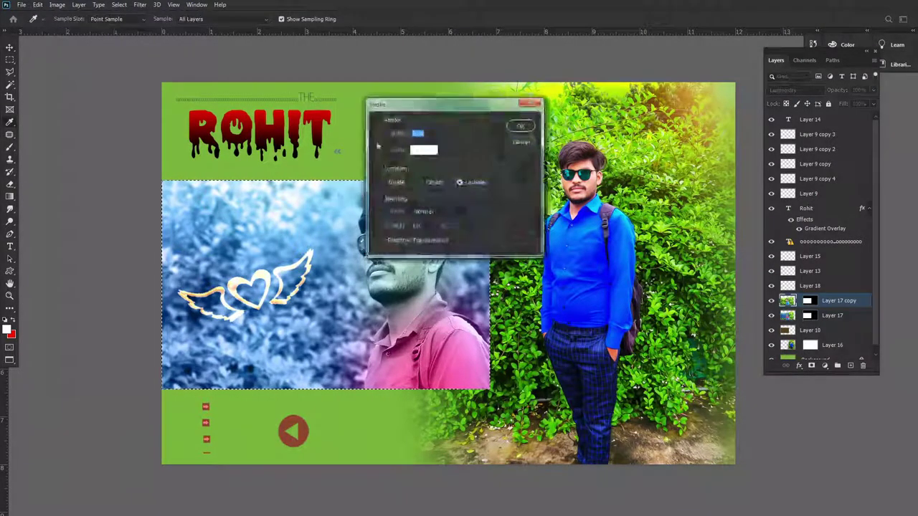
{"action": "key", "text": "Return"}
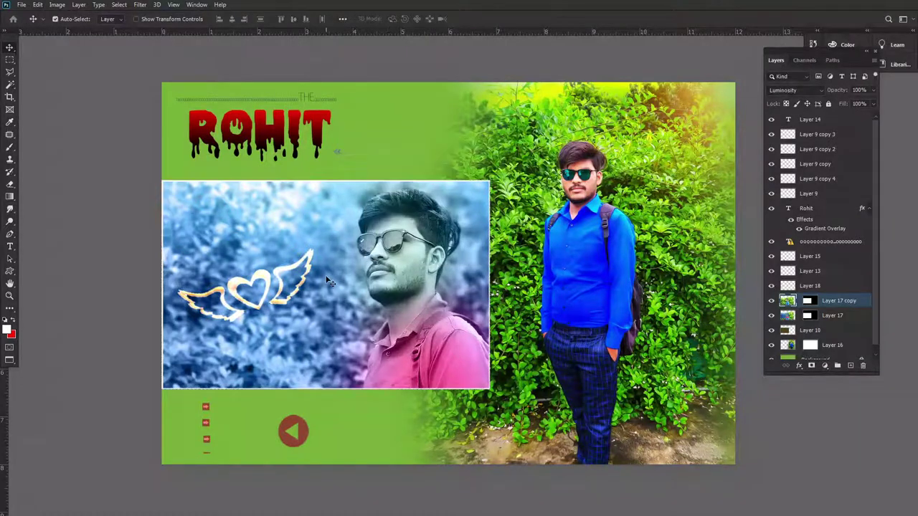
{"action": "right_click", "coordinate": [351, 268]}
{"action": "left_click", "coordinate": [362, 277]}
{"action": "scroll", "coordinate": [363, 267], "scroll_direction": "down", "scroll_amount": 1}
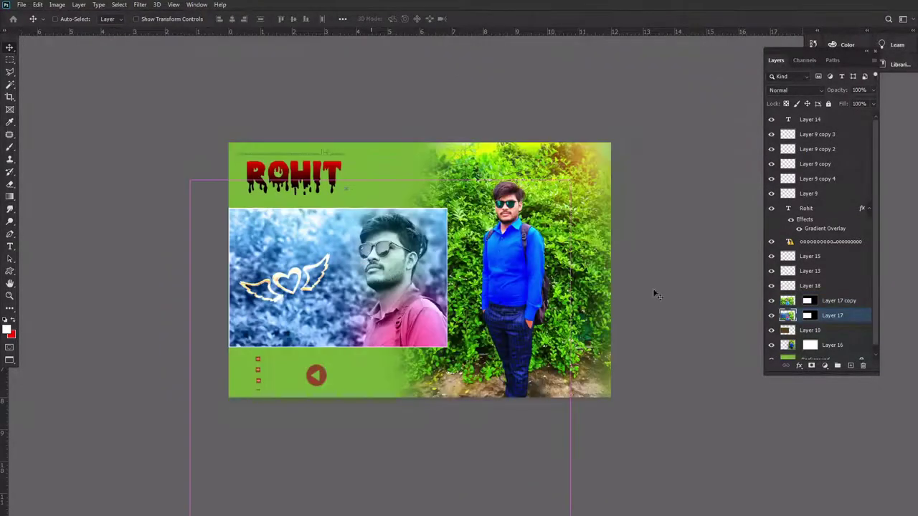
- Shift Layer 17's hue to about -142 for a yellow-green tint
{"action": "key", "text": "ctrl+u"}
{"action": "left_click_drag", "start_coordinate": [721, 322], "coordinate": [705, 323]}
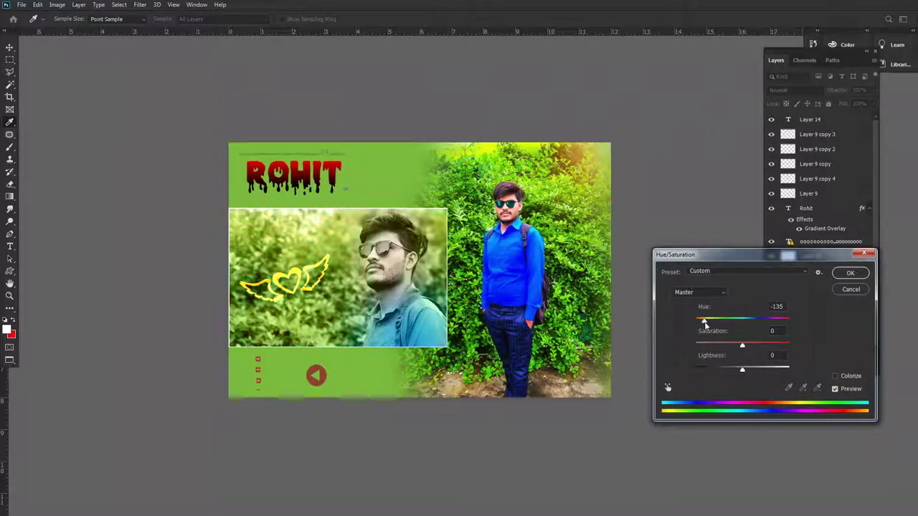
{"action": "left_click_drag", "start_coordinate": [705, 323], "coordinate": [695, 323]}
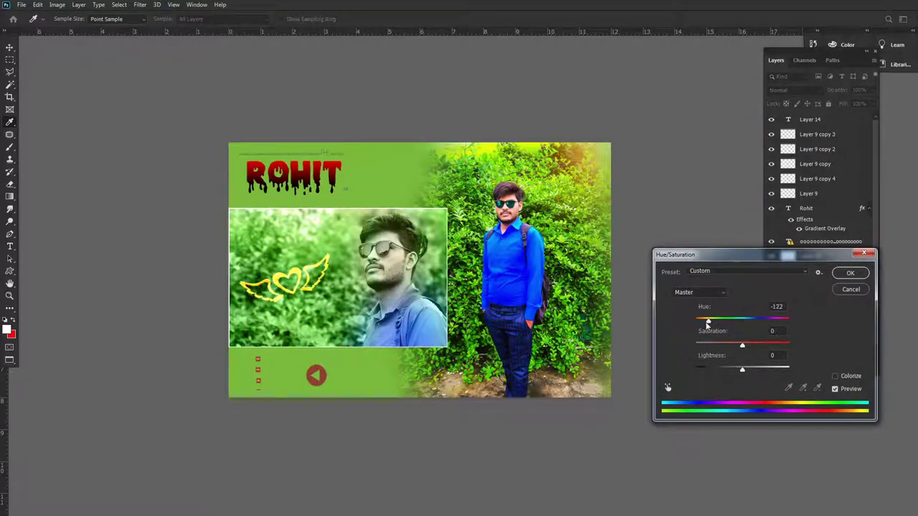
{"action": "left_click_drag", "start_coordinate": [704, 331], "coordinate": [709, 332]}
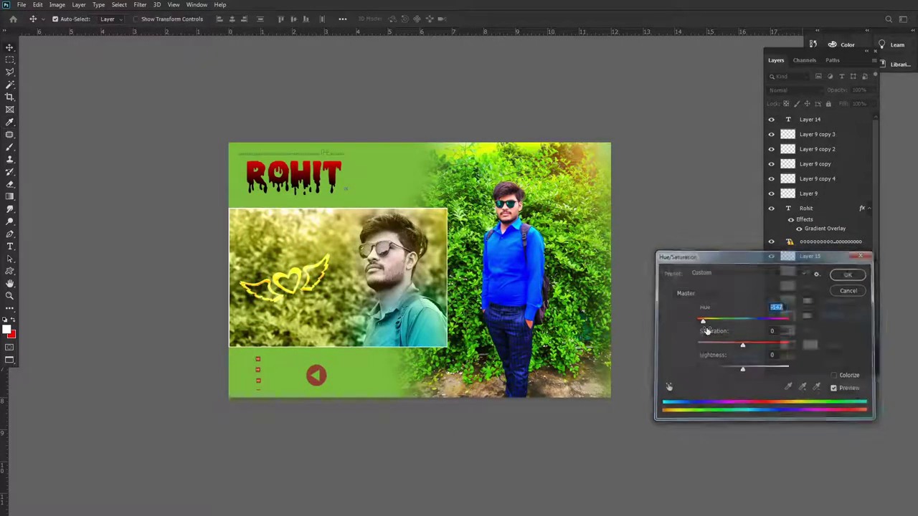
{"action": "key", "text": "Return"}
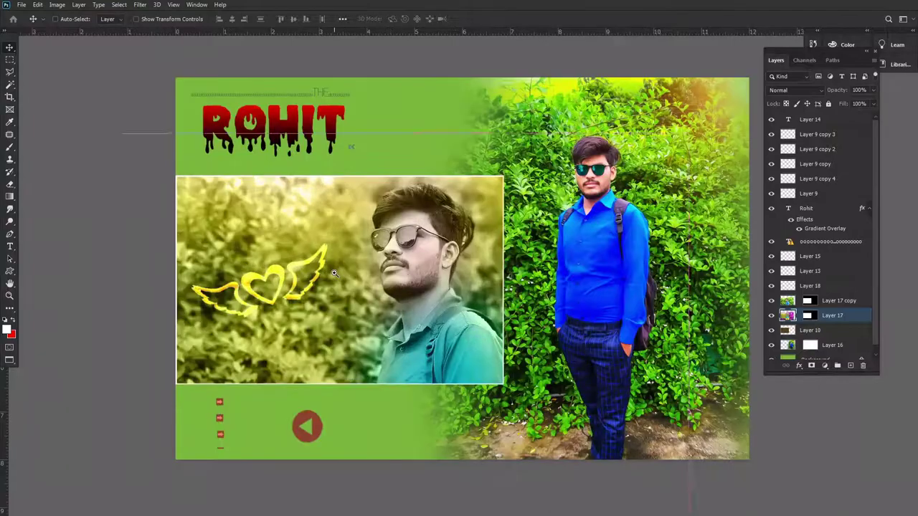
- Open the Png folder in Explorer and drag red splatter 024 onto Photoshop
{"action": "left_click", "coordinate": [337, 278]}
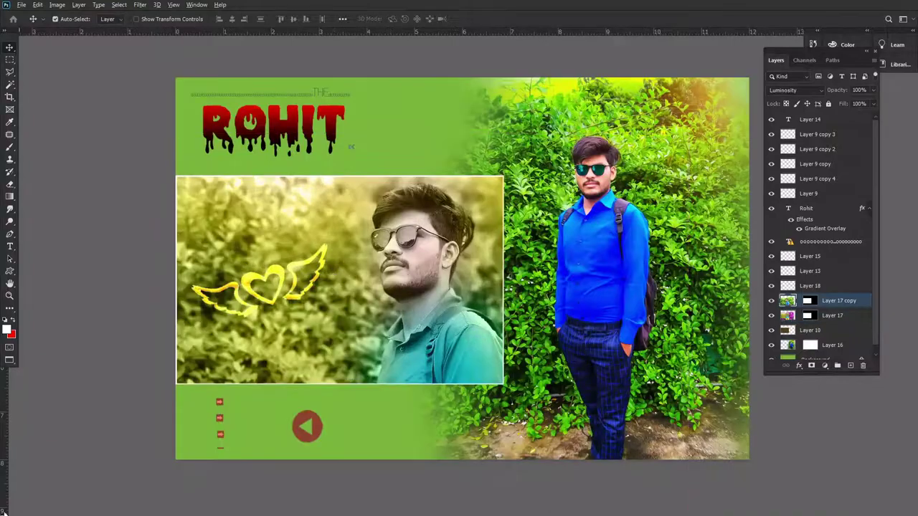
{"action": "key", "text": "alt+Tab"}
{"action": "key", "text": "alt+Tab"}
{"action": "key", "text": "alt+Tab"}
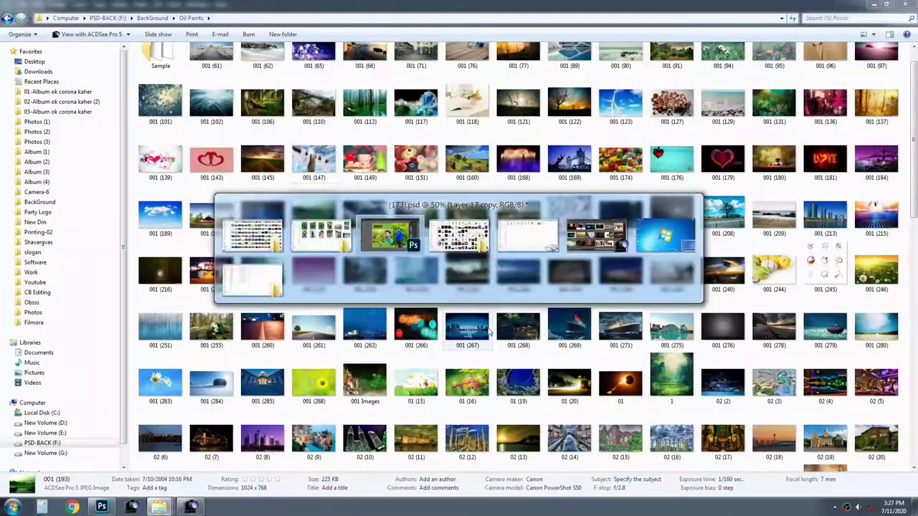
{"action": "key", "text": "BackSpace"}
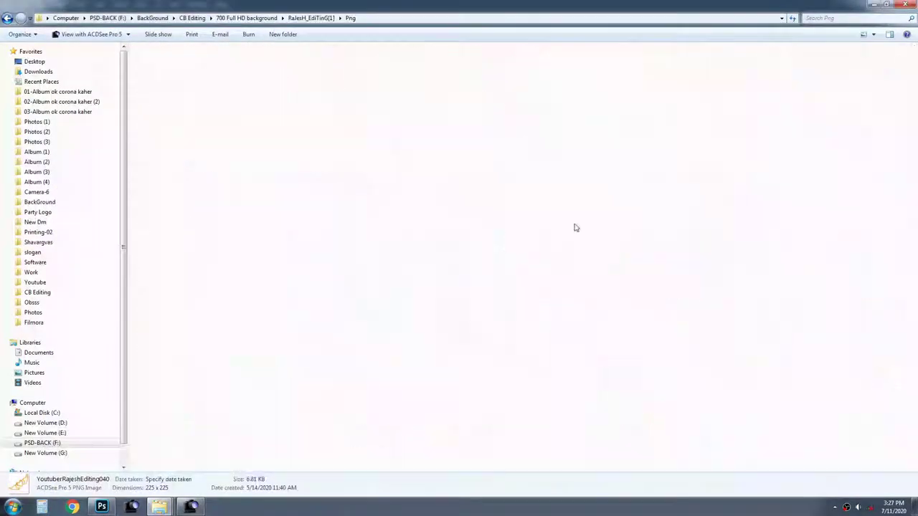
{"action": "double_click", "coordinate": [194, 115]}
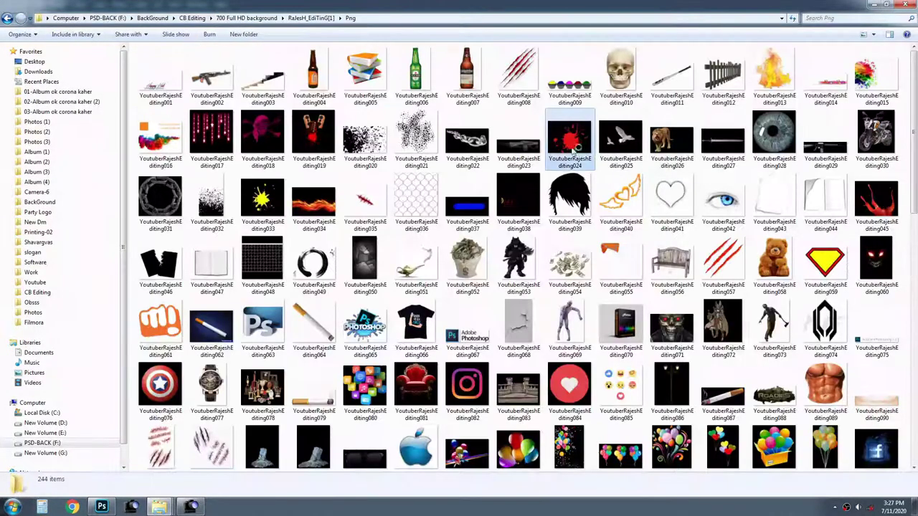
{"action": "mouse_move", "coordinate": [569, 141]}
{"action": "left_mouse_down"}
{"action": "mouse_move", "coordinate": [101, 490]}
{"action": "mouse_move", "coordinate": [484, 10]}
{"action": "left_mouse_up"}
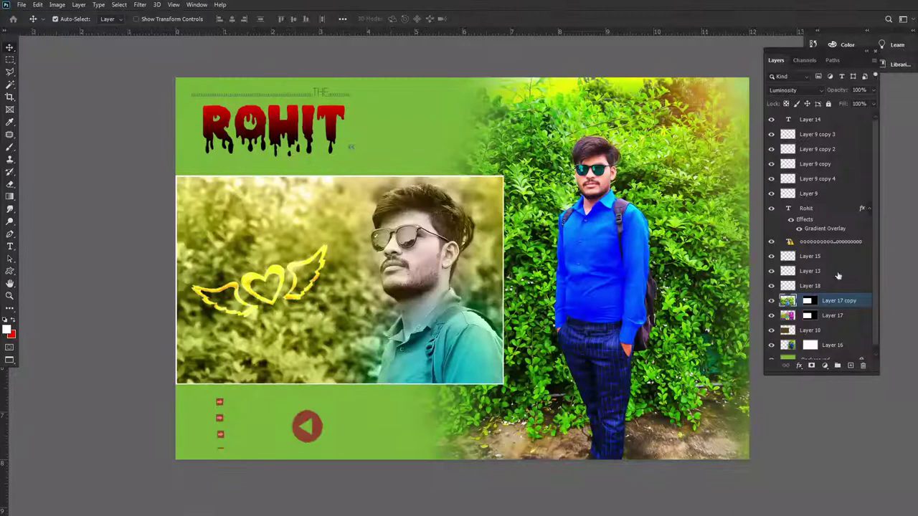
- Paste the red splatter above Layer 17 and stretch it across the inset photo
{"action": "left_click", "coordinate": [828, 316]}
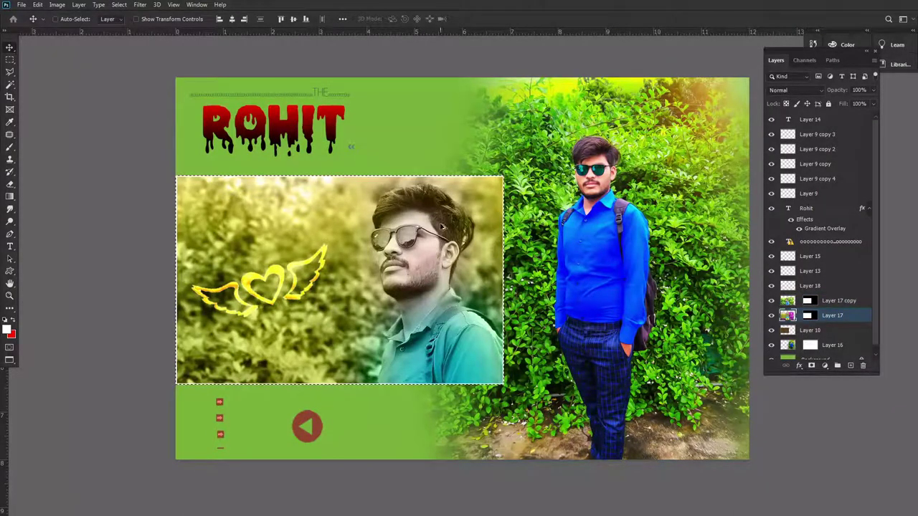
{"action": "key", "text": "ctrl+v"}
{"action": "key", "text": "ctrl+t"}
{"action": "left_click_drag", "start_coordinate": [358, 247], "coordinate": [303, 233]}
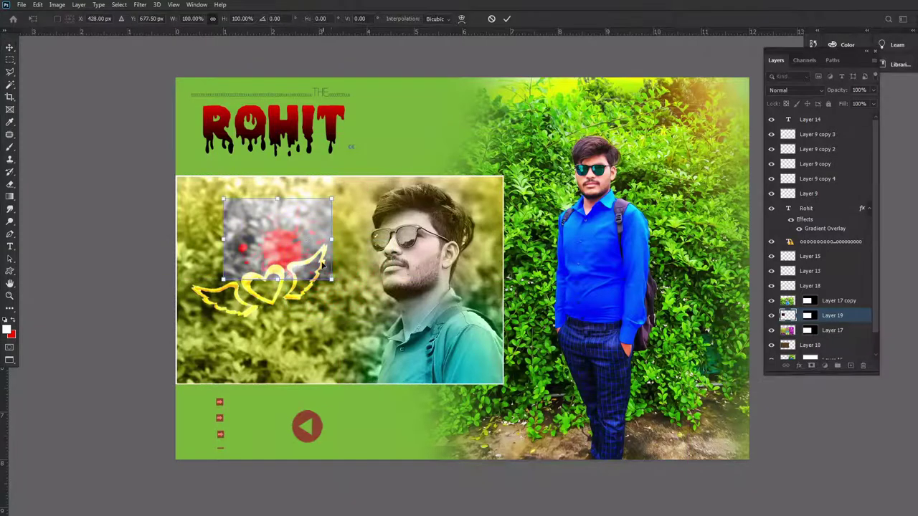
{"action": "left_click_drag", "start_coordinate": [335, 282], "coordinate": [395, 326]}
{"action": "key", "text": "Return"}
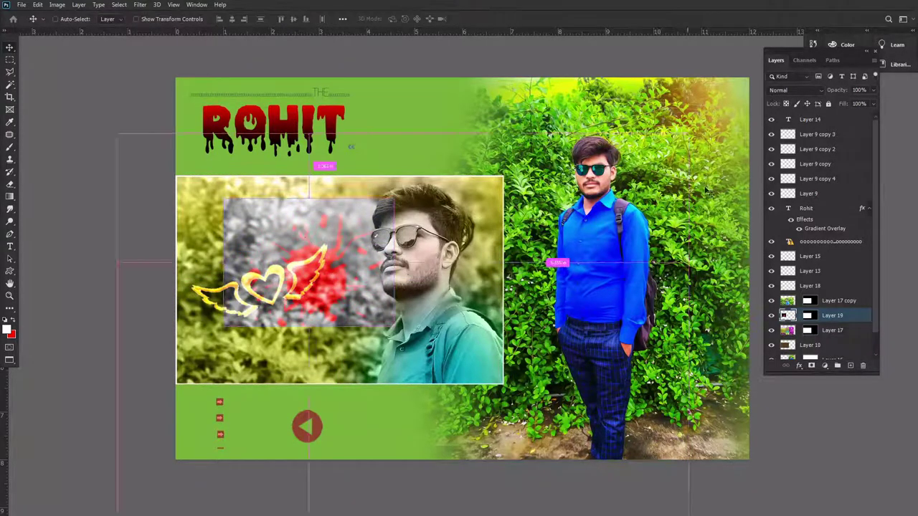
- Raise the splatter, try Linear Burn and lighter blend modes, then delete the layer
{"action": "key", "text": "ctrl+bracketright"}
{"action": "left_click", "coordinate": [789, 89]}
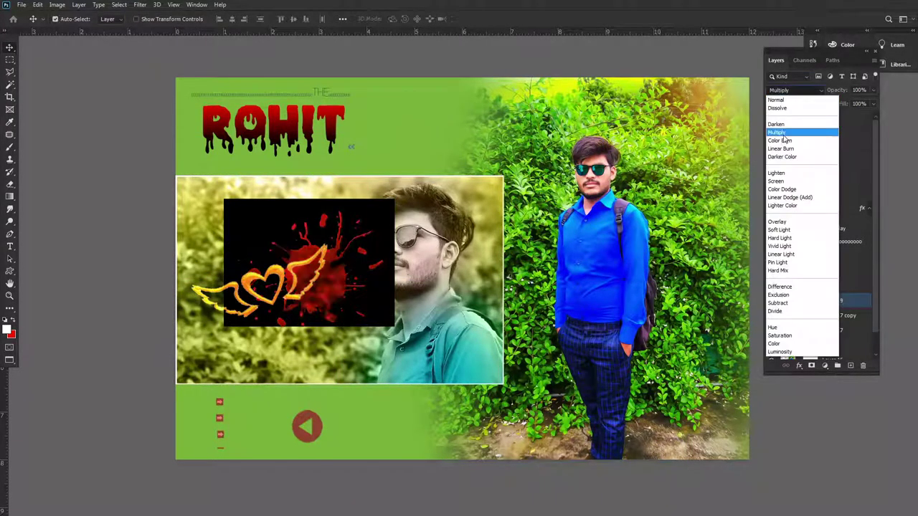
{"action": "left_click", "coordinate": [789, 140]}
{"action": "key", "text": "shift+plus"}
{"action": "key", "text": "shift+plus"}
{"action": "key", "text": "shift+plus"}
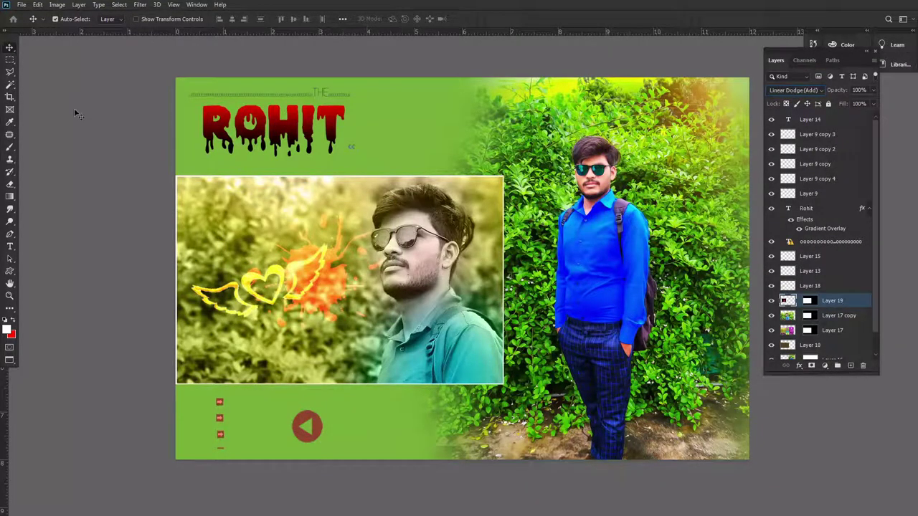
{"action": "right_click", "coordinate": [337, 280]}
{"action": "left_click", "coordinate": [343, 281]}
{"action": "key", "text": "Delete"}
{"action": "key", "text": "alt+Tab"}
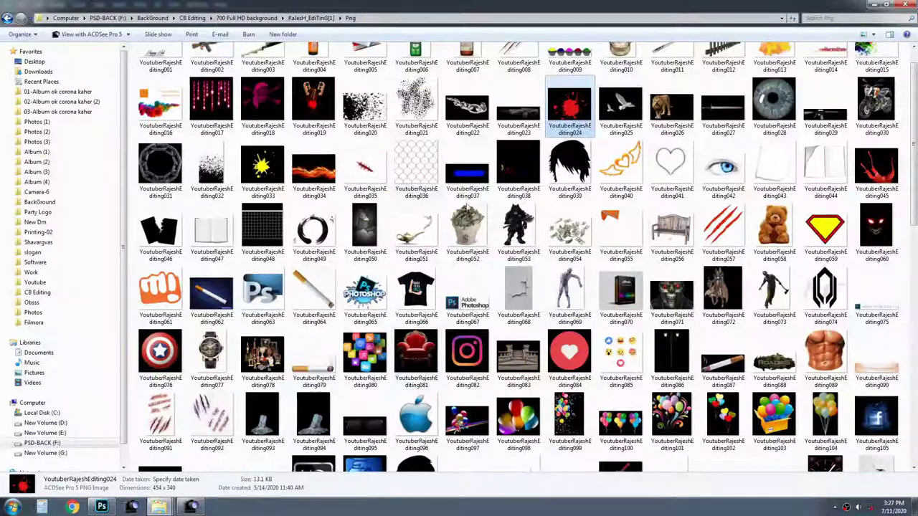
{"action": "key", "text": "BackSpace"}
{"action": "key", "text": "BackSpace"}
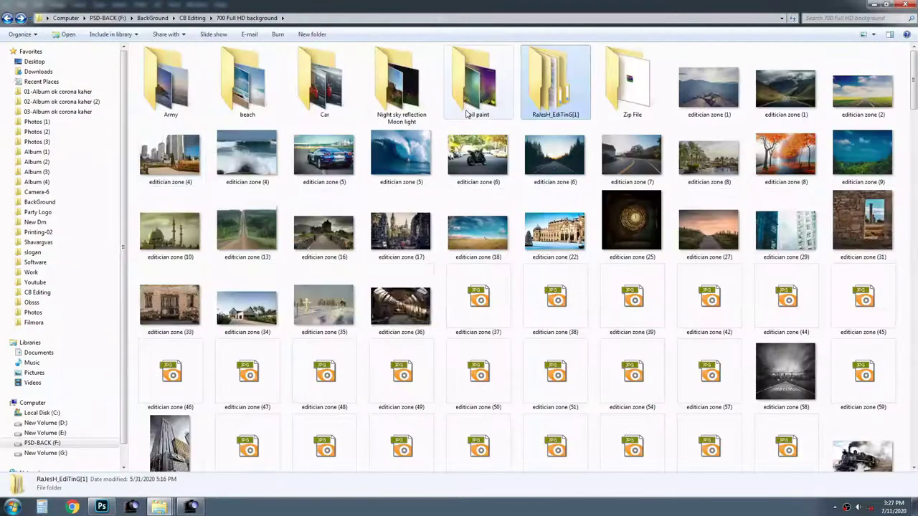
{"action": "key", "text": "BackSpace"}
{"action": "double_click", "coordinate": [621, 84]}
{"action": "key", "text": "BackSpace"}
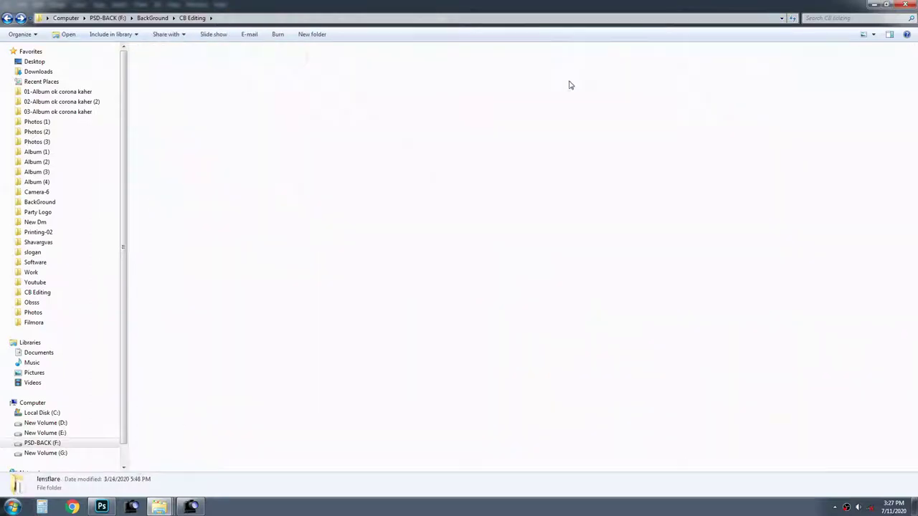
{"action": "key", "text": "Return"}
{"action": "left_click", "coordinate": [876, 73]}
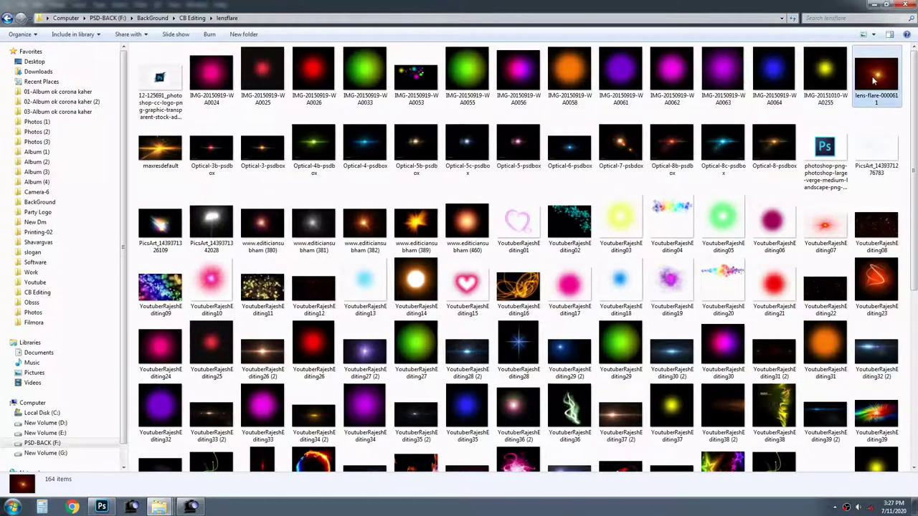
{"action": "left_click", "coordinate": [469, 219]}
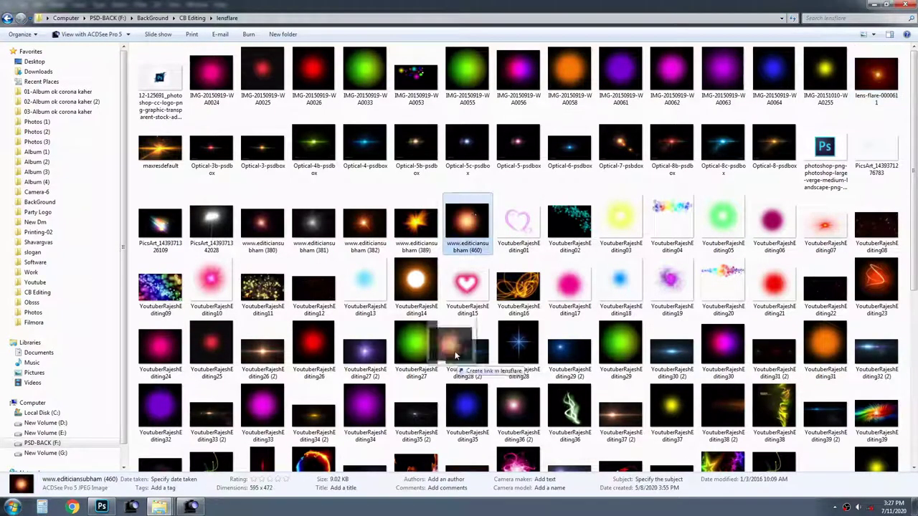
{"action": "double_click", "coordinate": [469, 219]}
{"action": "key", "text": "ctrl+Tab"}
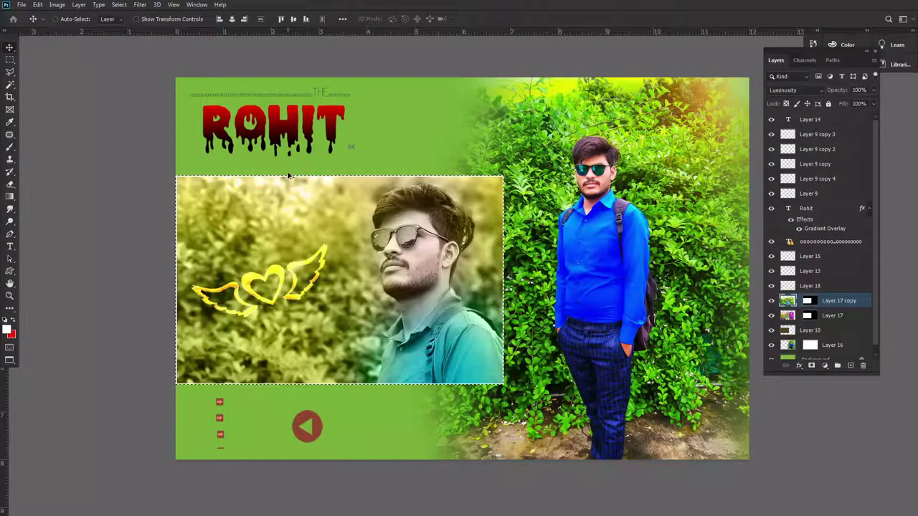
- Paste the flare into the inset behind the winged heart and blend it in Screen mode
{"action": "key", "text": "ctrl+v"}
{"action": "key", "text": "t"}
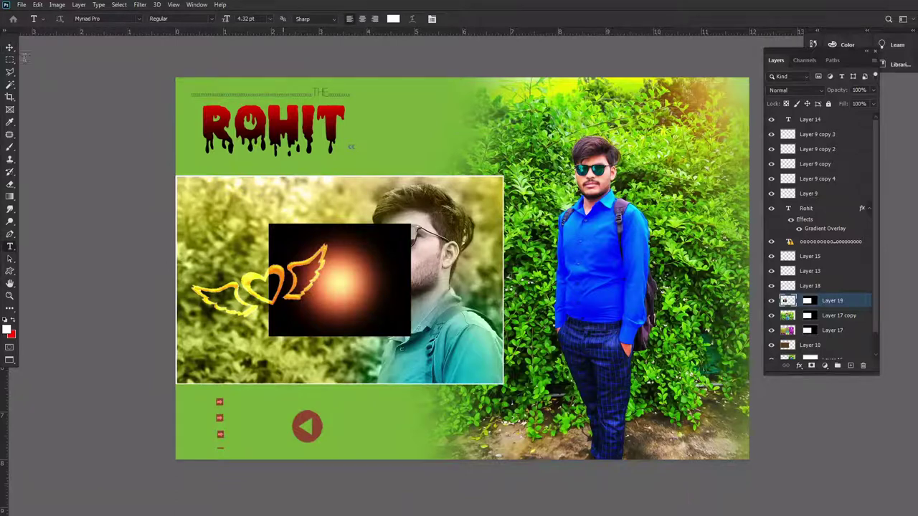
{"action": "left_click", "coordinate": [10, 47]}
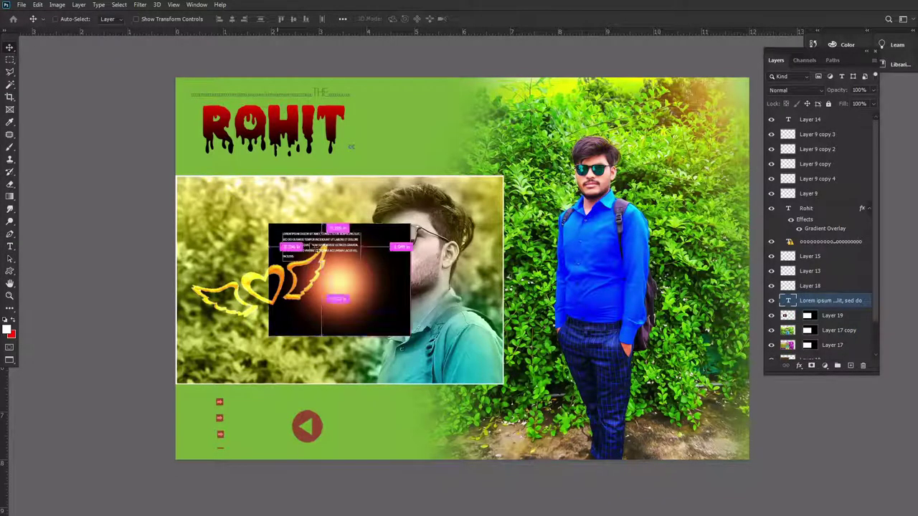
{"action": "key", "text": "ctrl+z"}
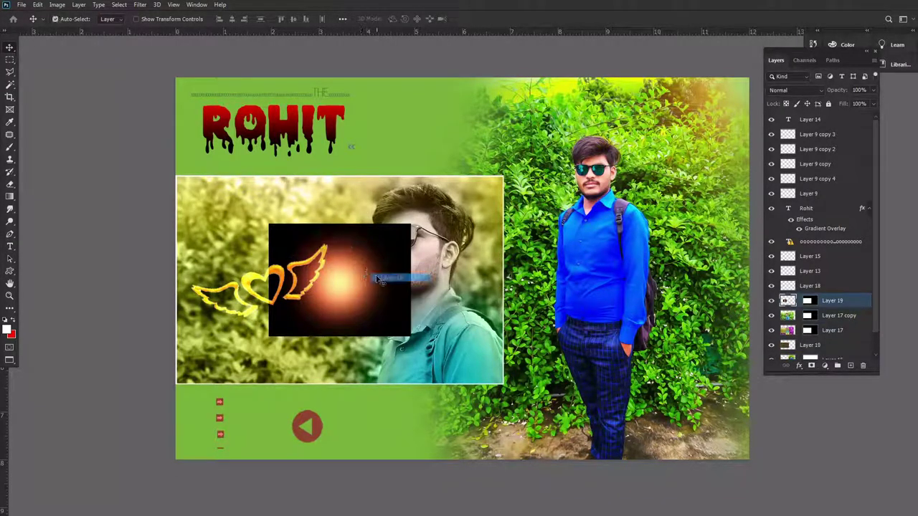
{"action": "left_click_drag", "start_coordinate": [369, 273], "coordinate": [318, 267]}
{"action": "left_click", "coordinate": [788, 91]}
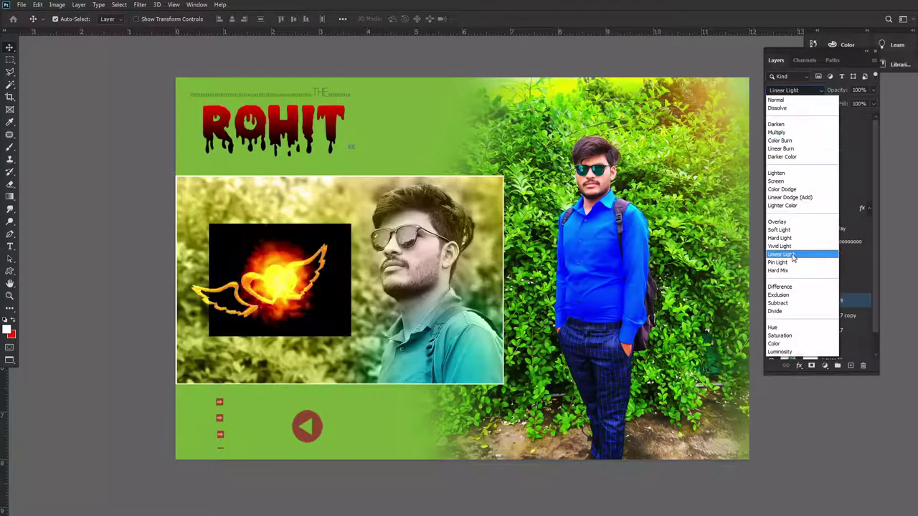
{"action": "left_click", "coordinate": [796, 181]}
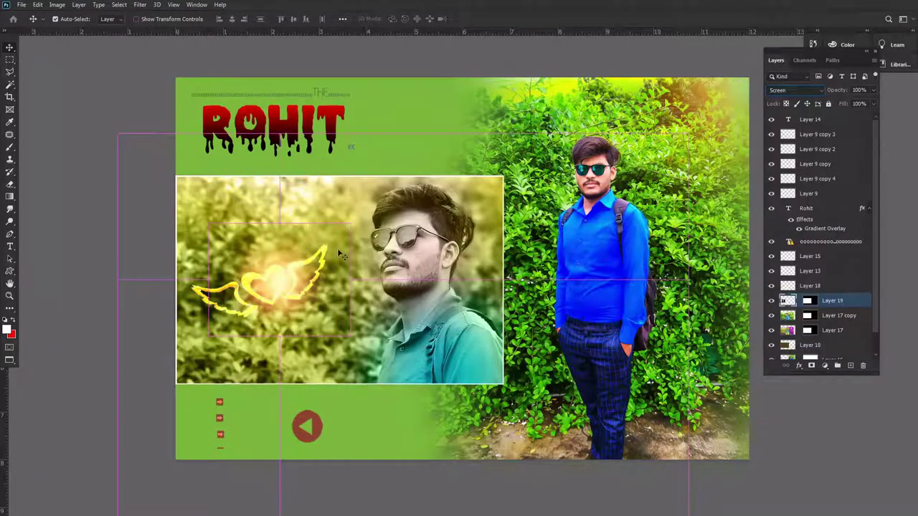
- Scale the flare to 175%, shift it up-left, and lower its opacity to 72%
{"action": "key", "text": "ctrl+t"}
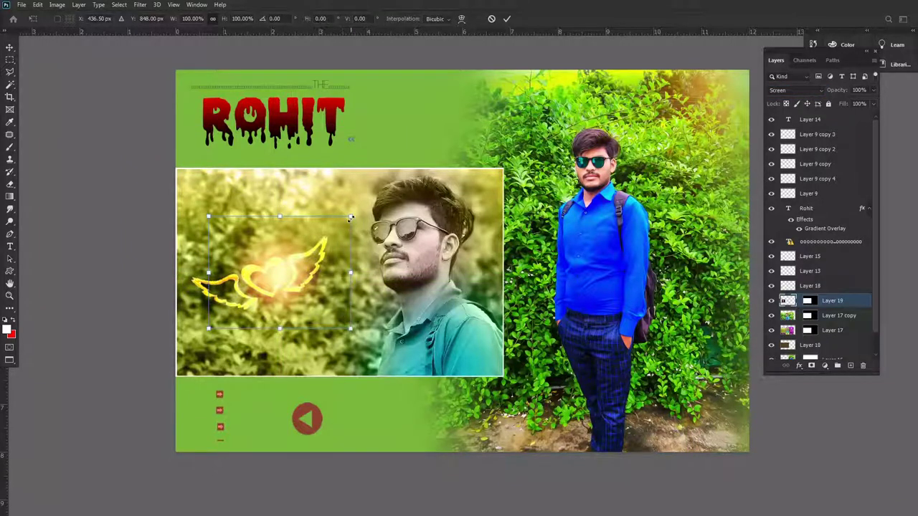
{"action": "left_click_drag", "start_coordinate": [315, 225], "coordinate": [277, 241]}
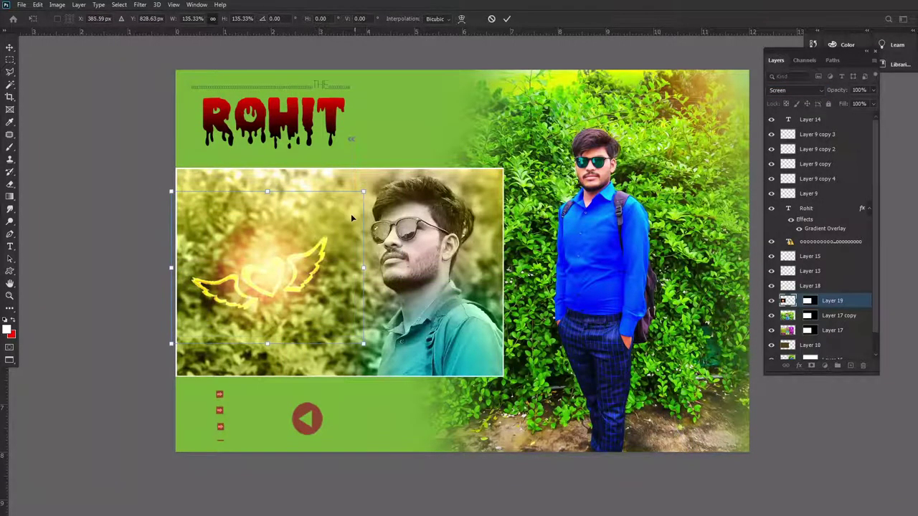
{"action": "left_click_drag", "start_coordinate": [360, 195], "coordinate": [366, 155]}
{"action": "left_click_drag", "start_coordinate": [314, 228], "coordinate": [312, 214]}
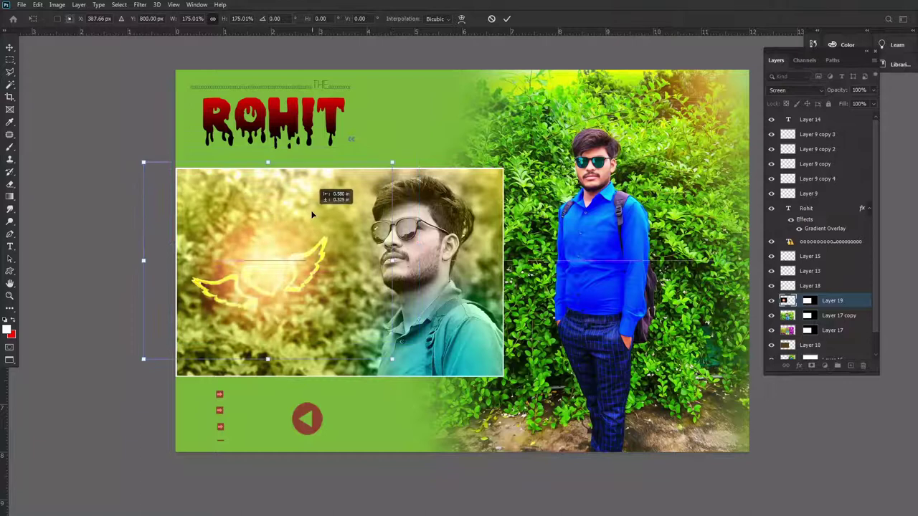
{"action": "key", "text": "Return"}
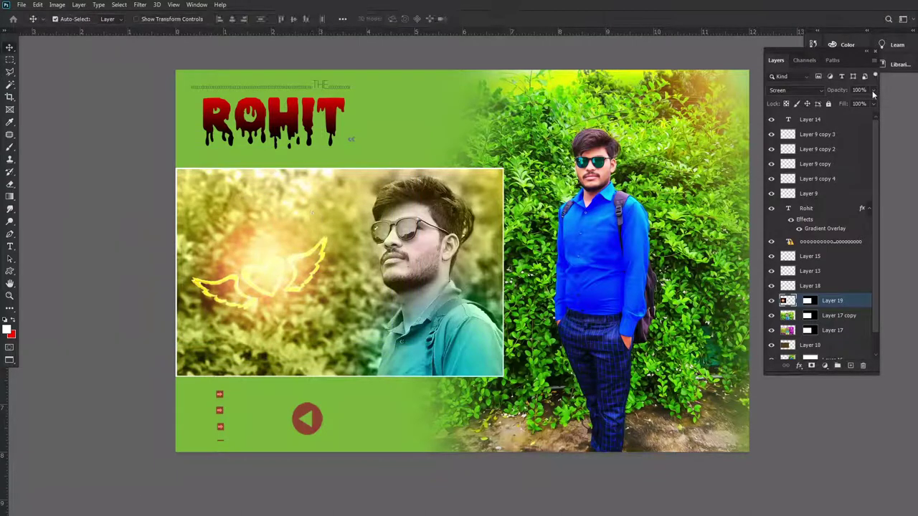
{"action": "left_click_drag", "start_coordinate": [866, 102], "coordinate": [862, 105]}
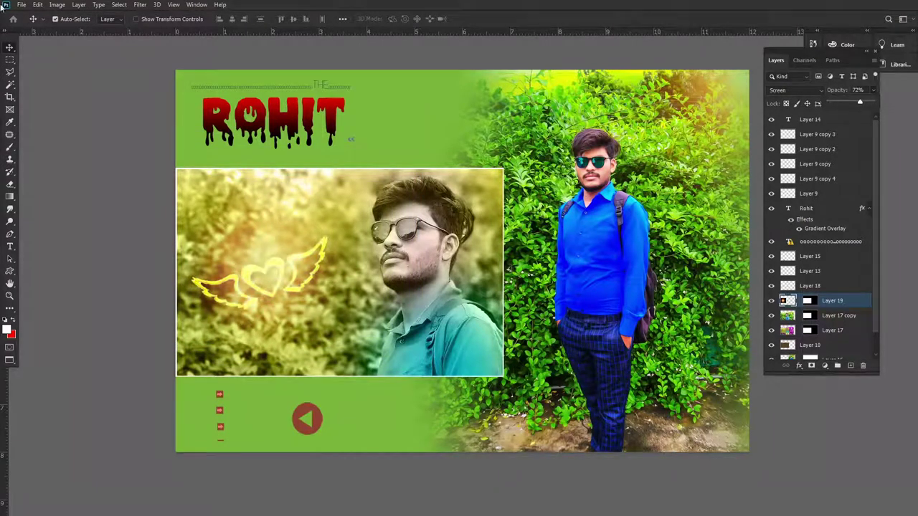
- Flatten all ROHIT collage layers into a single Background layer
{"action": "scroll", "coordinate": [376, 267], "scroll_direction": "down", "scroll_amount": 2}
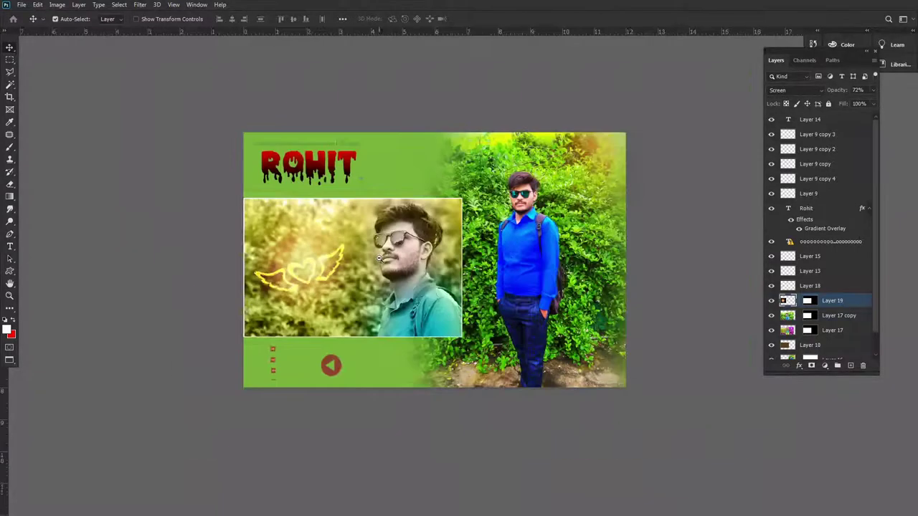
{"action": "scroll", "coordinate": [377, 267], "scroll_direction": "down", "scroll_amount": 1}
{"action": "scroll", "coordinate": [380, 265], "scroll_direction": "up", "scroll_amount": 3}
{"action": "key", "text": "s"}
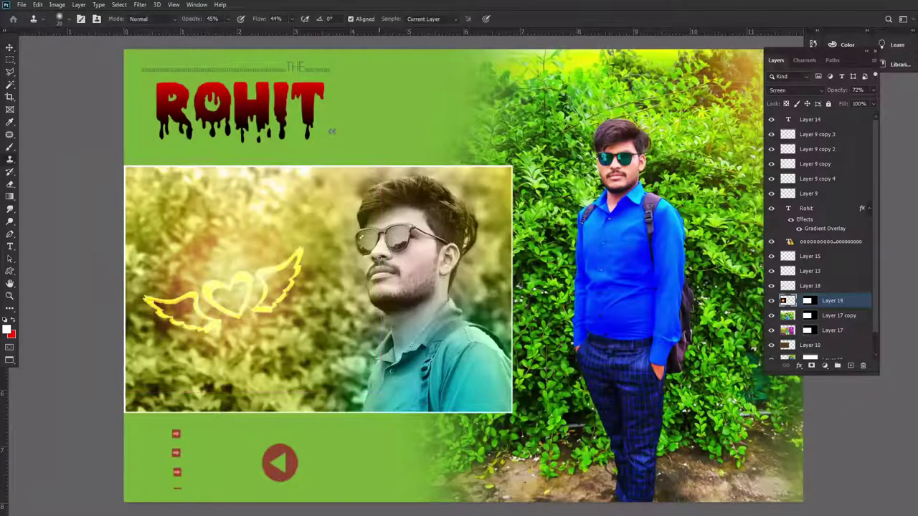
{"action": "left_click", "coordinate": [10, 49]}
{"action": "scroll", "coordinate": [461, 230], "scroll_direction": "down", "scroll_amount": 1}
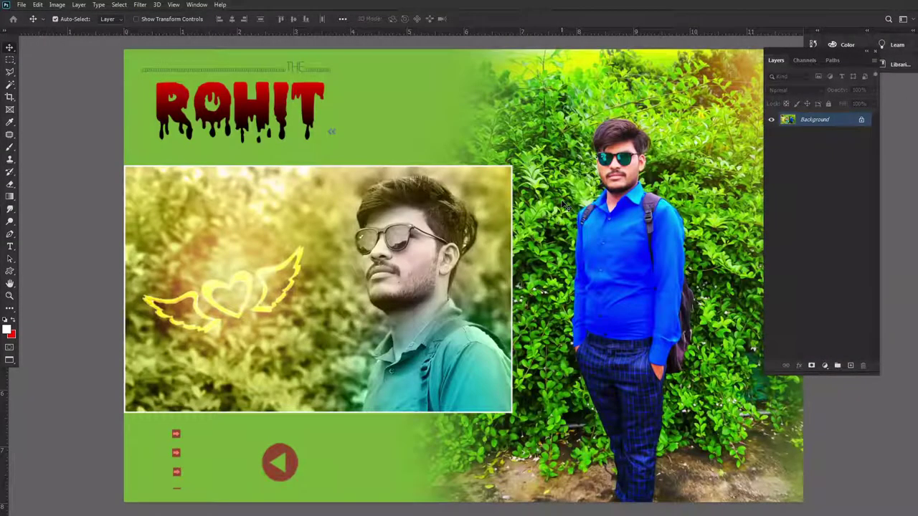
{"action": "scroll", "coordinate": [565, 205], "scroll_direction": "down", "scroll_amount": 1}
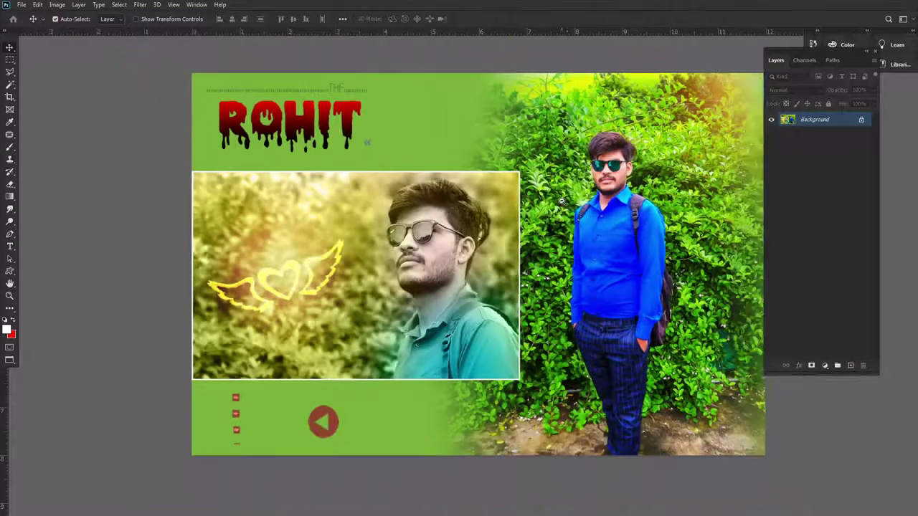
{"action": "scroll", "coordinate": [588, 212], "scroll_direction": "down", "scroll_amount": 2}
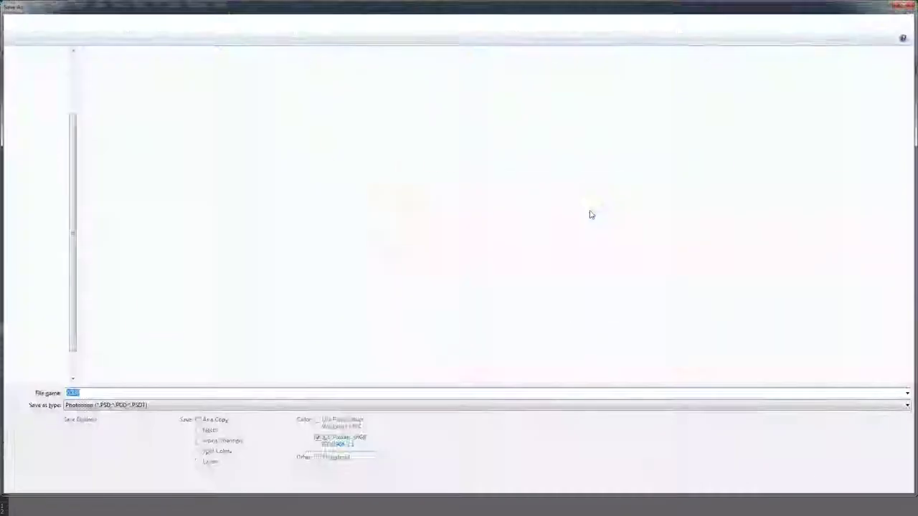
- Save the flattened album page as a Photoshop PSD document via Save As
{"action": "key", "text": "ctrl+shift+s"}
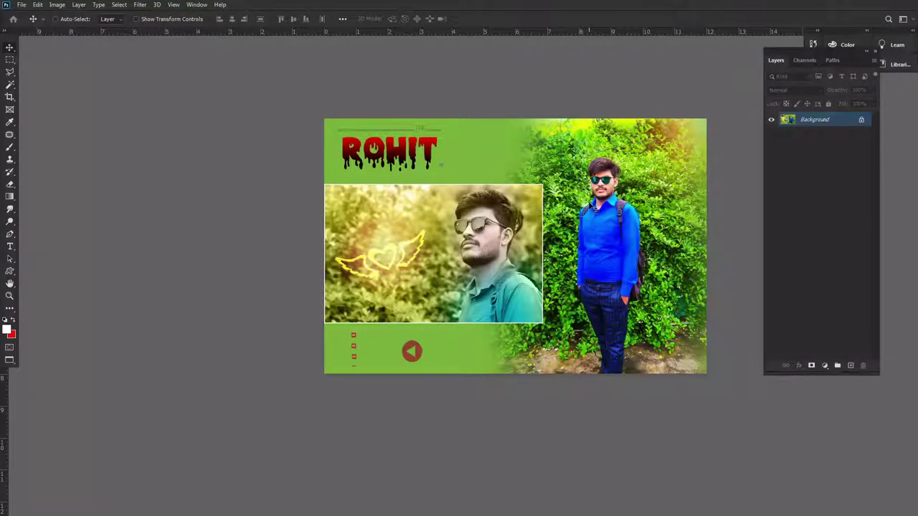
{"action": "scroll", "coordinate": [588, 207], "scroll_direction": "up", "scroll_amount": 3}
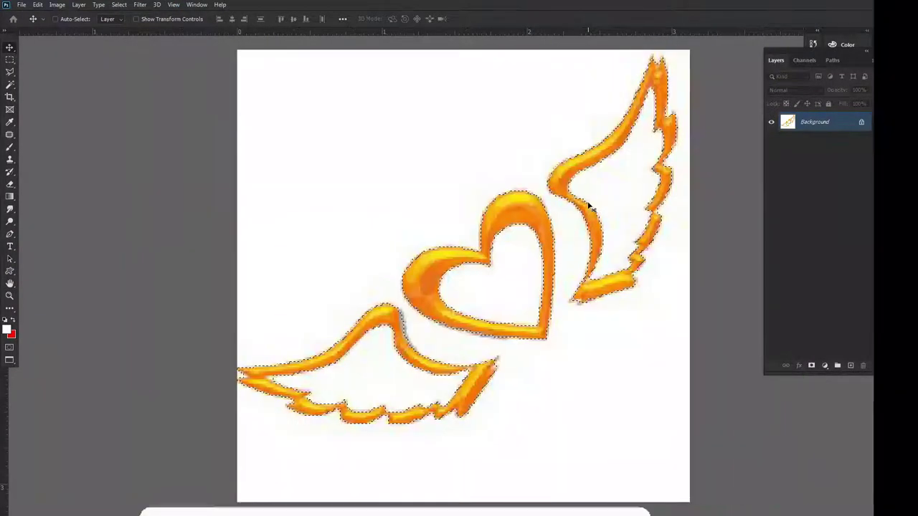
- Bring the lensflare Explorer window forward and stop the OBS screen recording
{"action": "key", "text": "alt+Tab"}
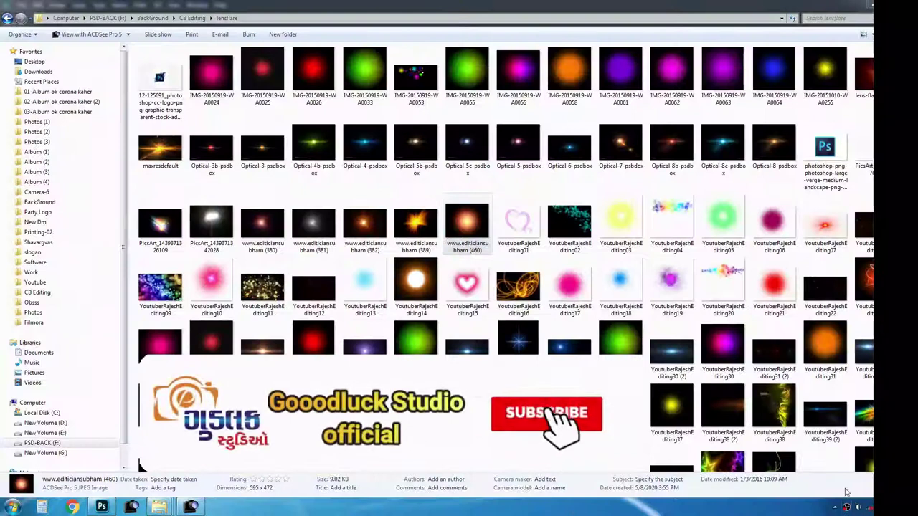
{"action": "right_click", "coordinate": [848, 507]}
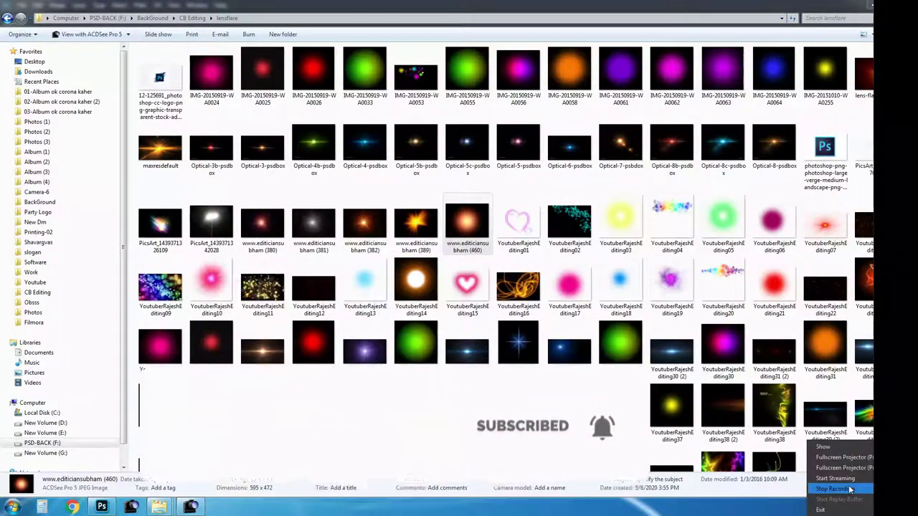